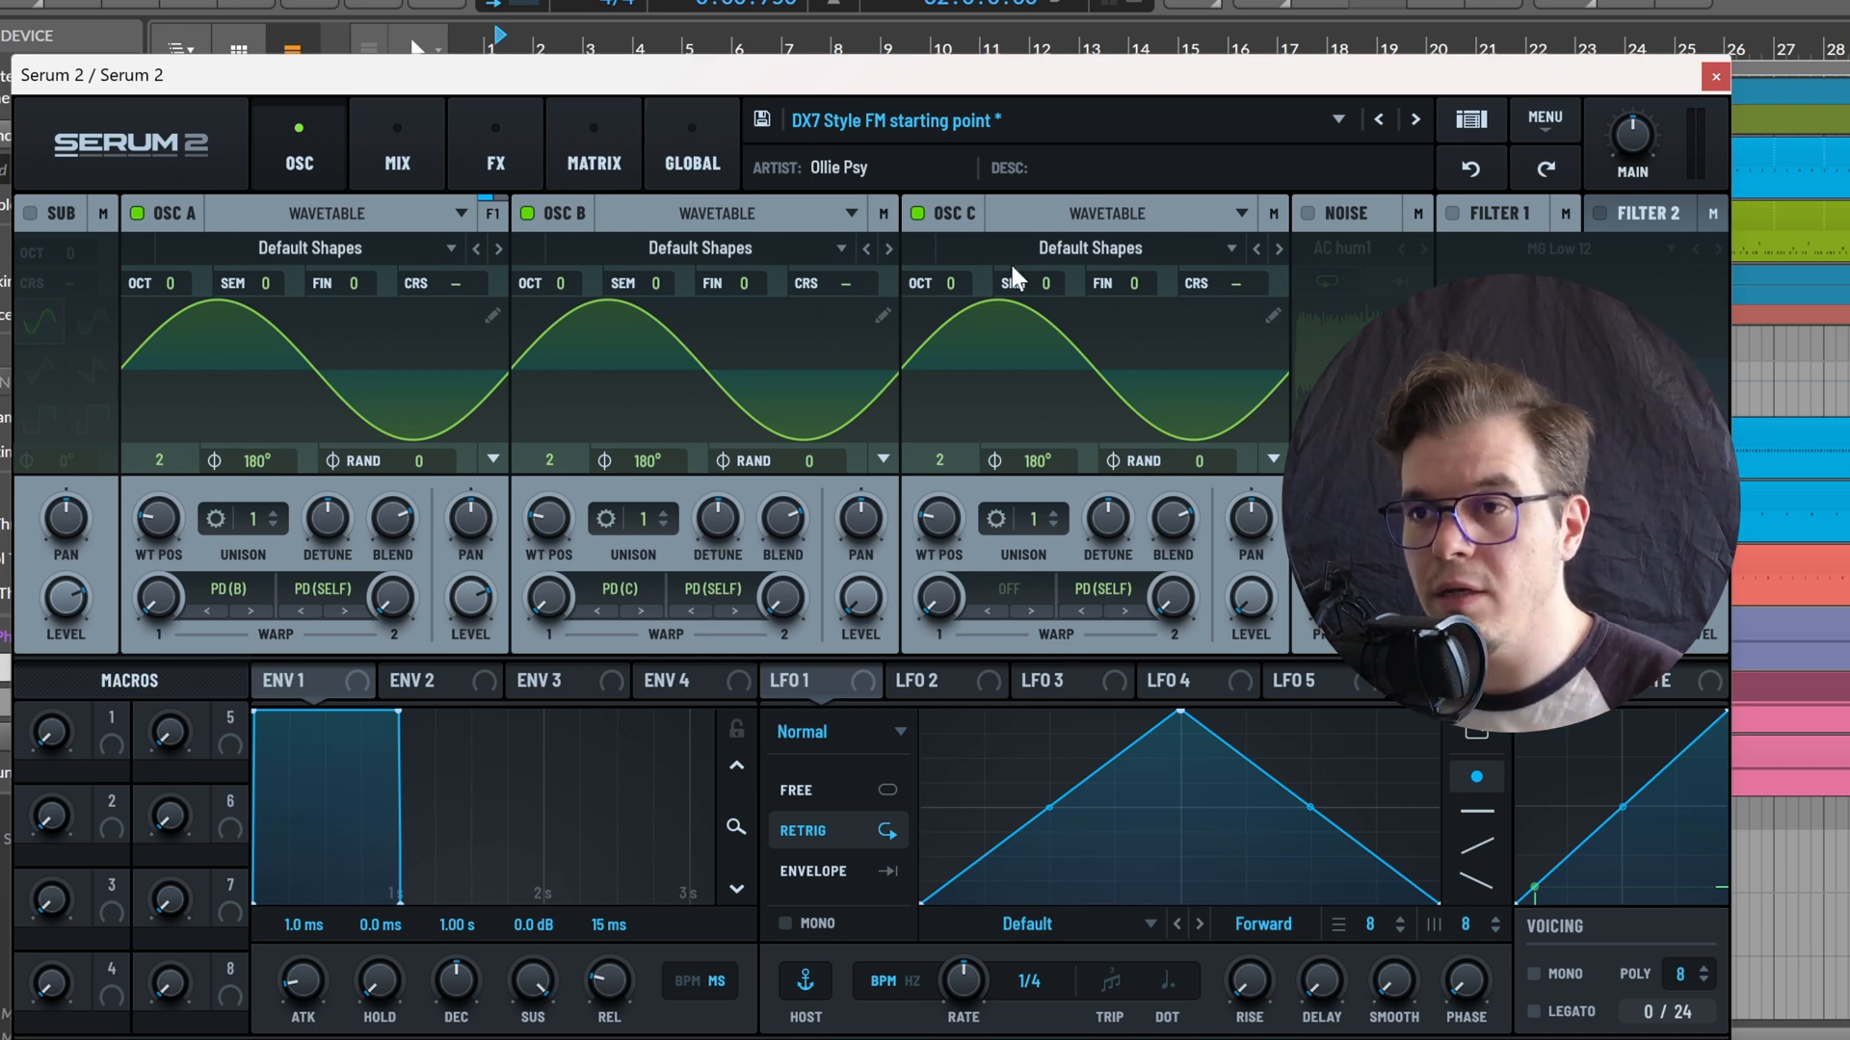
Switch the coarse pitch mode of OSC B and OSC C to the one with source, ratio and Hz settings
right_click(879, 282)
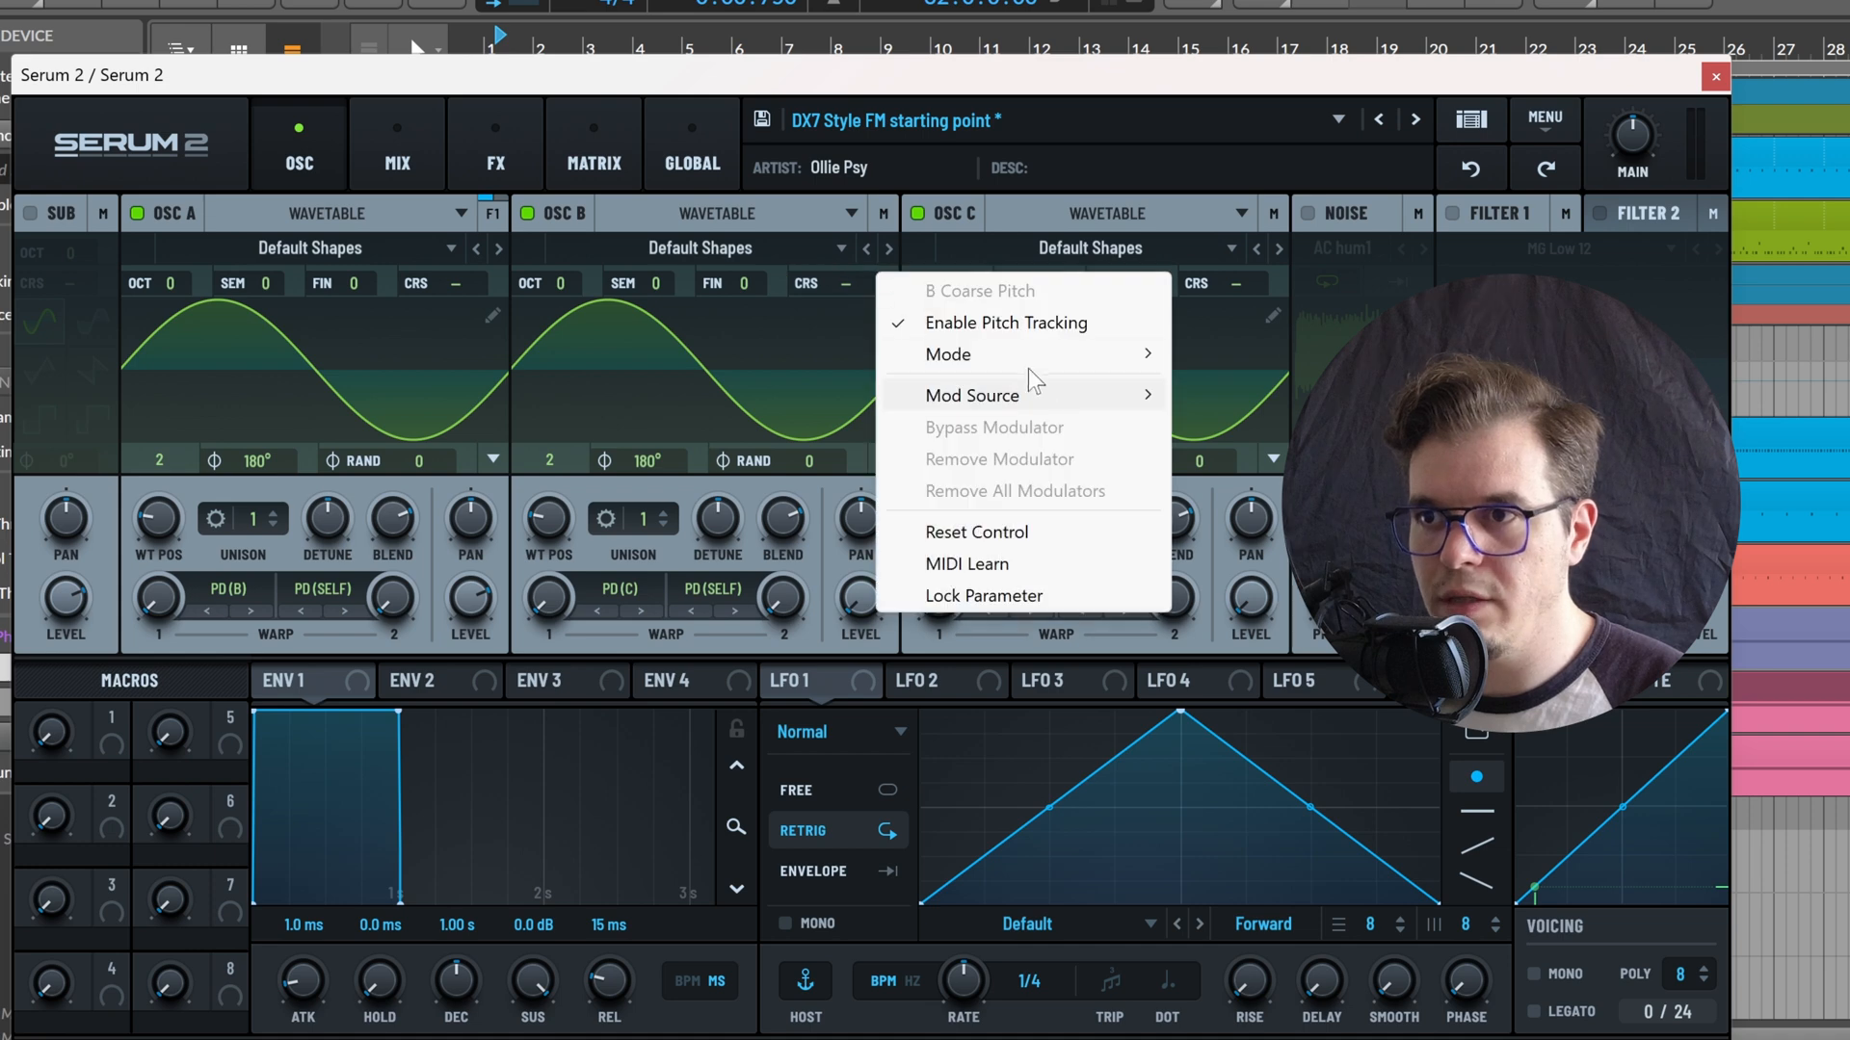
mouse_move(963, 356)
left_click(1233, 419)
right_click(1274, 282)
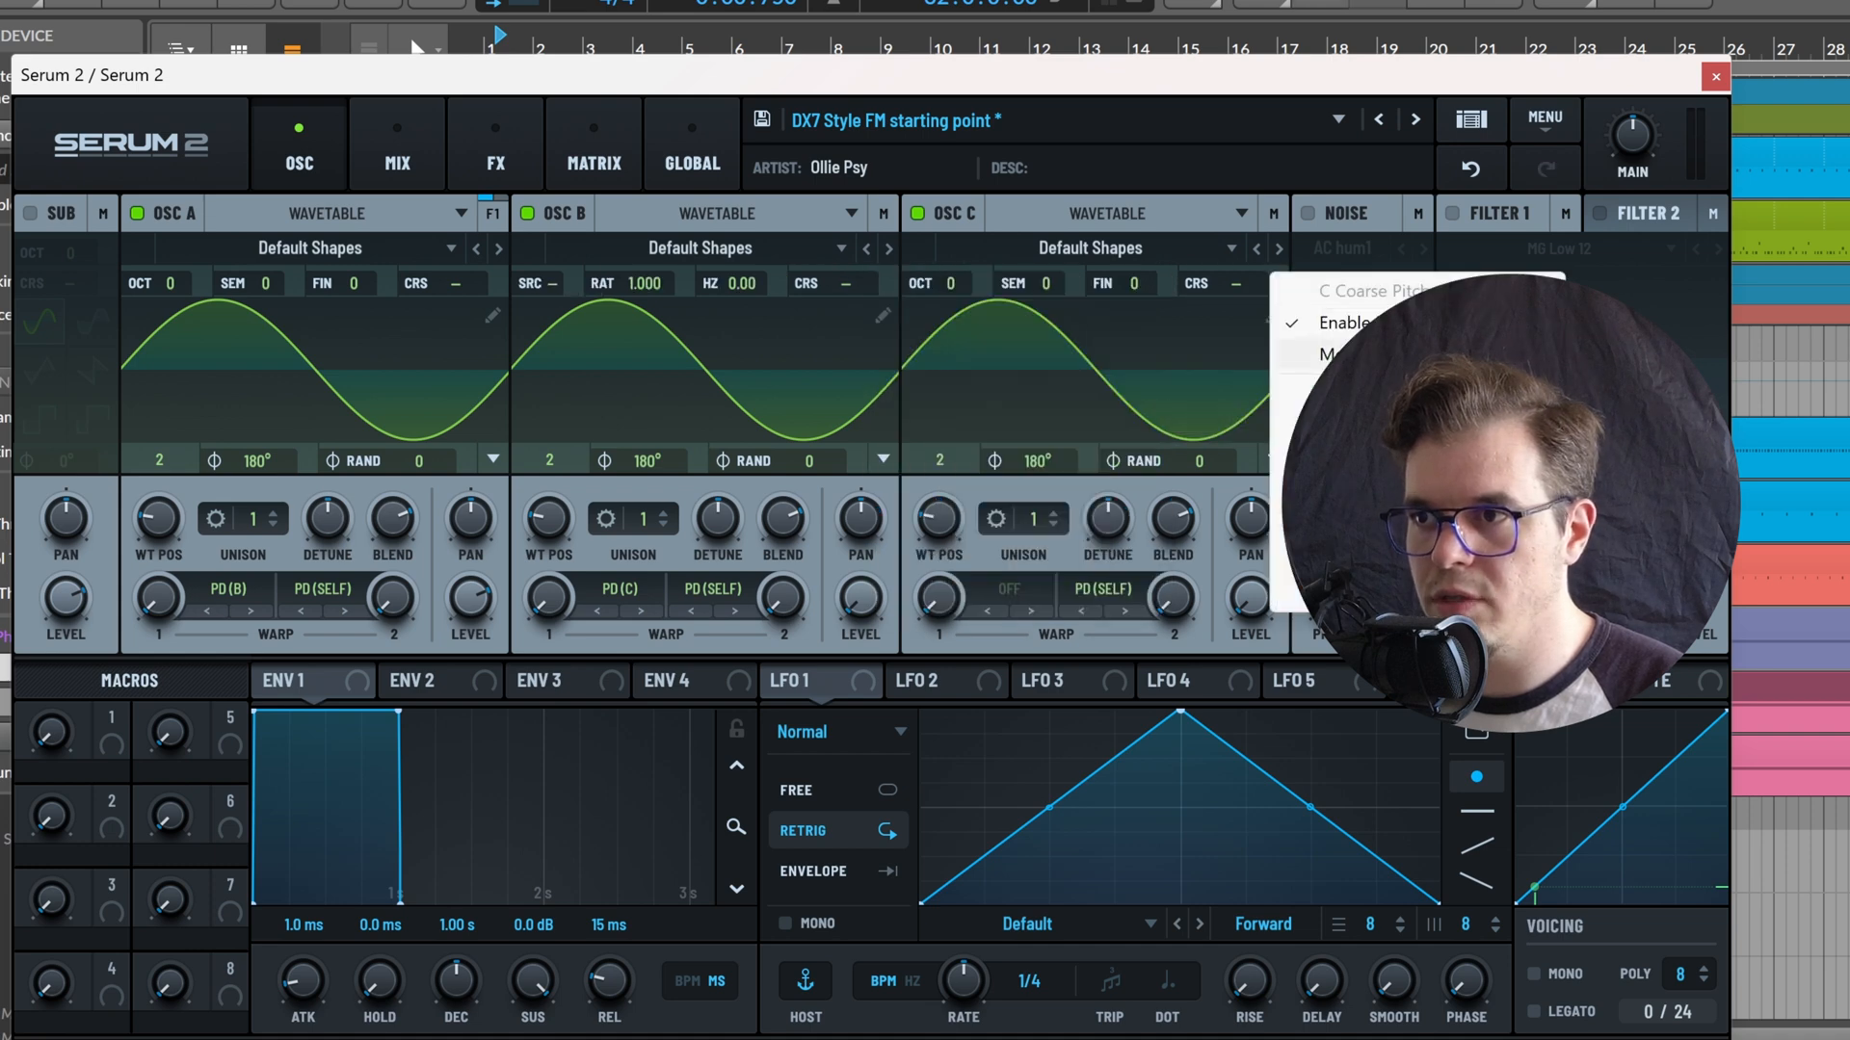
mouse_move(1357, 356)
left_click(1627, 420)
Set Osc A as the pitch source for both OSC C and OSC B
left_click(924, 282)
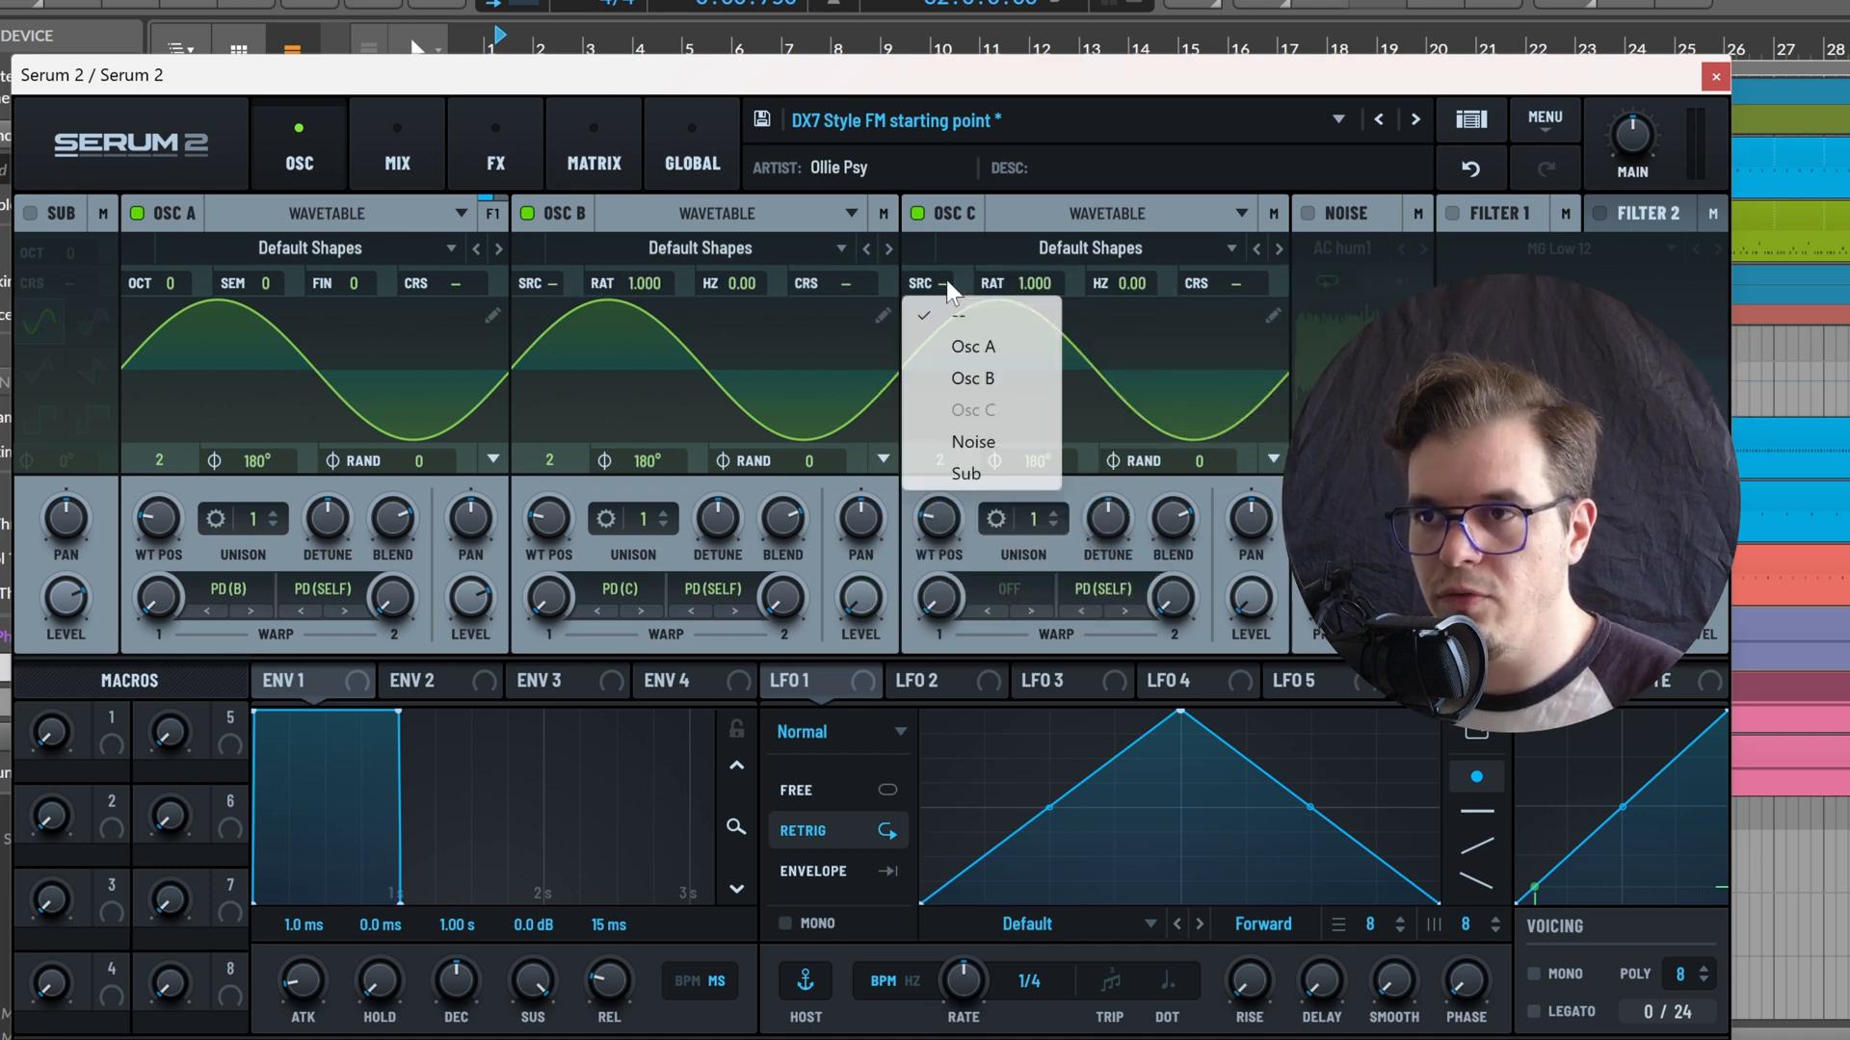
left_click(971, 347)
left_click(533, 282)
left_click(583, 347)
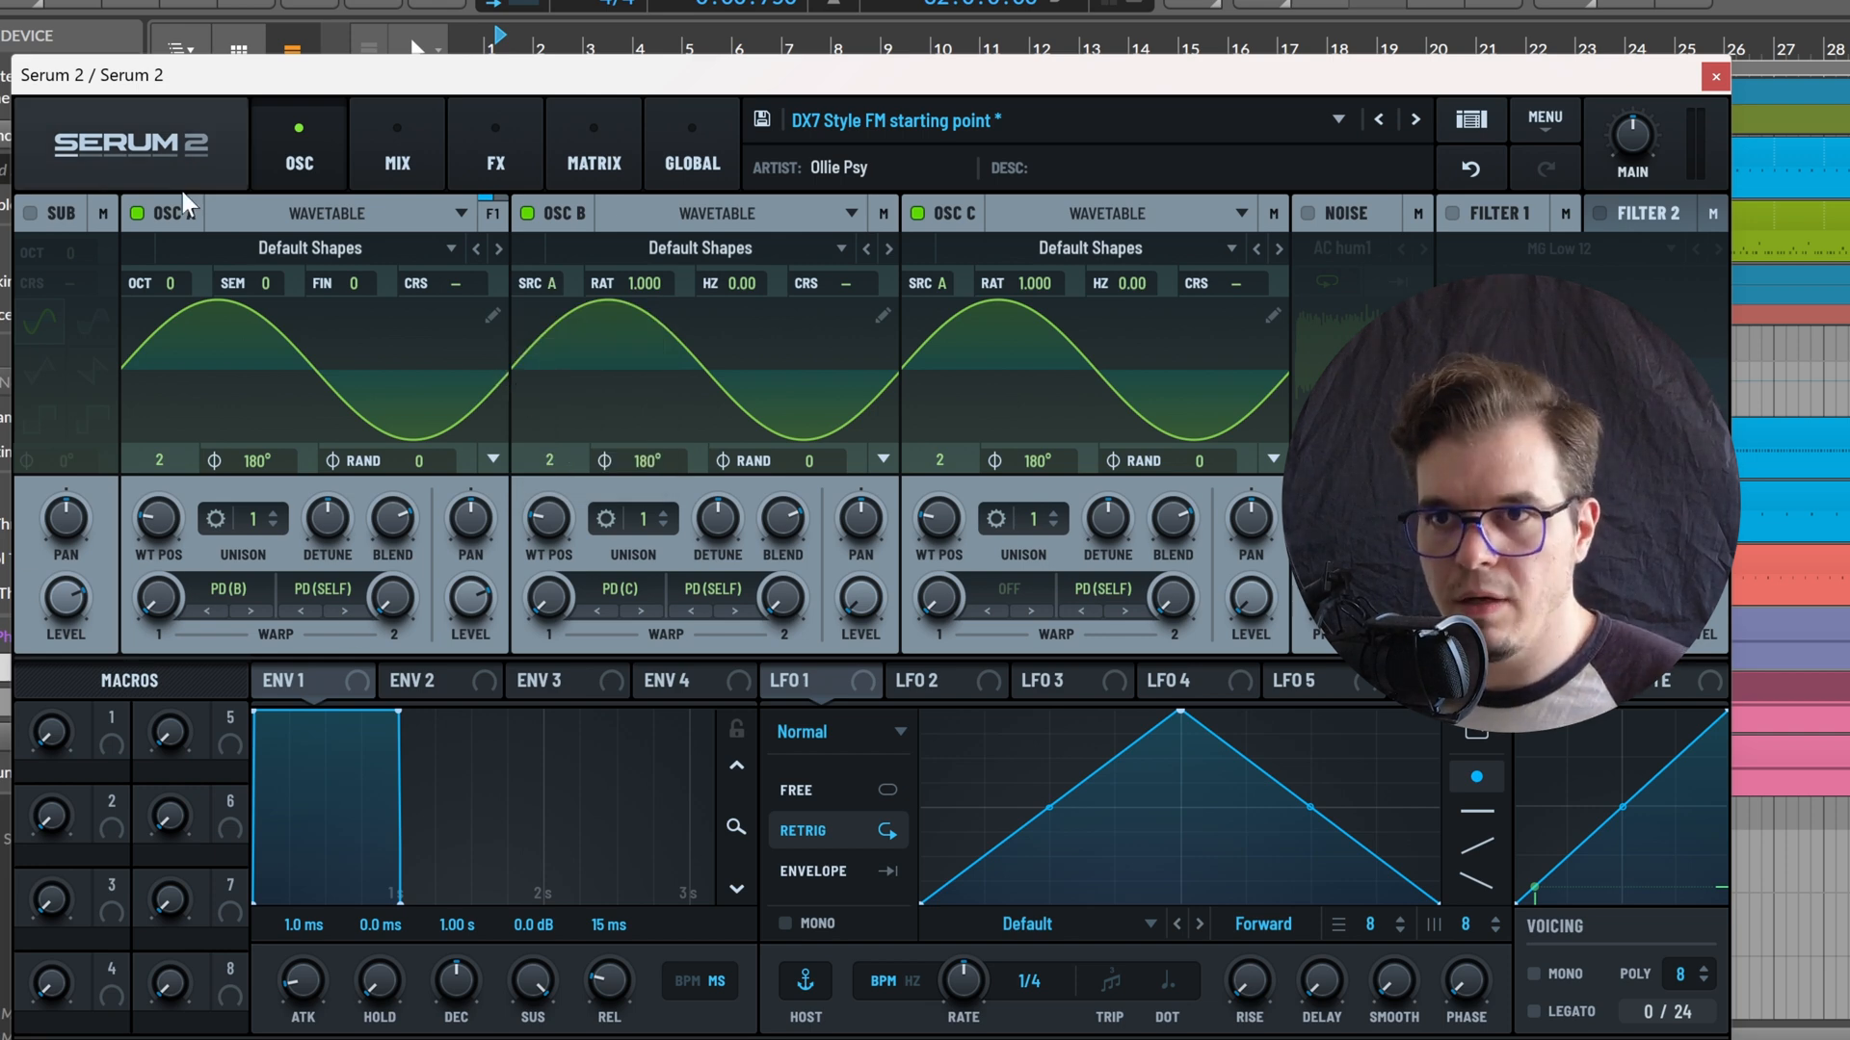
Raise OSC A's PD(B) and OSC B's PD(C) warp amounts, and set OSC B's ratio to 3.000
left_click_drag(160, 597, 212, 517)
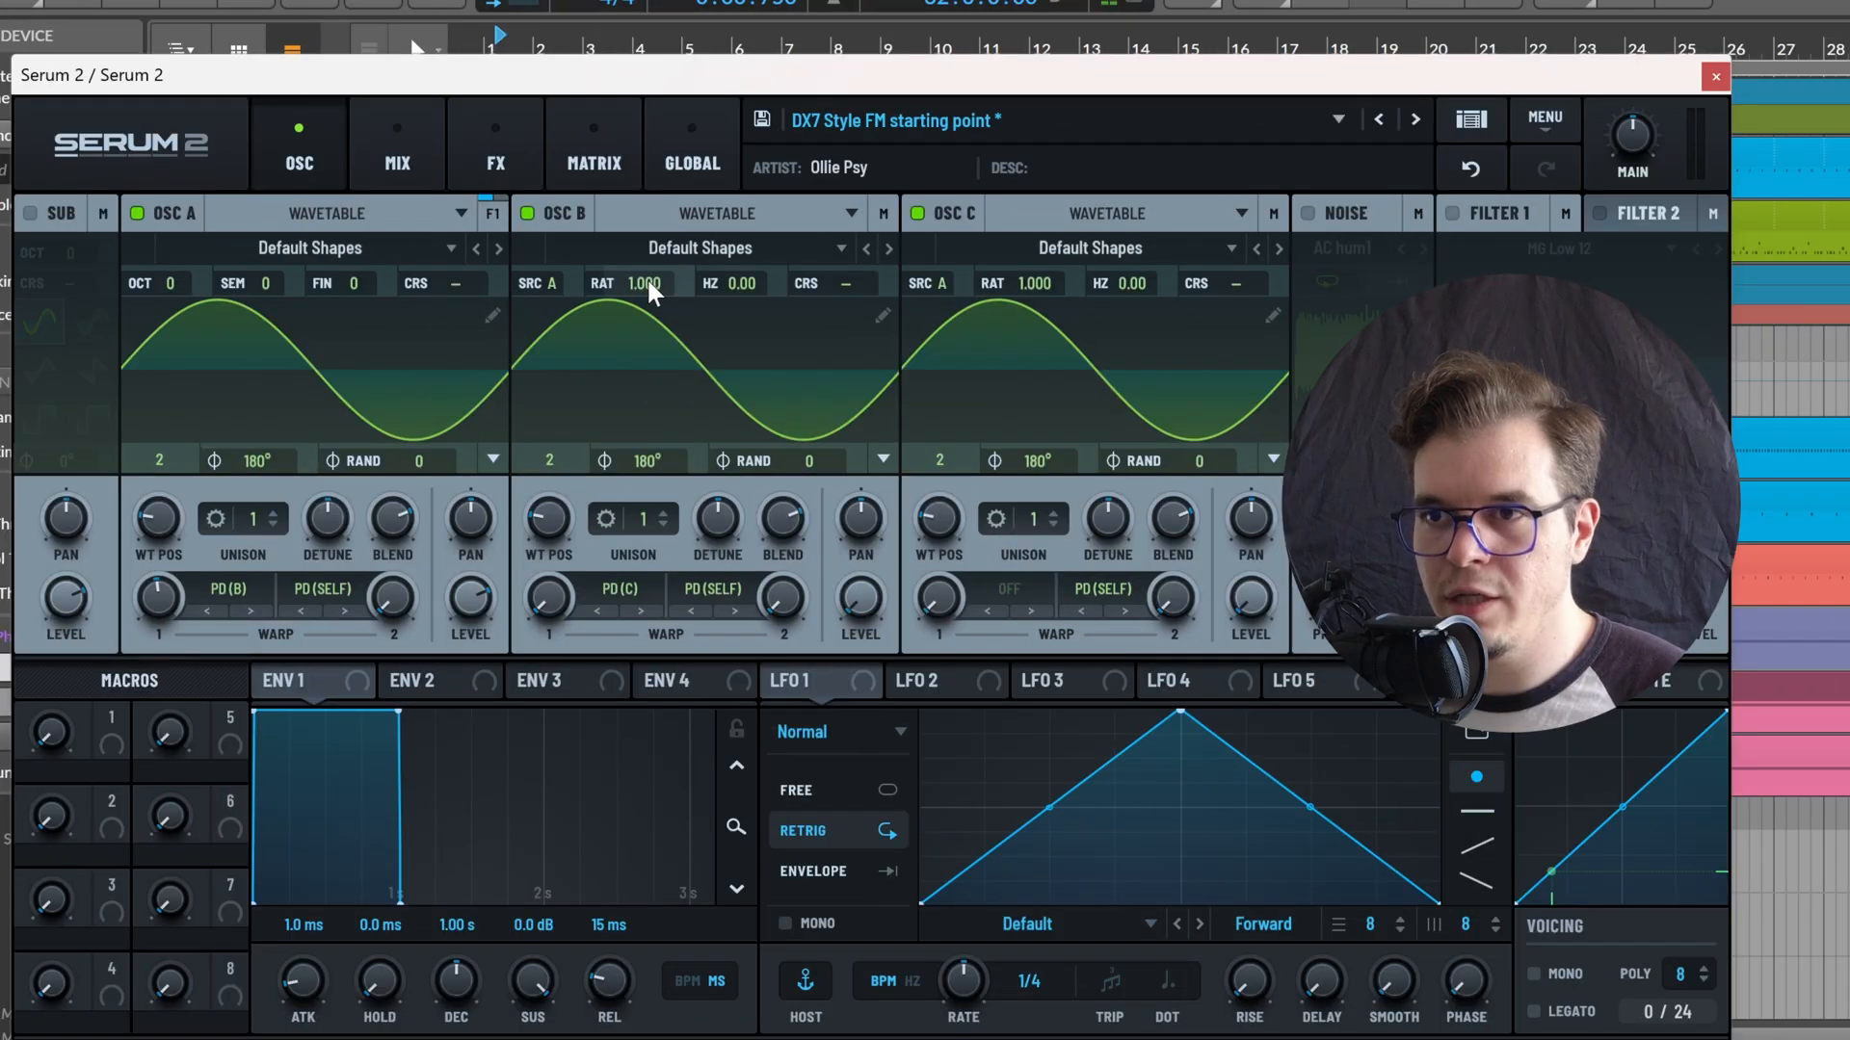
mouse_move(631, 287)
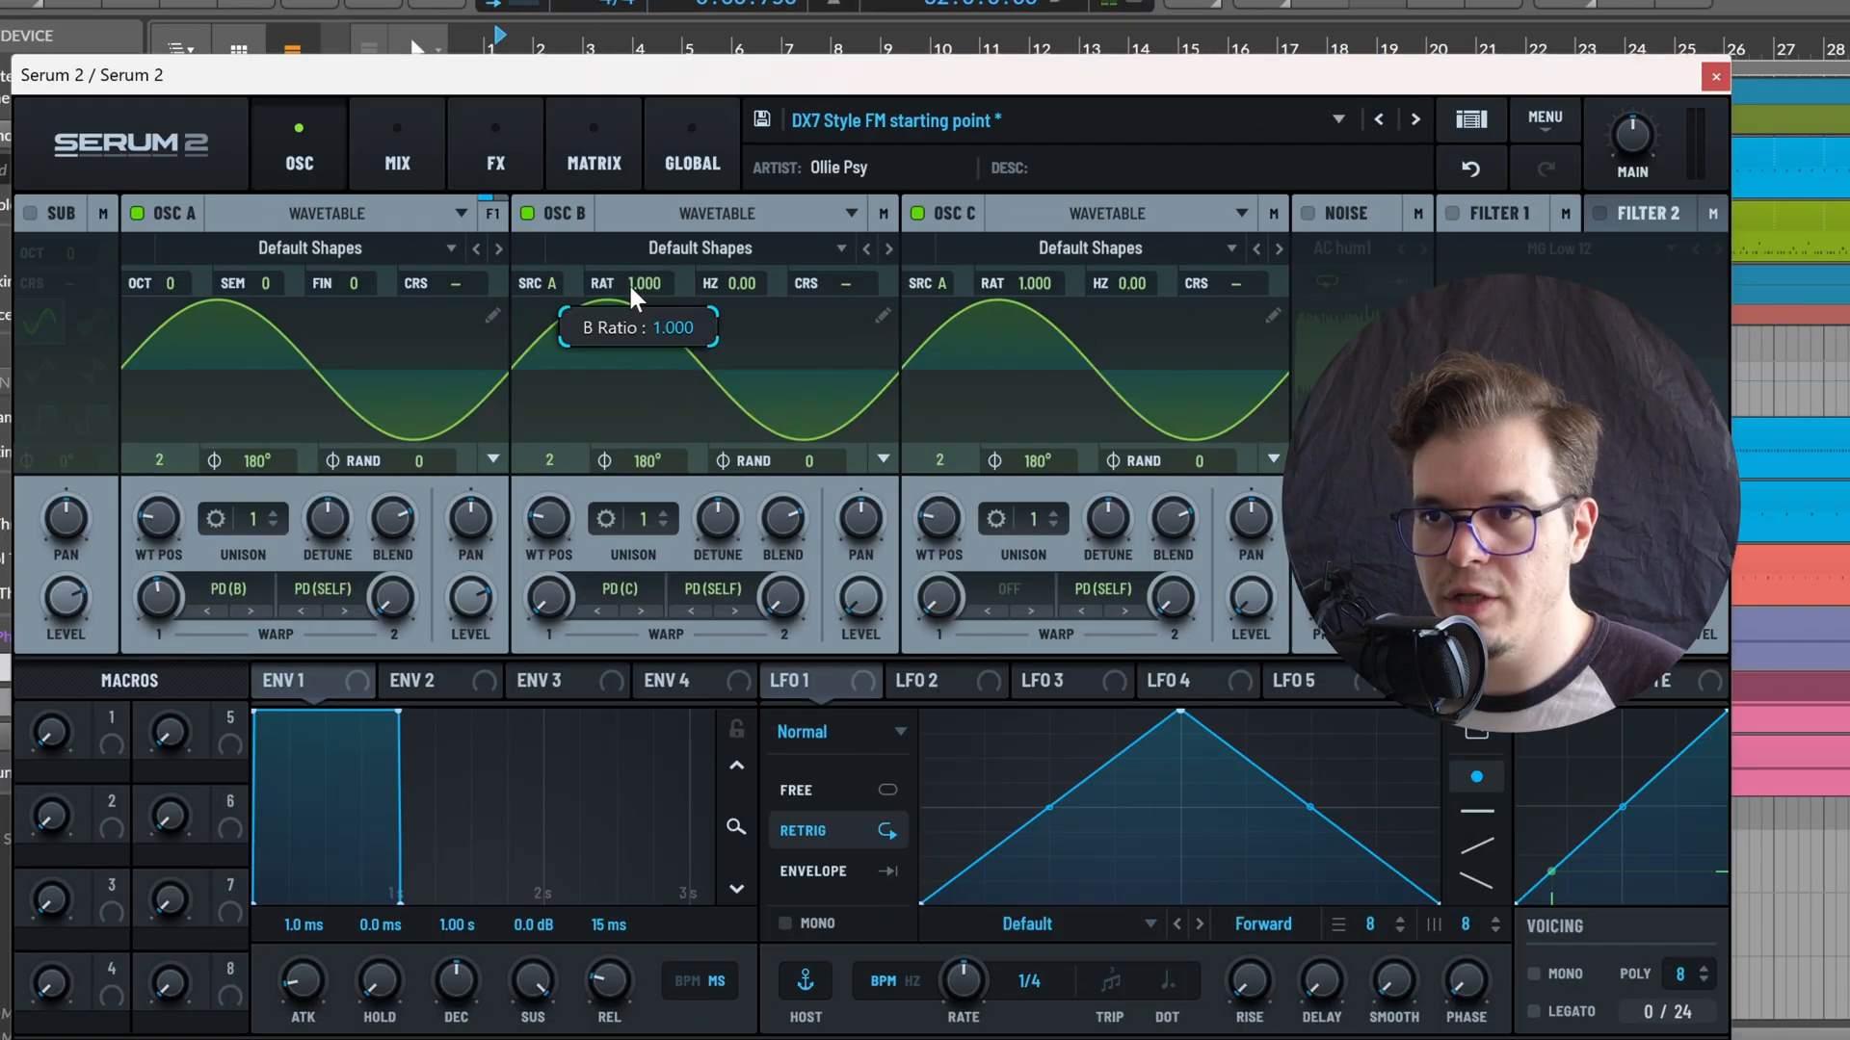
scroll(642, 287, "up", 1)
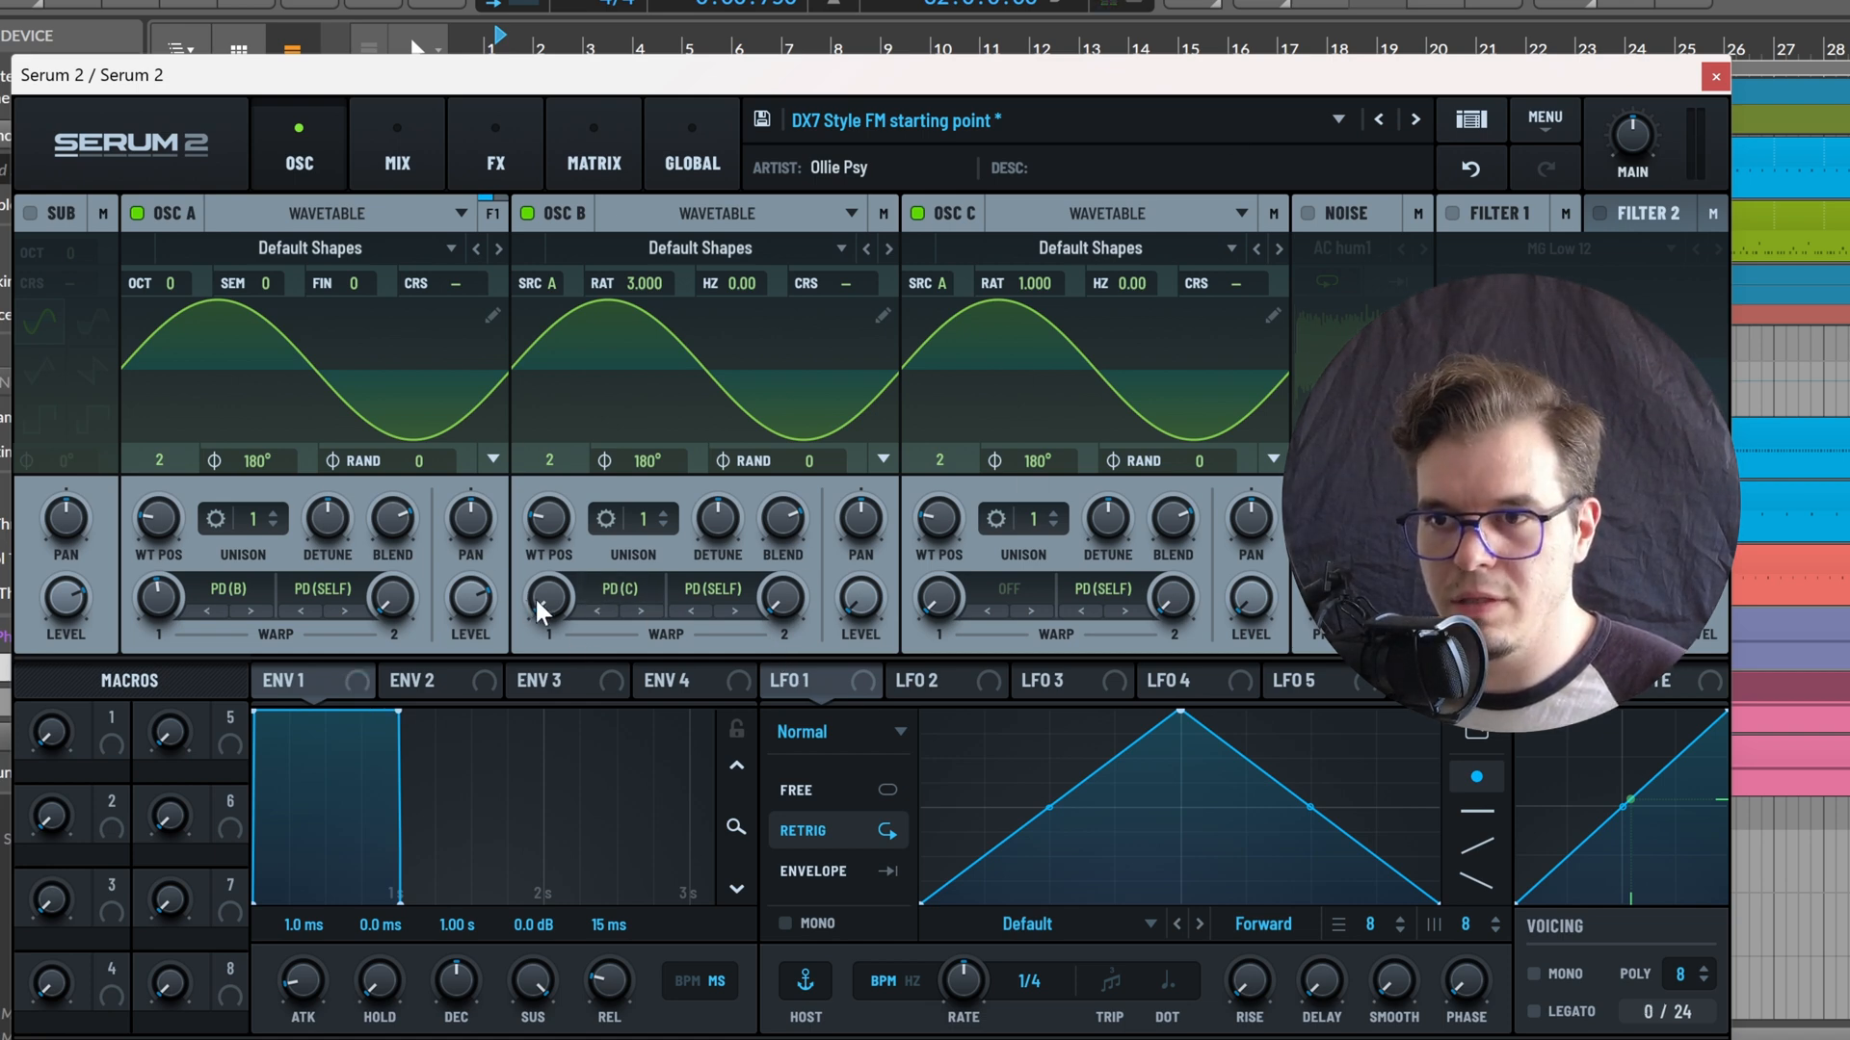
left_click_drag(536, 591, 585, 511)
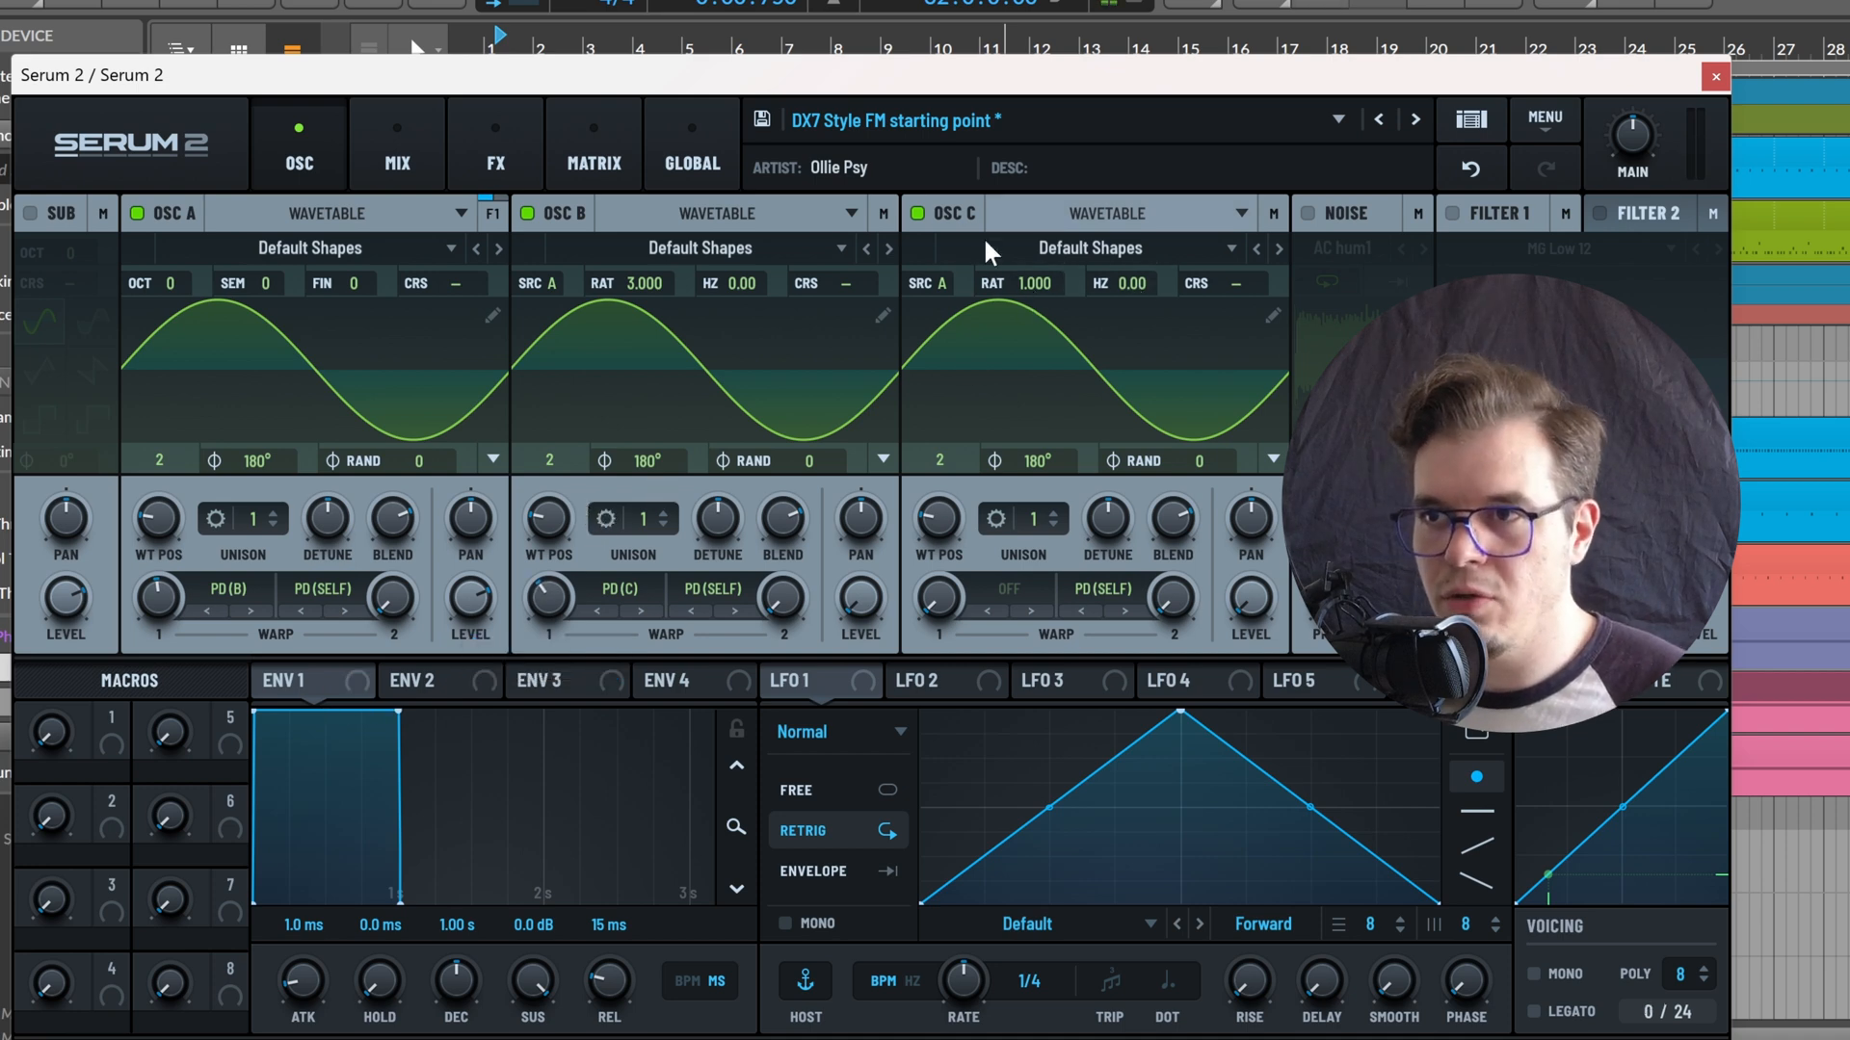
Set OSC C's ratio to 11.000 and OSC B's Hz offset to 173
scroll(1027, 281, "up", 4)
scroll(1047, 288, "up", 5)
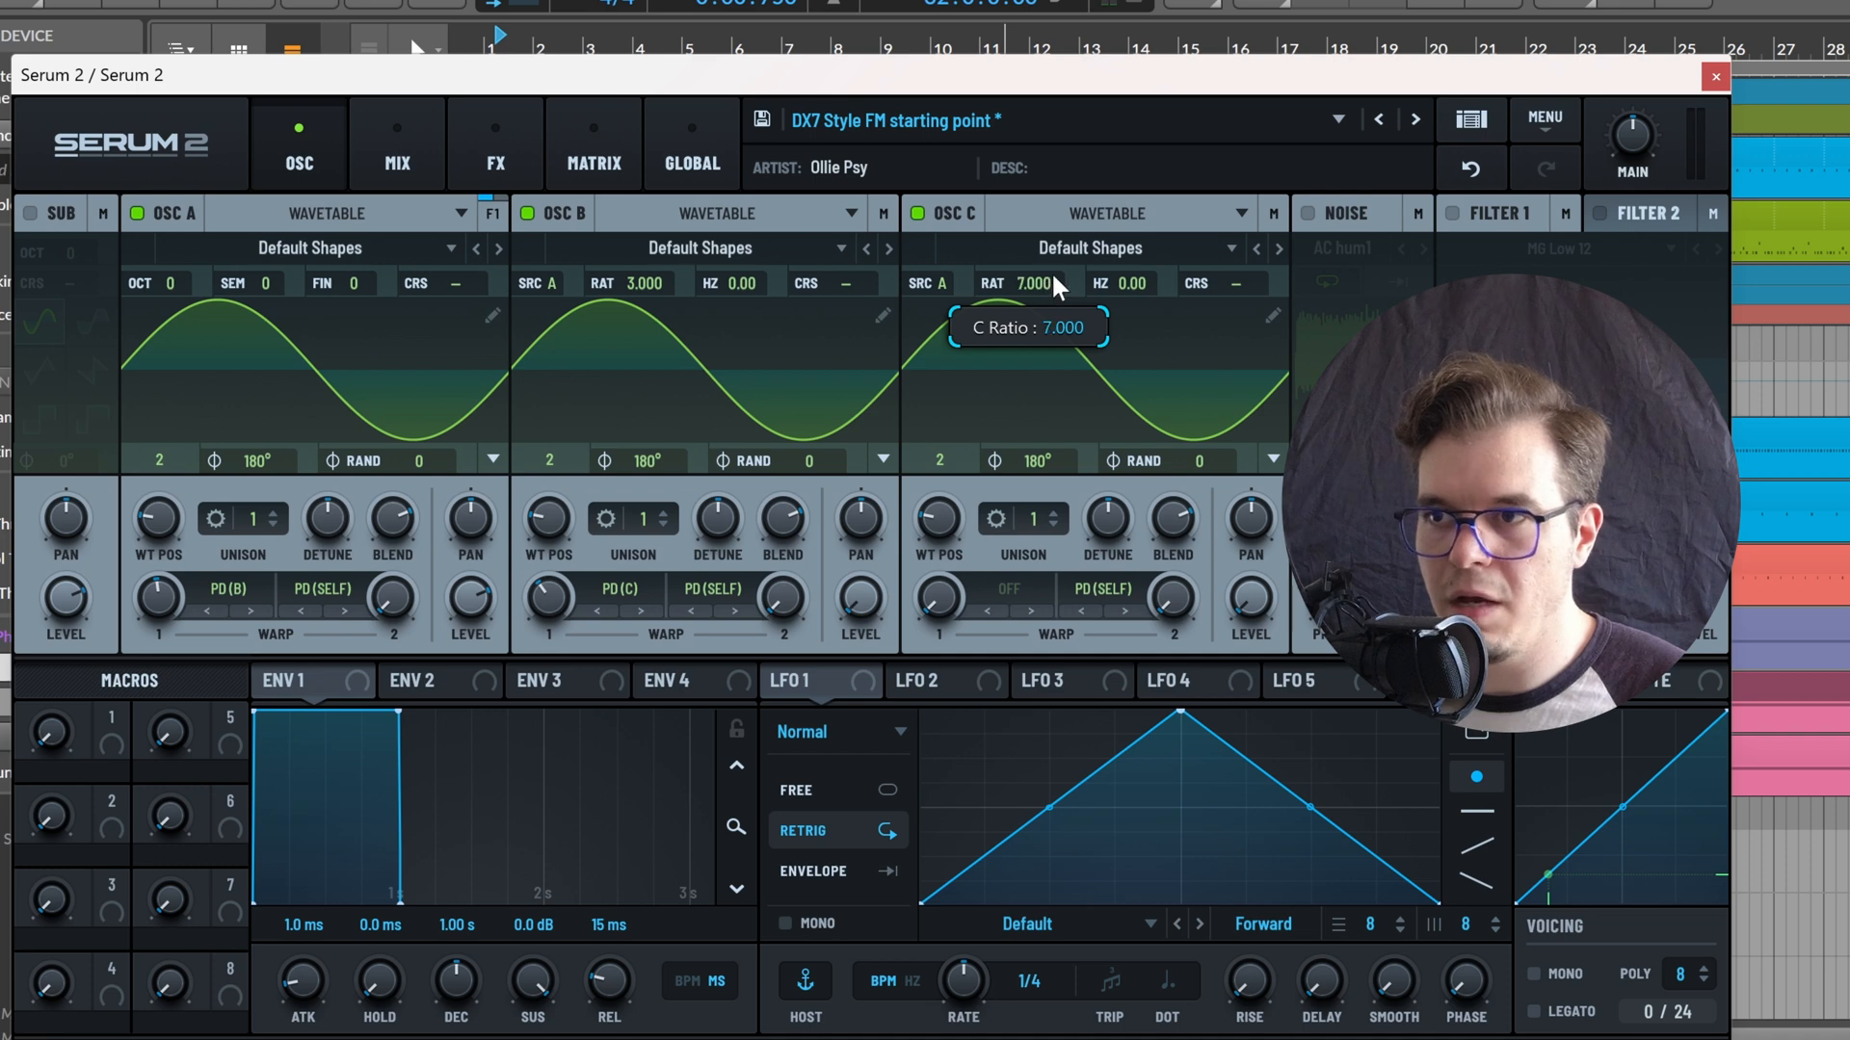
scroll(1076, 284, "up", 1)
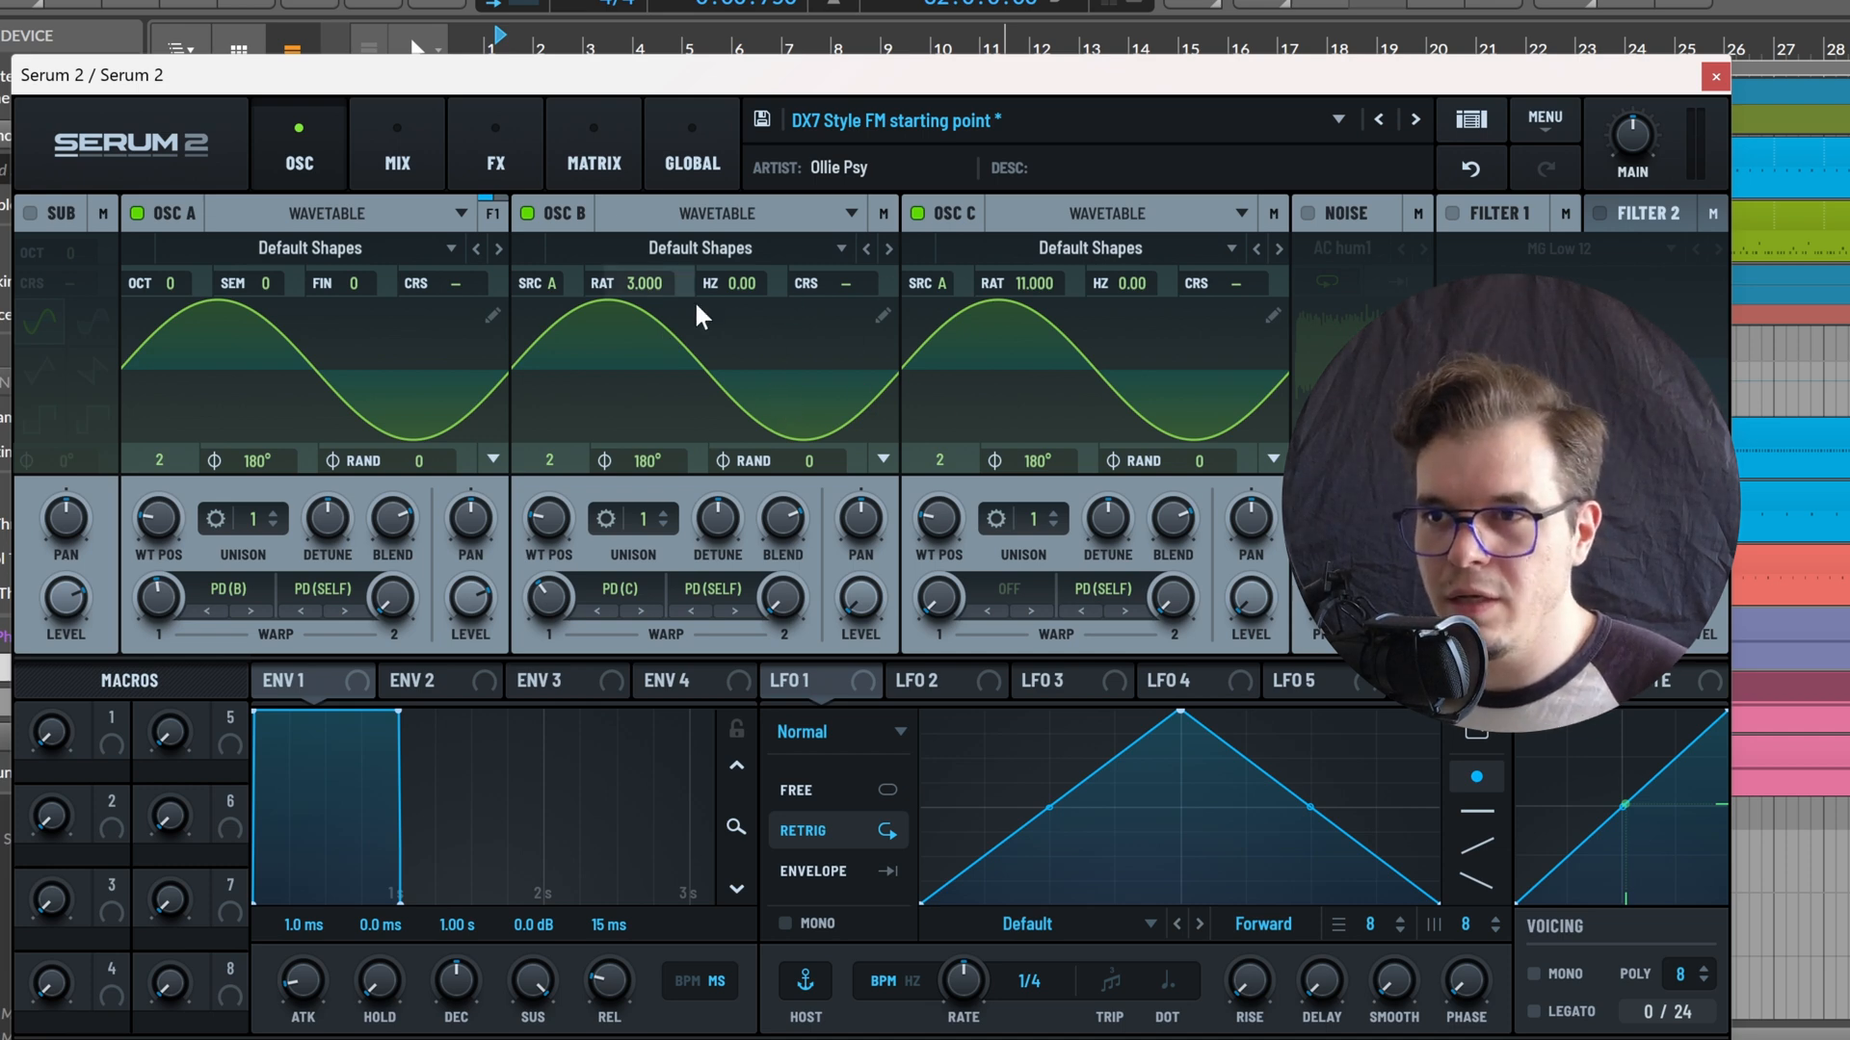
left_click_drag(751, 287, 786, 288)
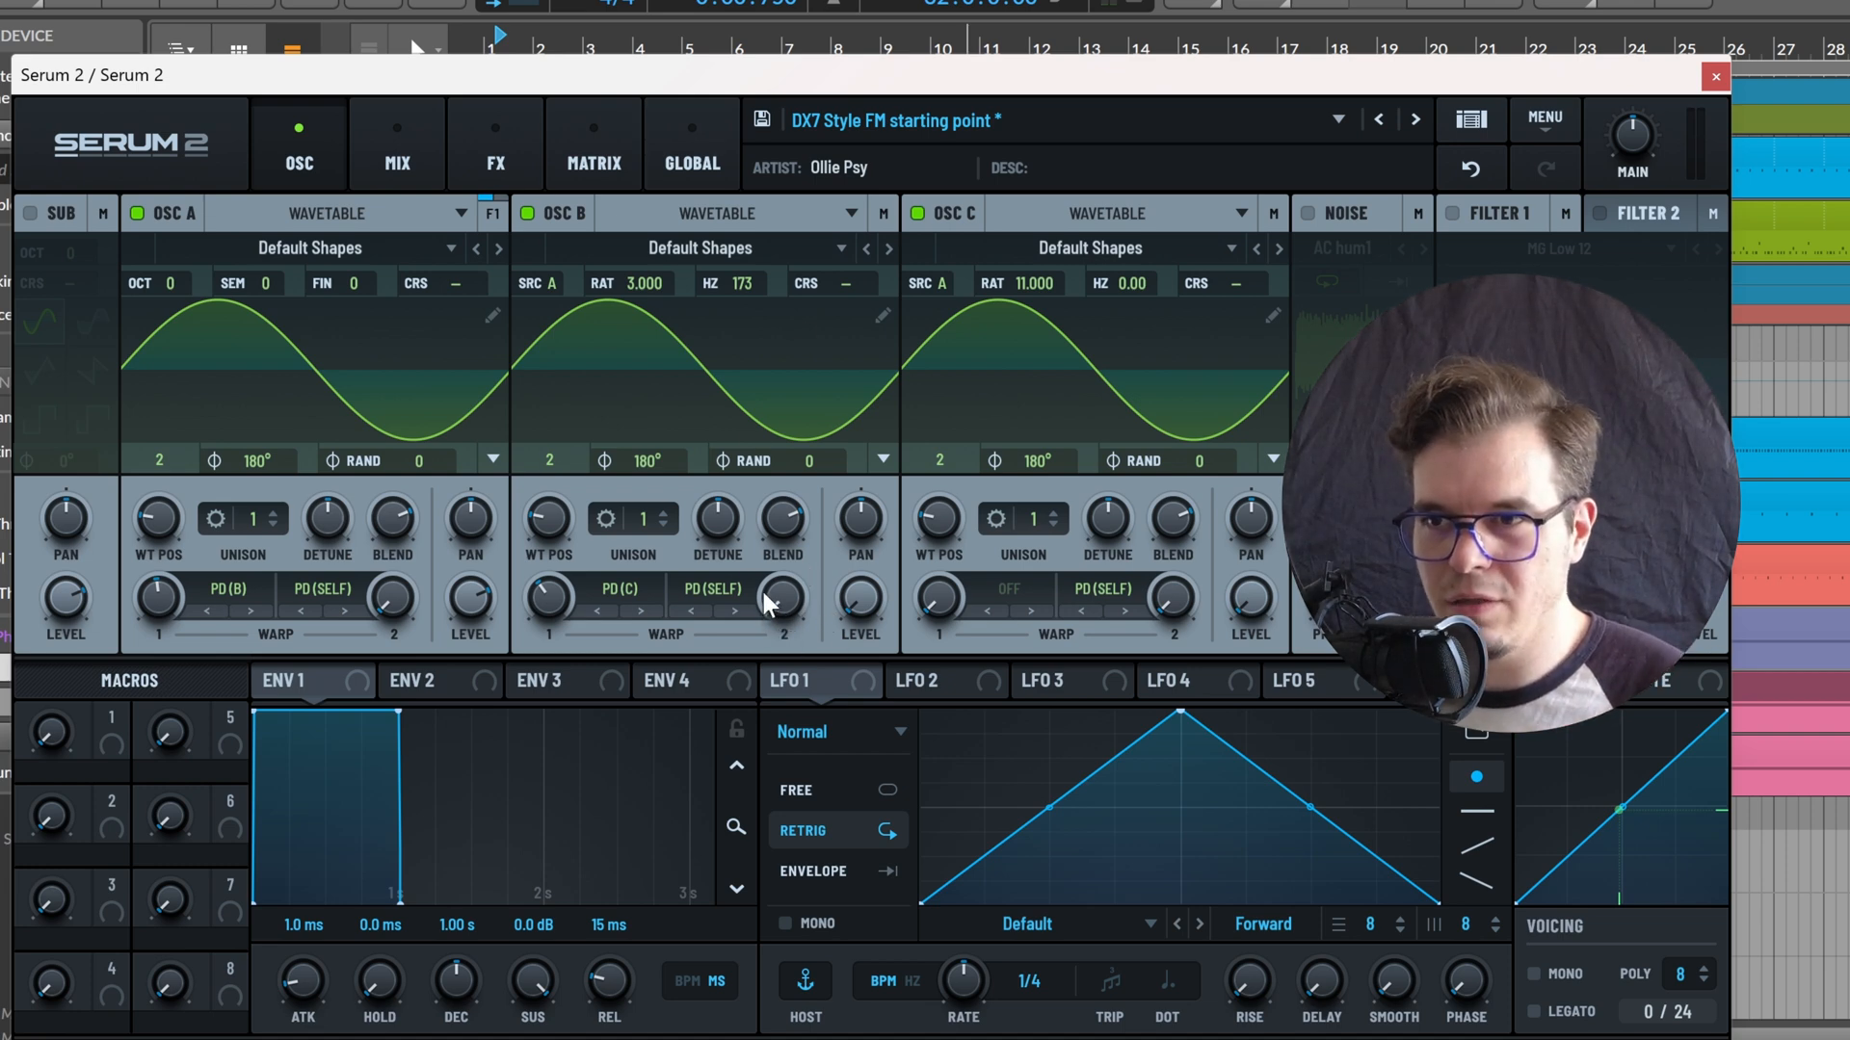
Raise the PD(SELF) warp amounts of OSC B and OSC C, with coarse pitch 6.71 on OSC C and 0.54 on OSC B
left_click_drag(788, 599, 833, 536)
left_click_drag(1177, 589, 1260, 571)
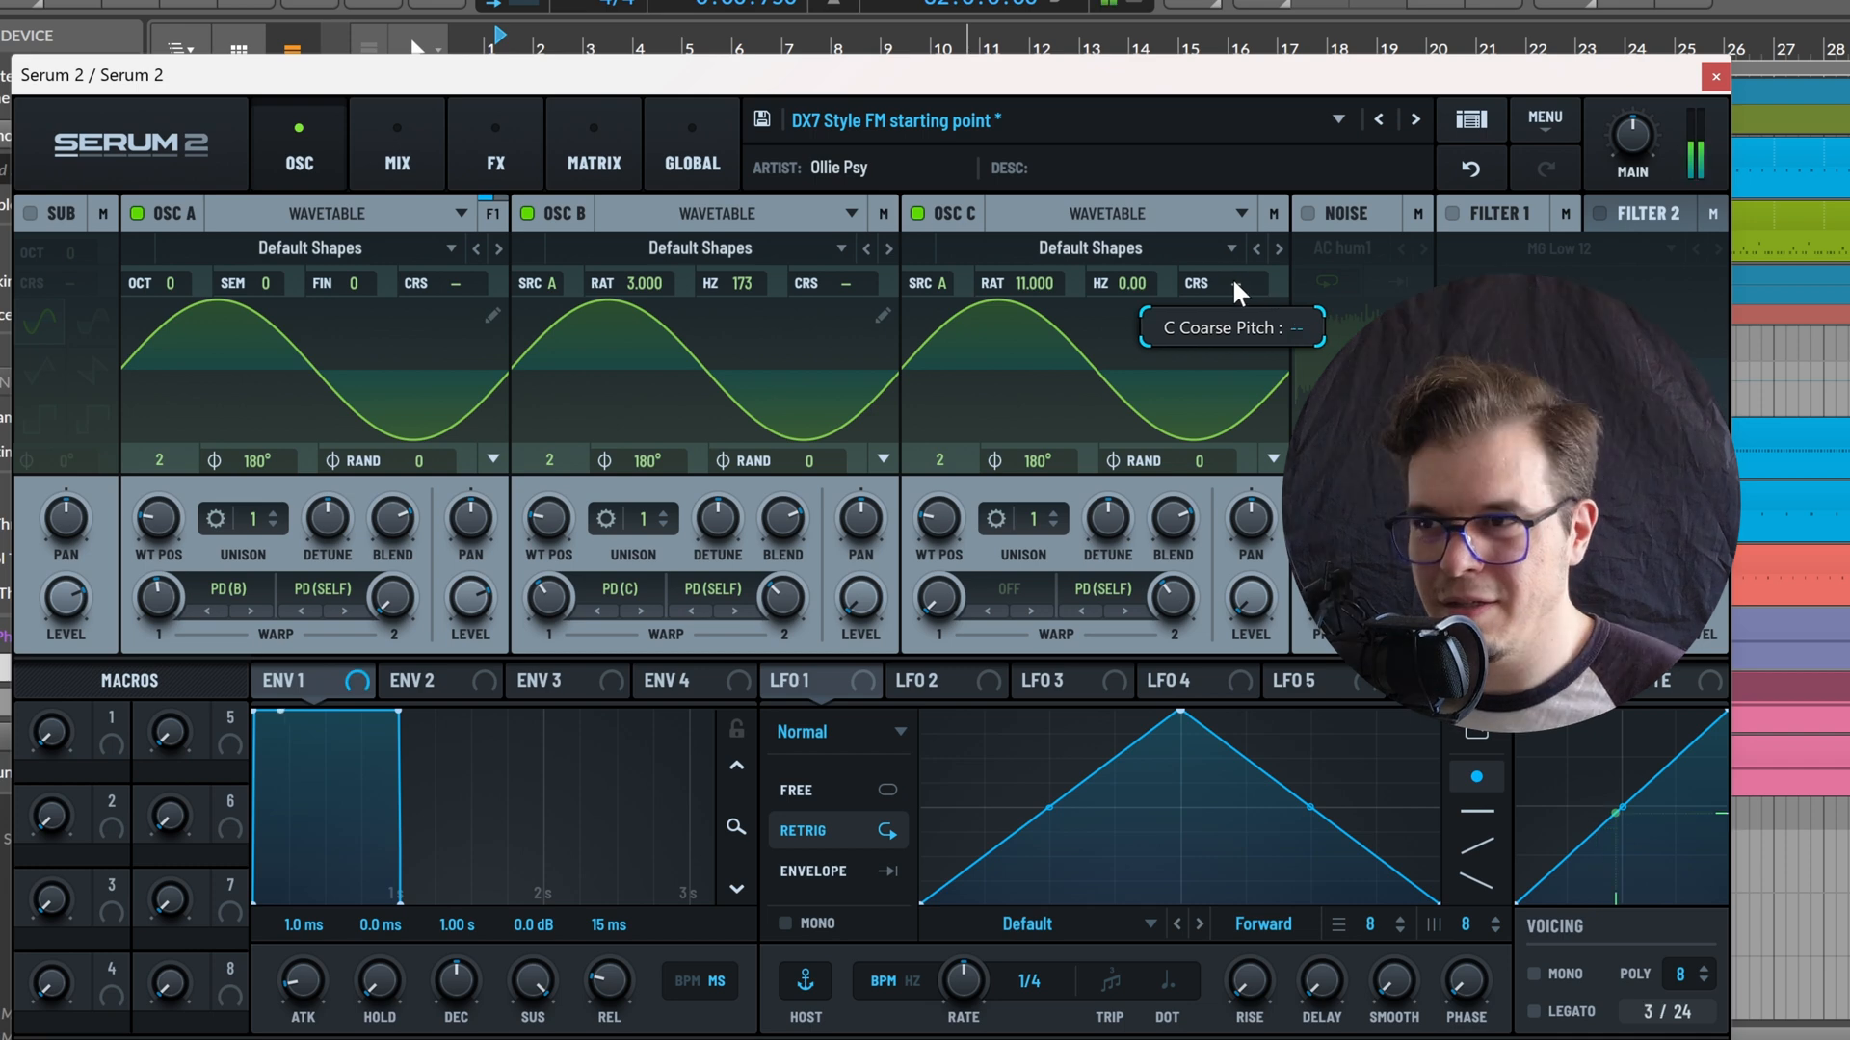
left_click_drag(1236, 292, 1271, 290)
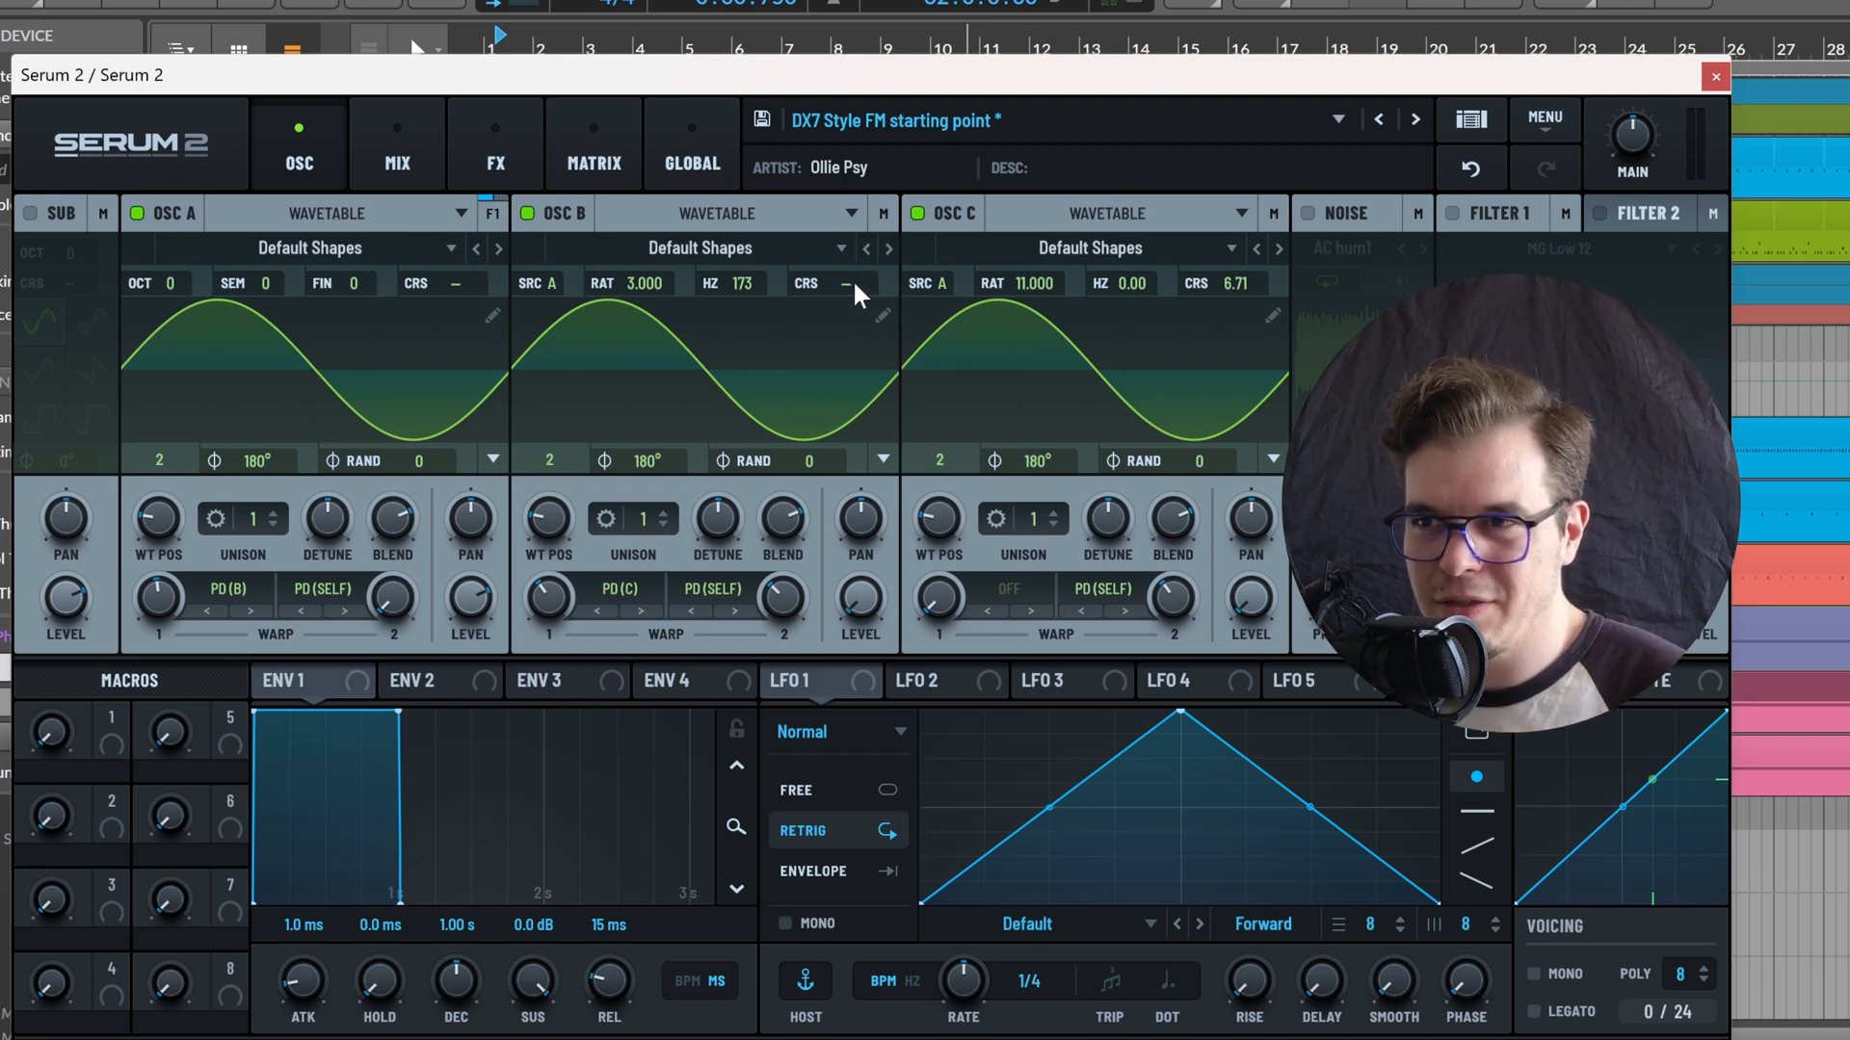
left_click_drag(854, 287, 854, 283)
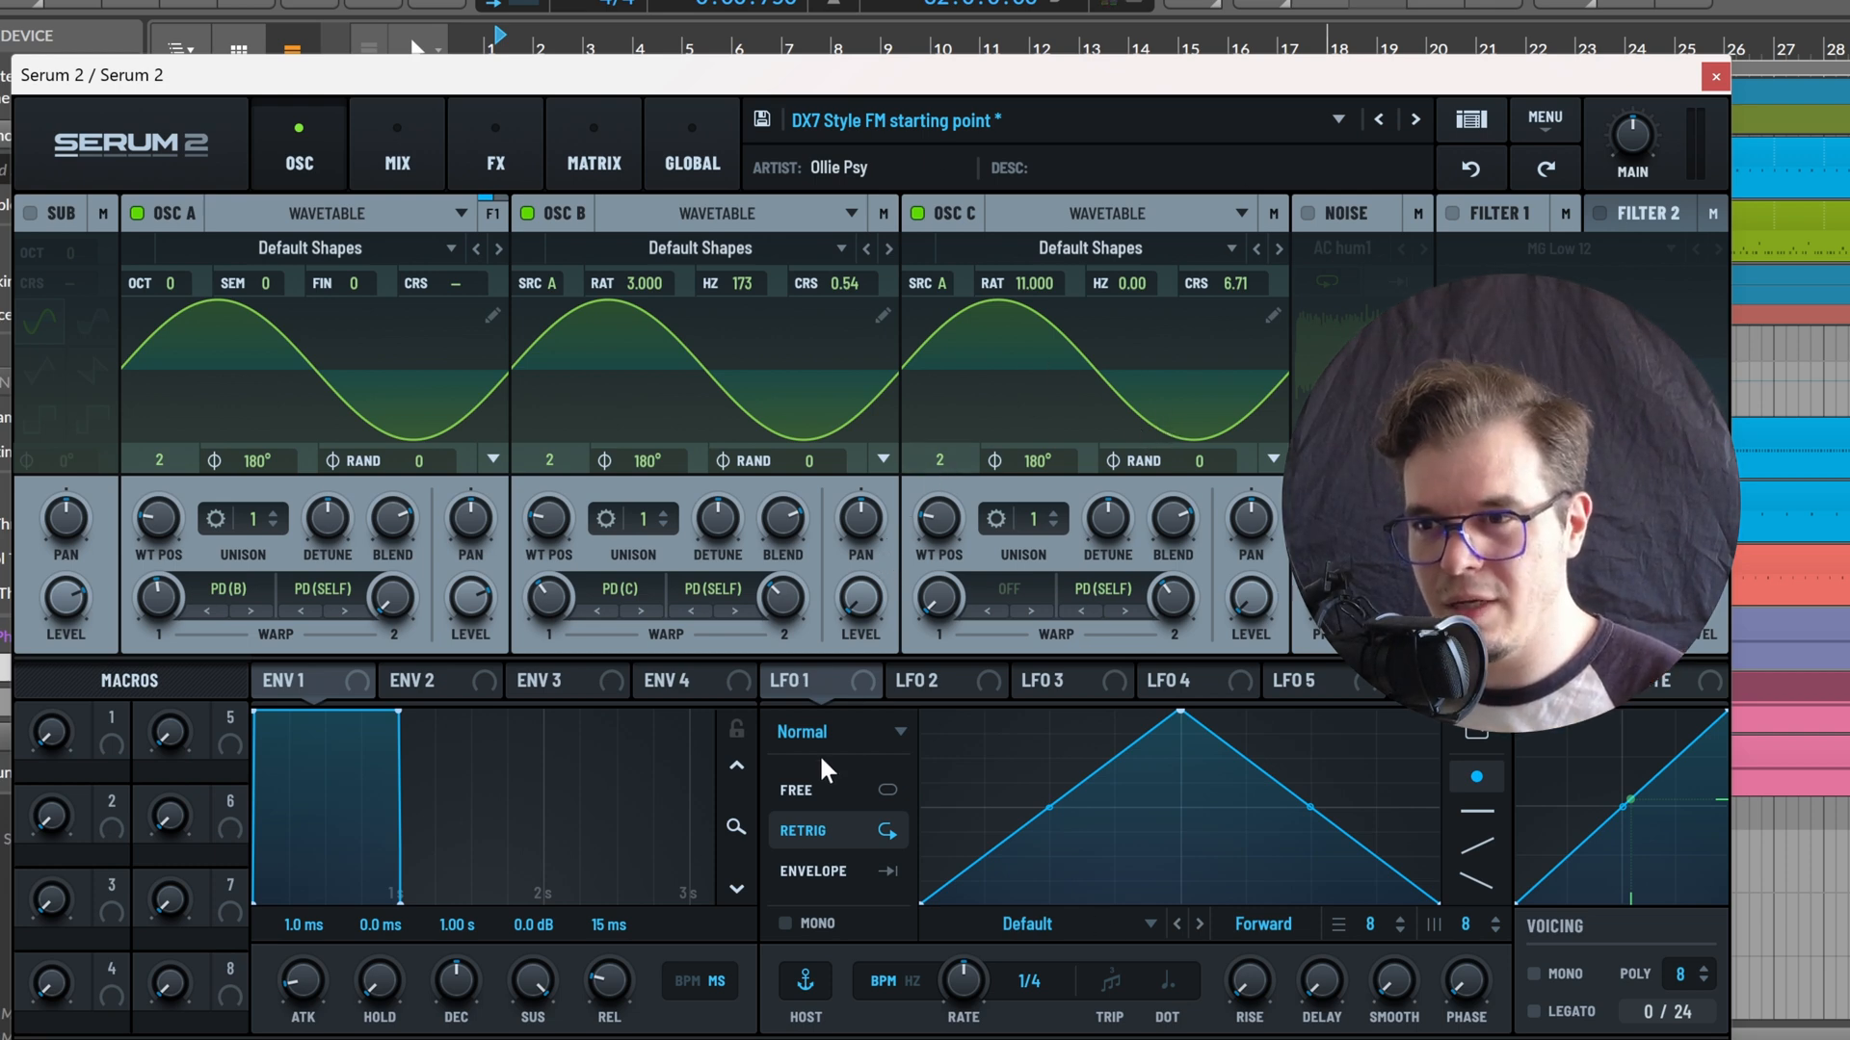
Switch LFO 1 to Path mode with the user path Ollie P3 and a rate of 4 bar
left_click(865, 732)
left_click(884, 811)
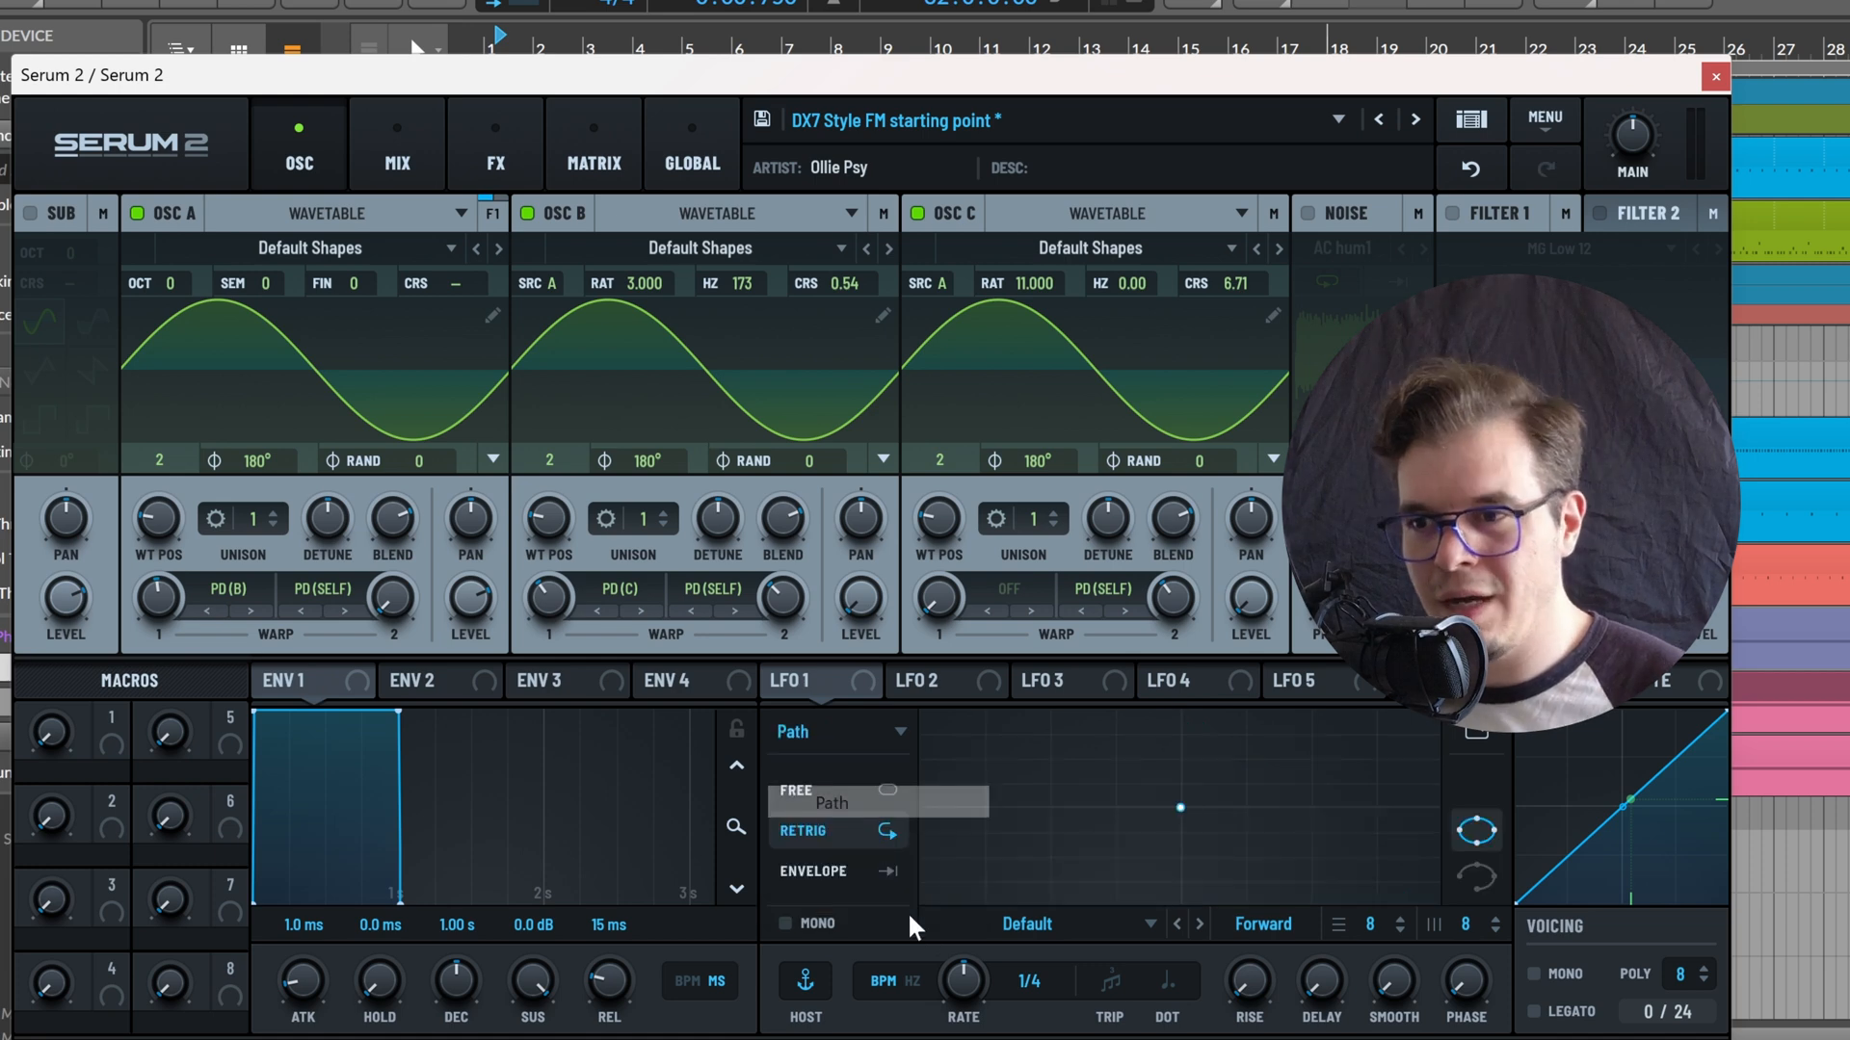
left_click(984, 930)
mouse_move(1033, 1016)
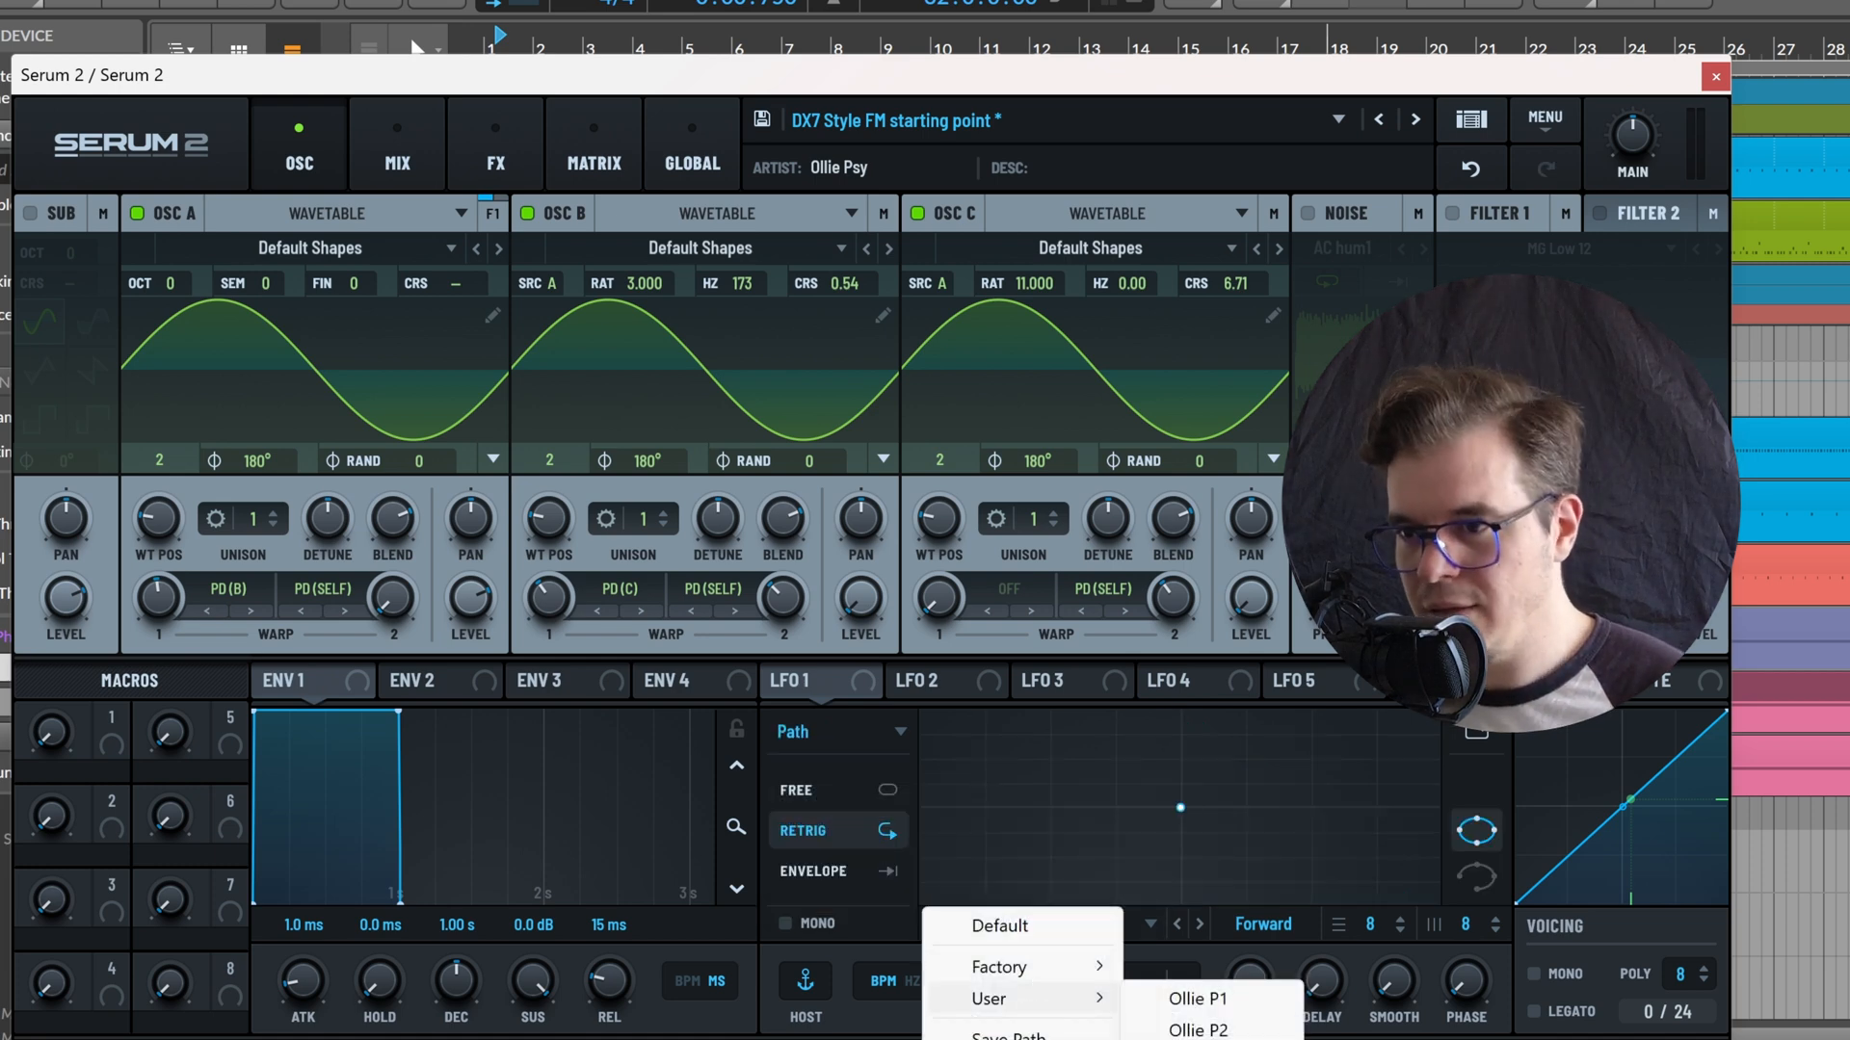
left_click(1197, 1038)
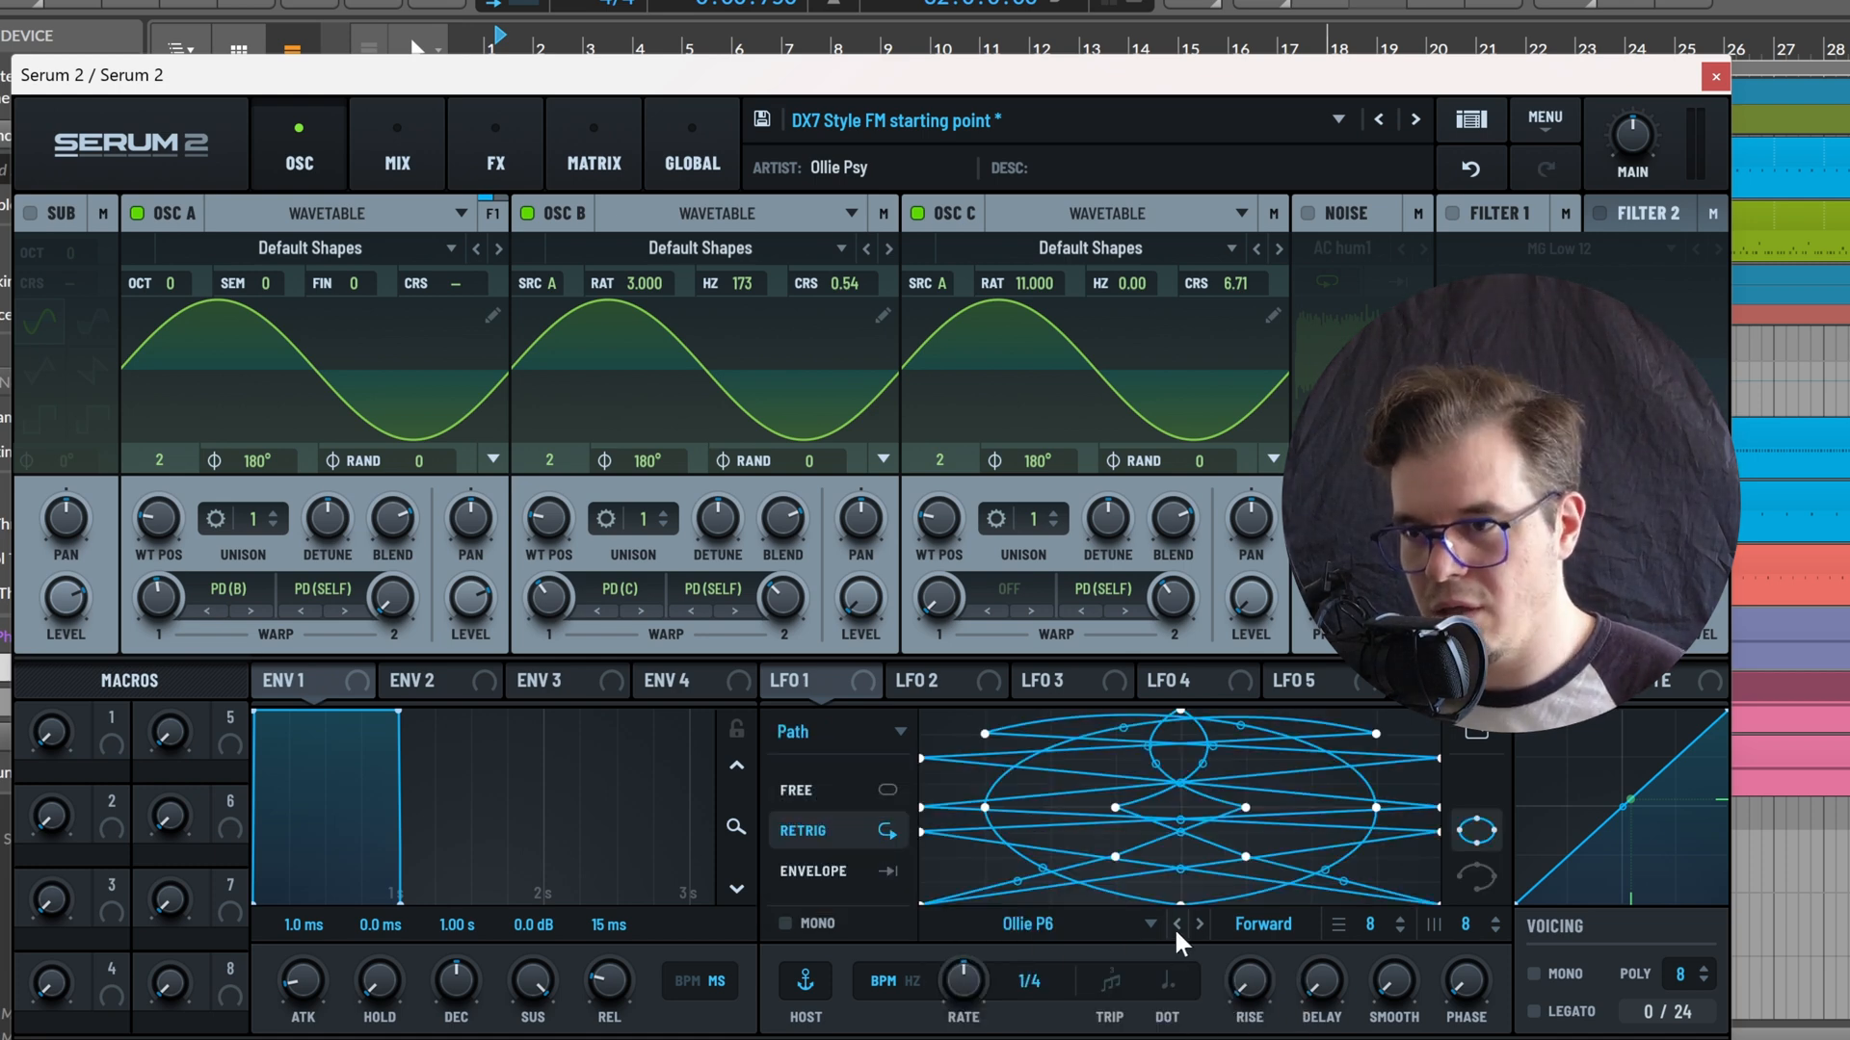
left_click(1175, 928)
left_click(1176, 924)
left_click(1177, 925)
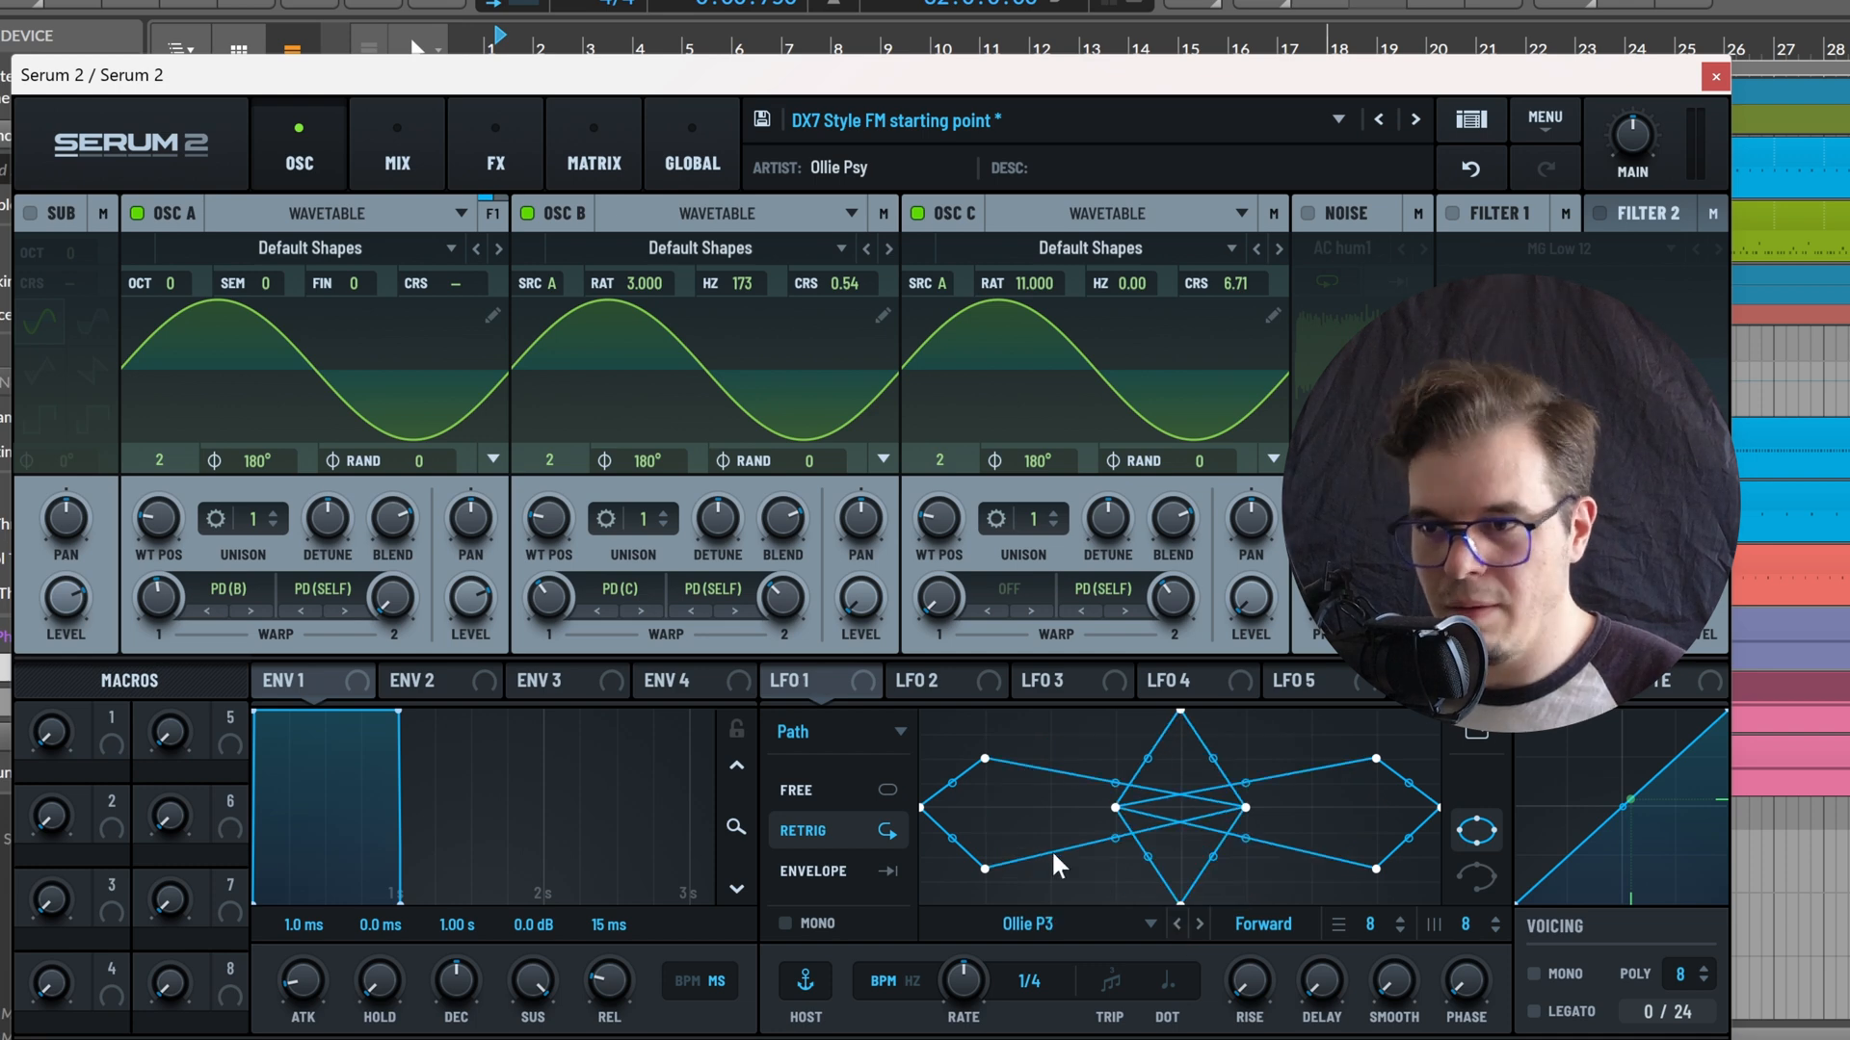
left_click_drag(971, 984, 865, 991)
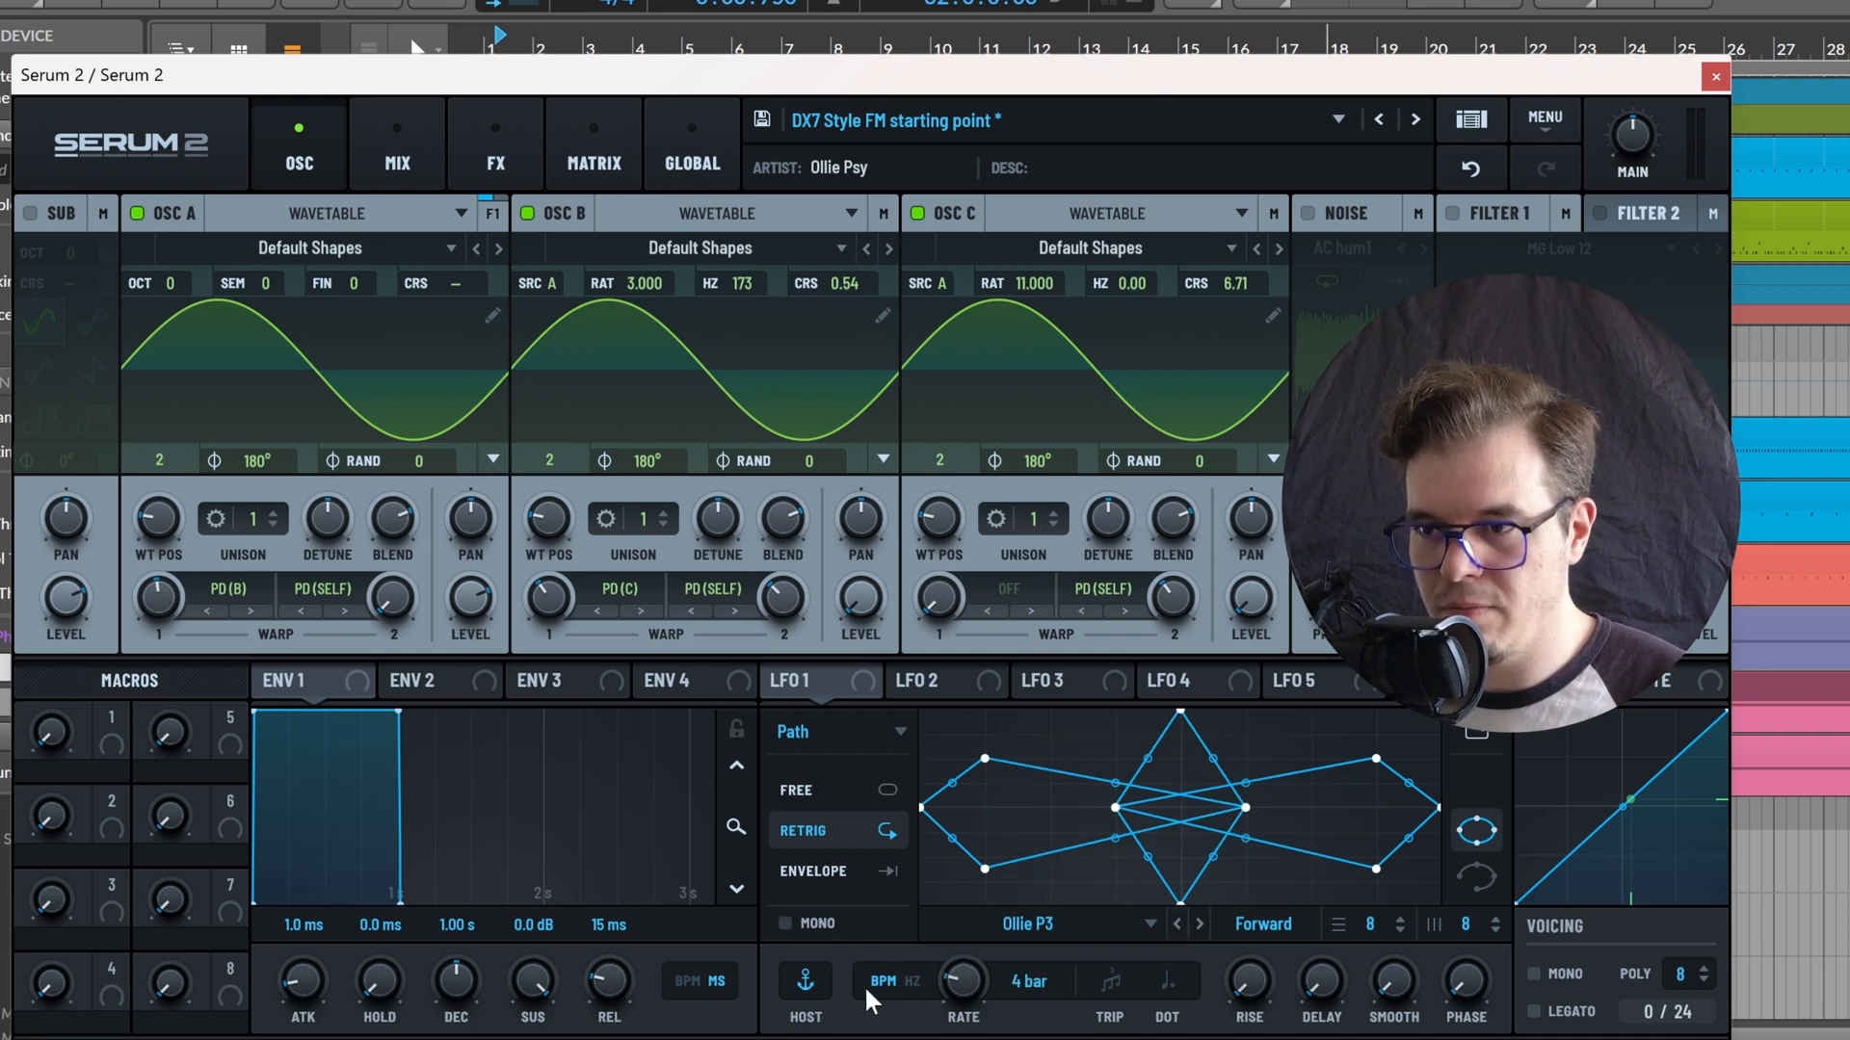
Assign LFO 1 Y to OSC C's coarse pitch with a modulation amount of 12%, keeping LFO 1 in Free mode
left_click_drag(848, 680, 1223, 322)
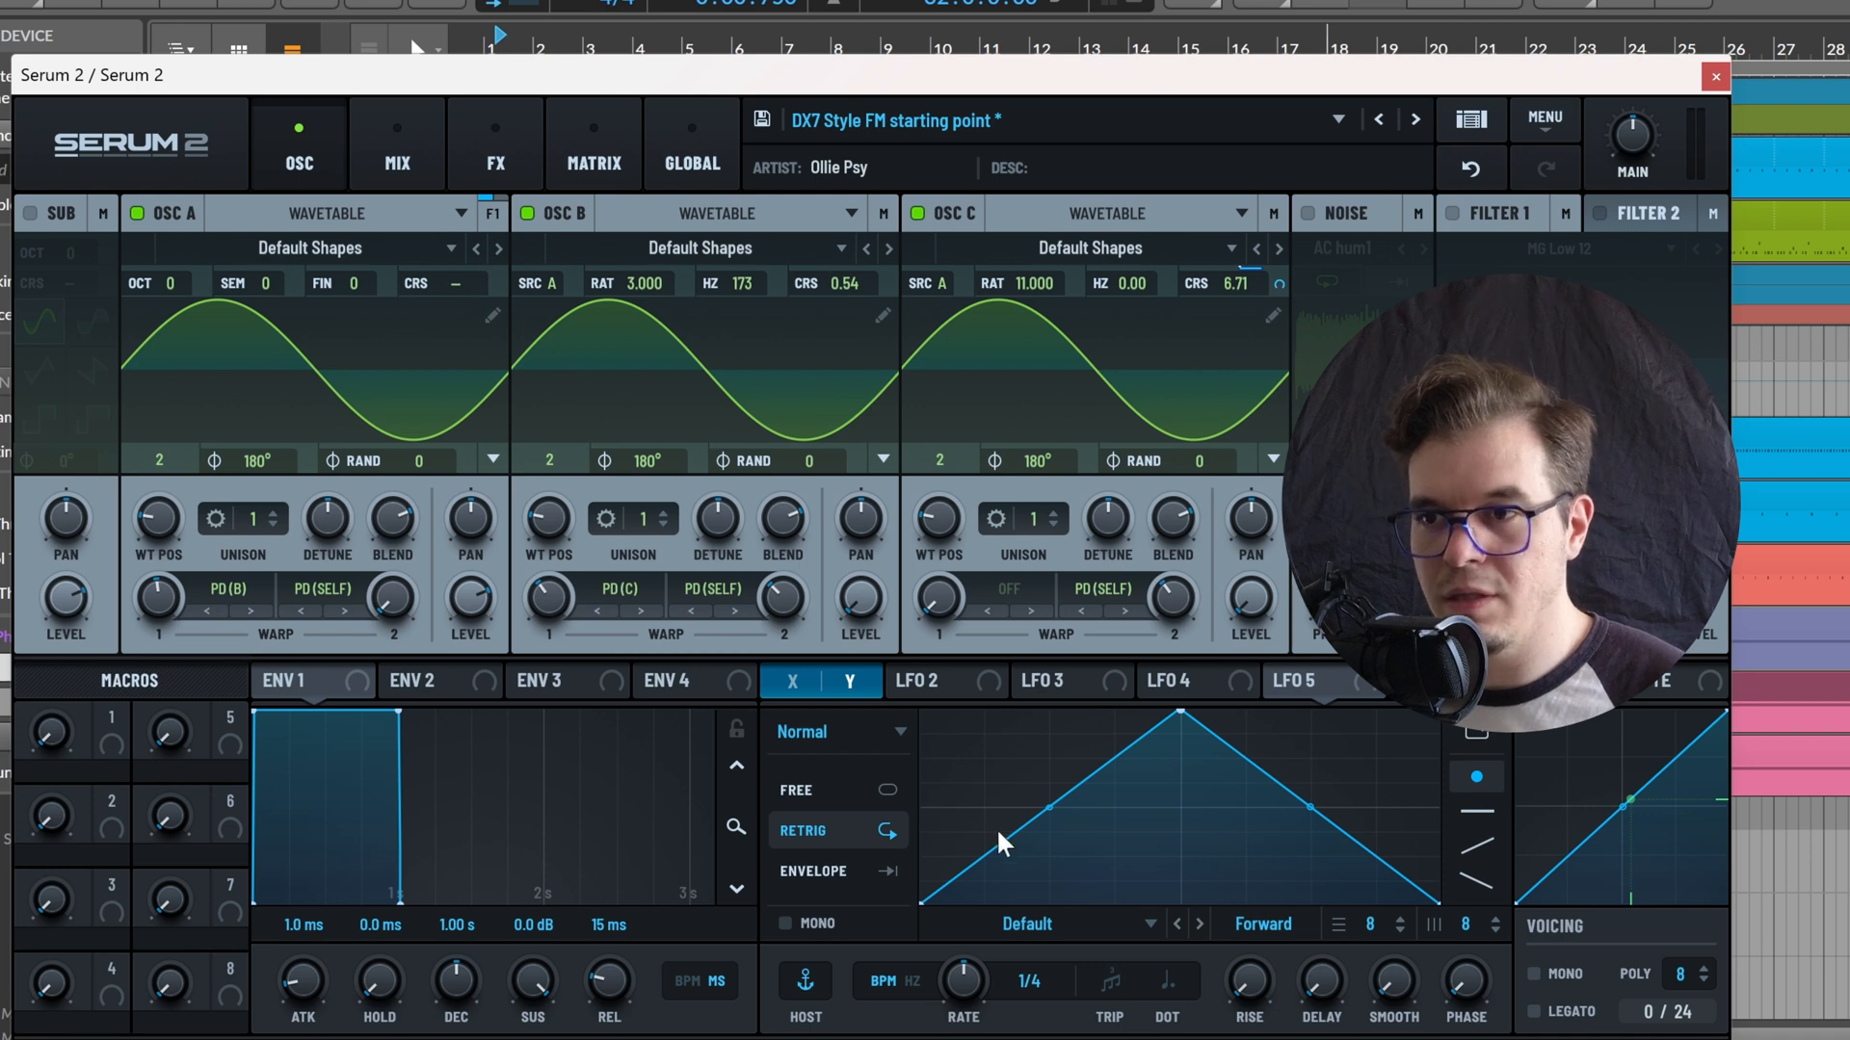
key("ctrl+z")
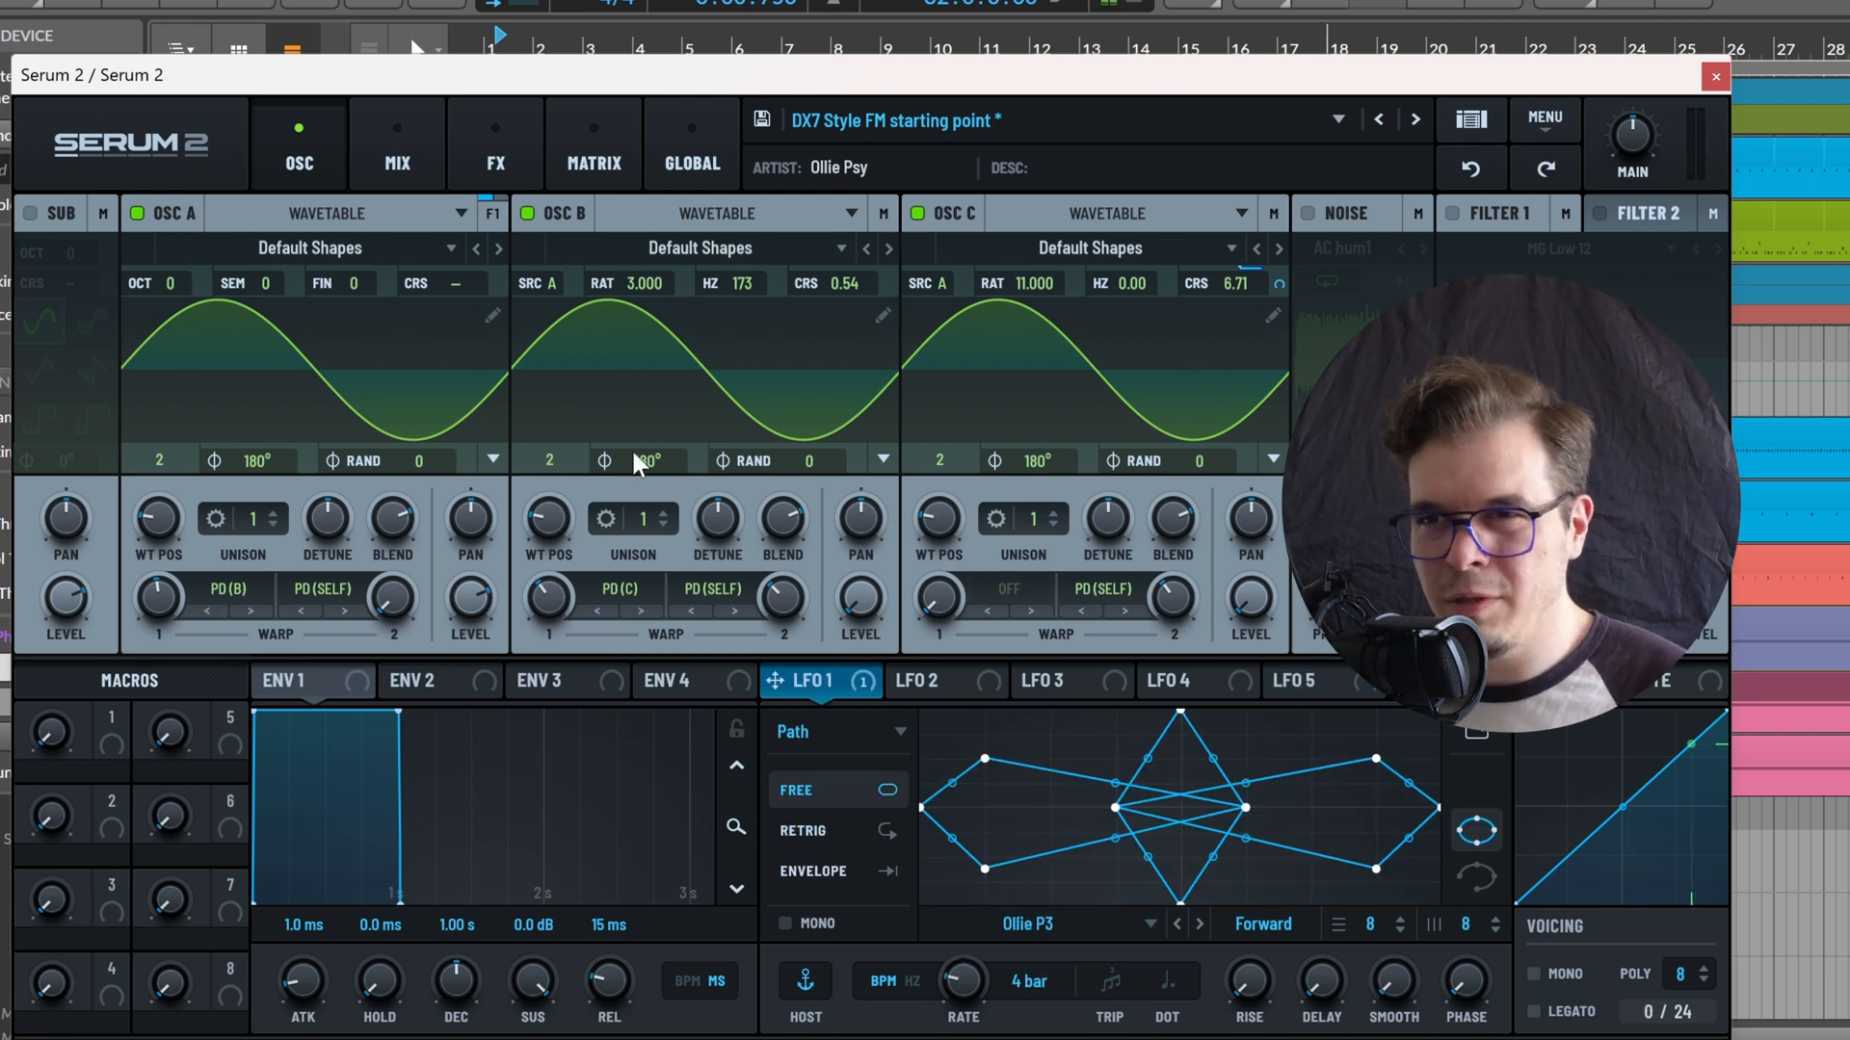
left_click(594, 163)
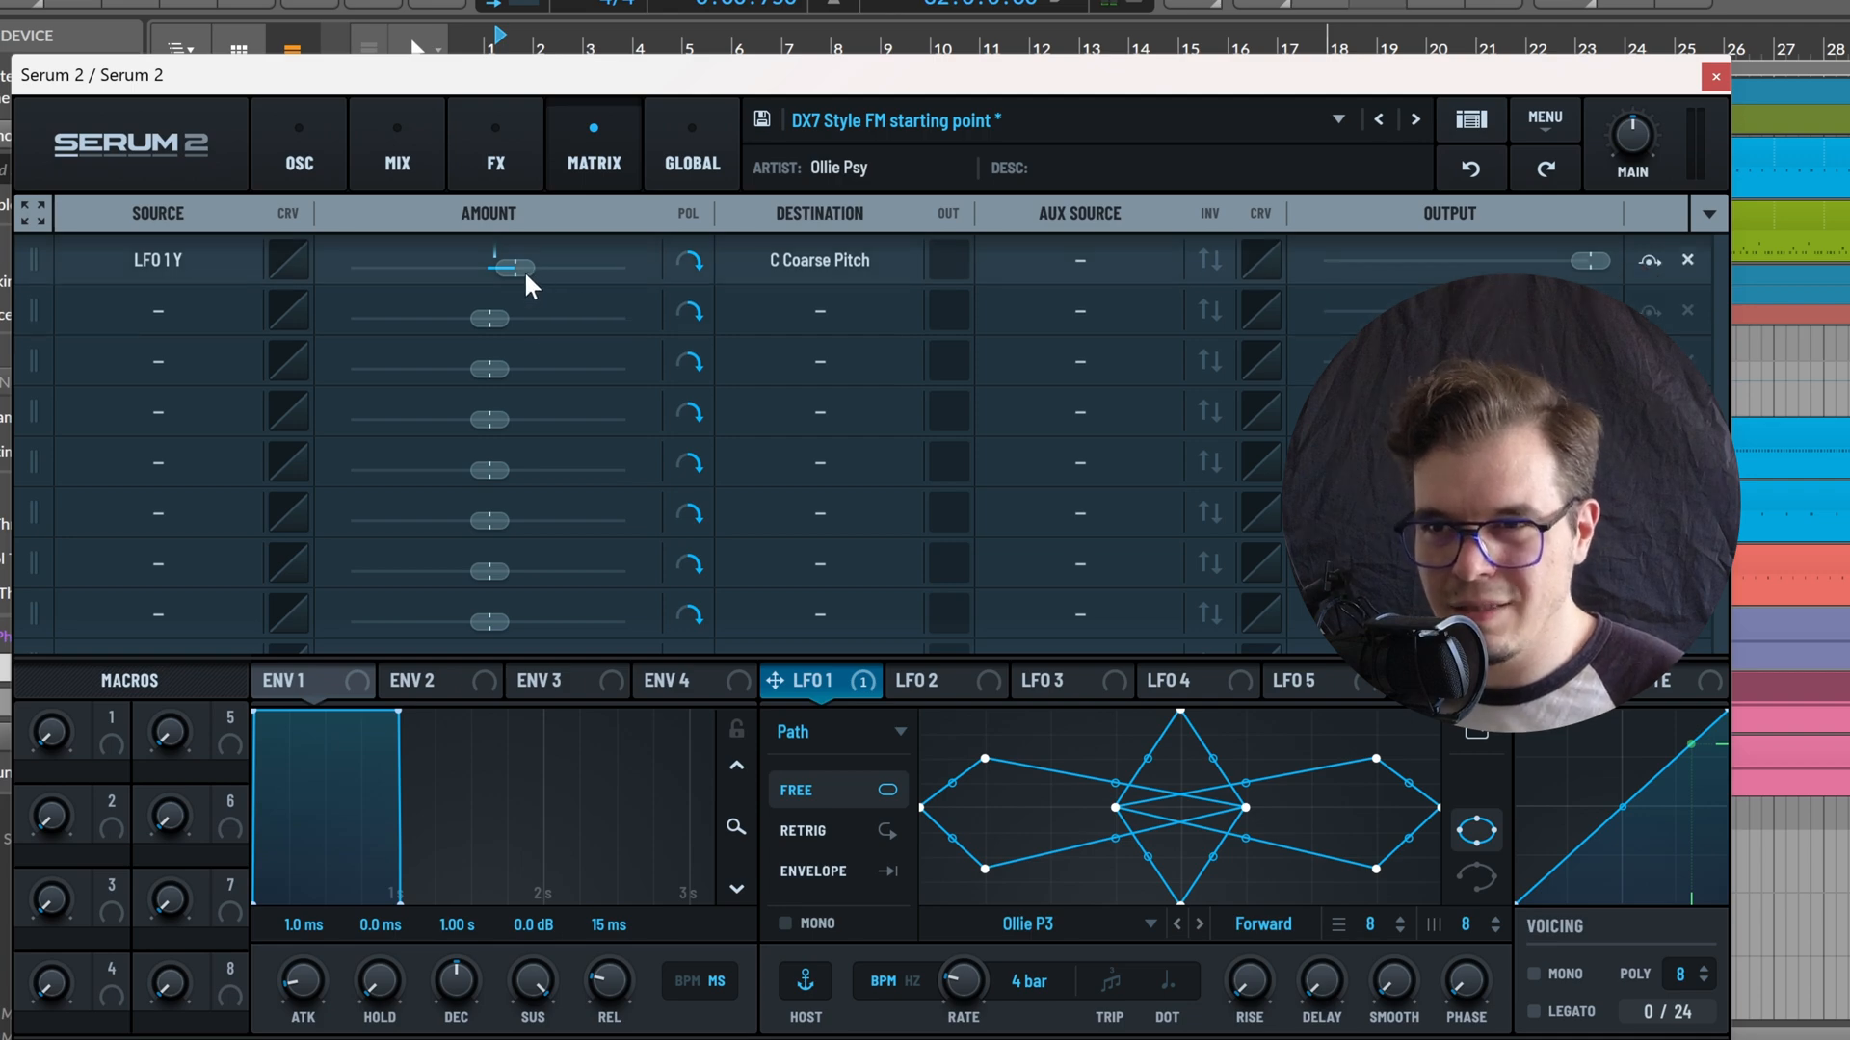
mouse_move(523, 269)
left_click_drag(523, 269, 515, 267)
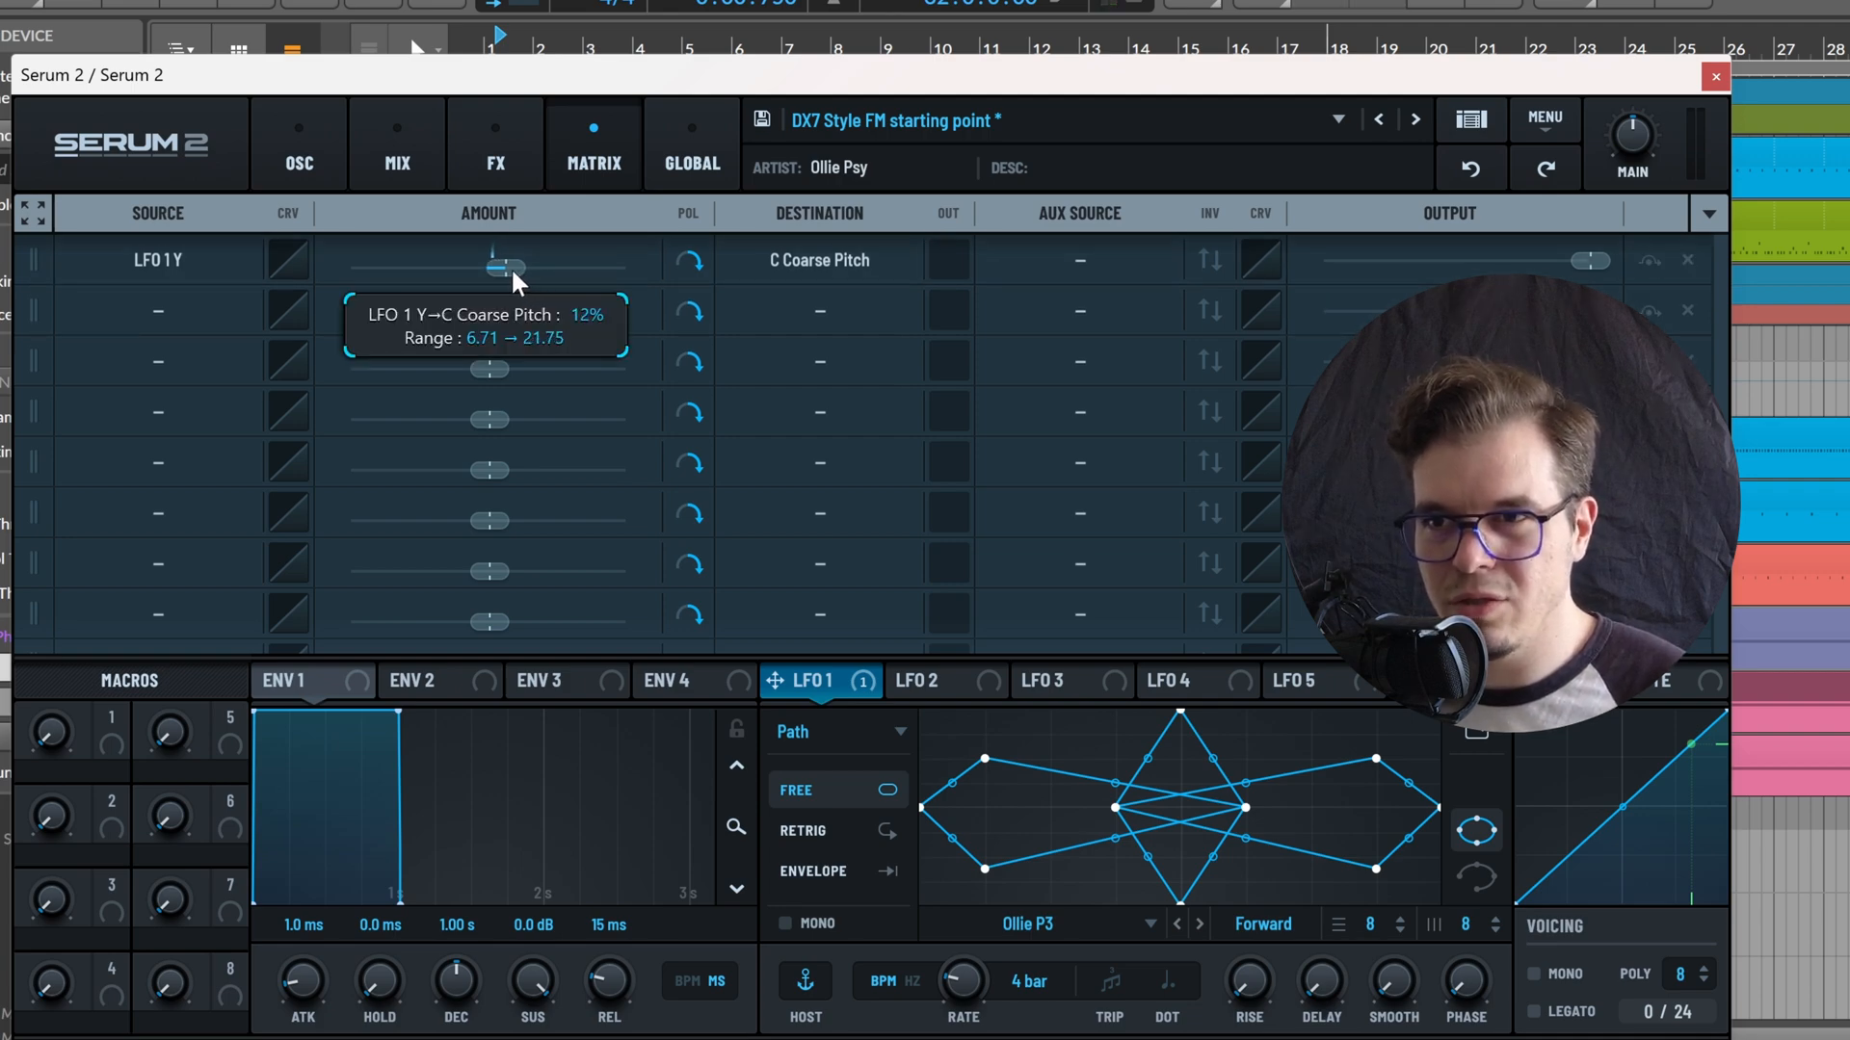
Enable Filter 1 with the MG Low 12 type and raise its cutoff
left_click(311, 160)
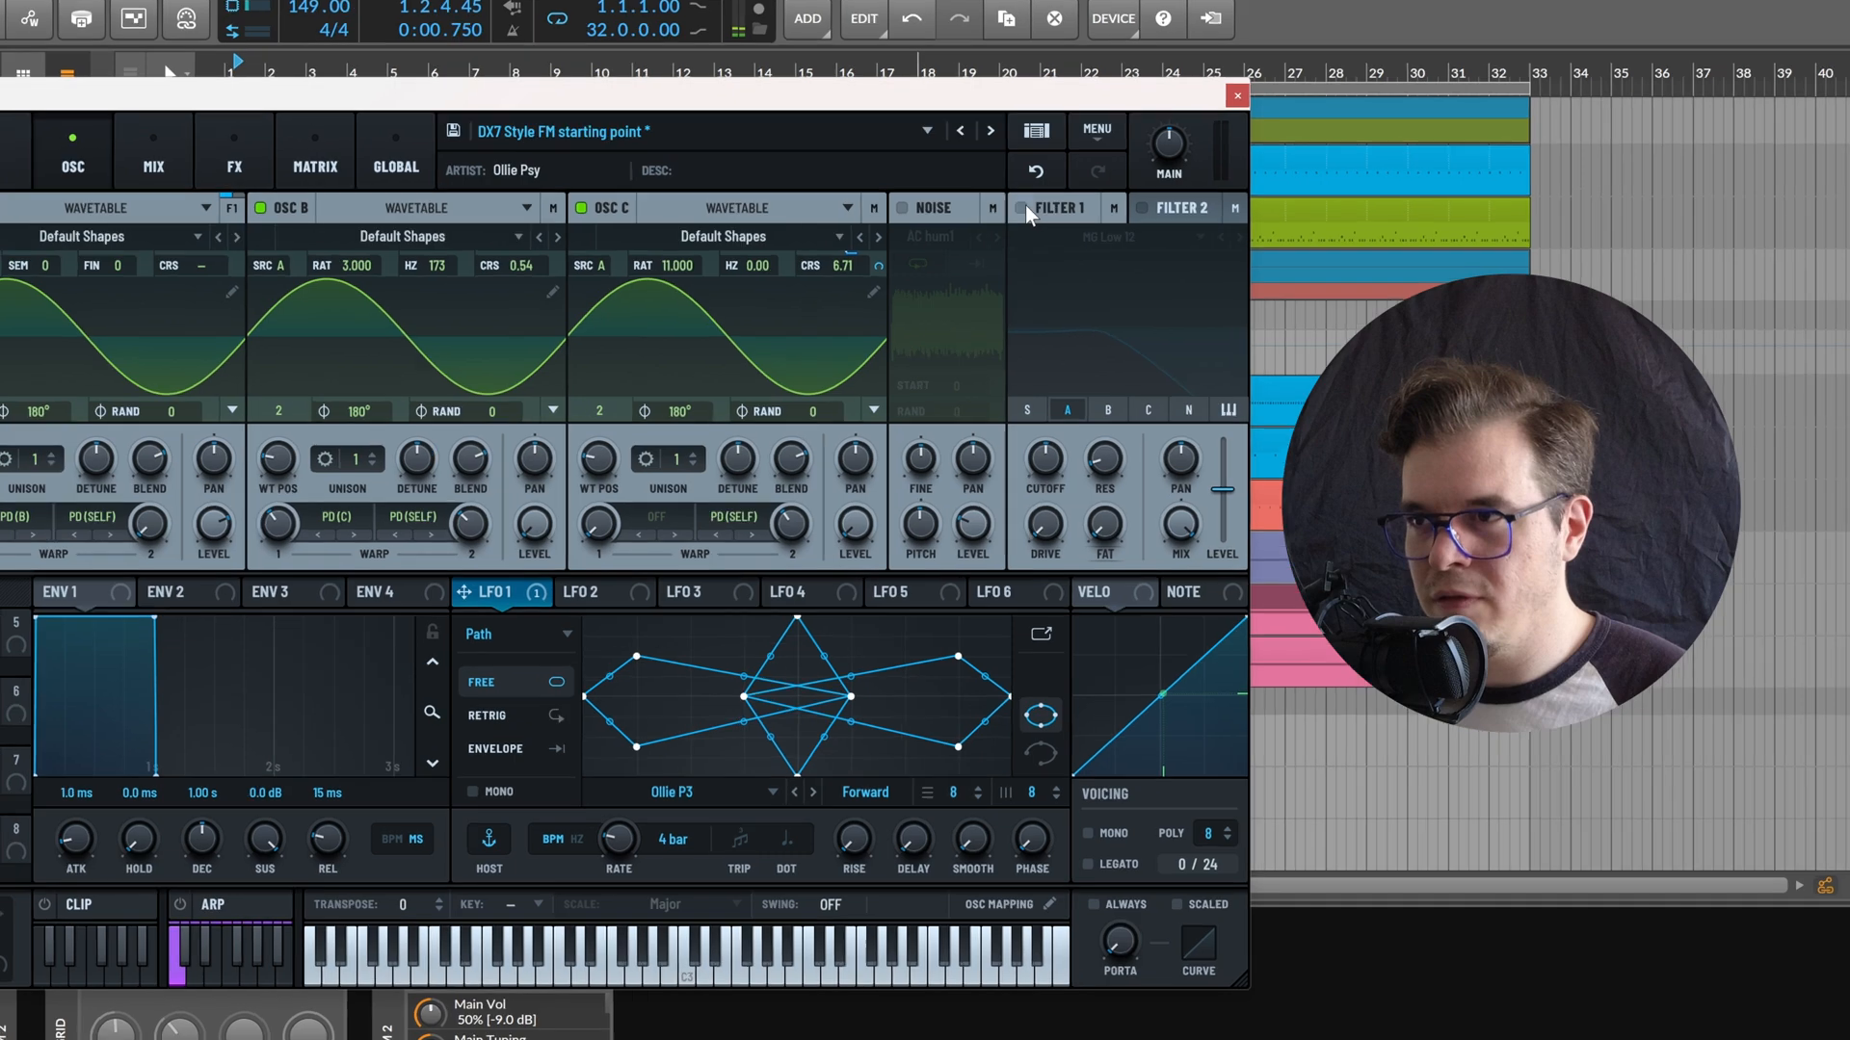
left_click(1452, 213)
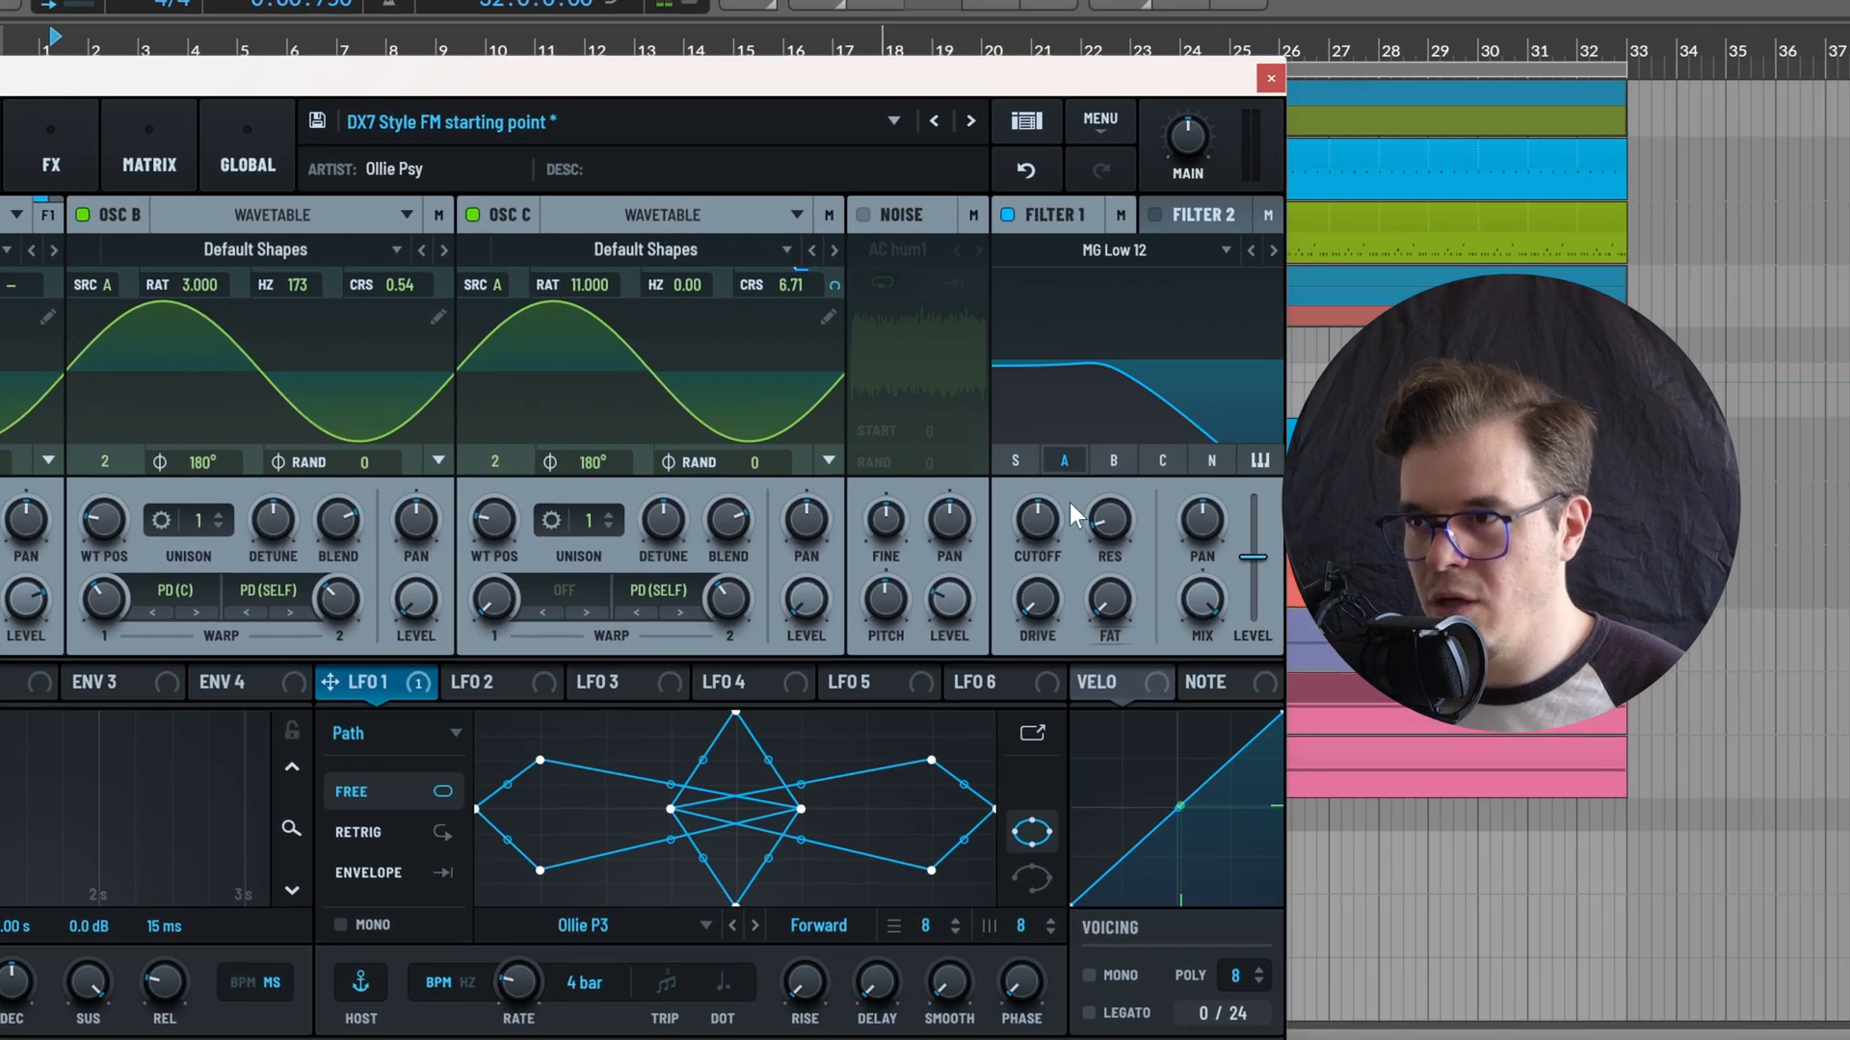
left_click_drag(1077, 514, 1021, 507)
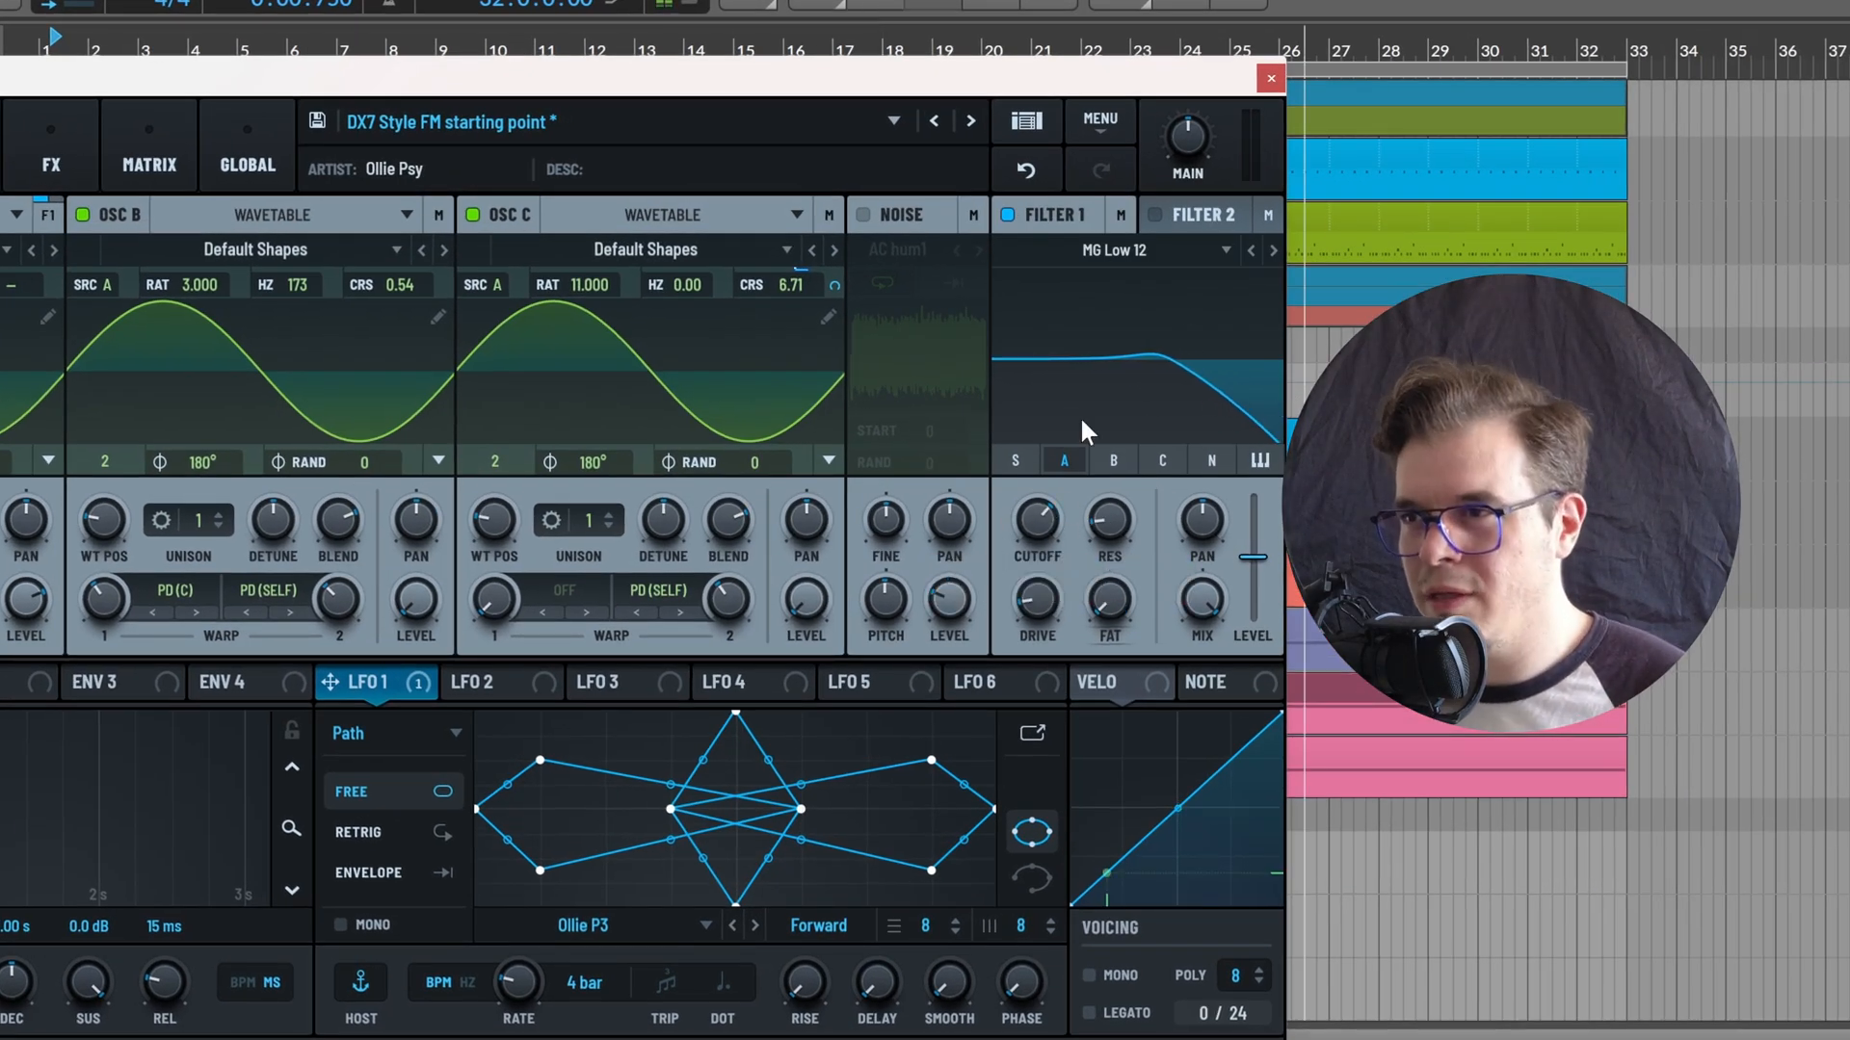
Enable Filter 2 and change its type to the Cmb L6+ comb filter from the Flanges group
left_click(1154, 214)
left_click(1135, 251)
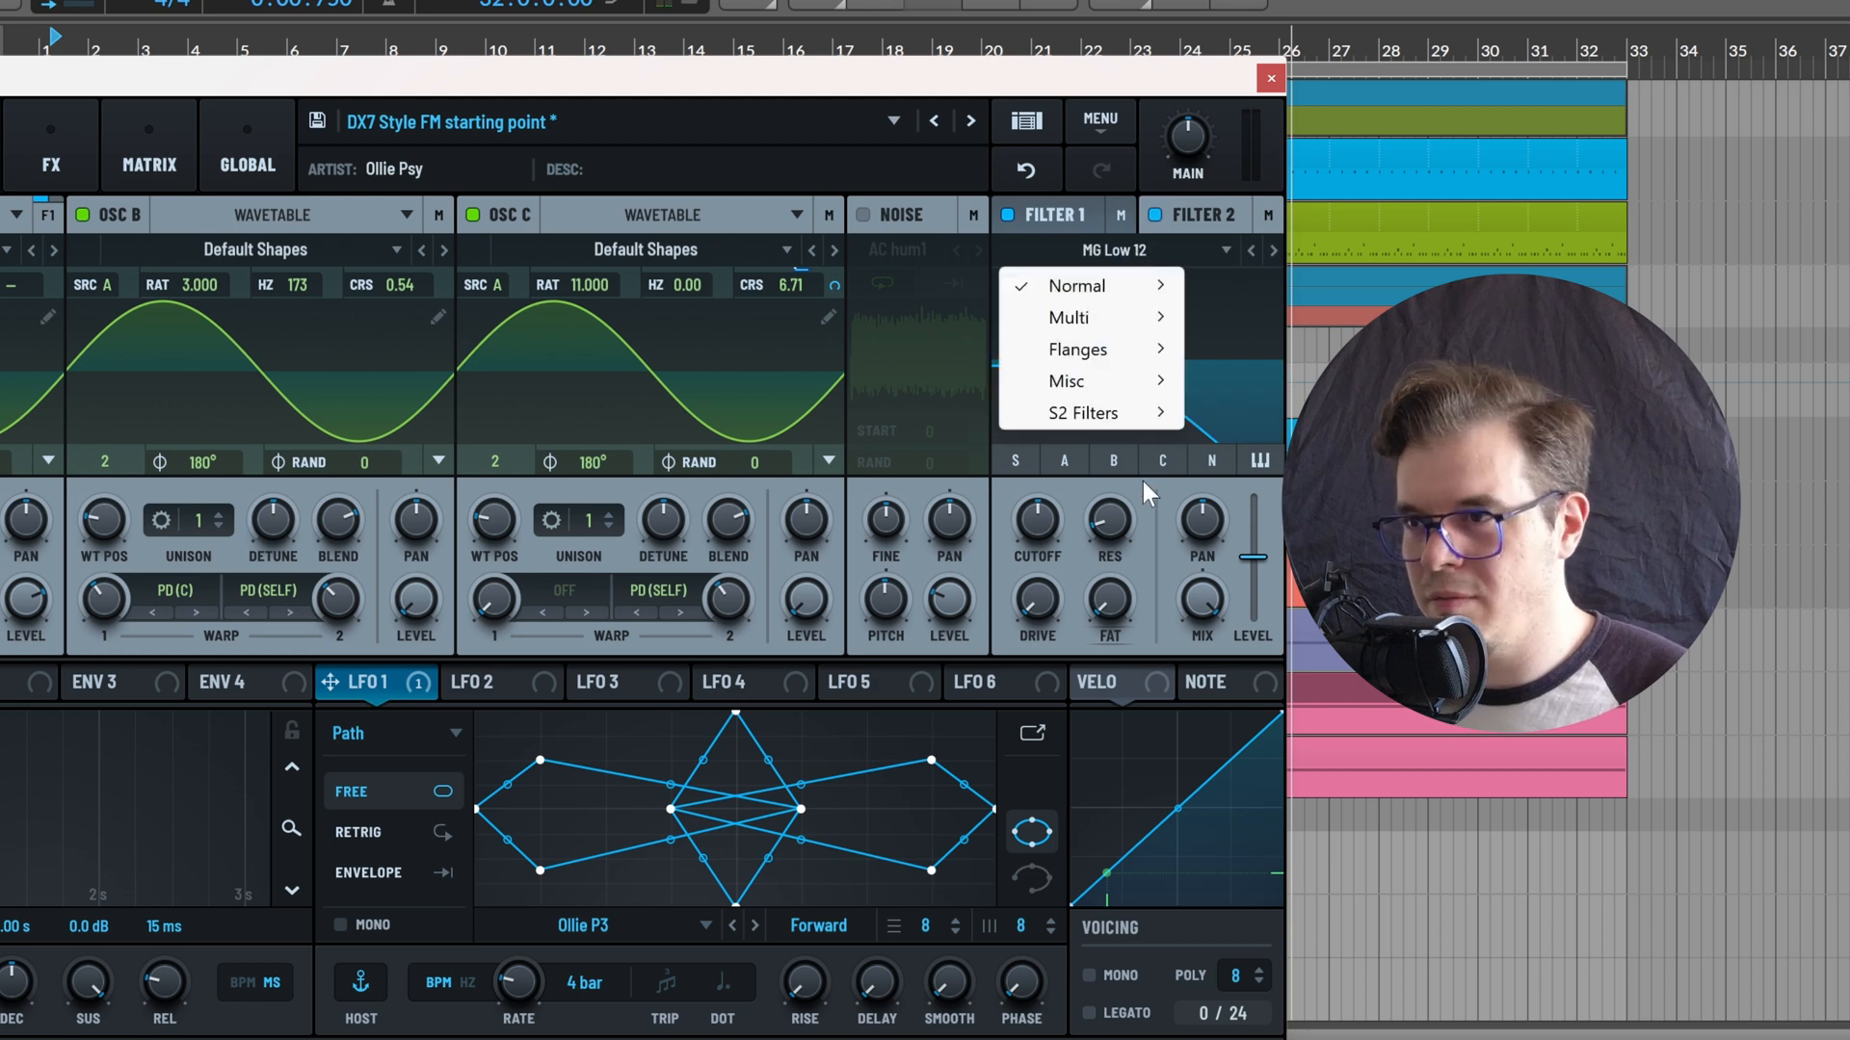
mouse_move(1111, 362)
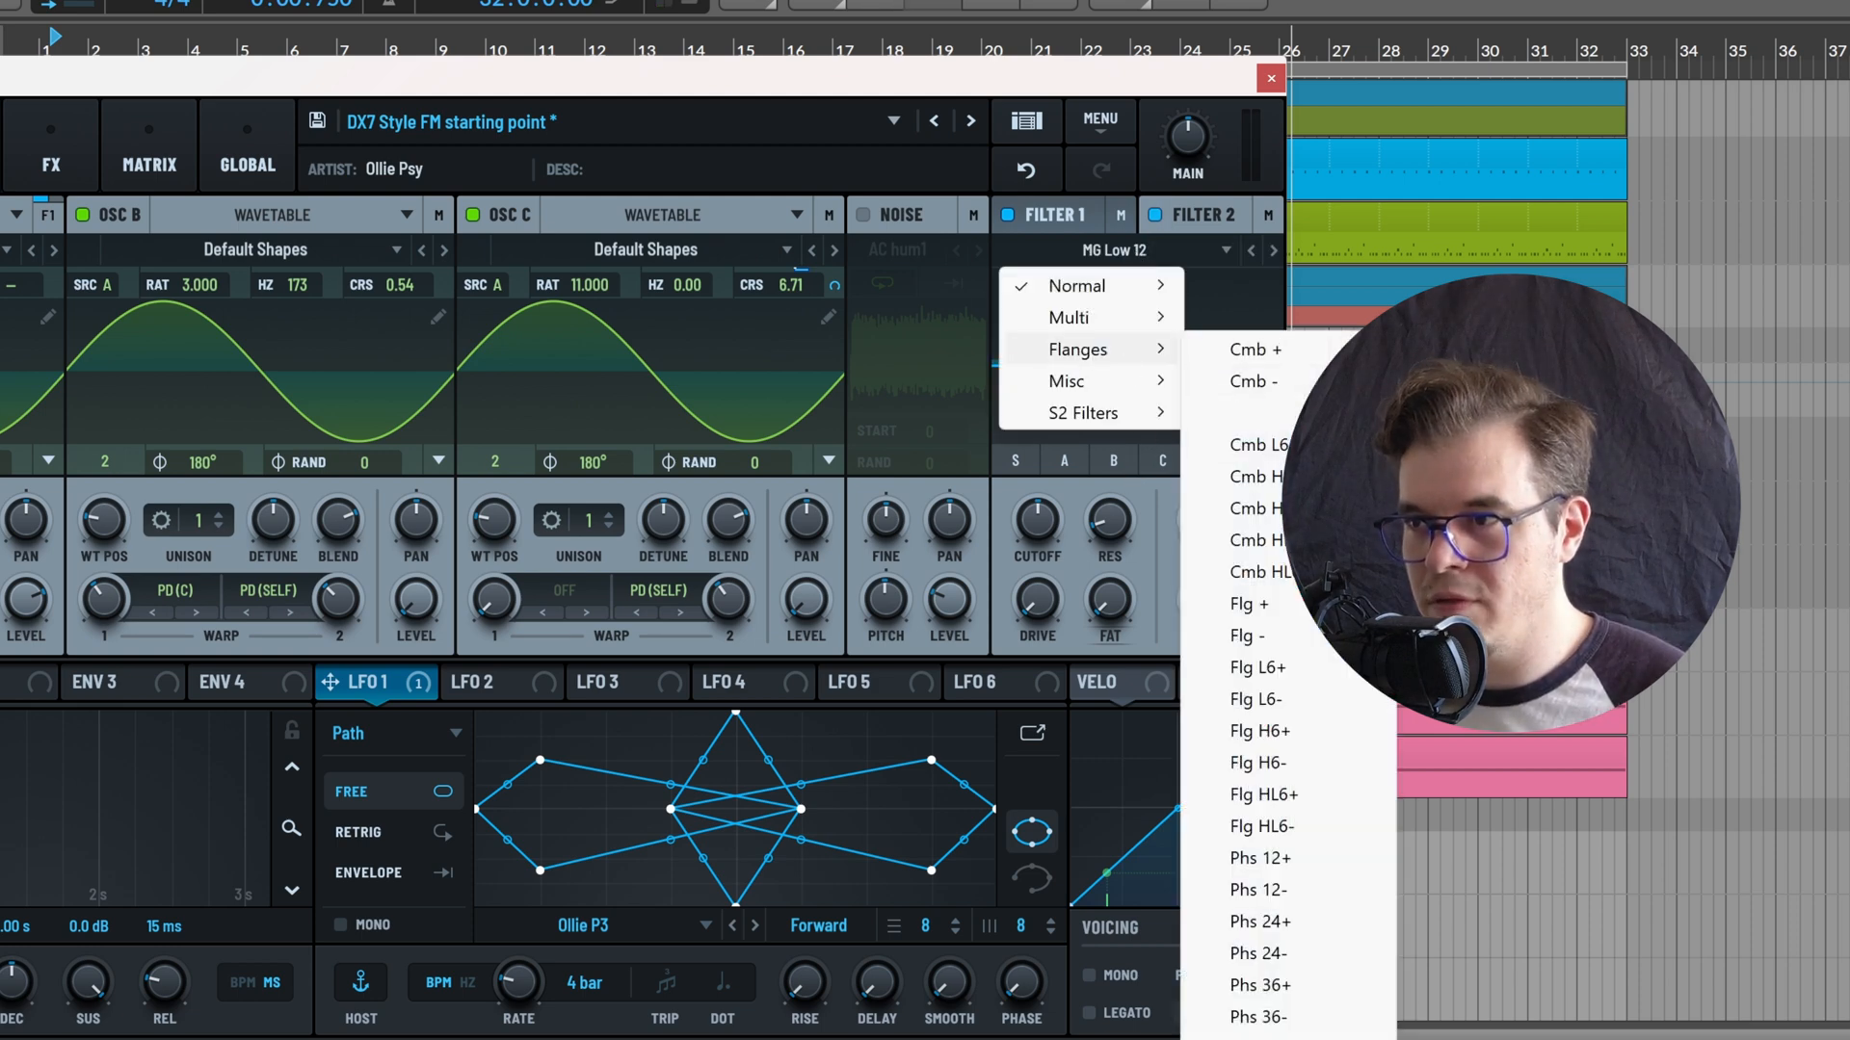
left_click(1253, 412)
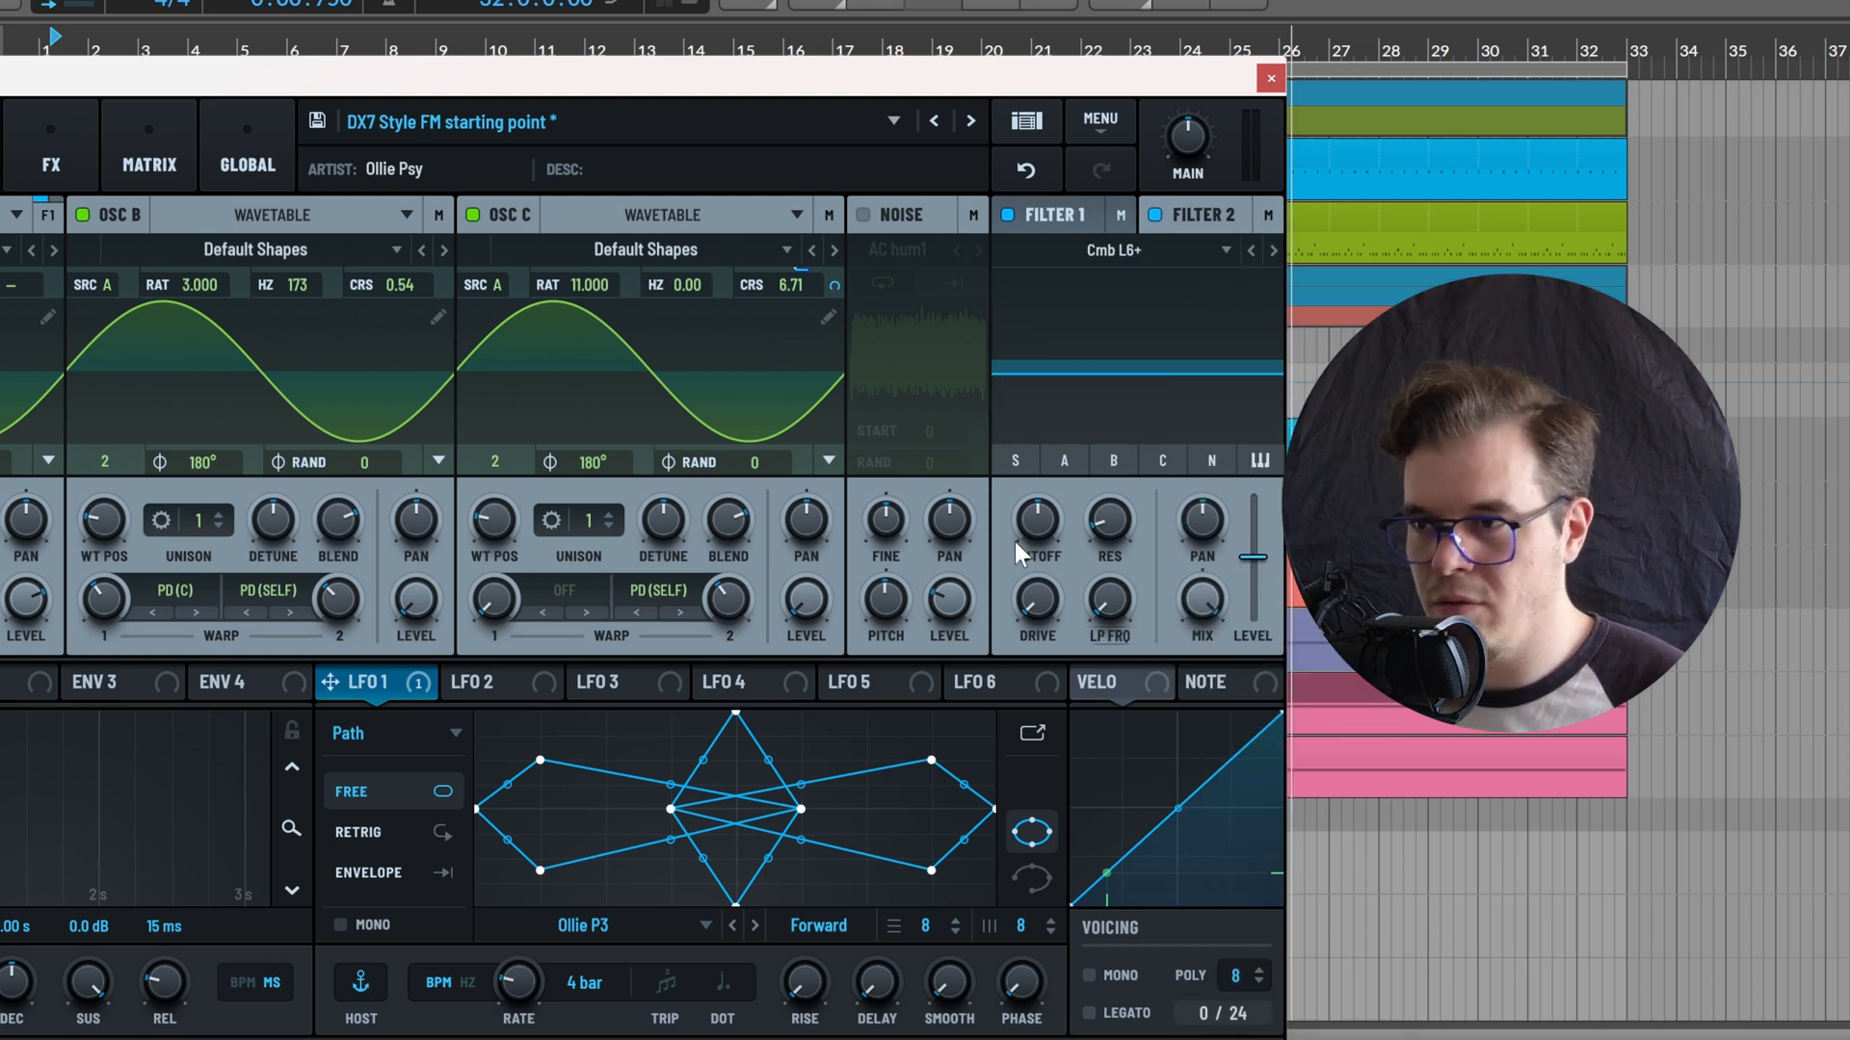
Set Filter 2's low-pass frequency to 76% and cutoff to 31 Hz, and raise its resonance
left_click_drag(1100, 605, 1209, 465)
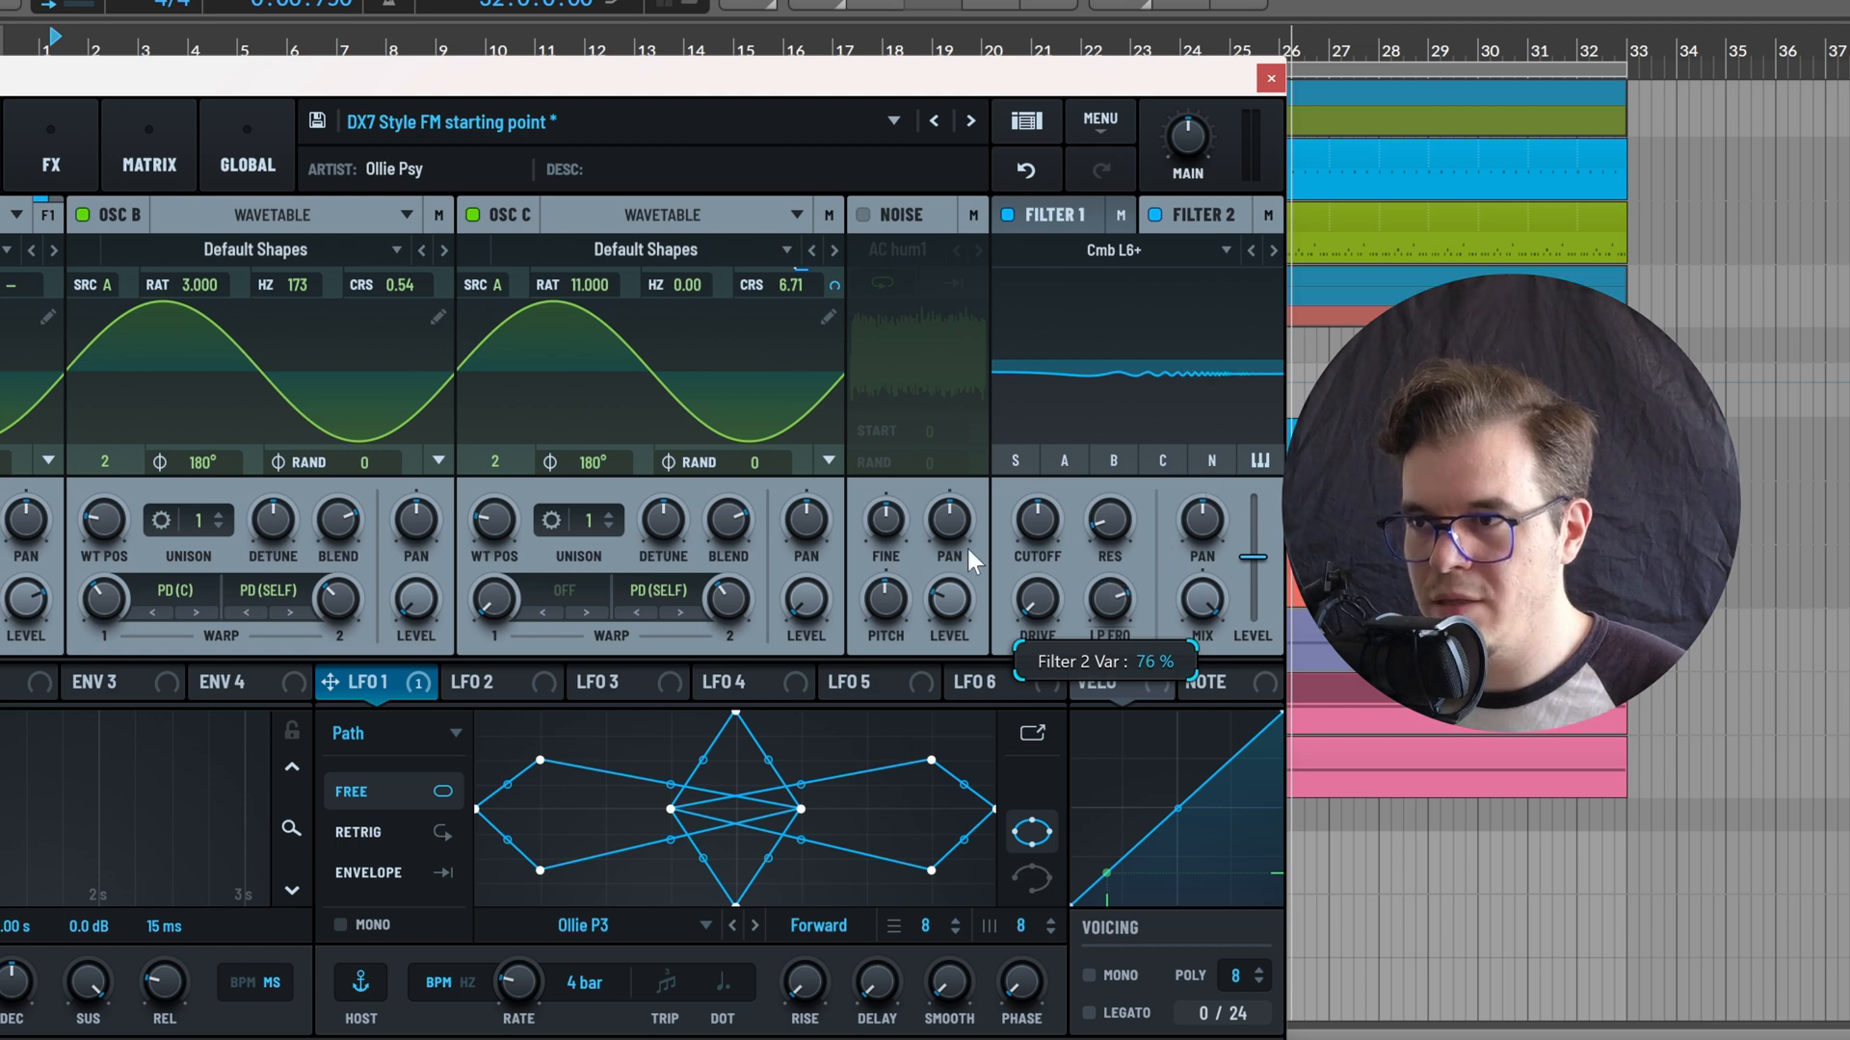
left_click_drag(1031, 508, 969, 530)
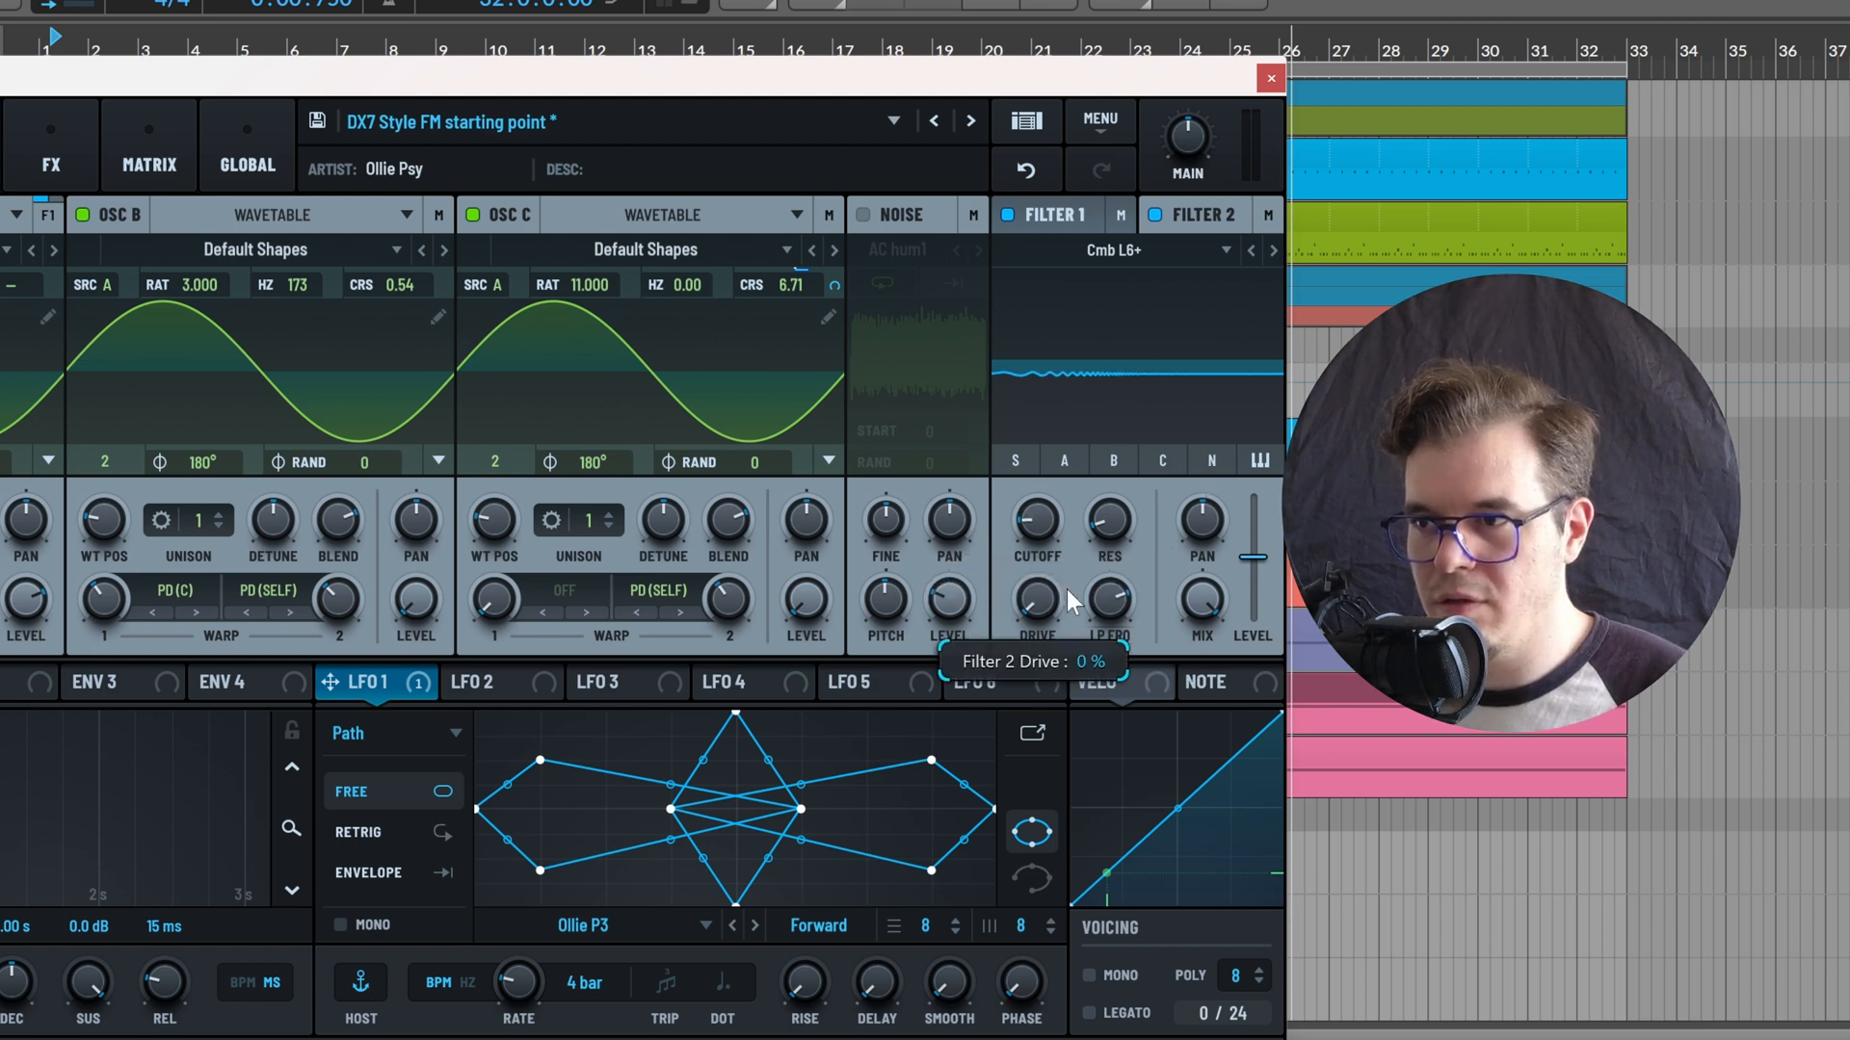
left_click_drag(1107, 528, 1235, 397)
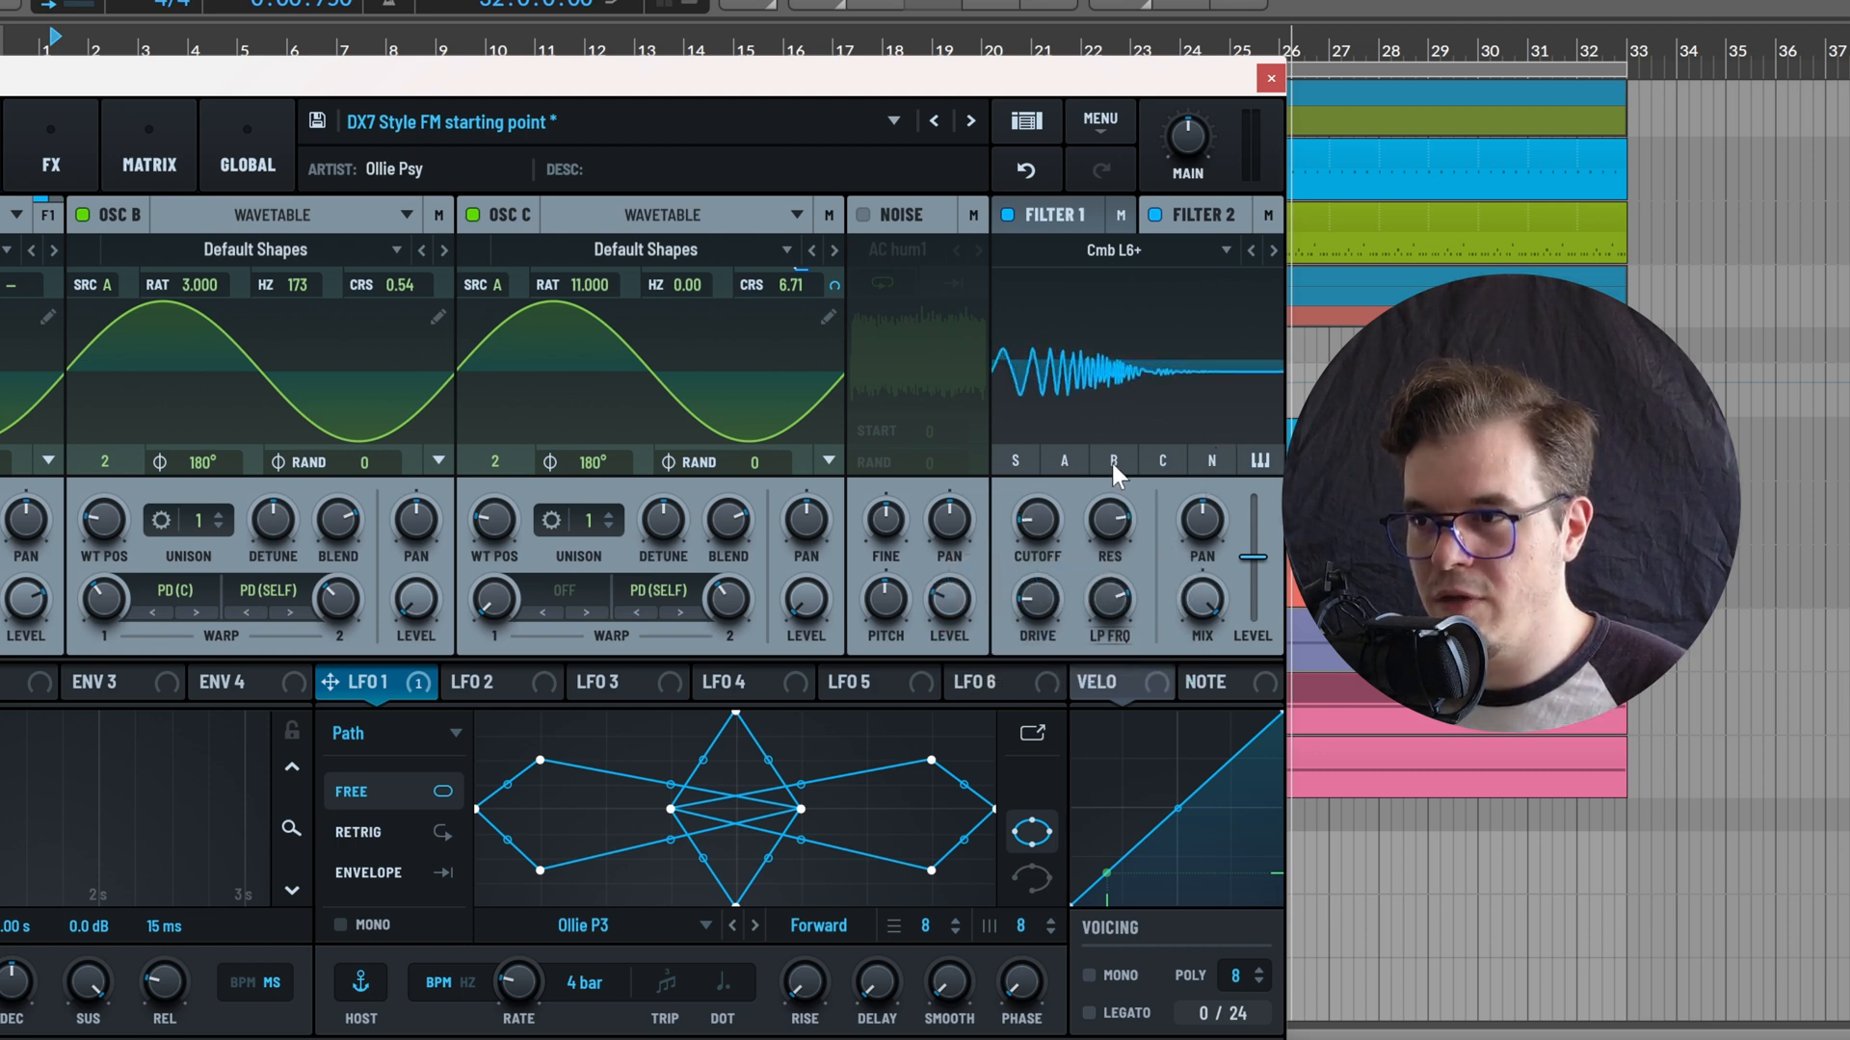
left_click_drag(1027, 507, 1031, 501)
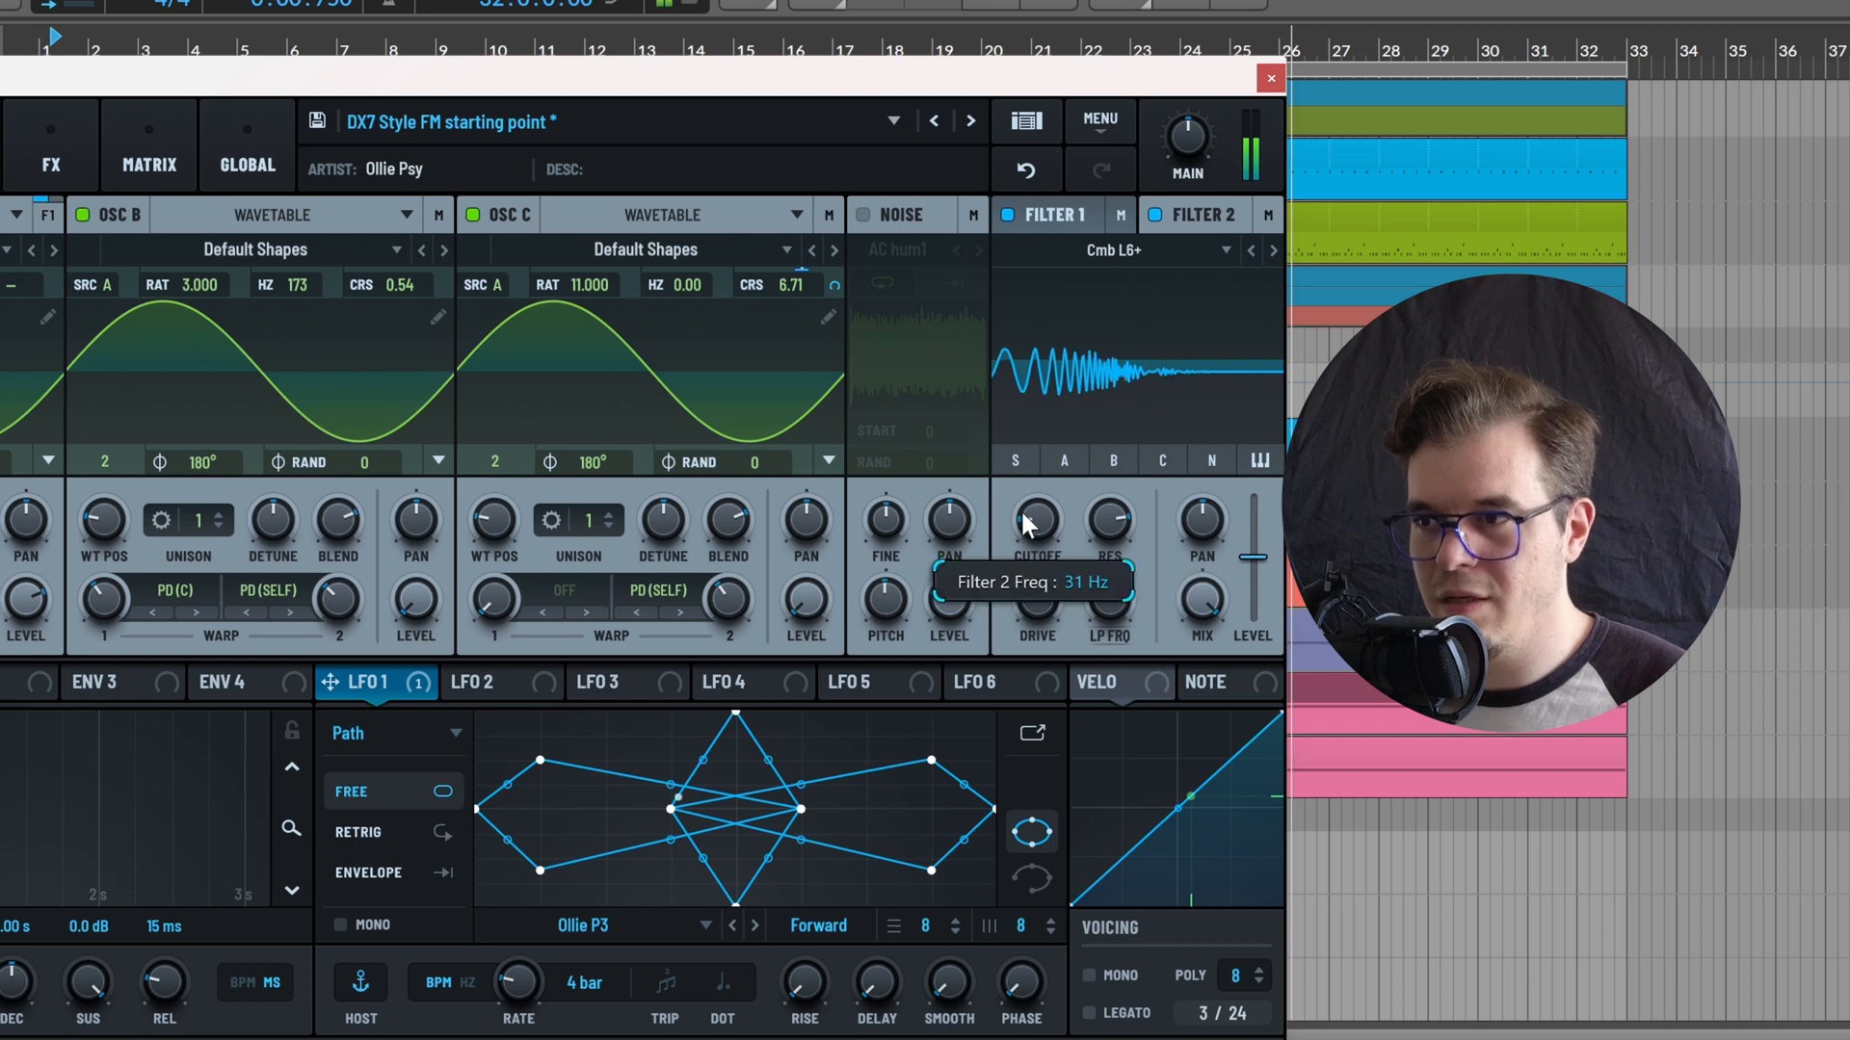
Route Filter 1's output into Filter 2 and bring up Filter 2's settings again
left_click(1085, 220)
left_click(1125, 213)
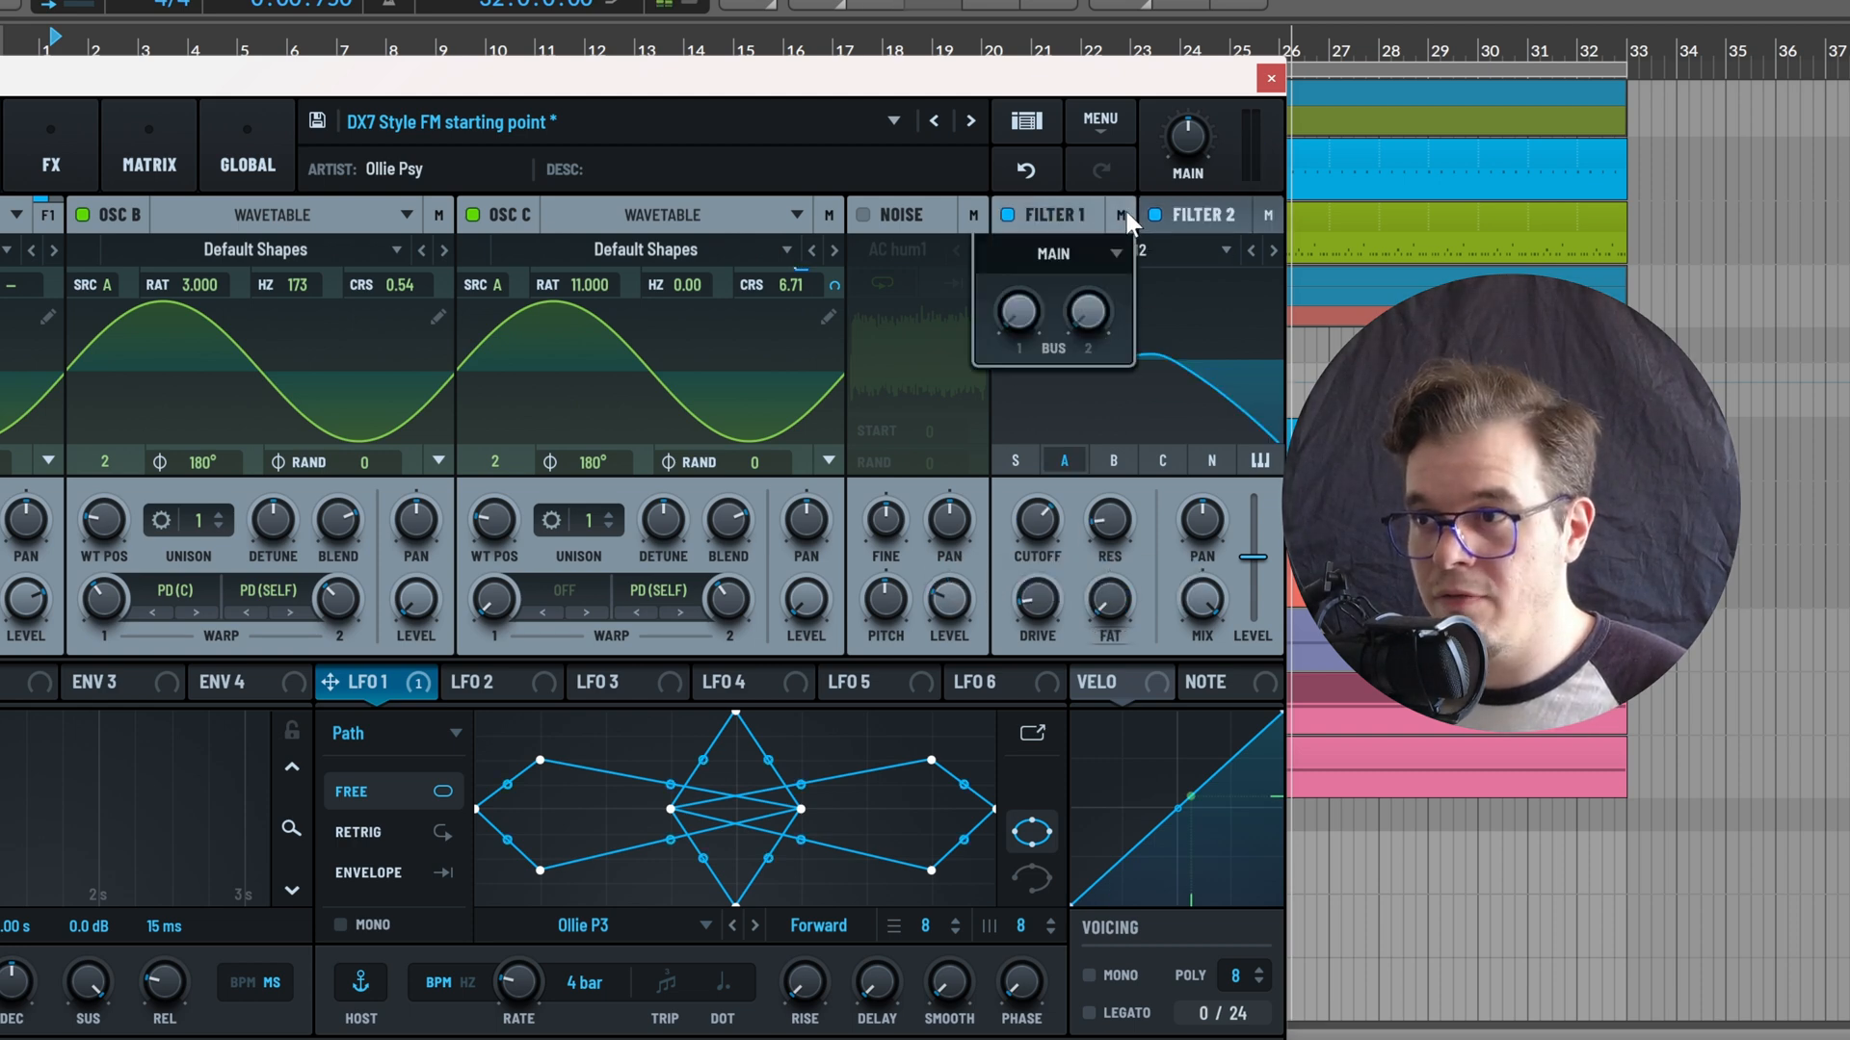
left_click(1102, 256)
left_click(1086, 289)
left_click(1188, 215)
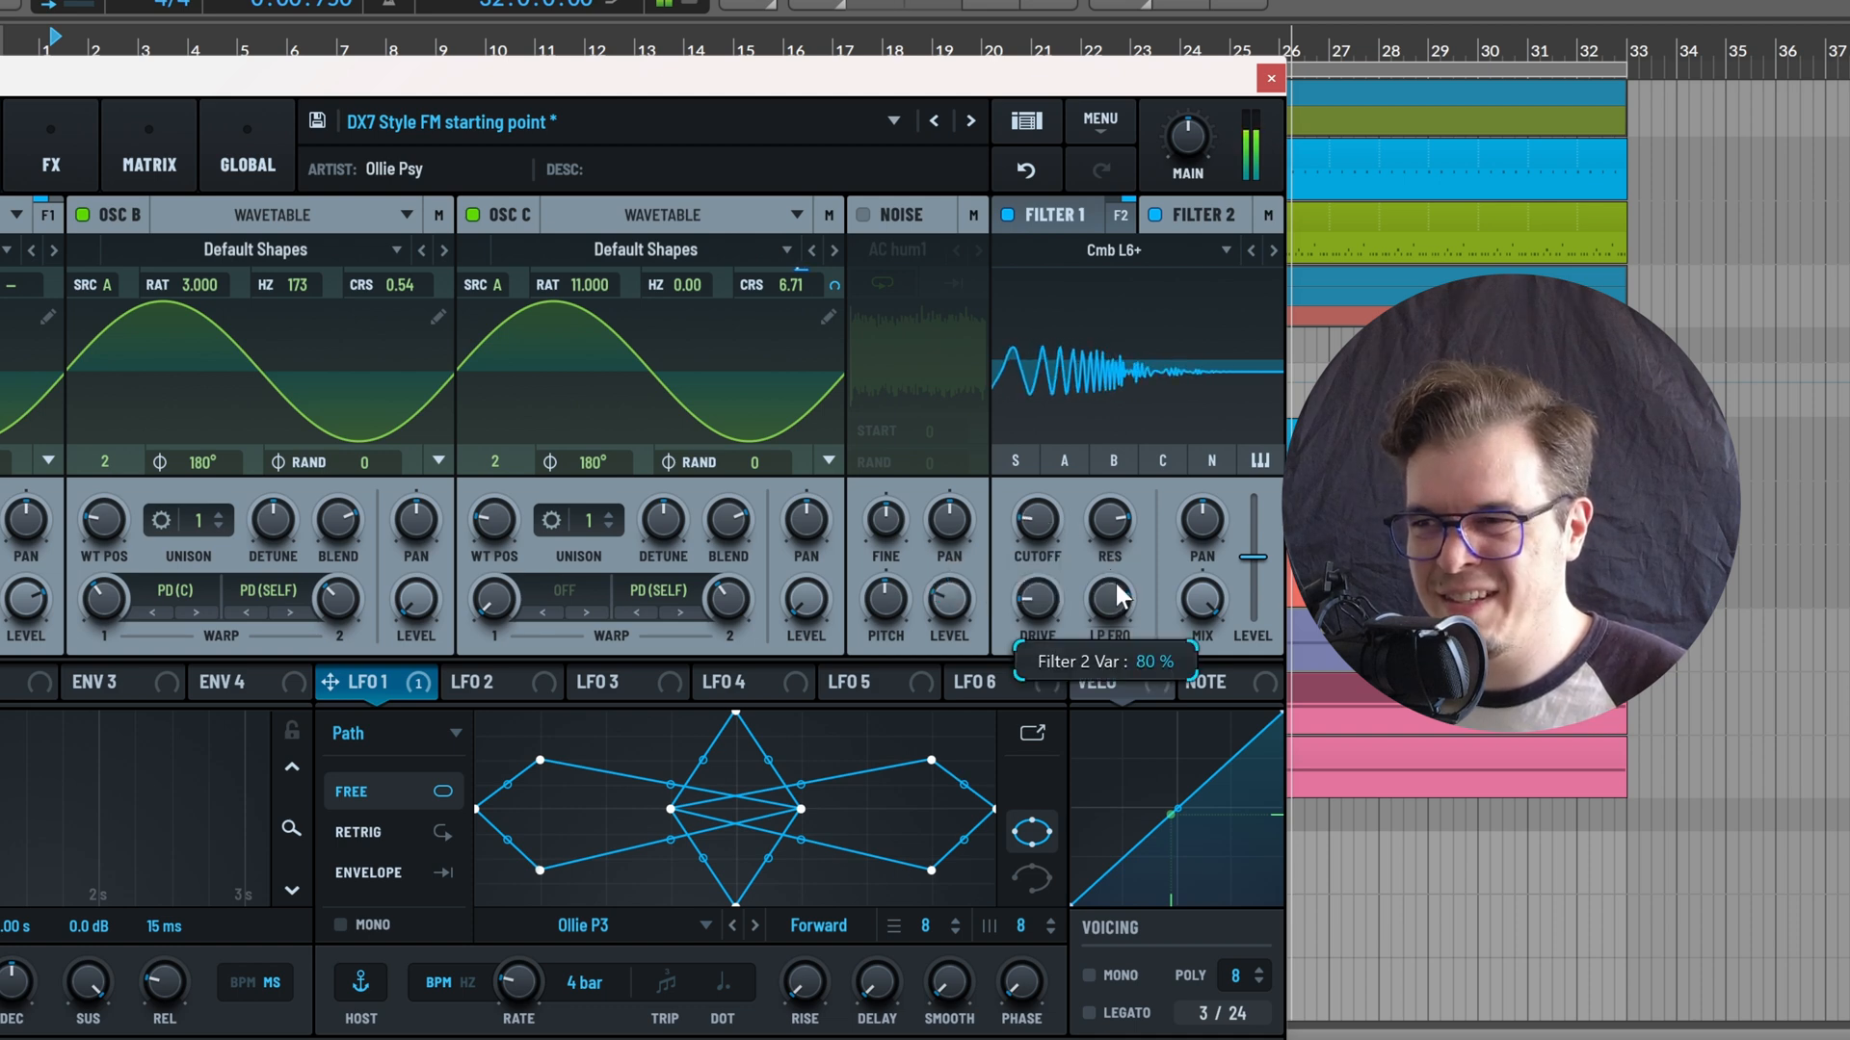
Fine-tune Filter 2's low-pass frequency while the sound plays
left_click_drag(1117, 597, 1118, 670)
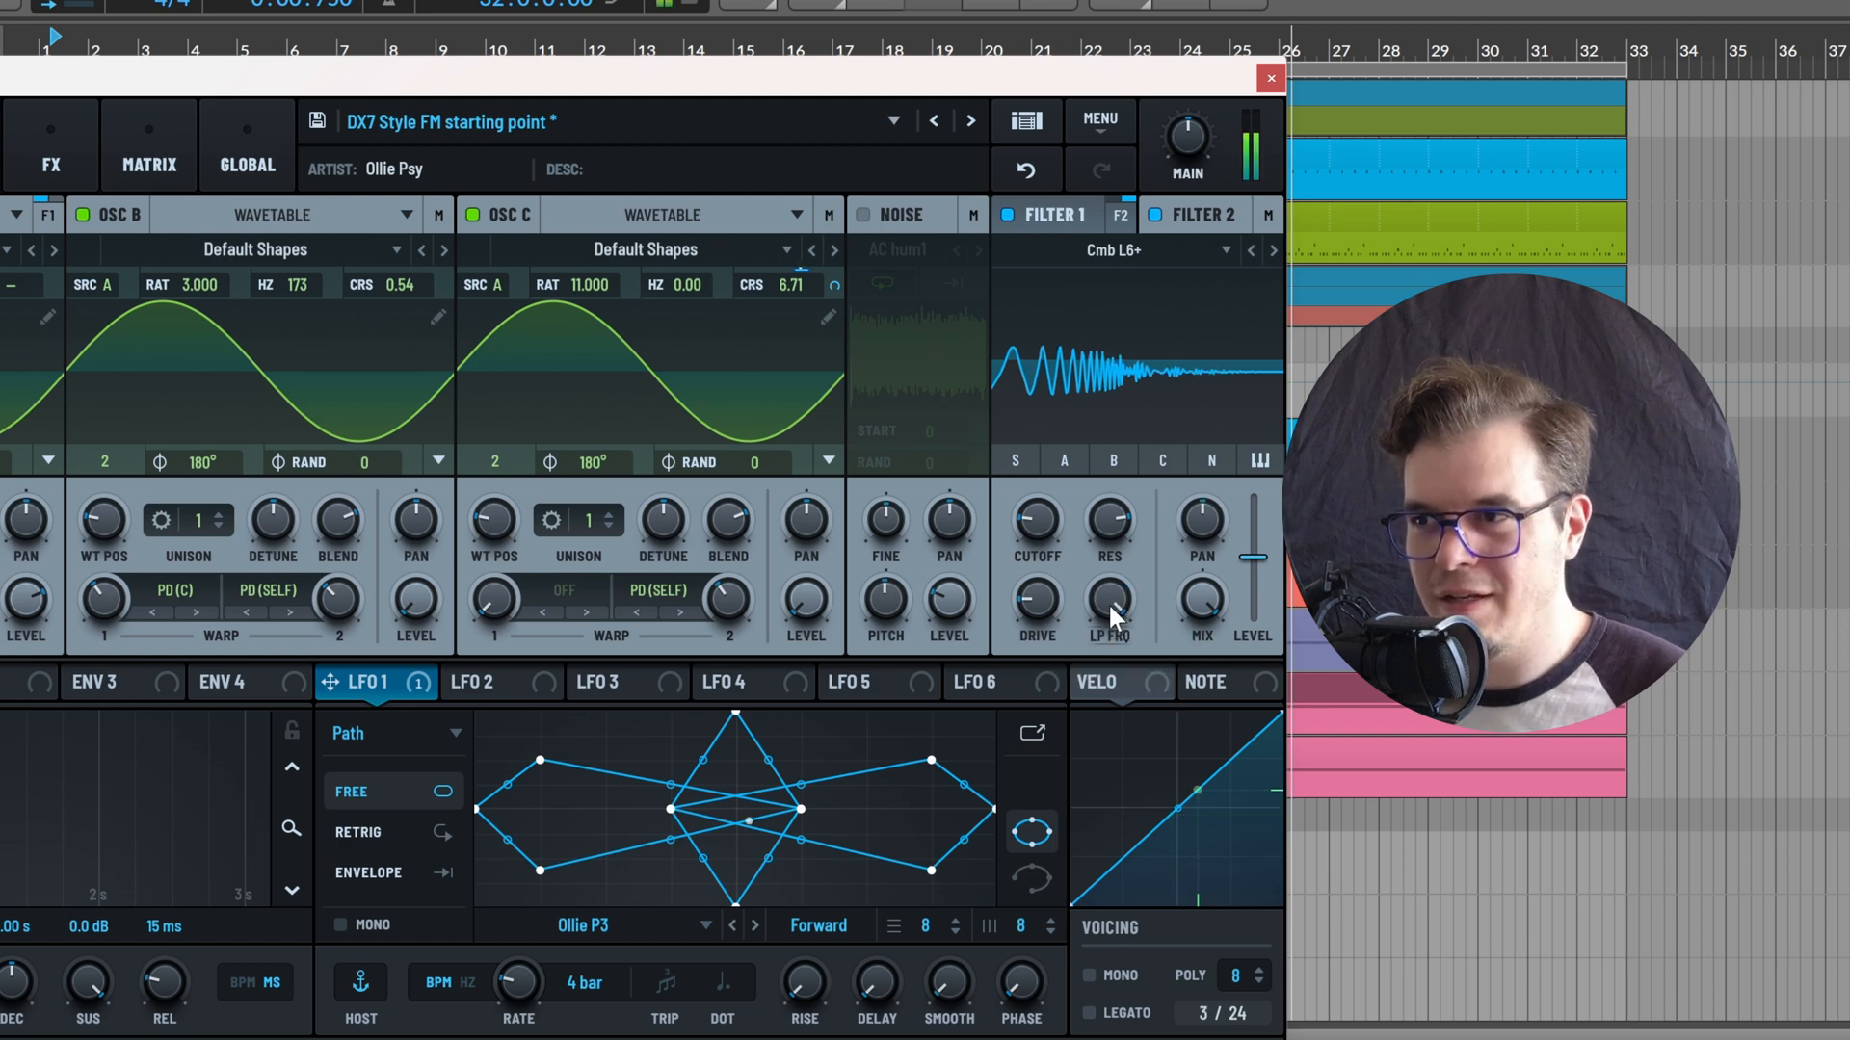
mouse_move(1032, 597)
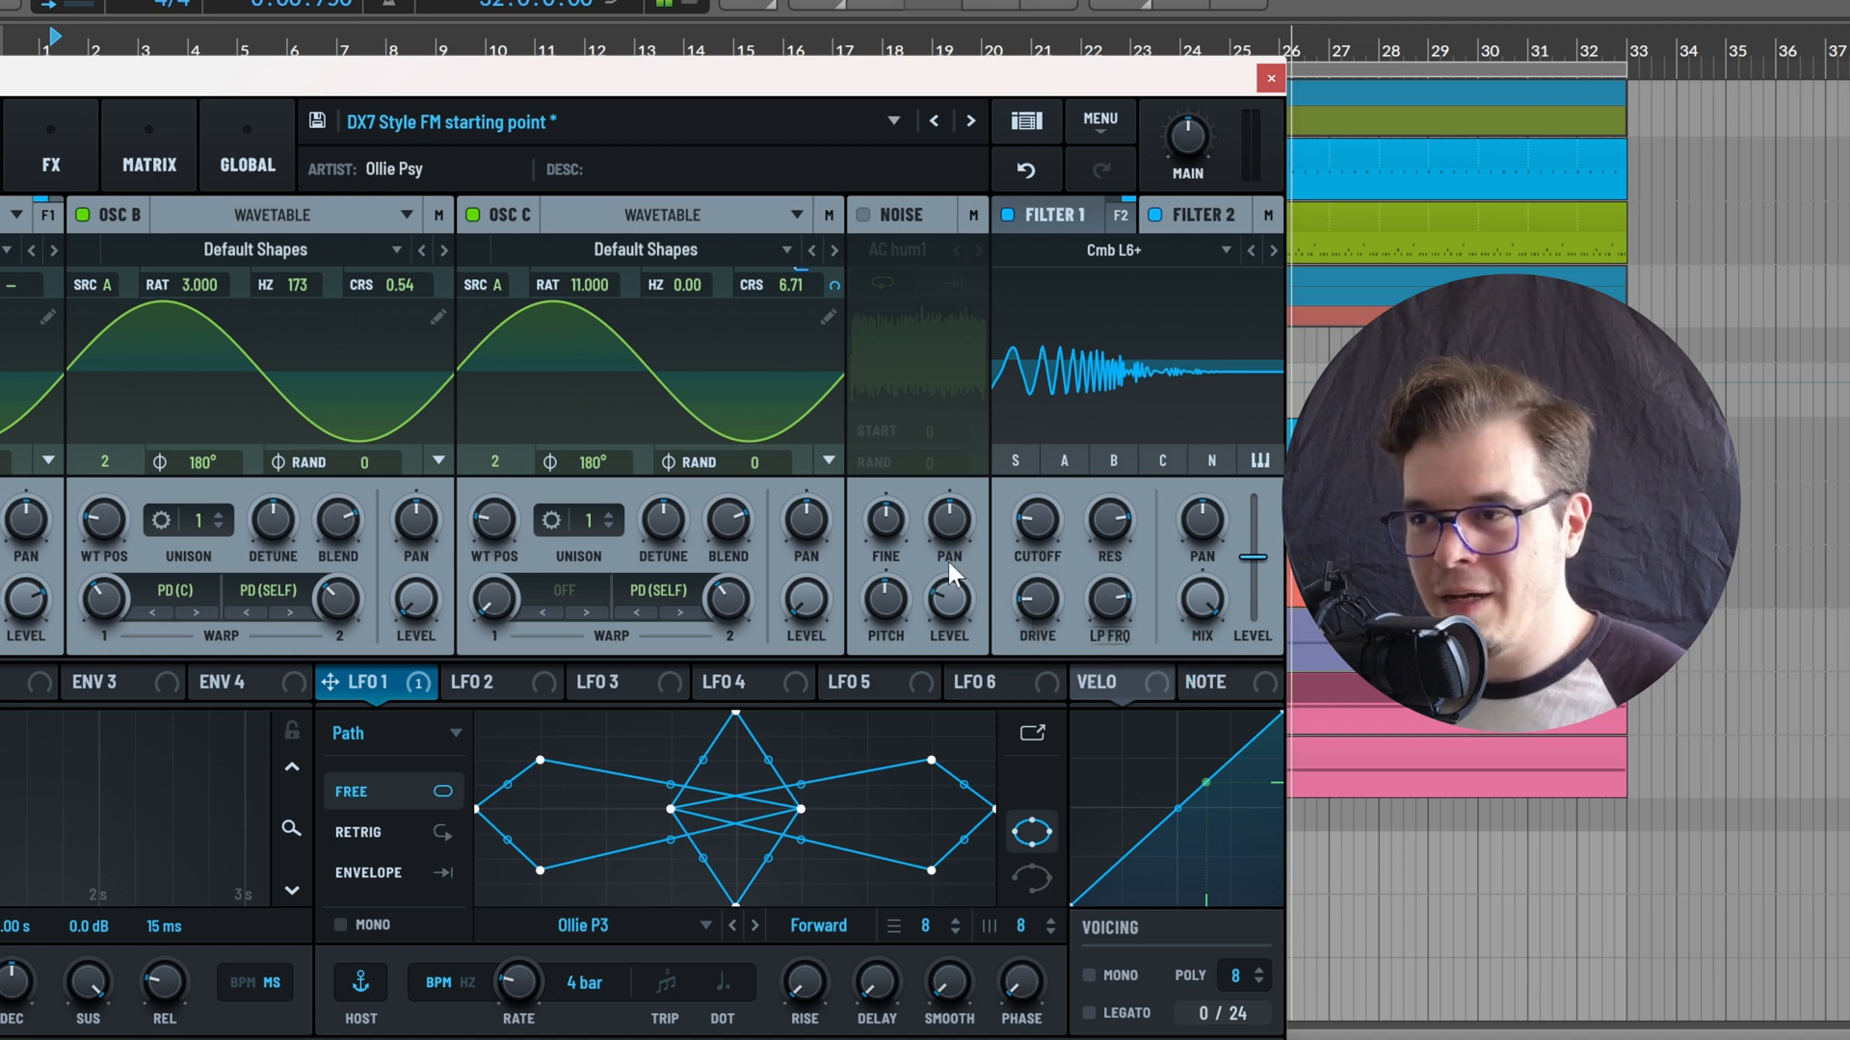
Switch LFO 2 to the Path type with the Ollie P12 shape
left_click(474, 682)
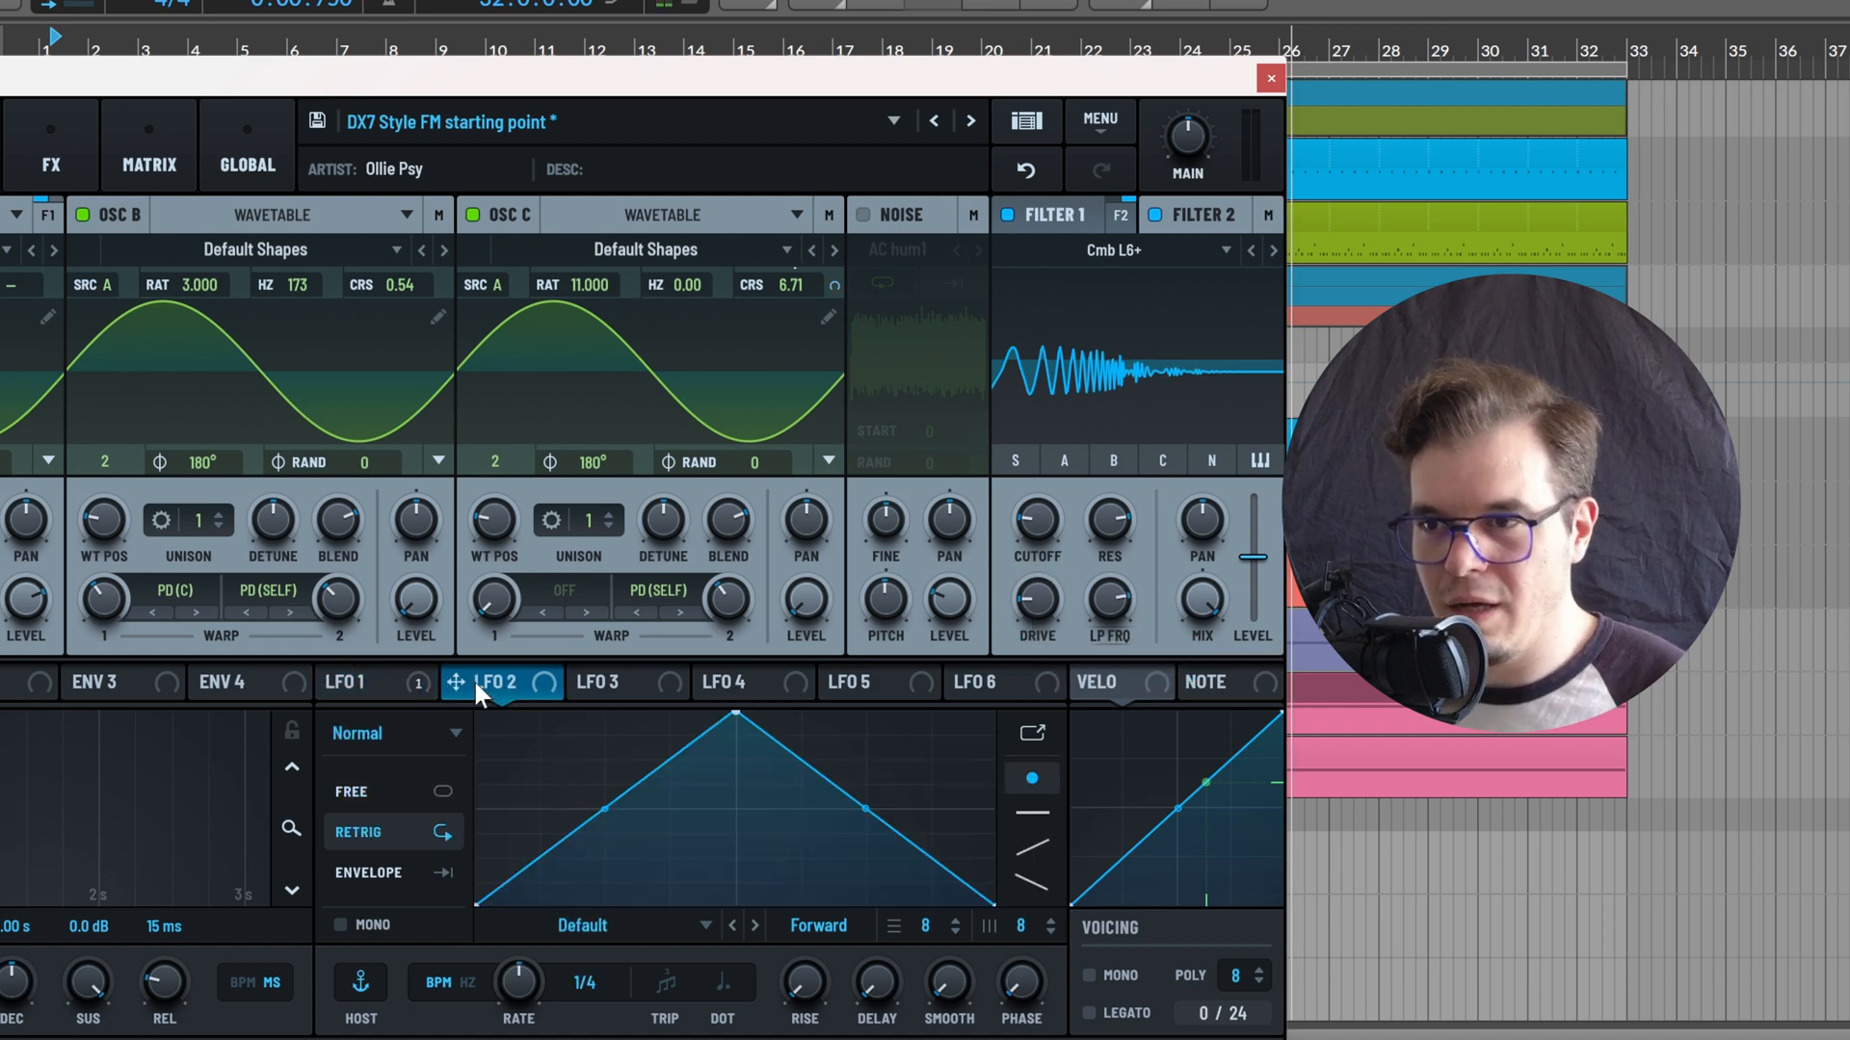
left_click(426, 723)
left_click(409, 803)
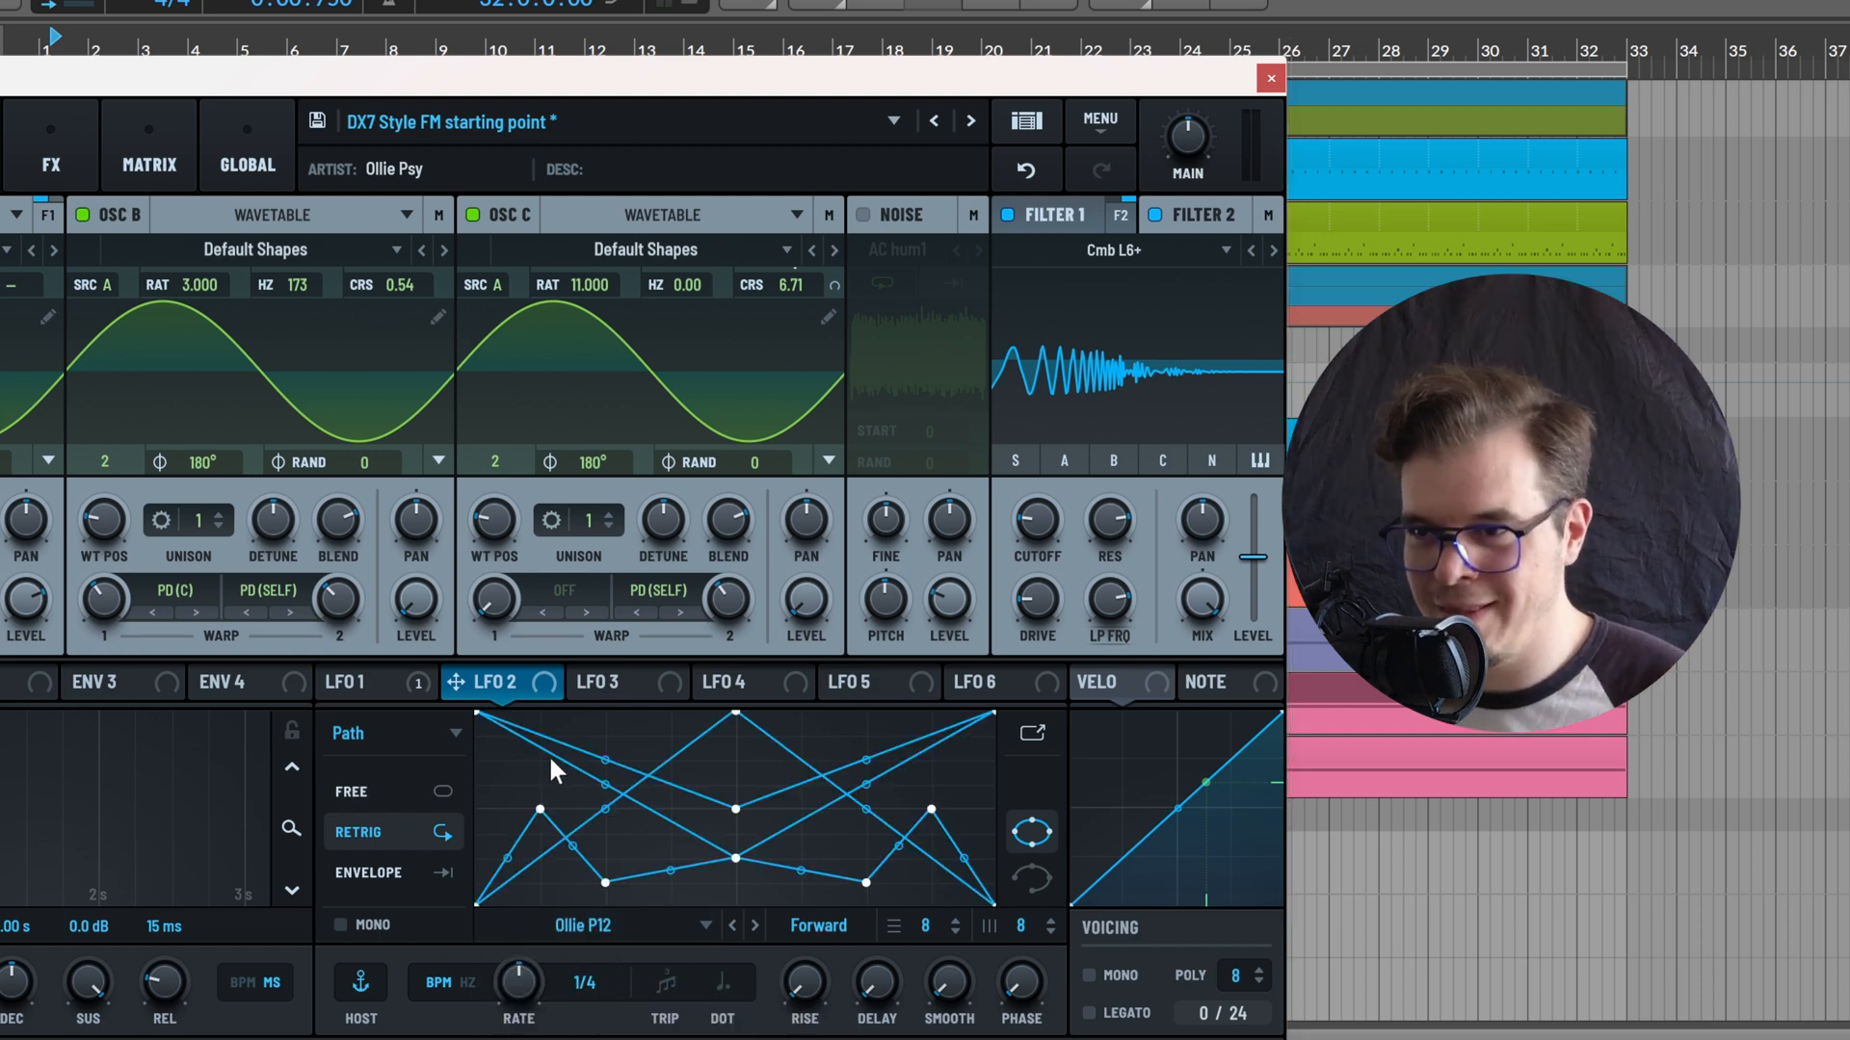
Assign LFO 2's X output to Filter 2's cutoff and make the LFO free-running at a rate of 8 bars
left_click_drag(471, 679, 991, 598)
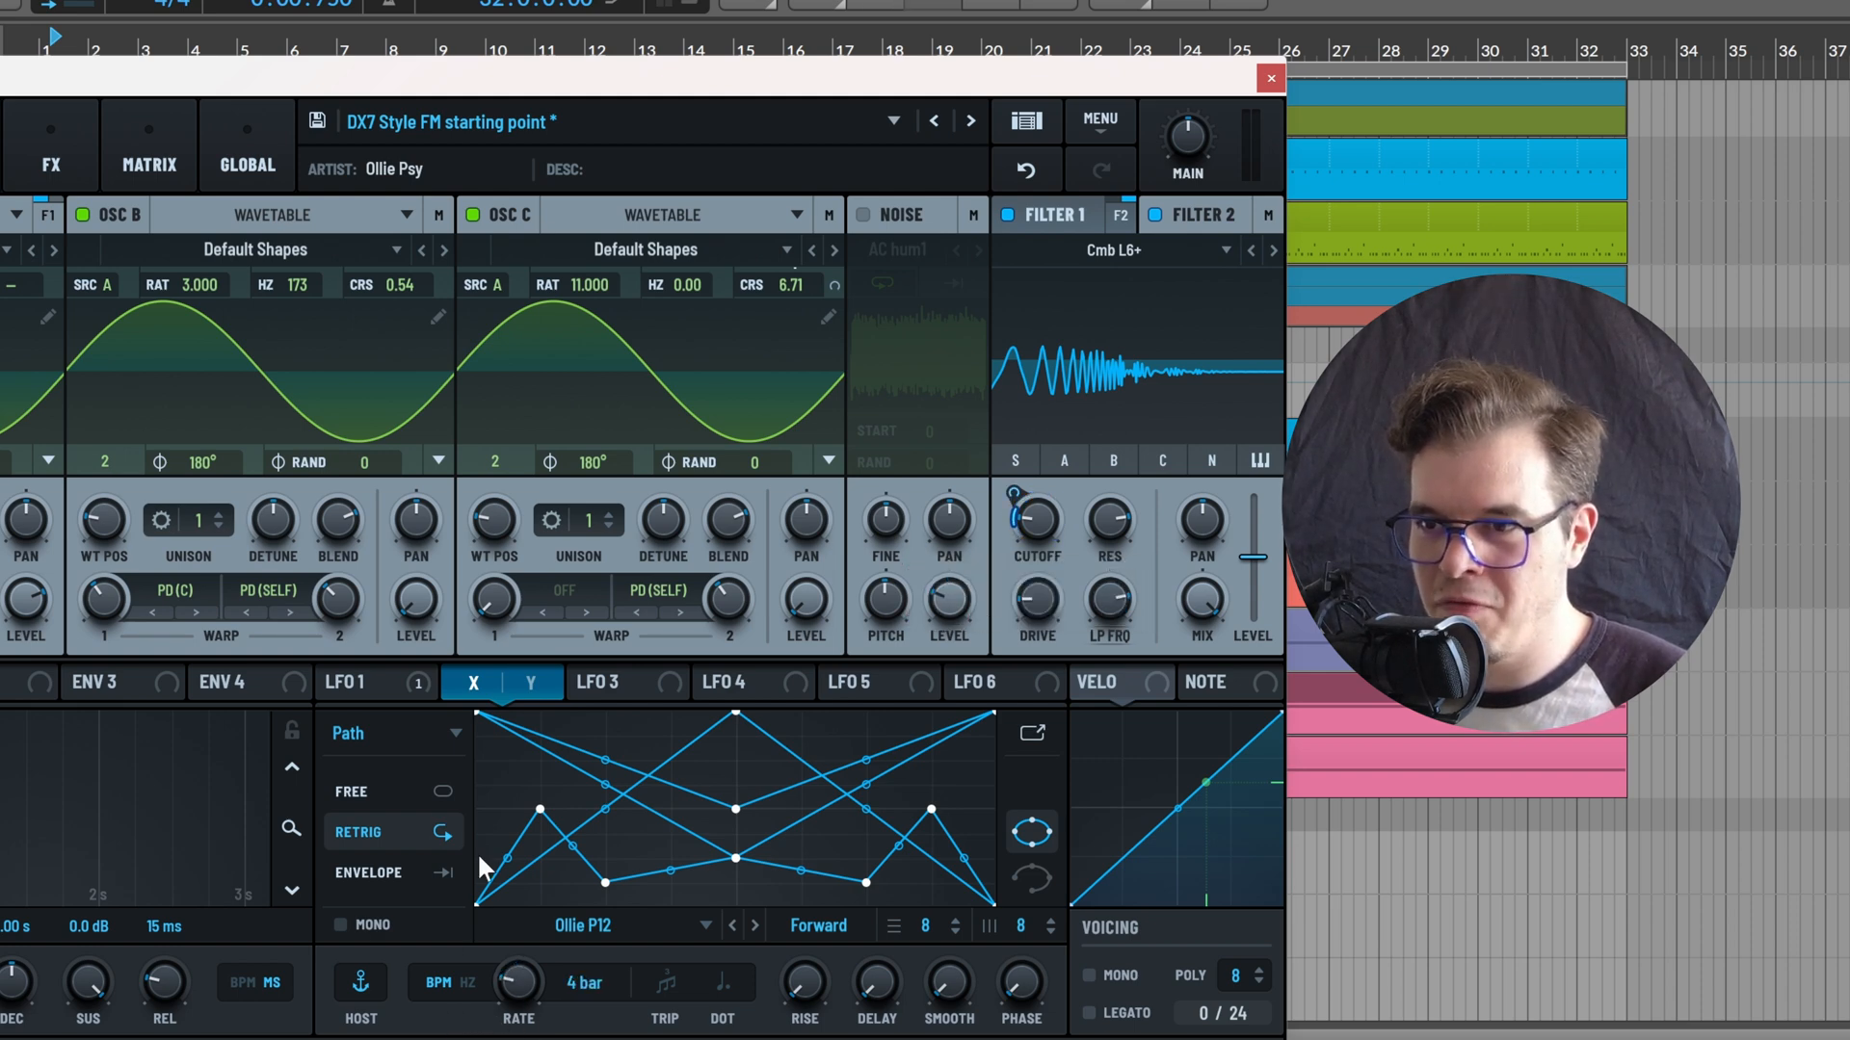
left_click(438, 793)
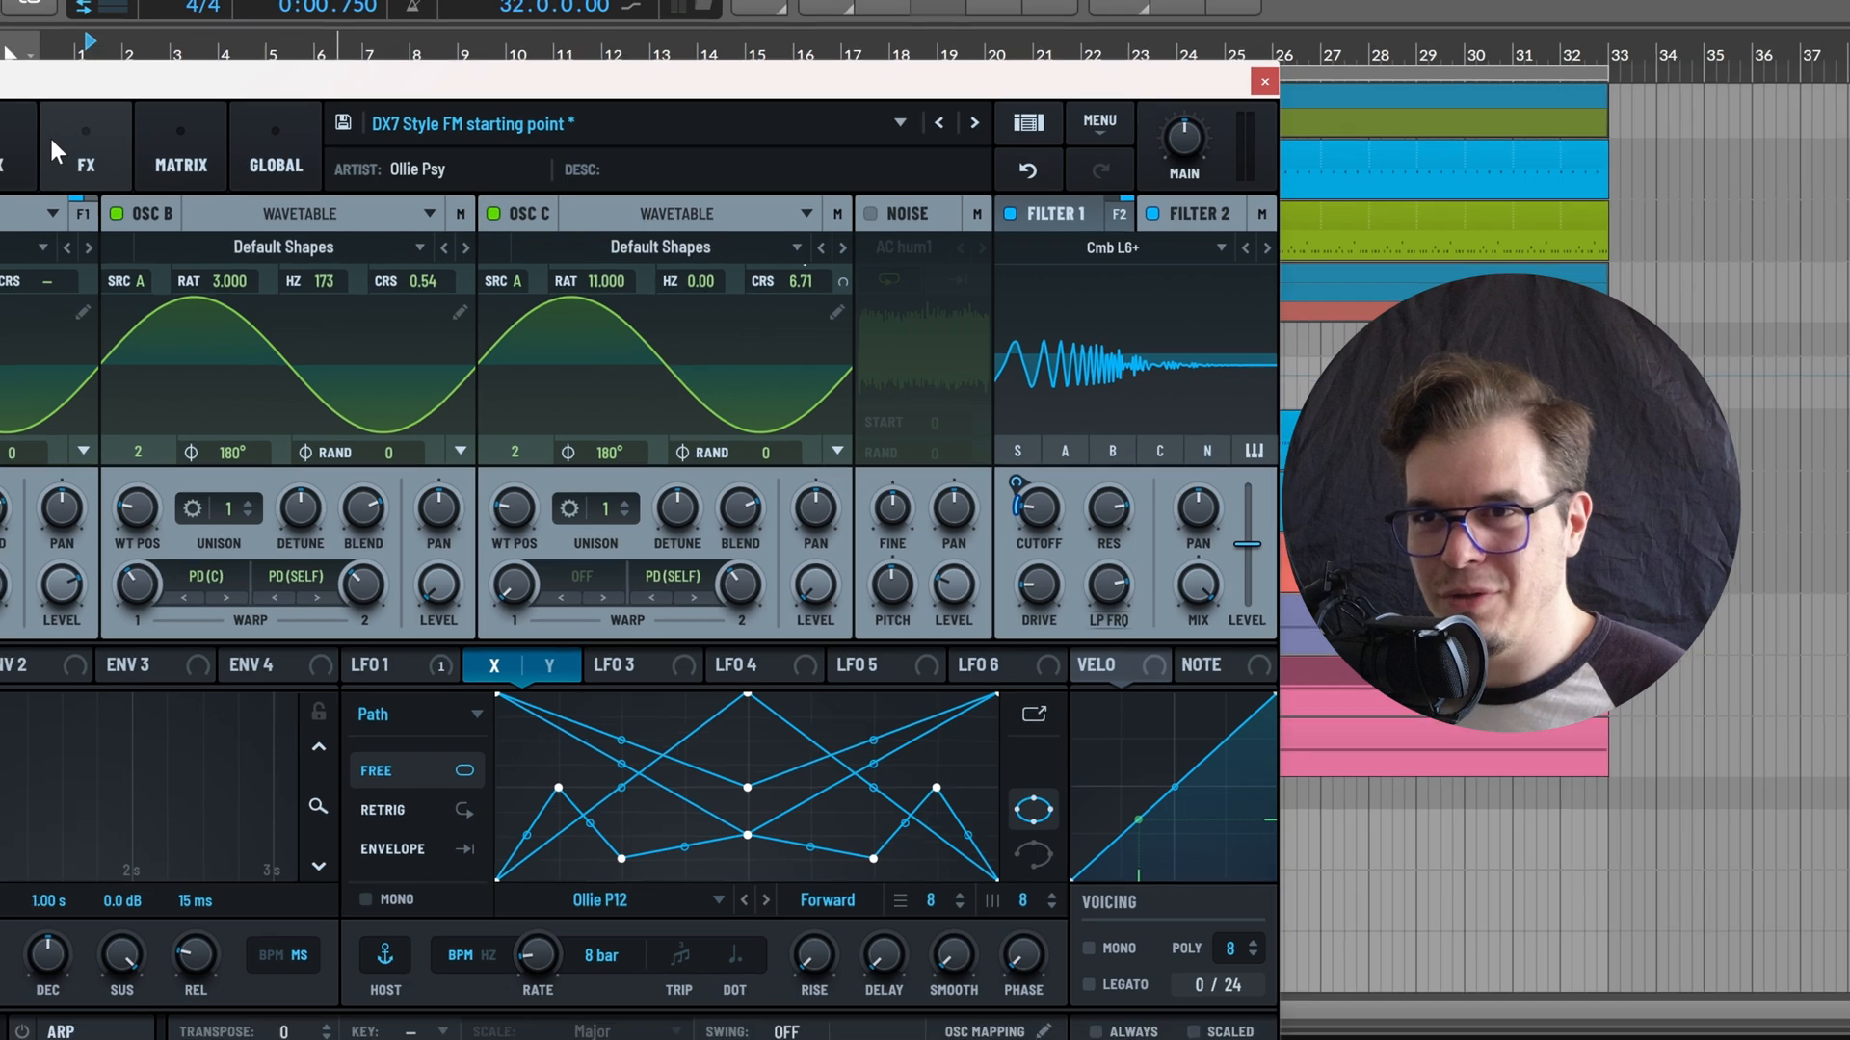
Add a Reverb to the main effects chain and set its type to Hall
left_click(52, 159)
left_click(116, 237)
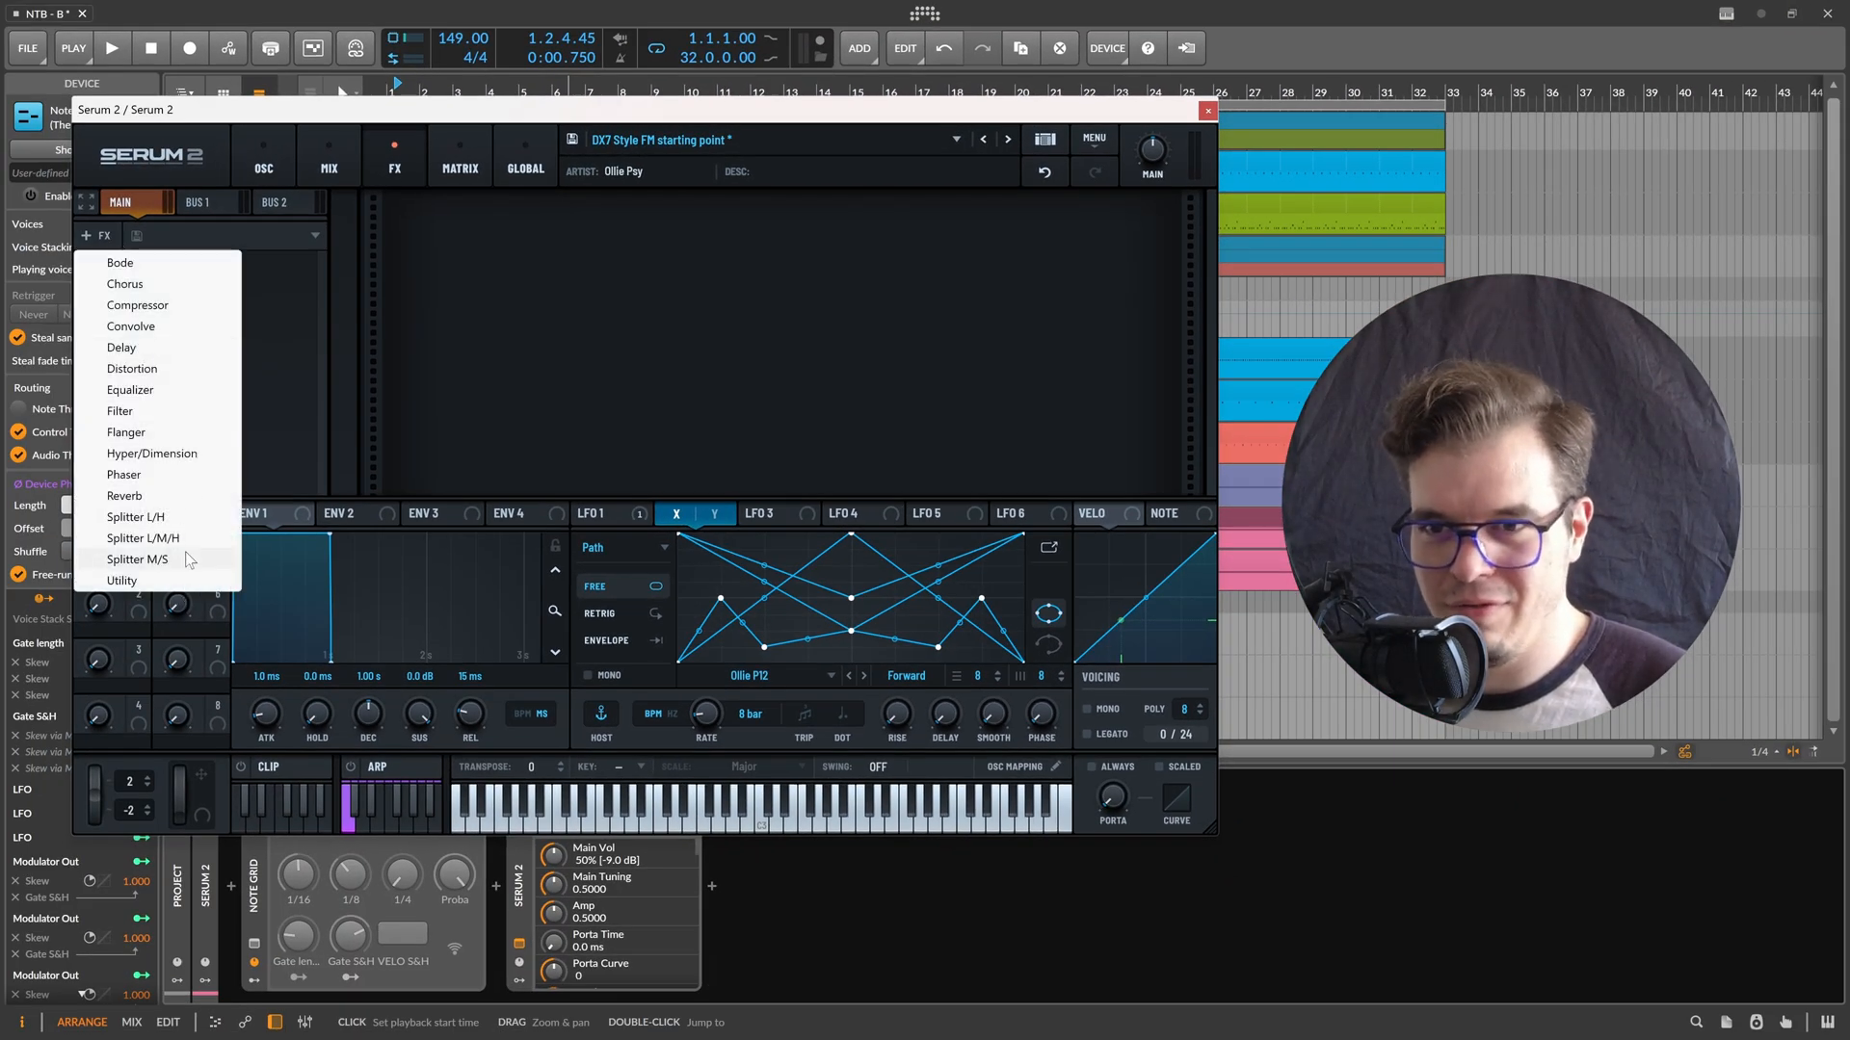
left_click(159, 496)
left_click(555, 228)
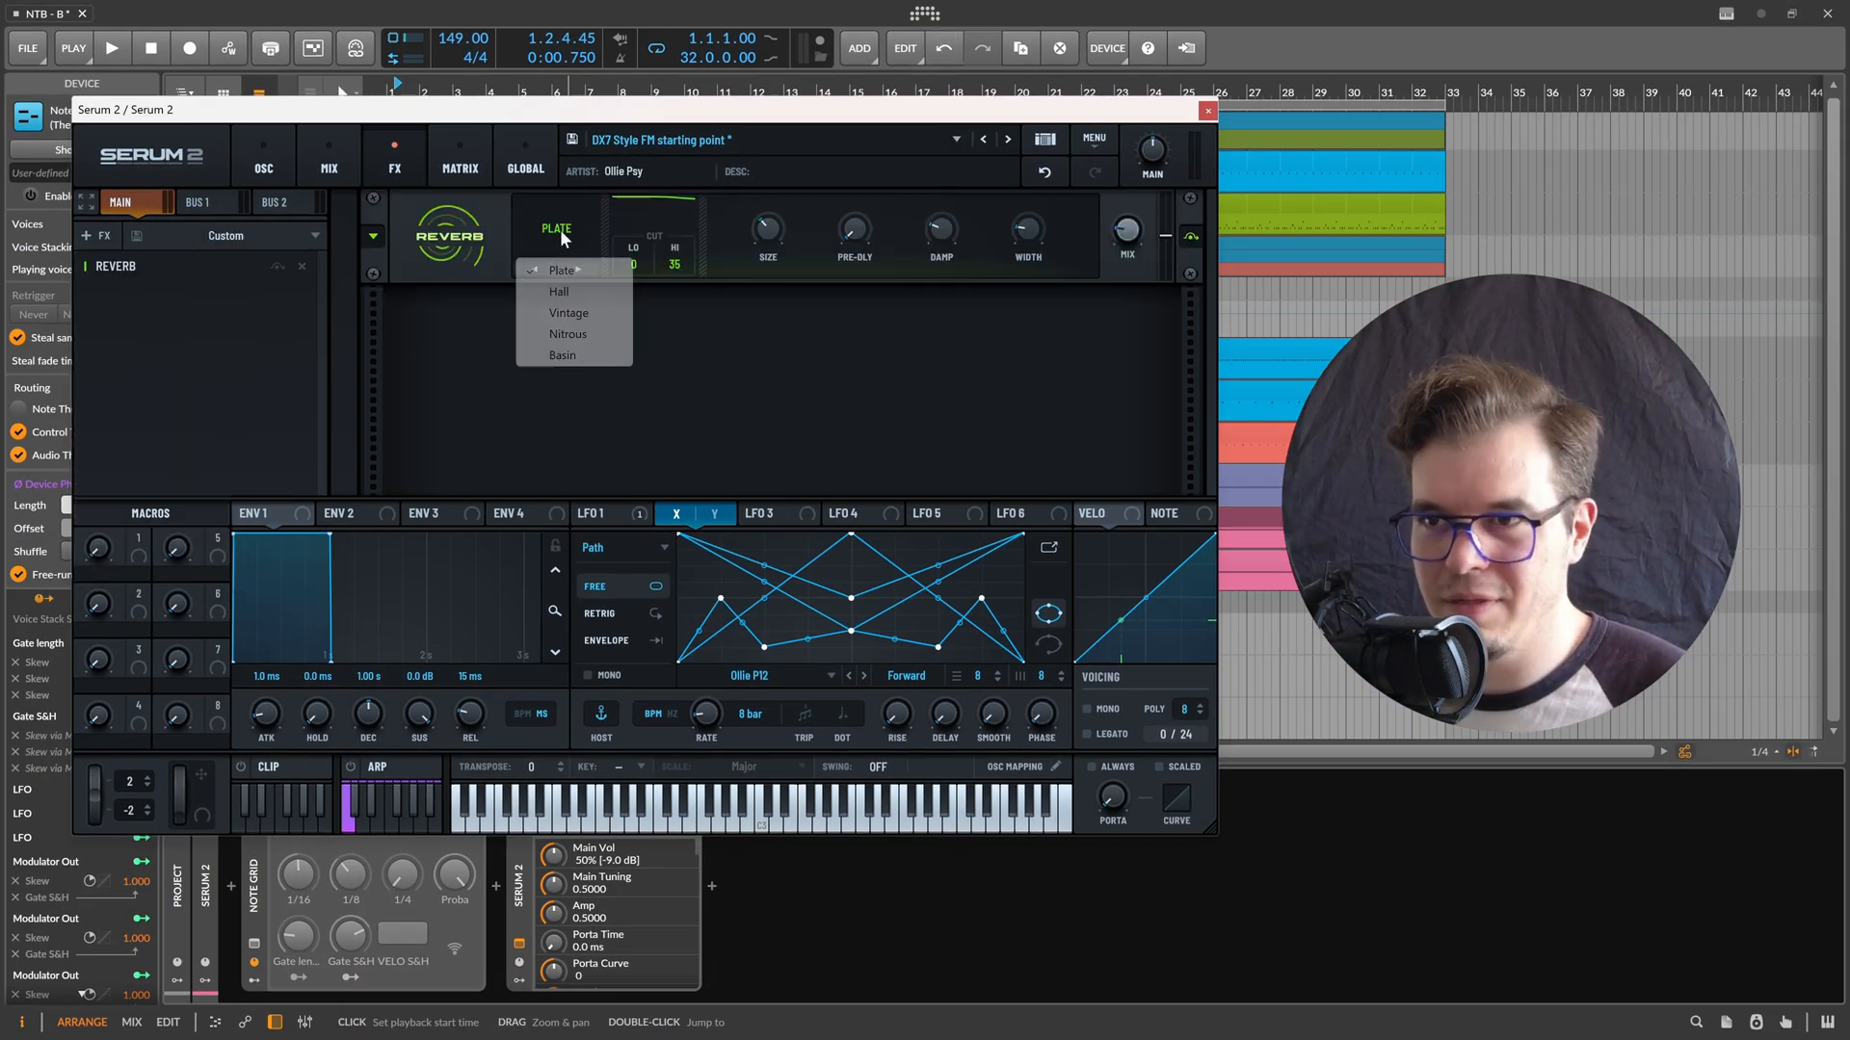
left_click(574, 291)
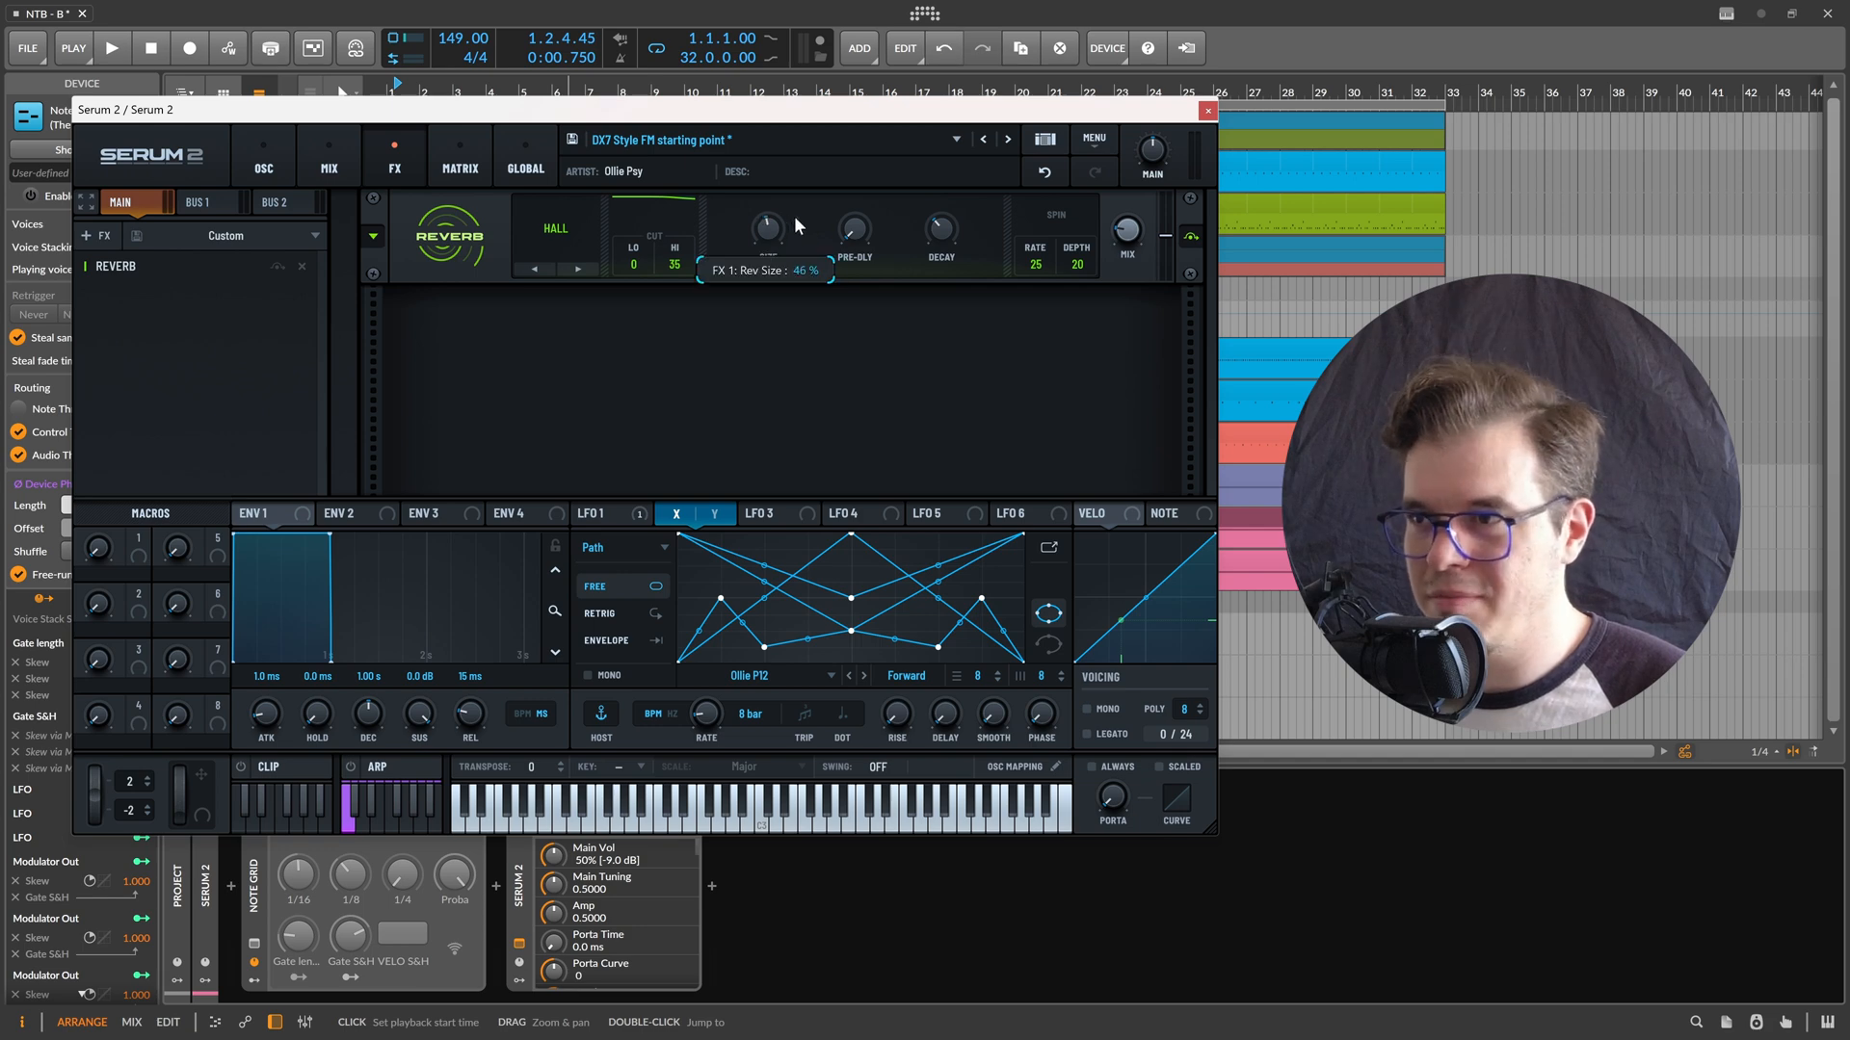
Return to the oscillator view and raise Filter 2's cutoff slightly
left_click(293, 156)
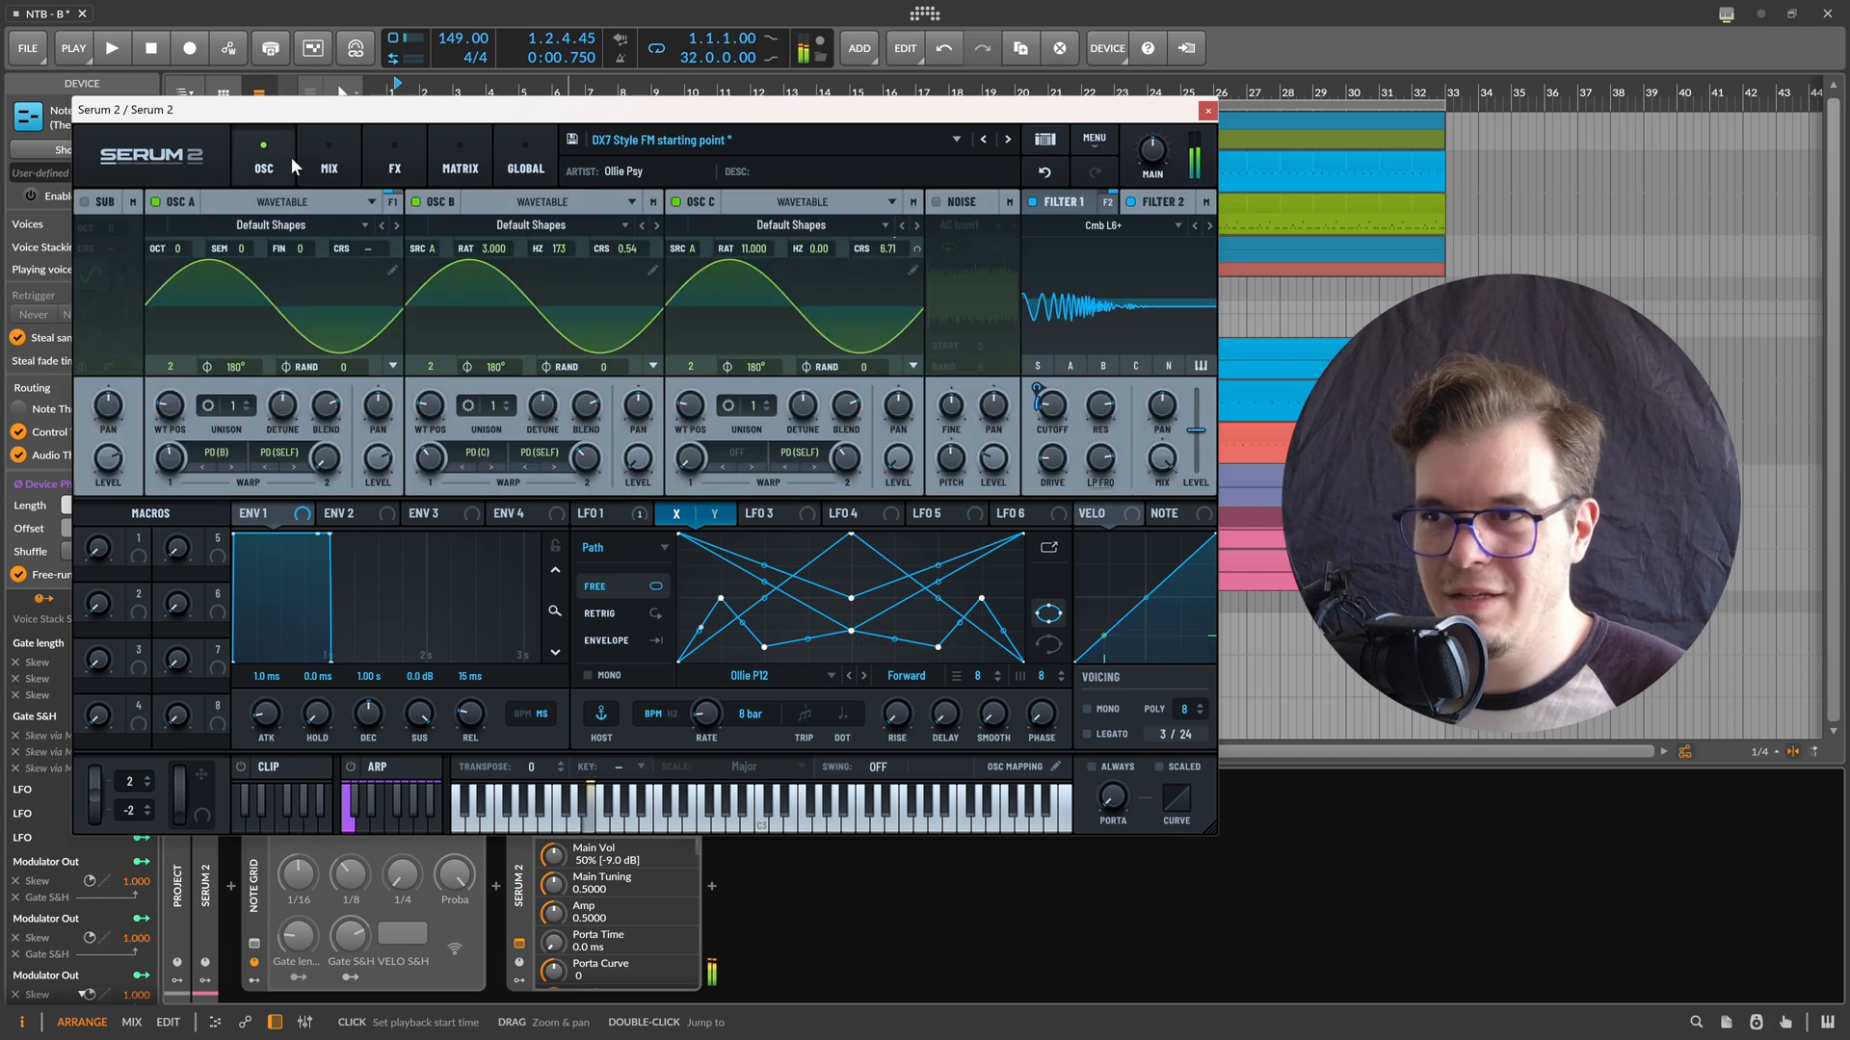
left_click(1162, 204)
mouse_move(1051, 406)
left_mouse_down()
mouse_move(997, 404)
mouse_move(1074, 395)
mouse_move(1028, 393)
mouse_move(1050, 393)
left_mouse_up()
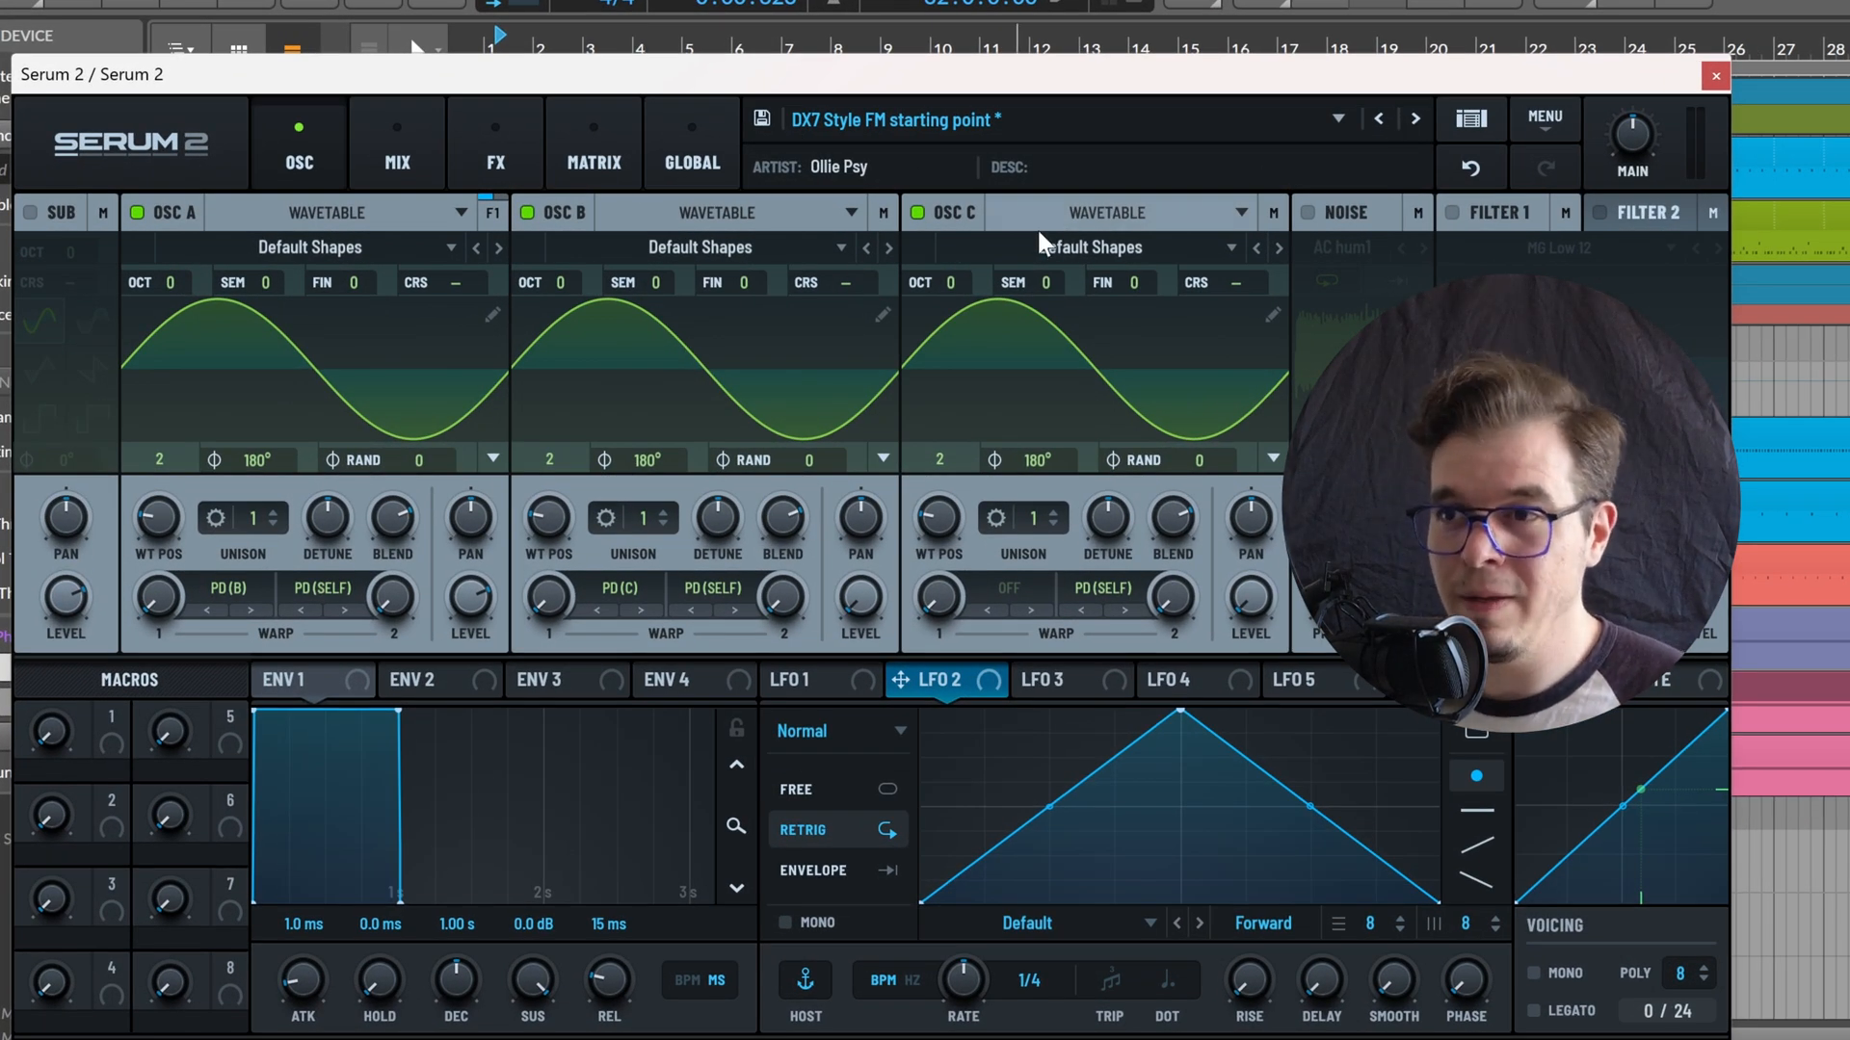
Turn off oscillator C and raise oscillator A's PD (Self) warp amount
left_click(918, 213)
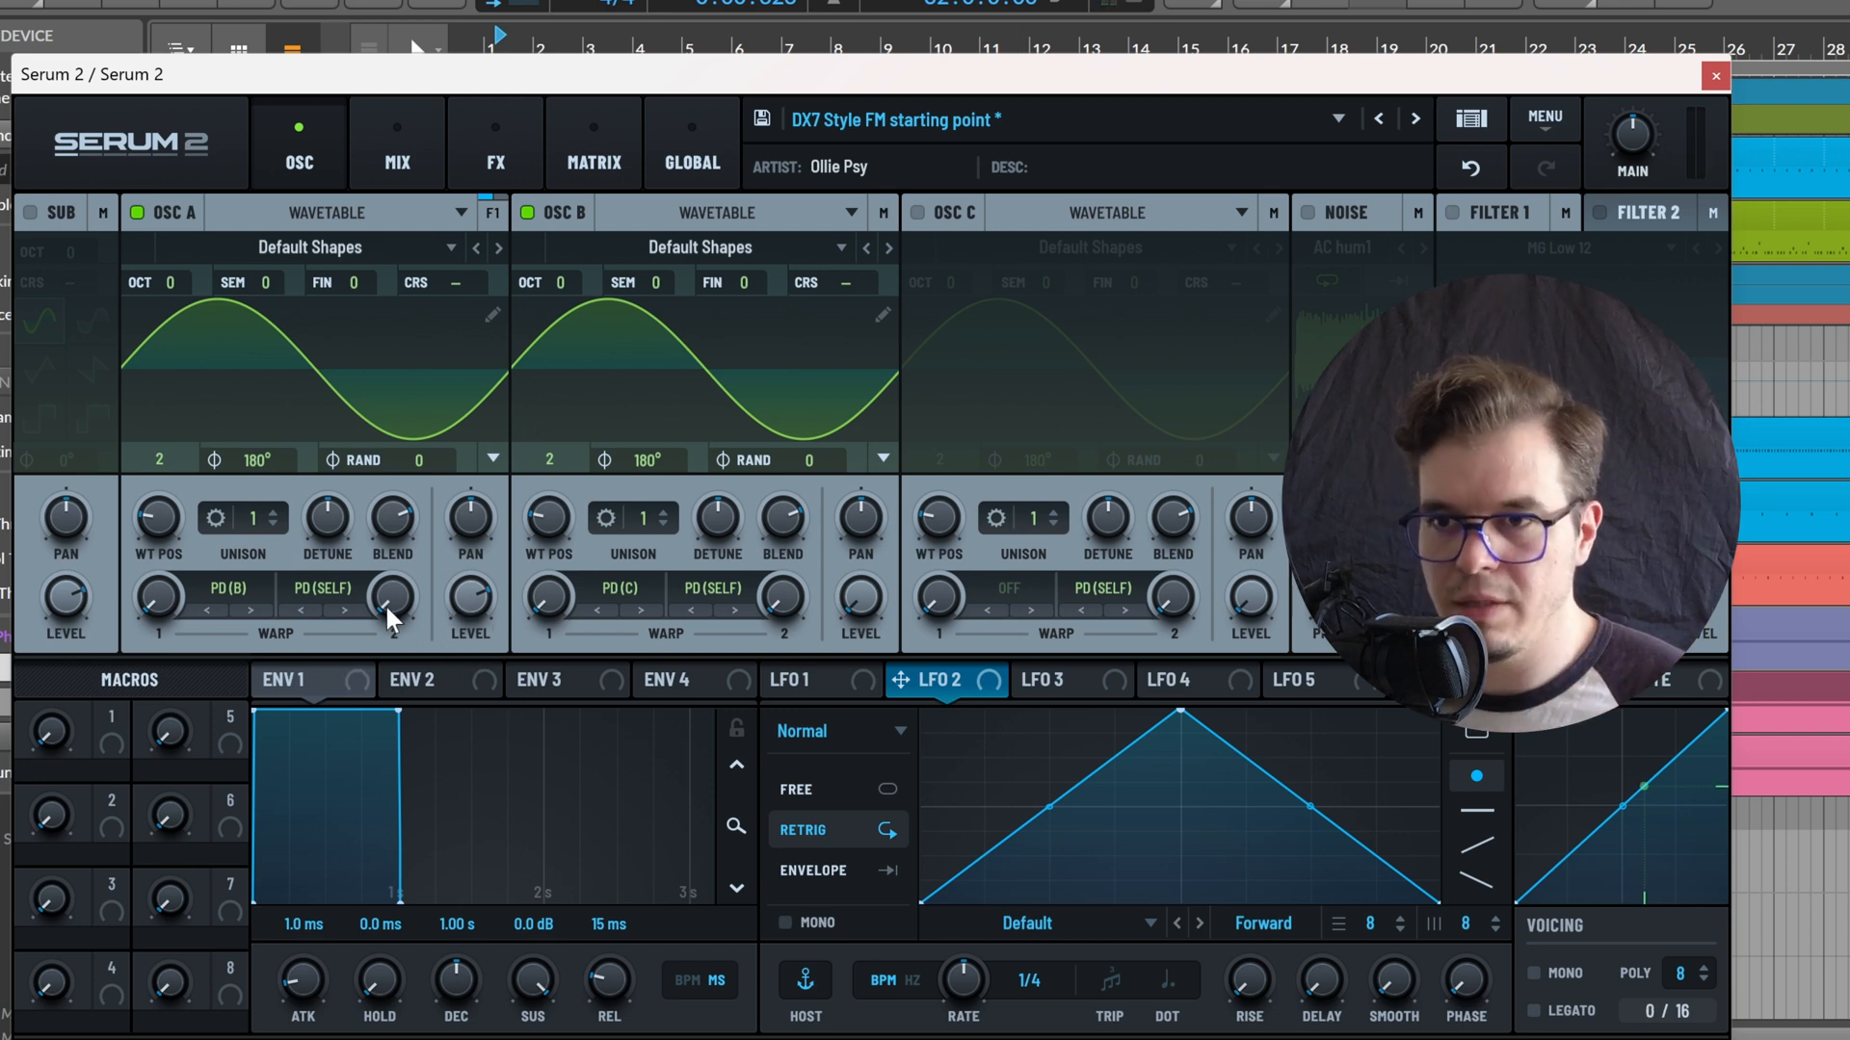
left_click_drag(392, 617, 448, 484)
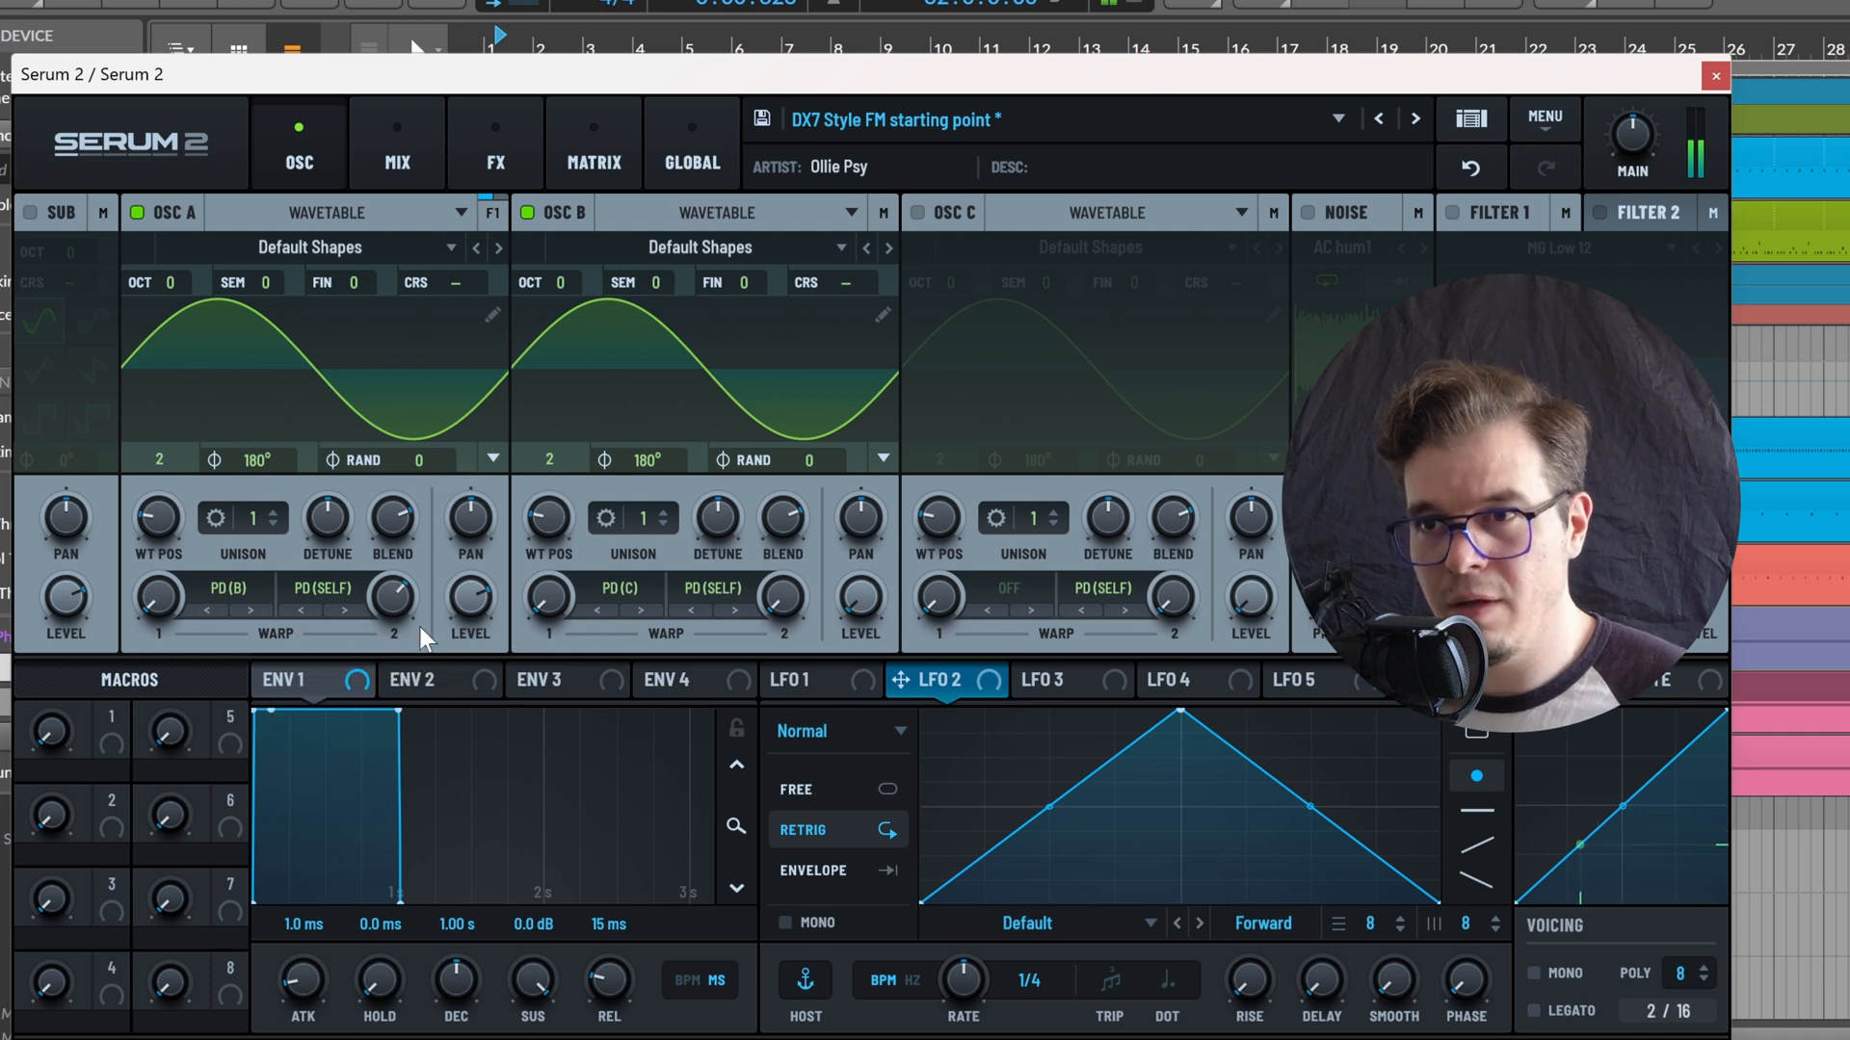
Change oscillator B's coarse pitch mode to Harmonics
right_click(879, 287)
mouse_move(939, 364)
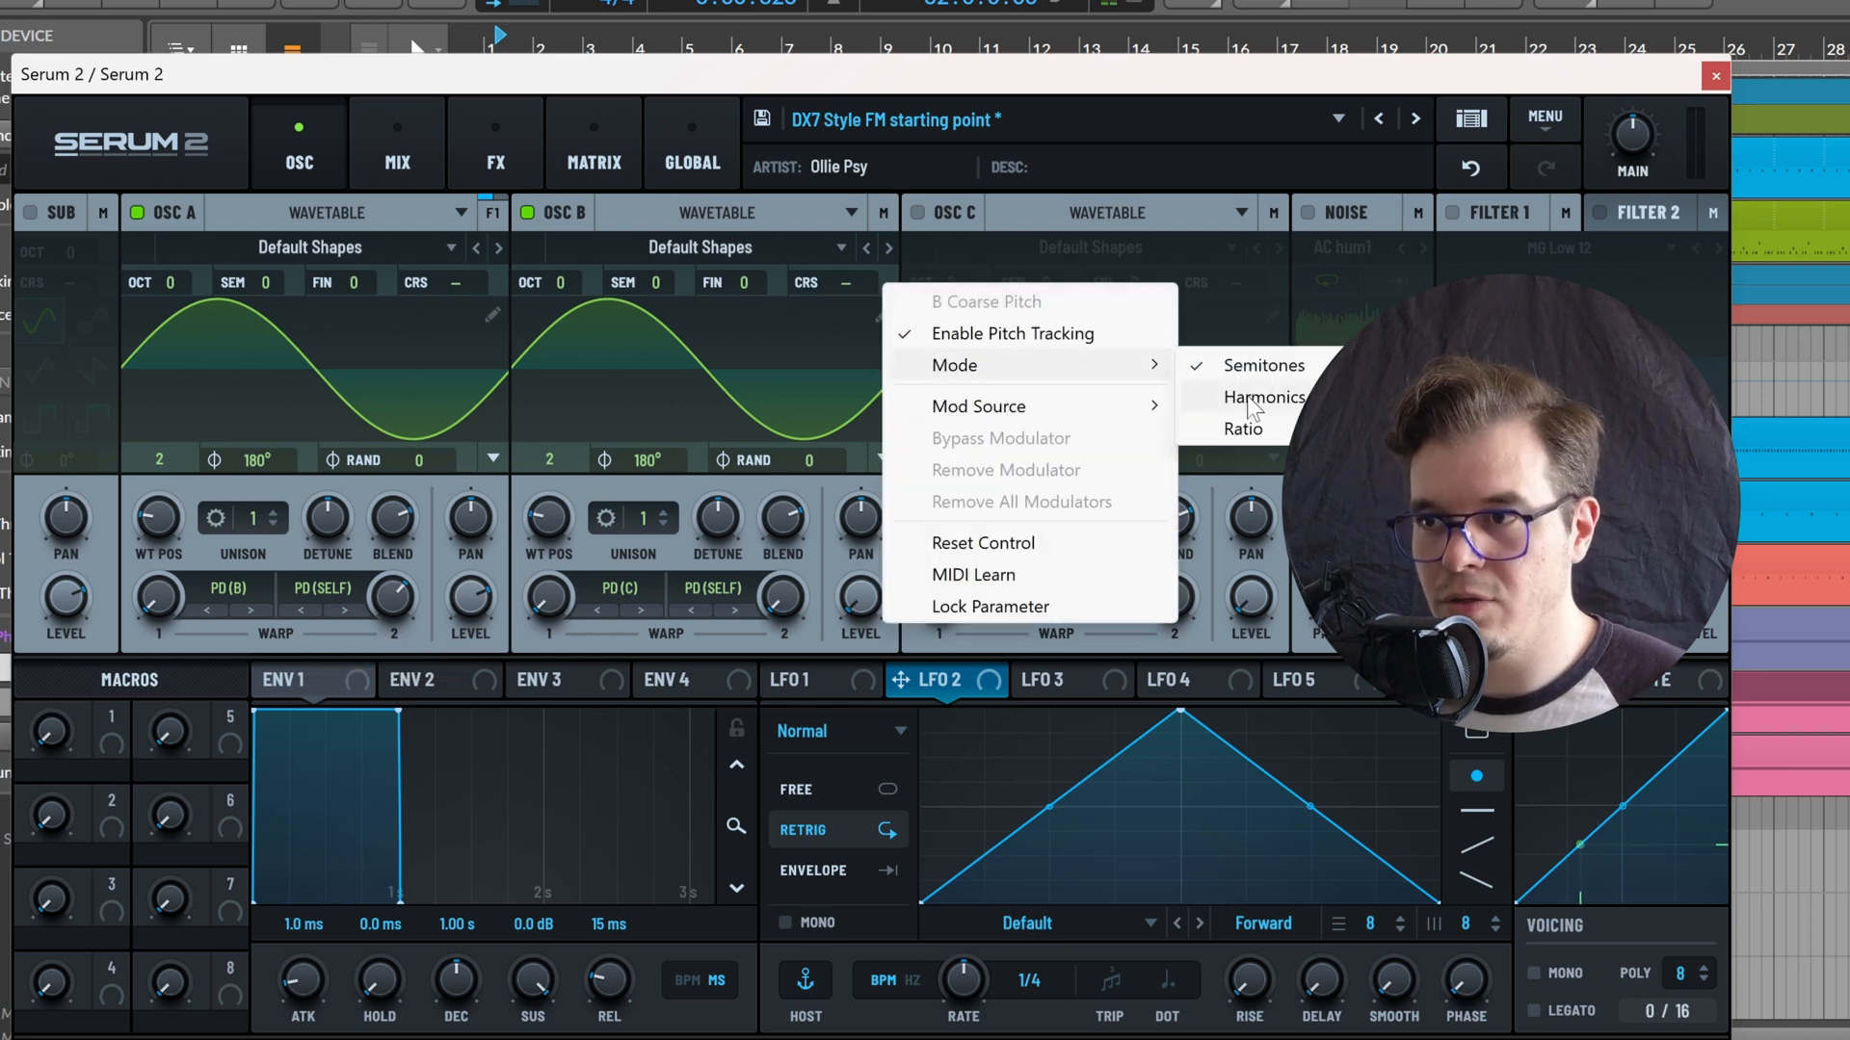
left_click(1257, 398)
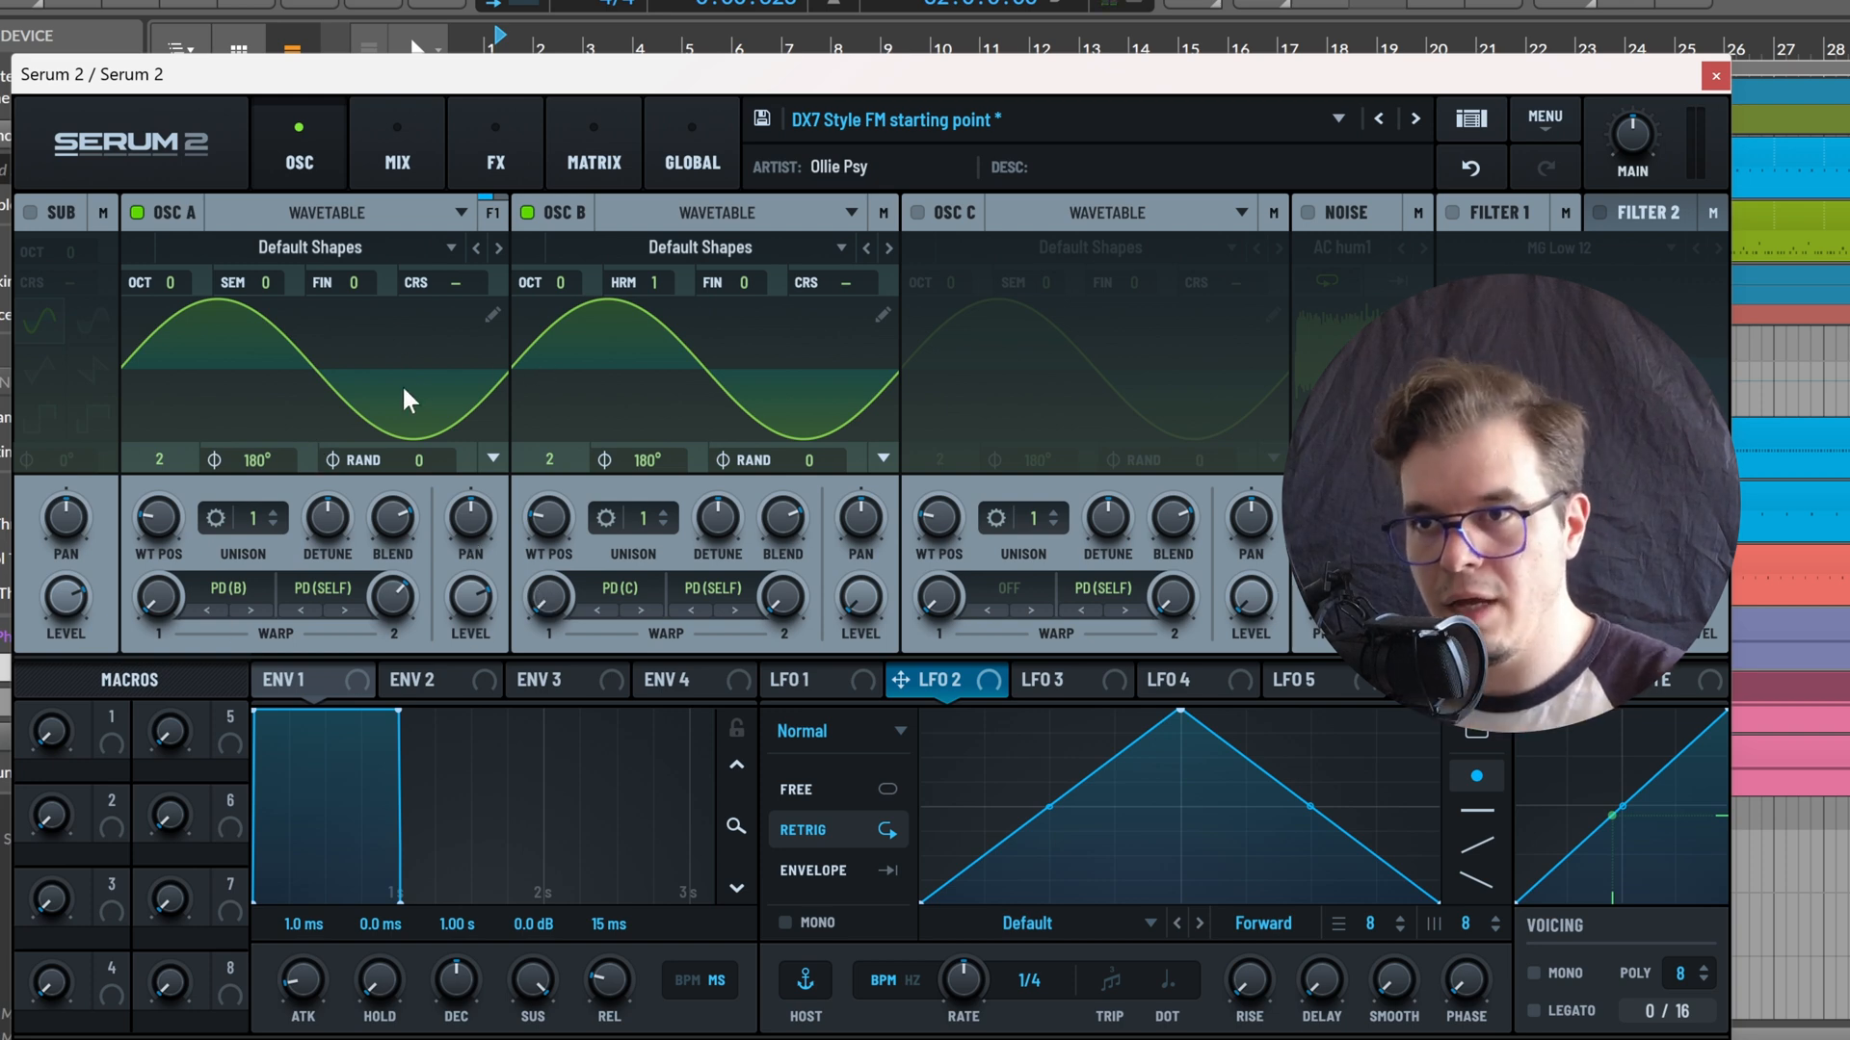
Change oscillator A's first warp to FM (B) and adjust its amount
left_click(228, 589)
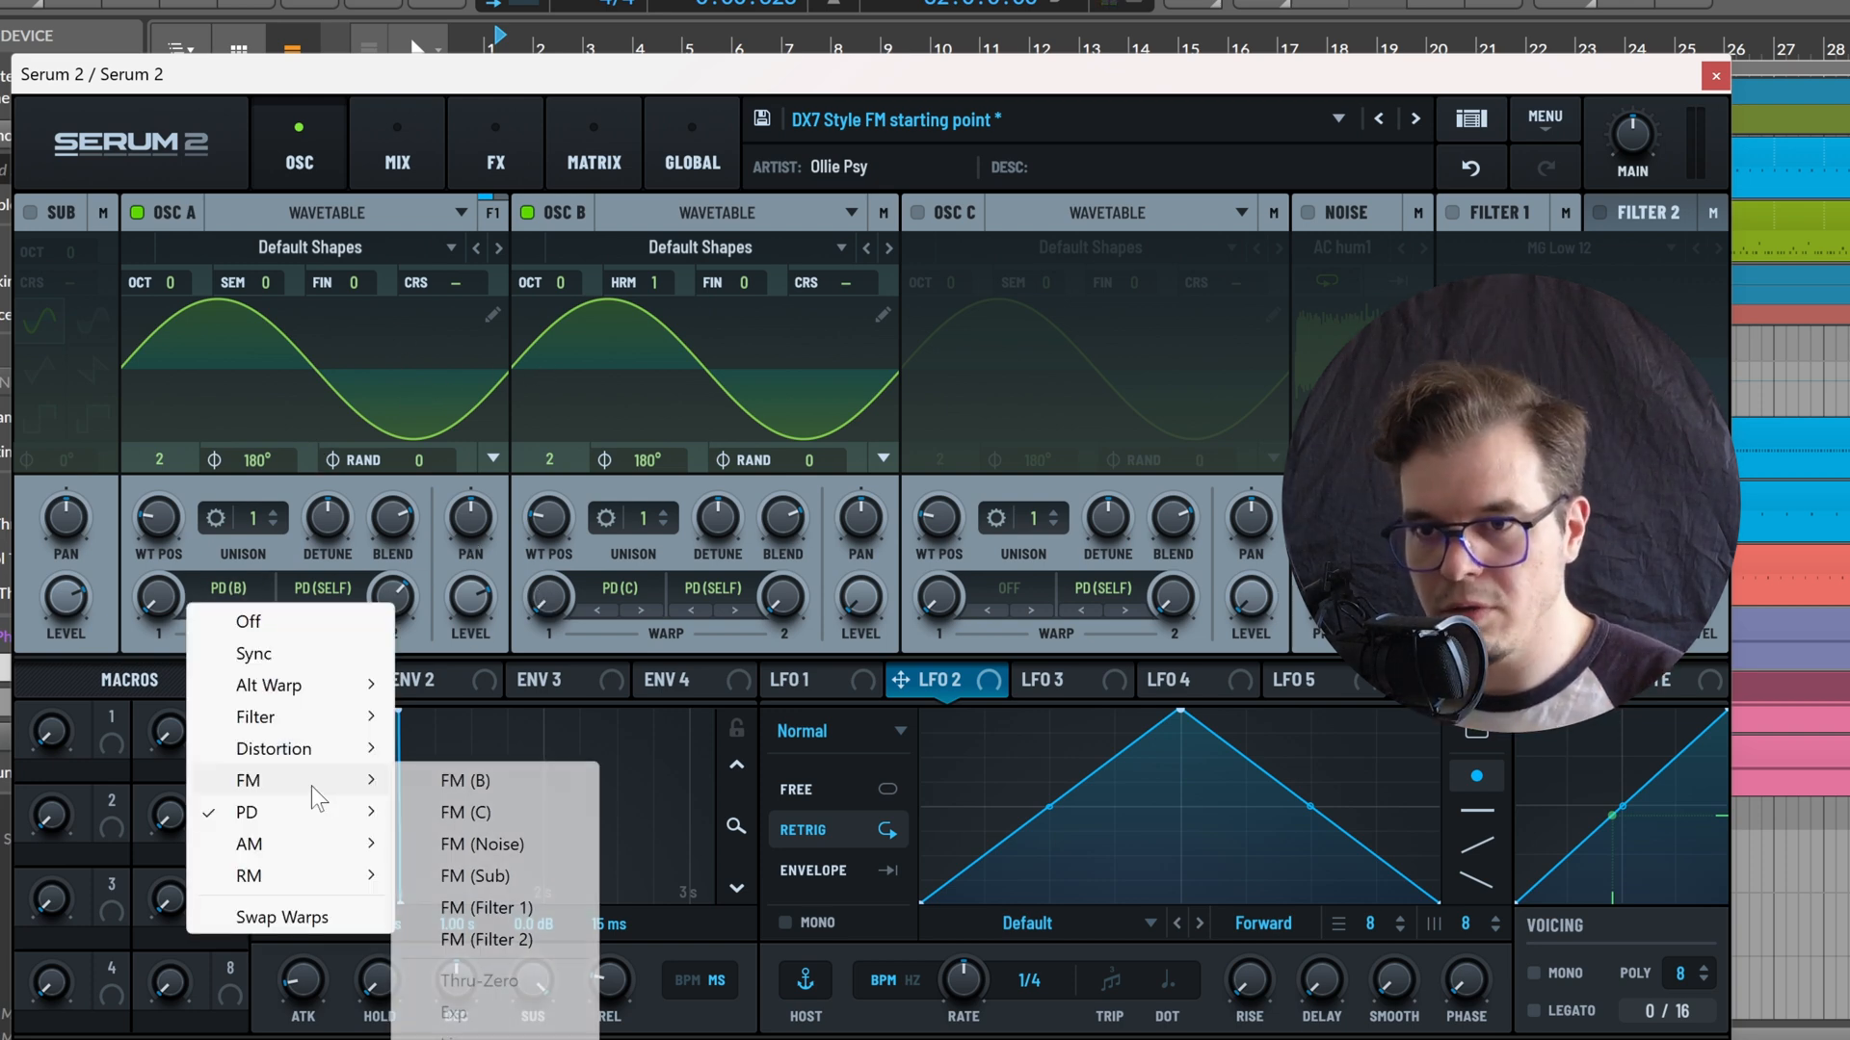
mouse_move(318, 812)
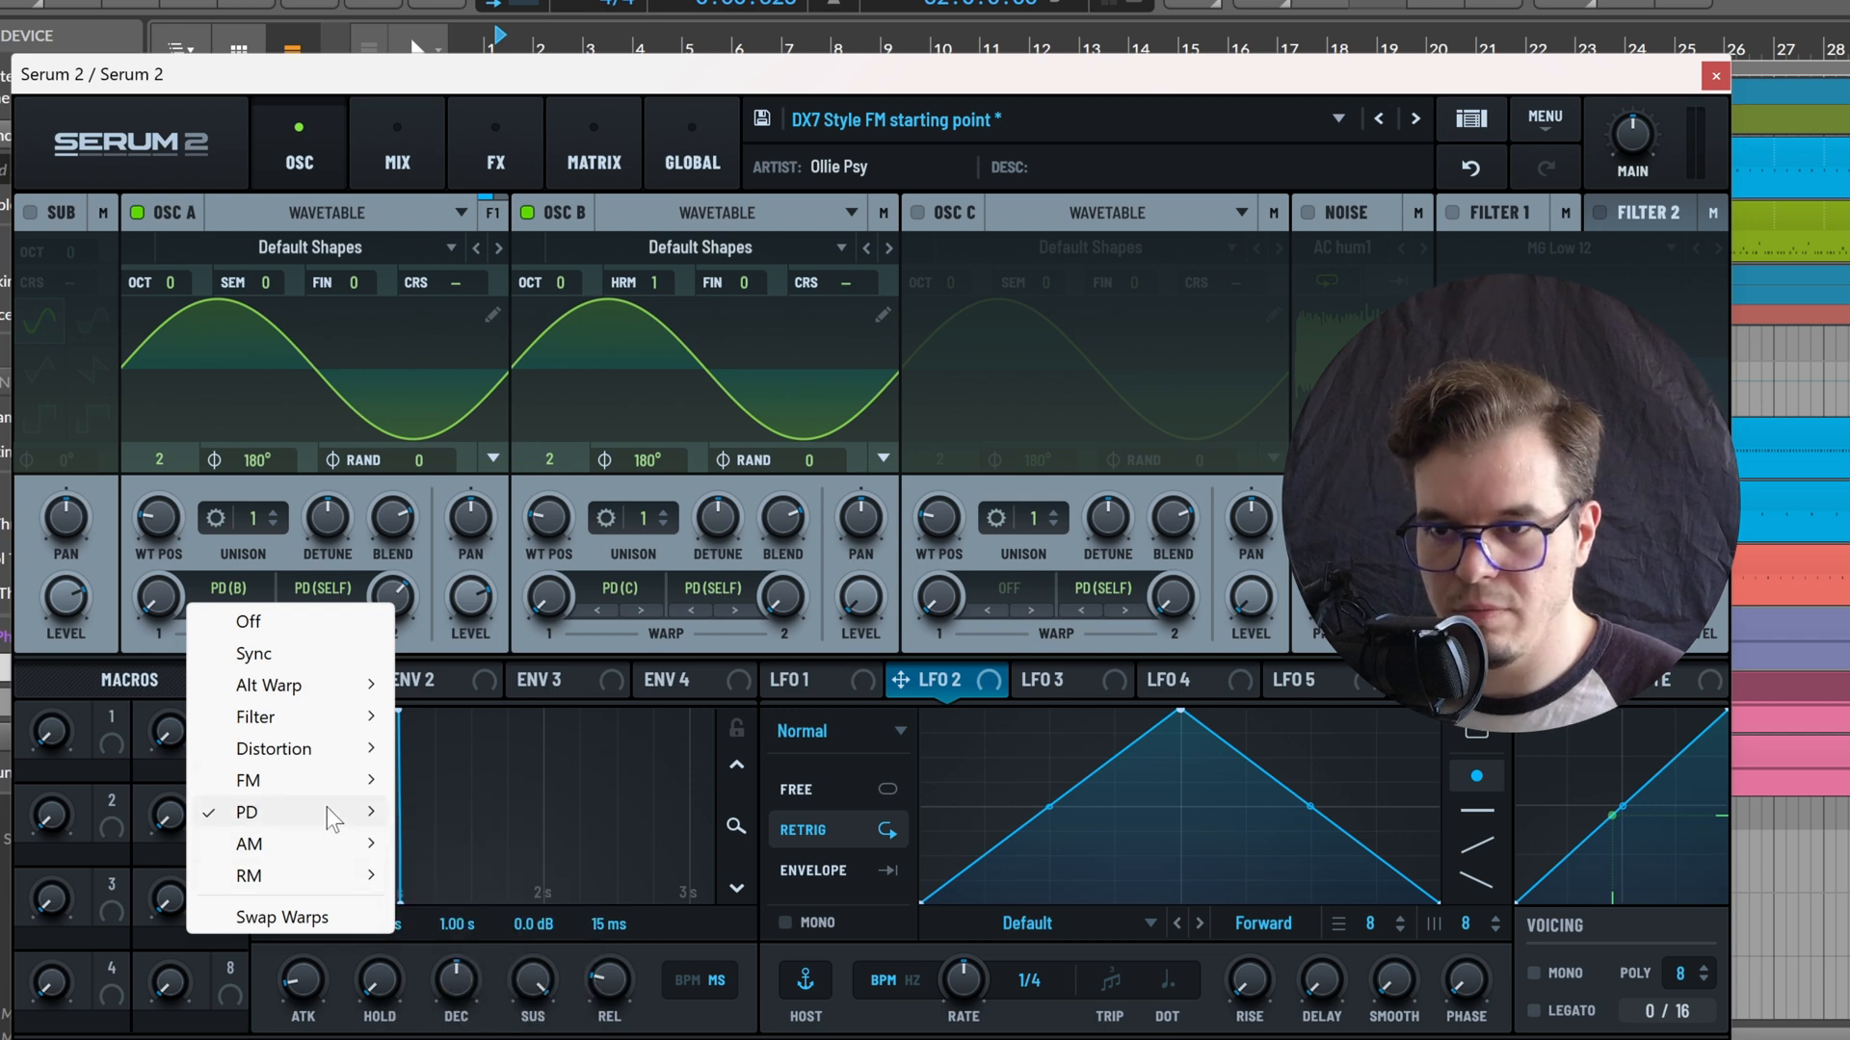
left_click(464, 781)
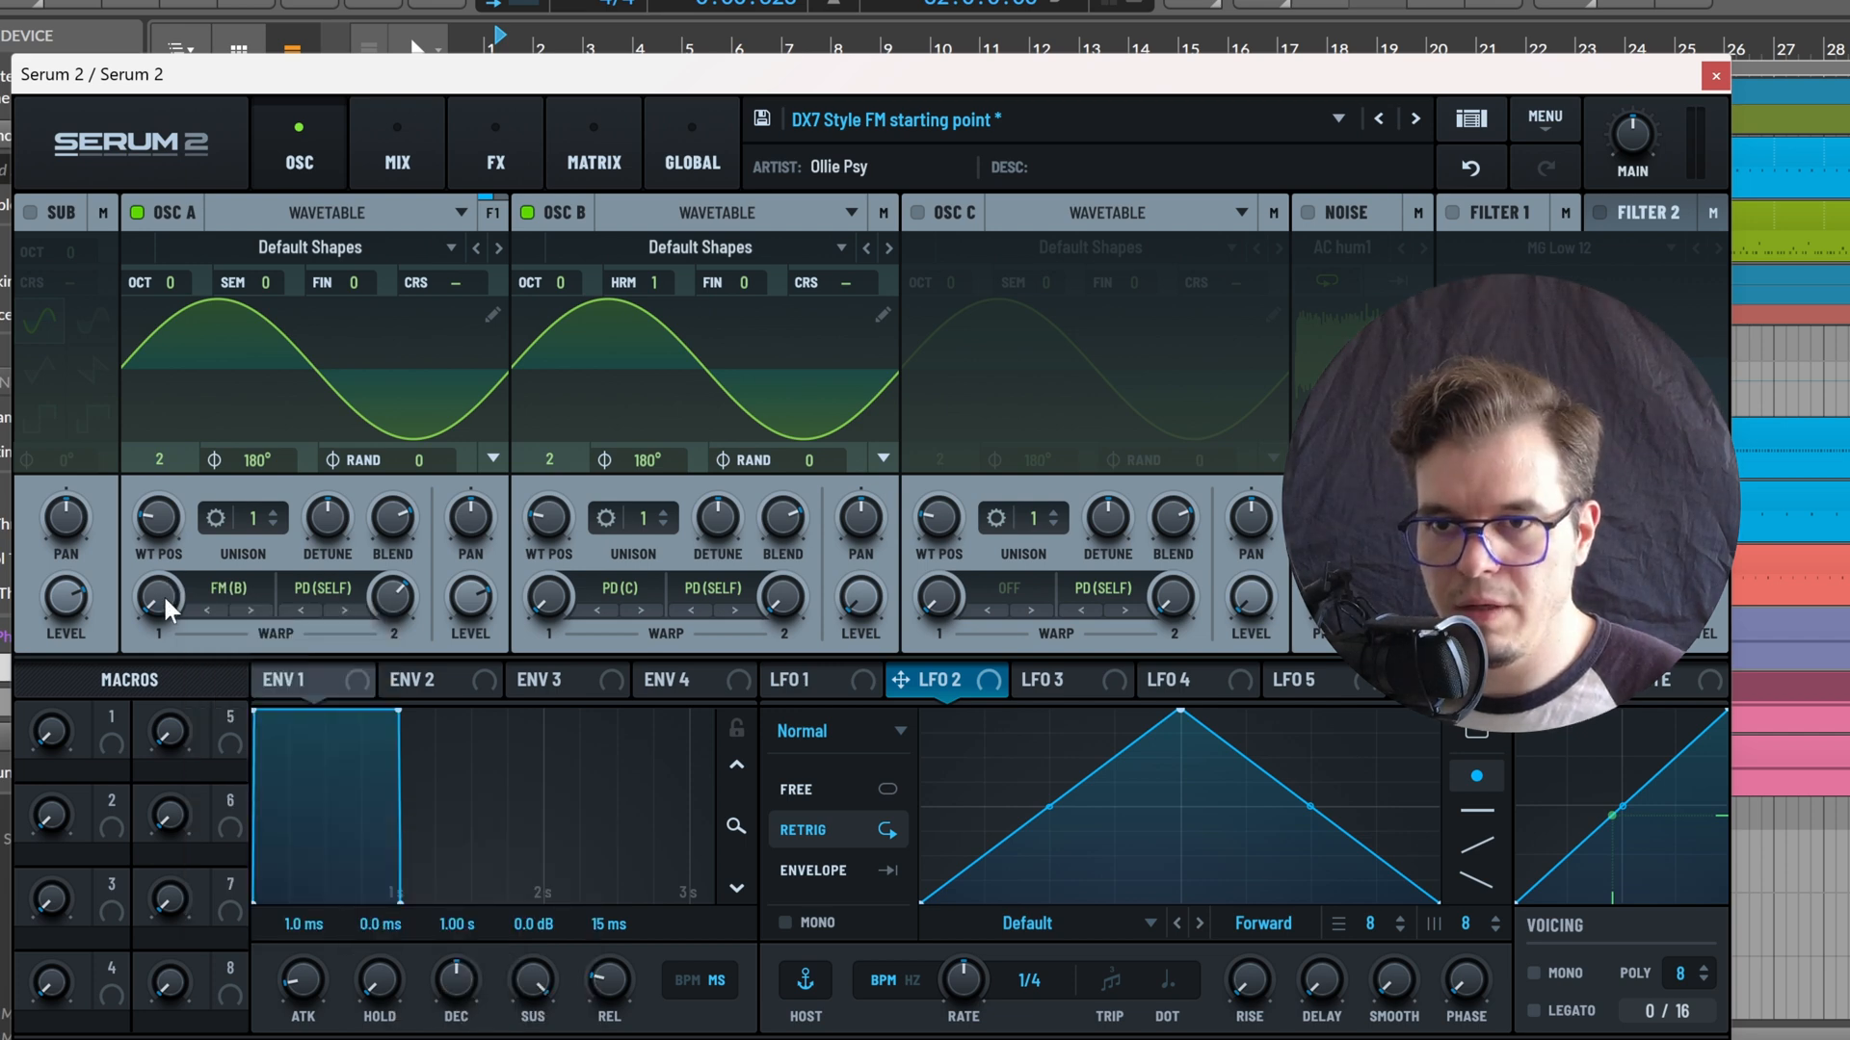
left_click_drag(164, 595, 180, 620)
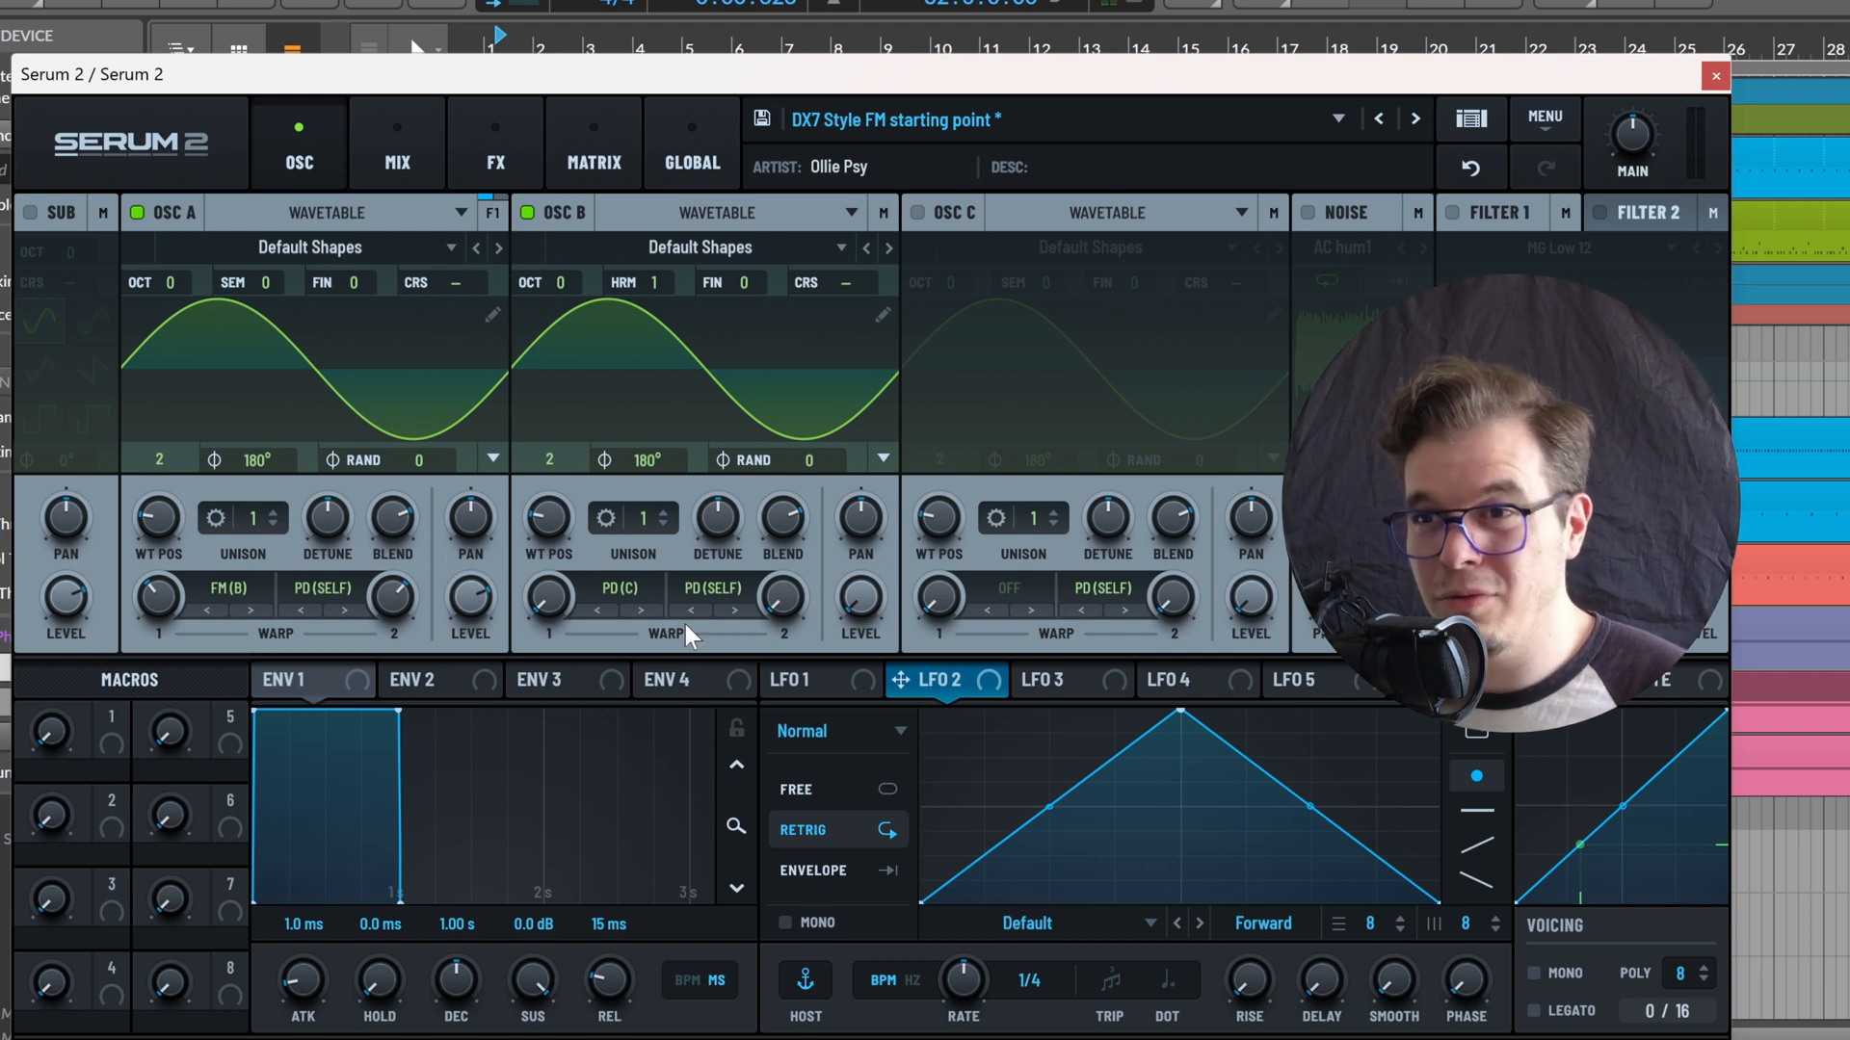
Assign NoteOn Rand1 to oscillator A's coarse pitch and NoteOn Rand2 to oscillator B's harmonic
right_click(445, 294)
mouse_move(580, 403)
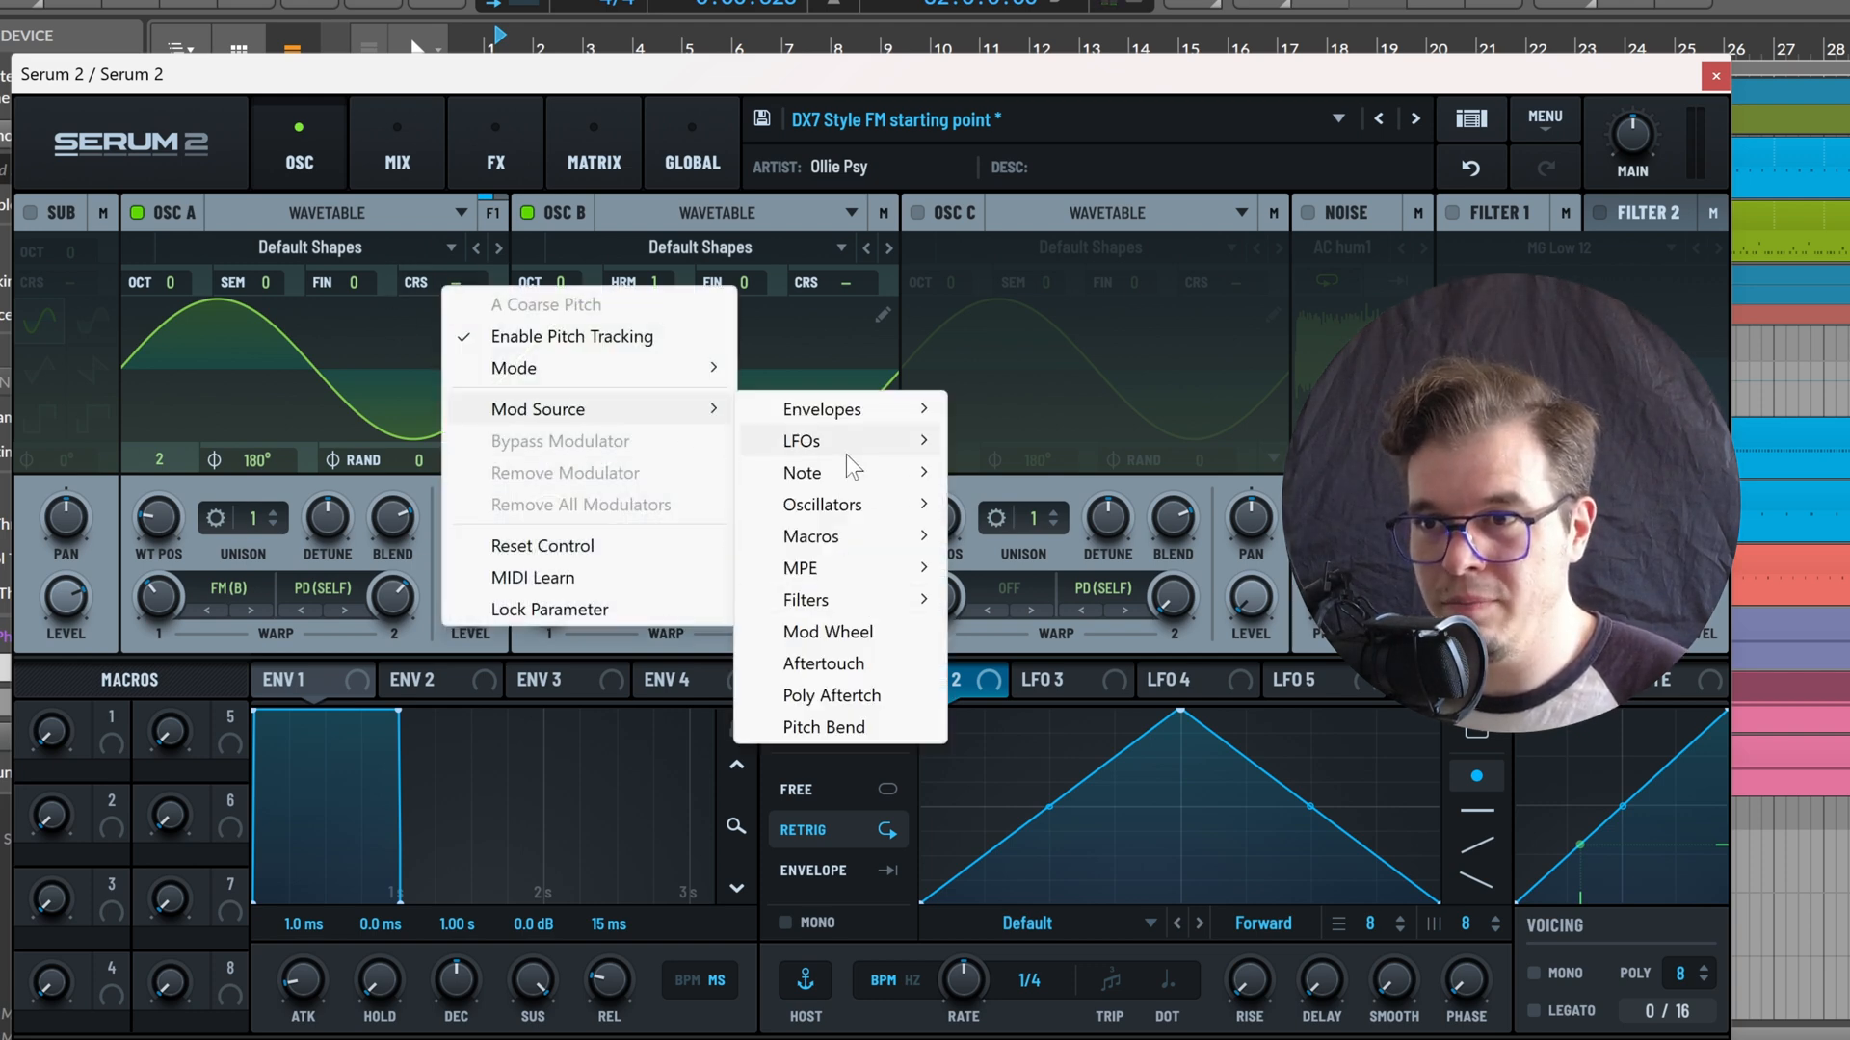
mouse_move(840, 472)
left_click(1050, 633)
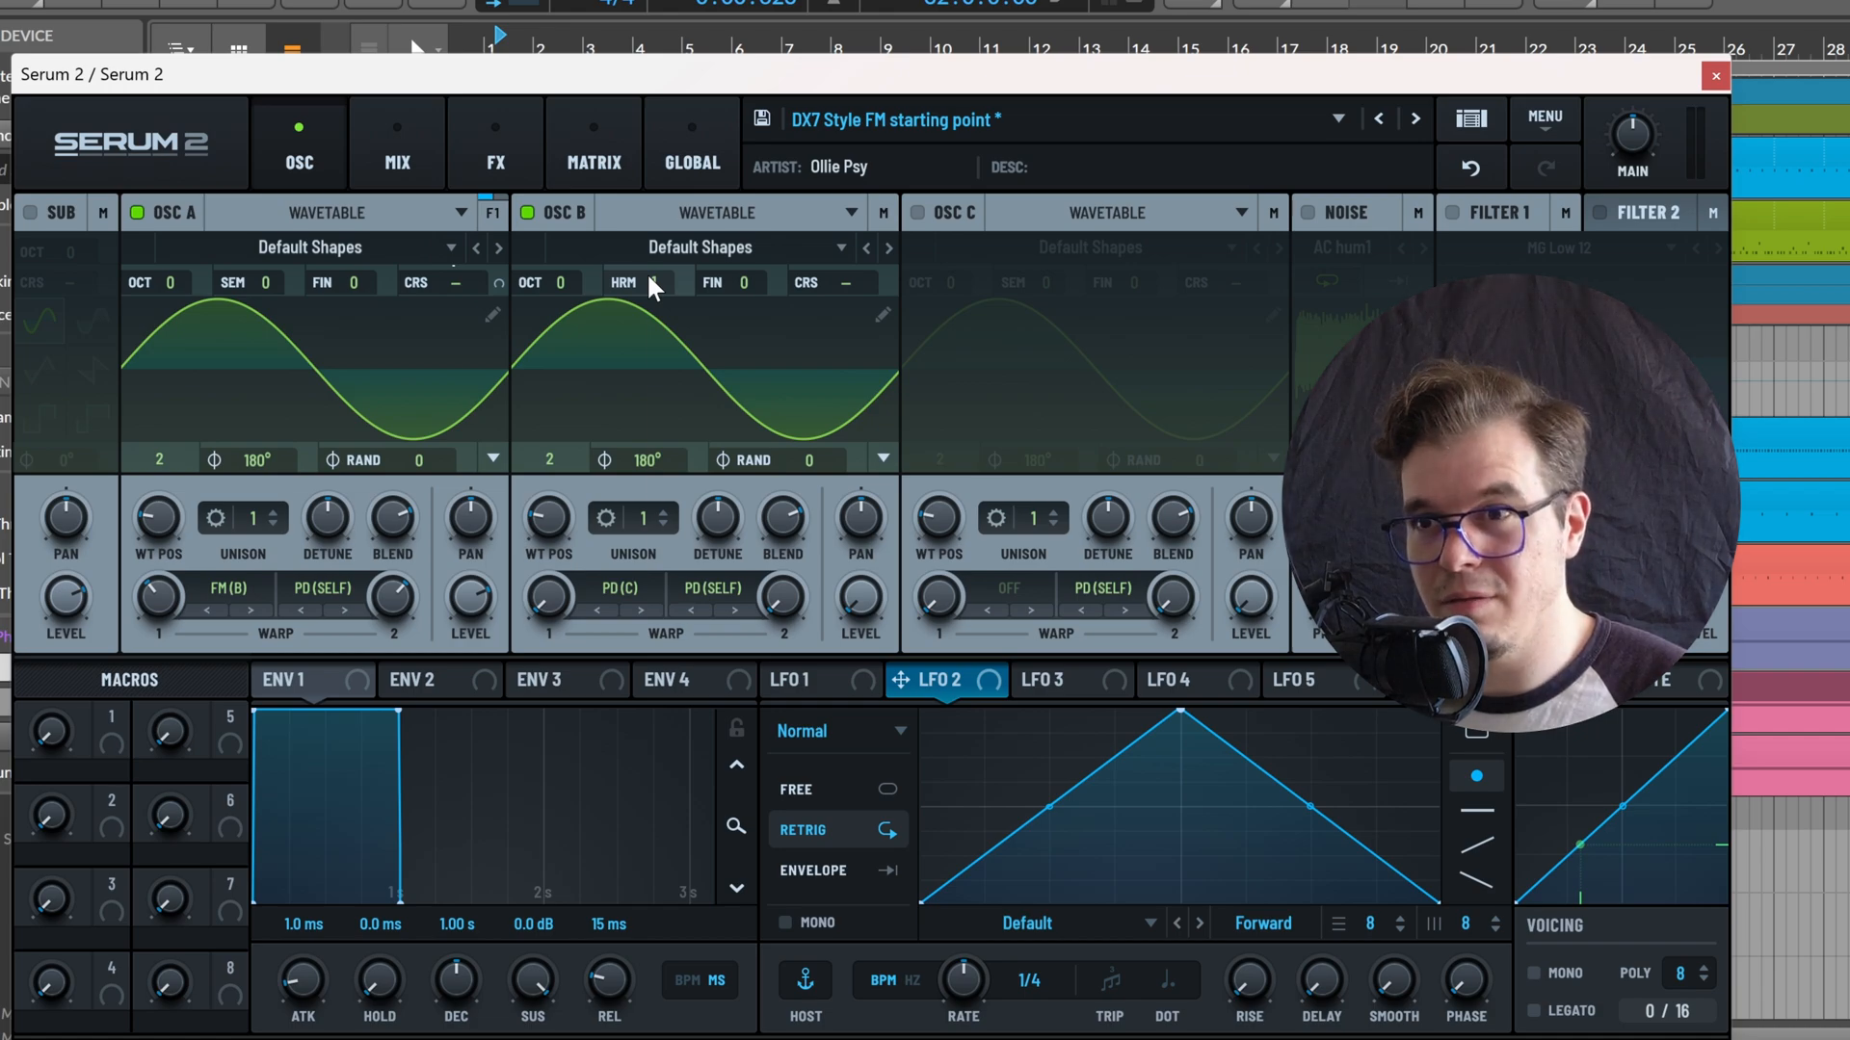
right_click(653, 287)
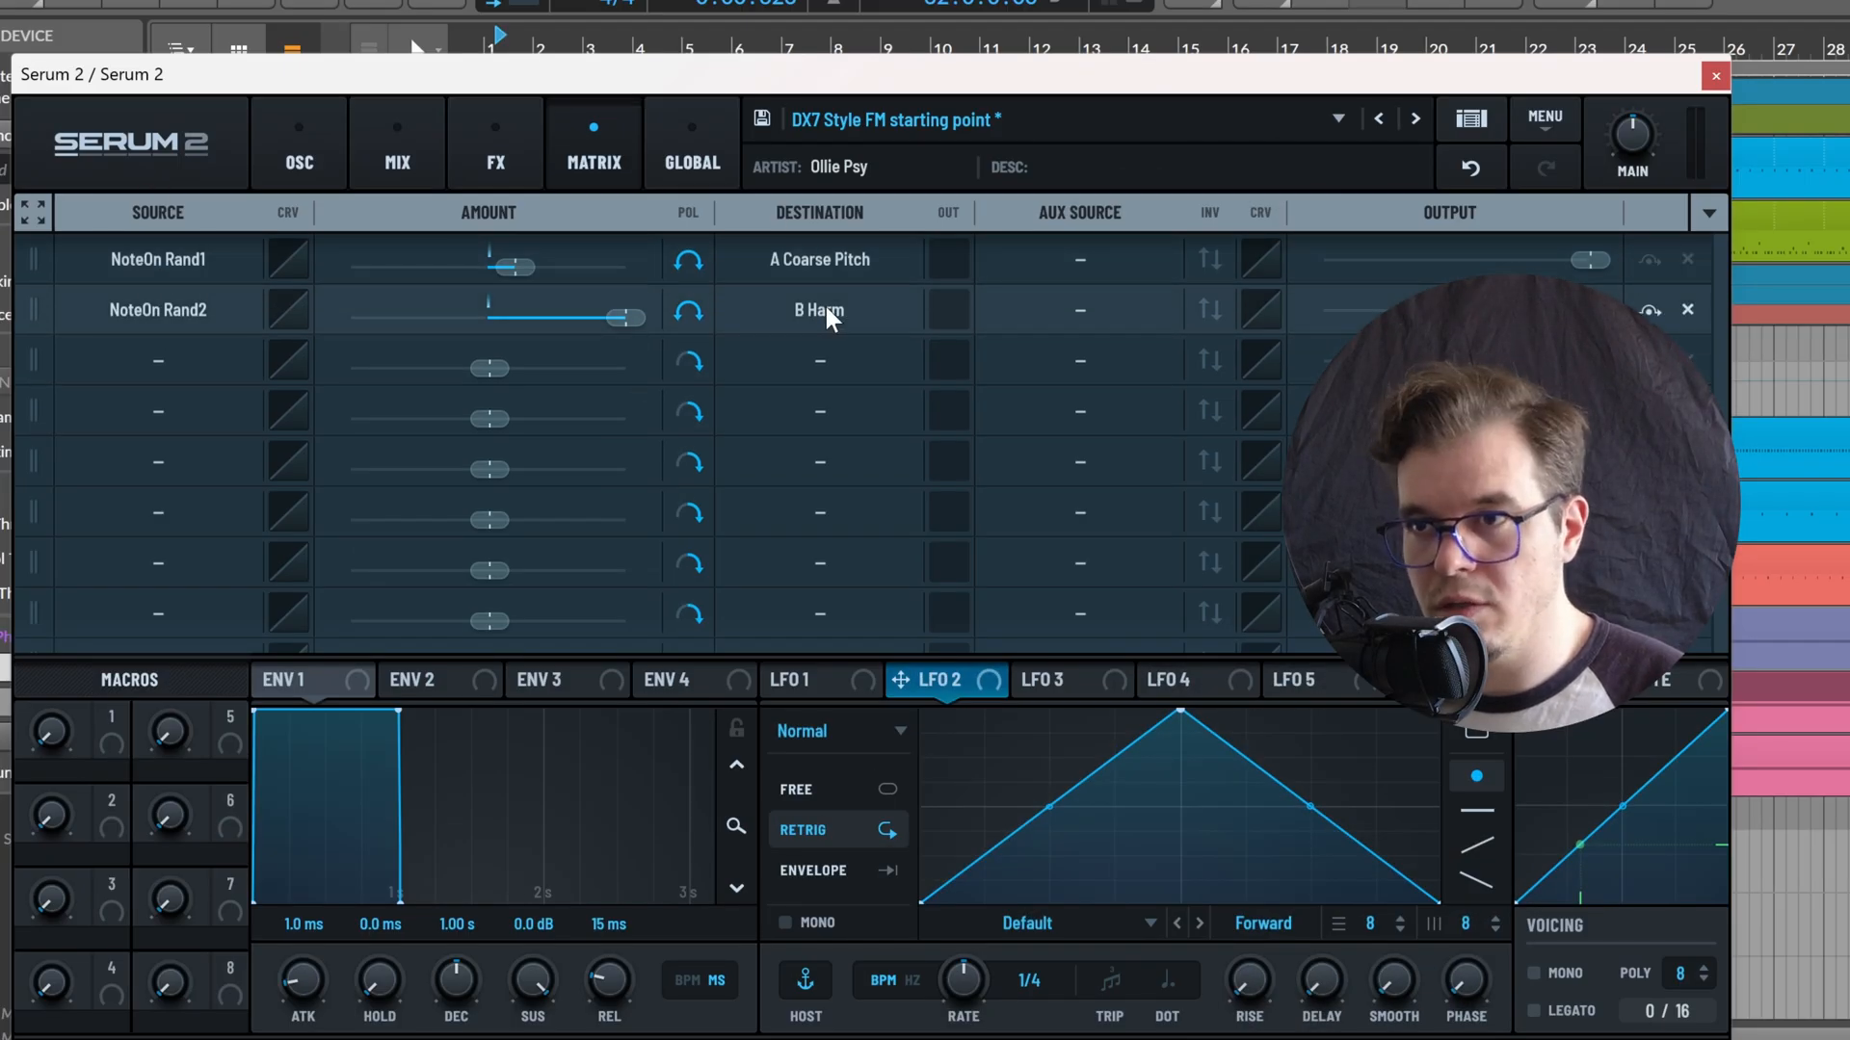
Make the NoteOn Rand1 and NoteOn Rand2 modulations unipolar in the modulation matrix
left_click(701, 259)
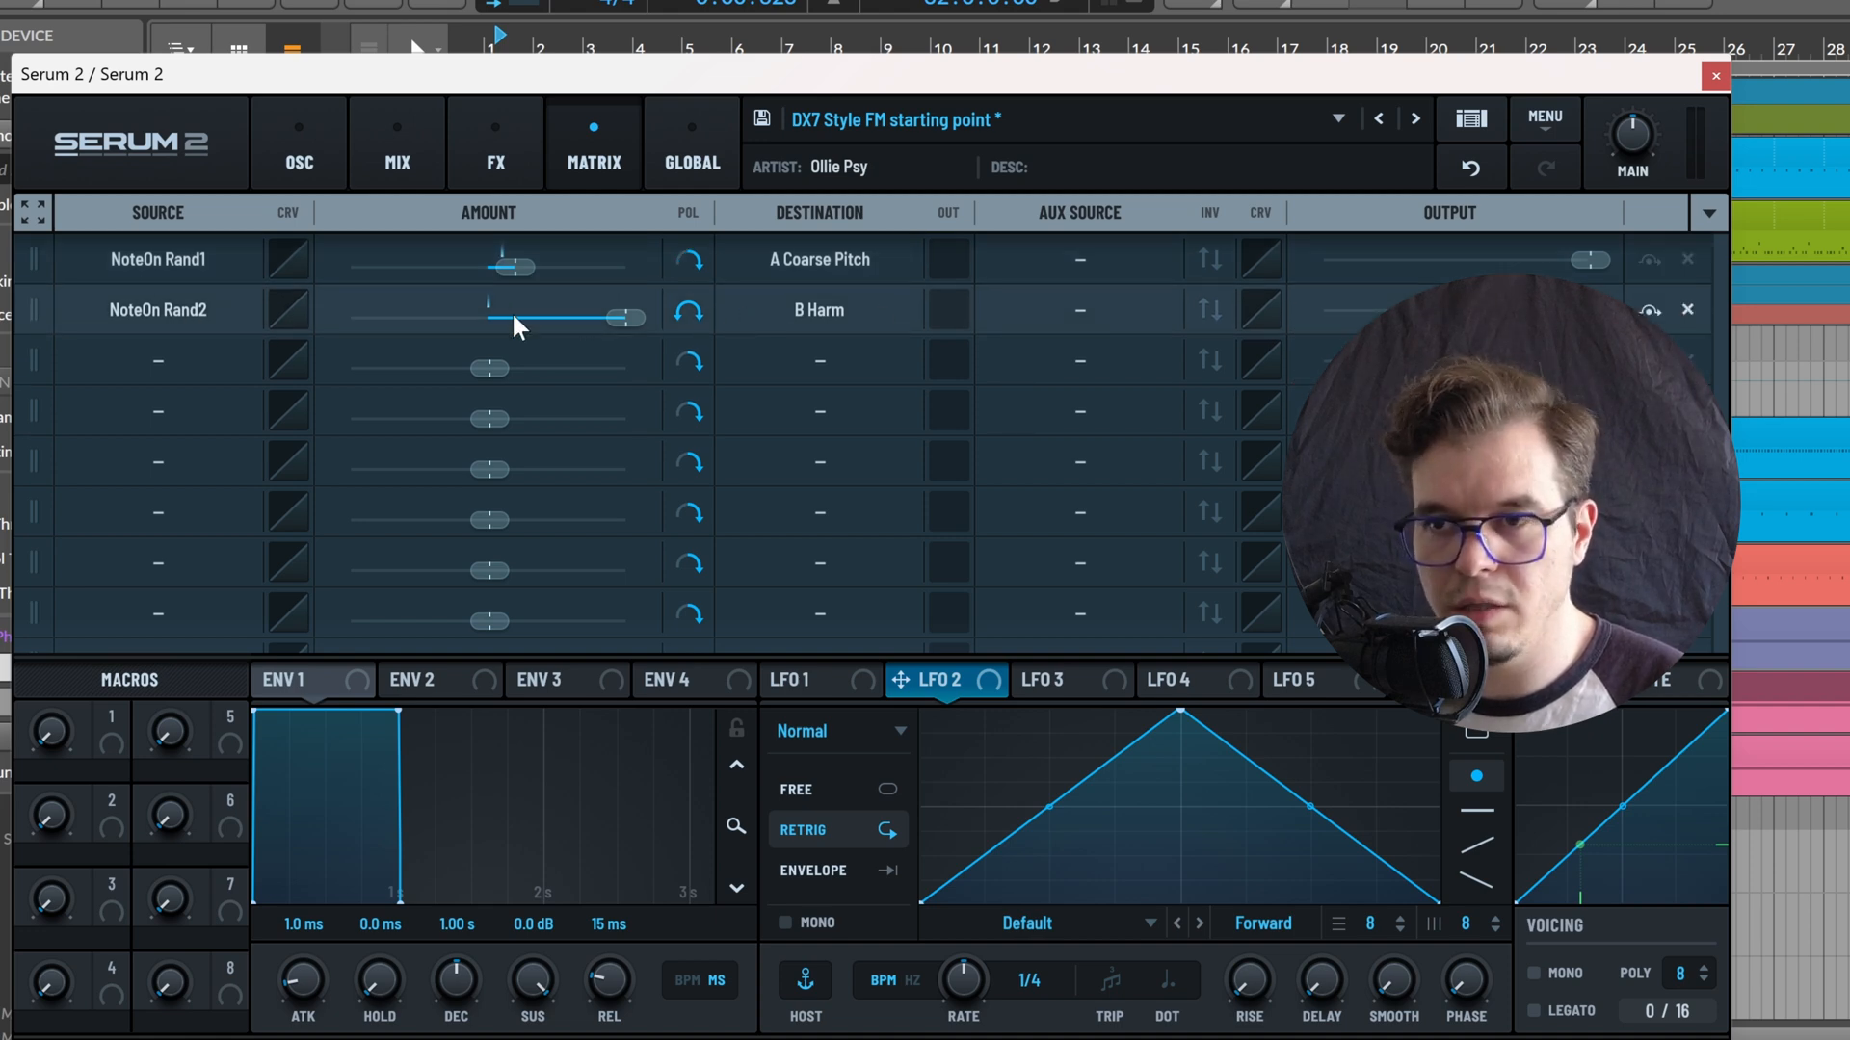
left_click(689, 308)
Return to the oscillator view and raise oscillator B's PD (C) warp amount
left_click(330, 164)
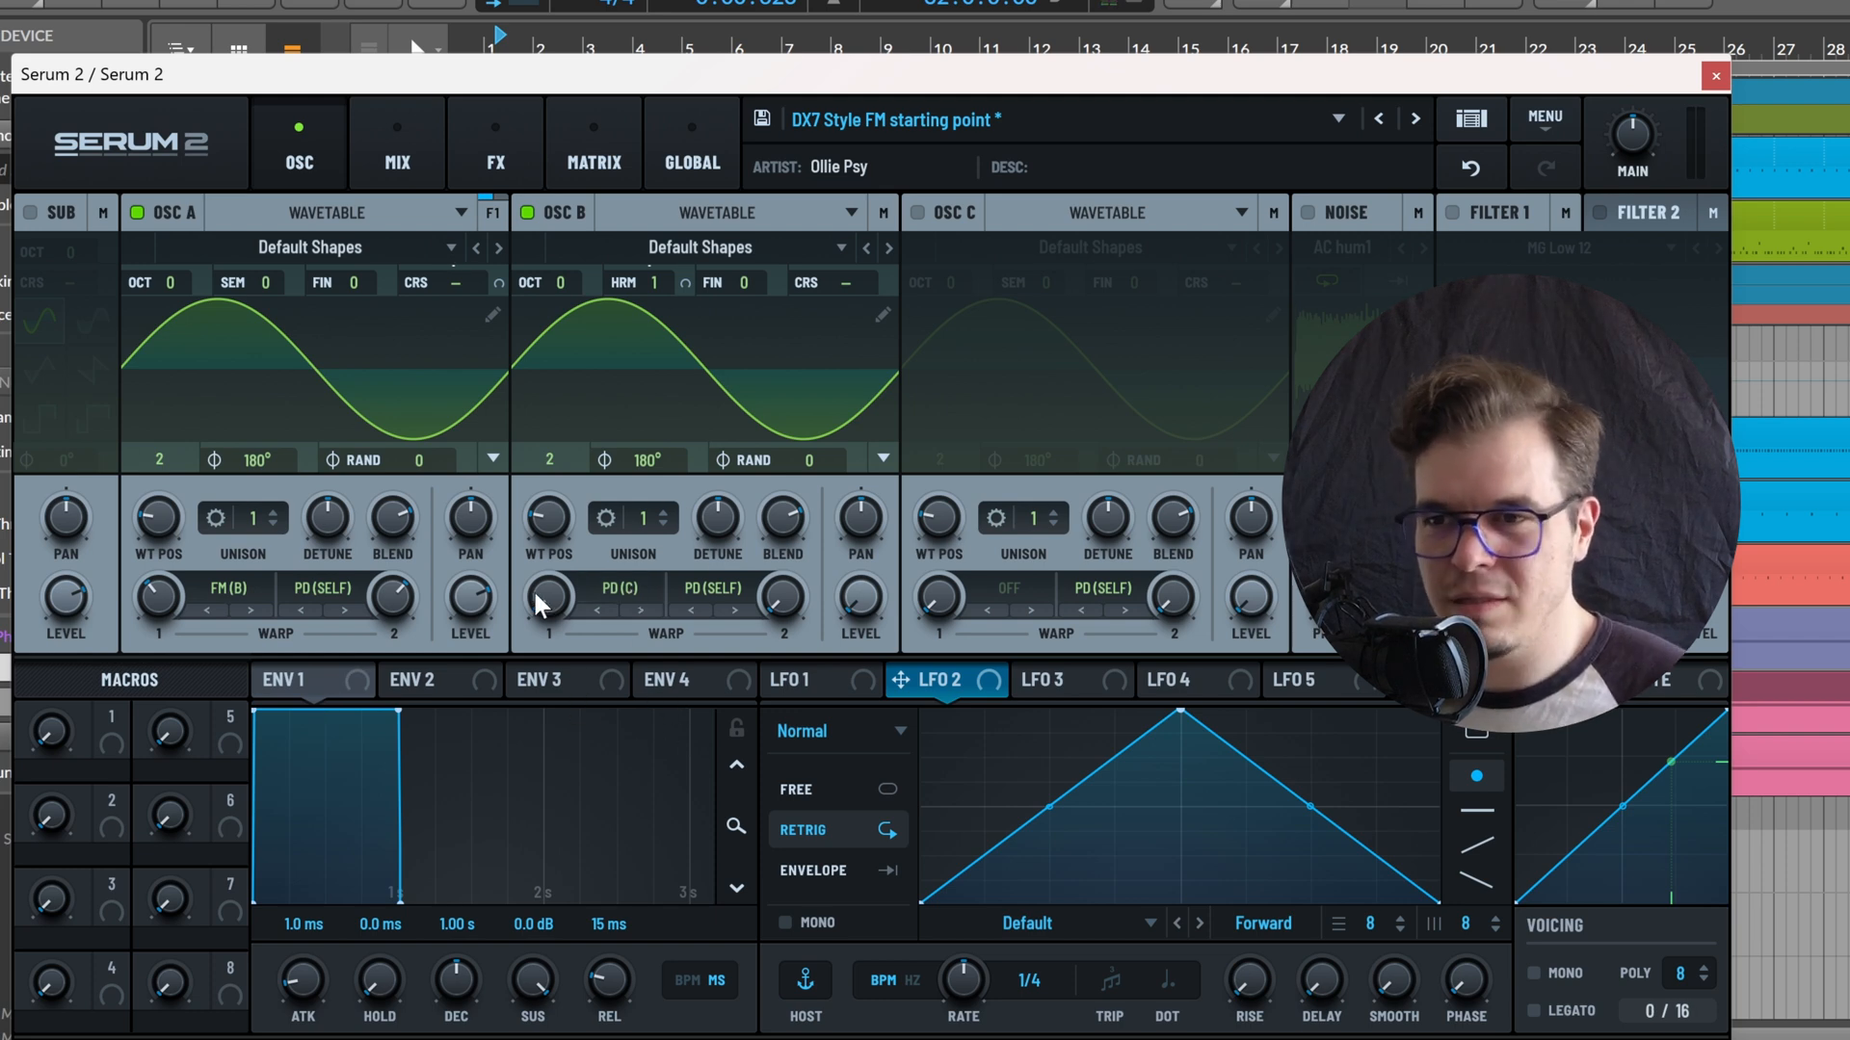
left_click_drag(534, 606, 706, 530)
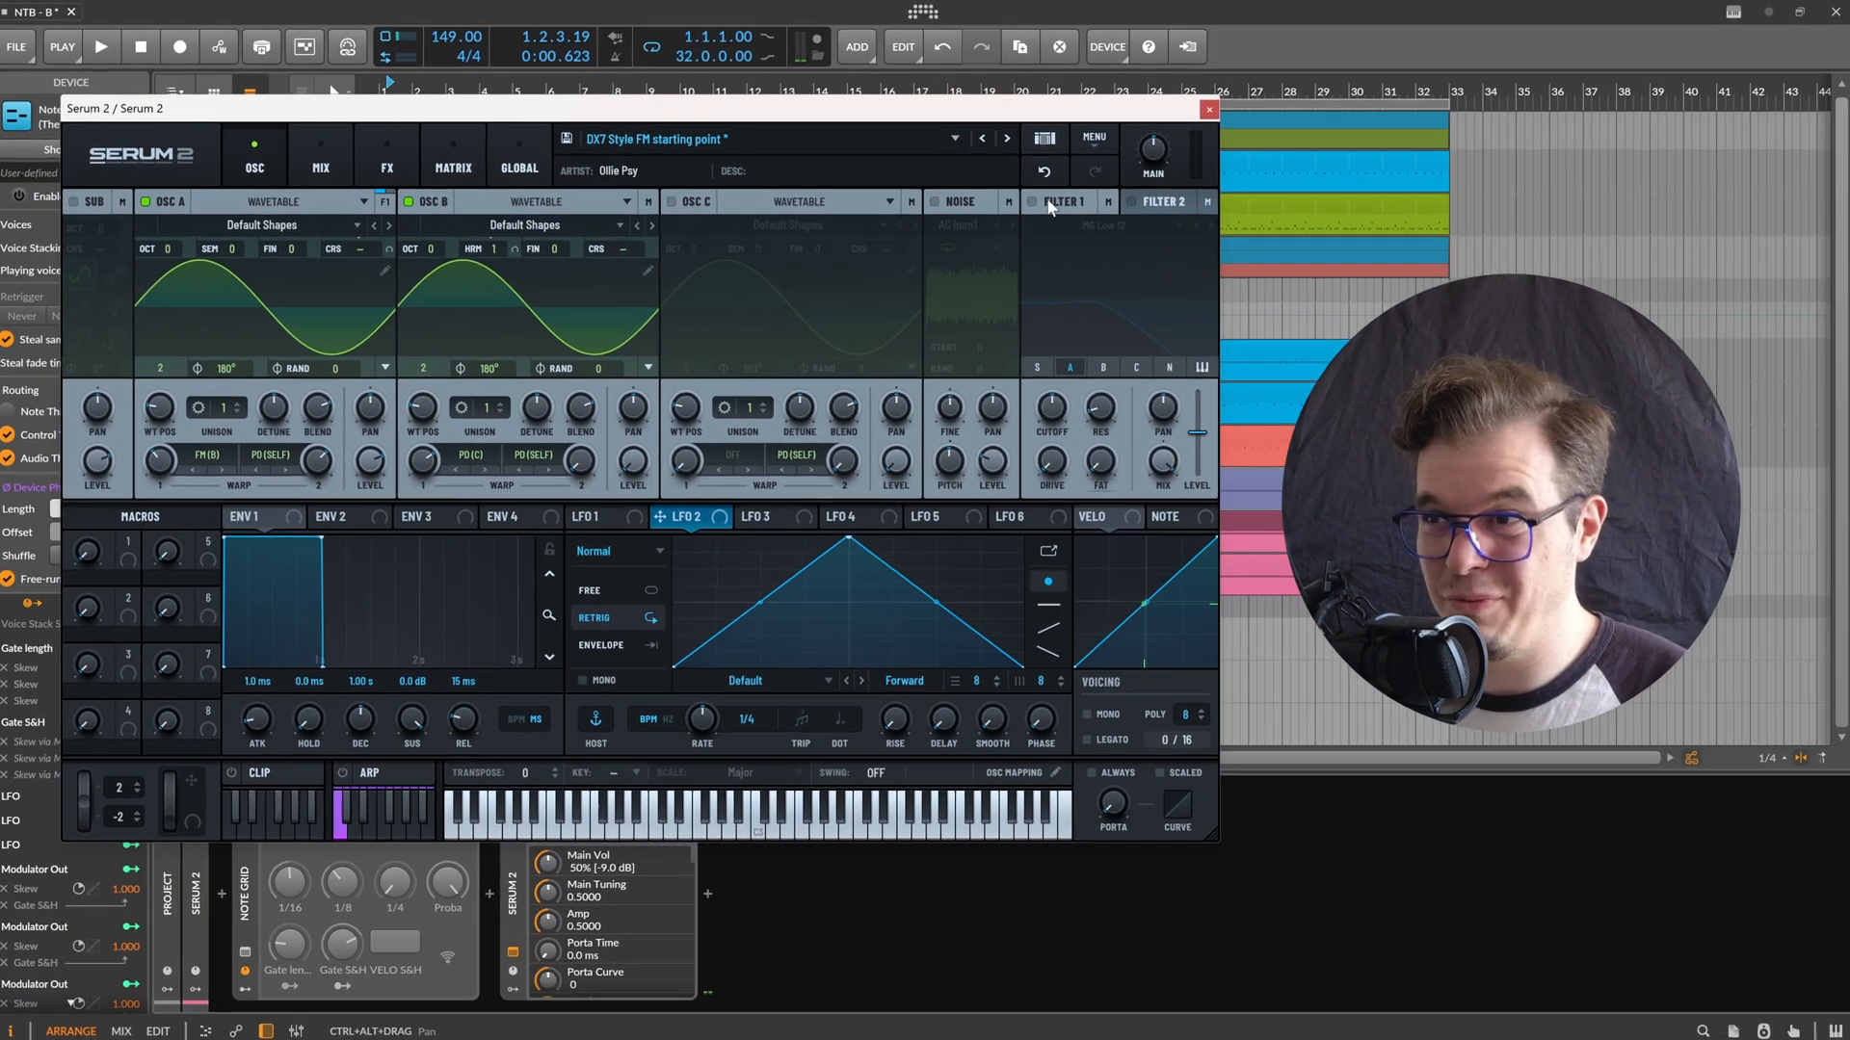
Enable Filter 1 with the Band 24 type, lower its cutoff slightly and raise its resonance
left_click(1106, 203)
left_click(1158, 230)
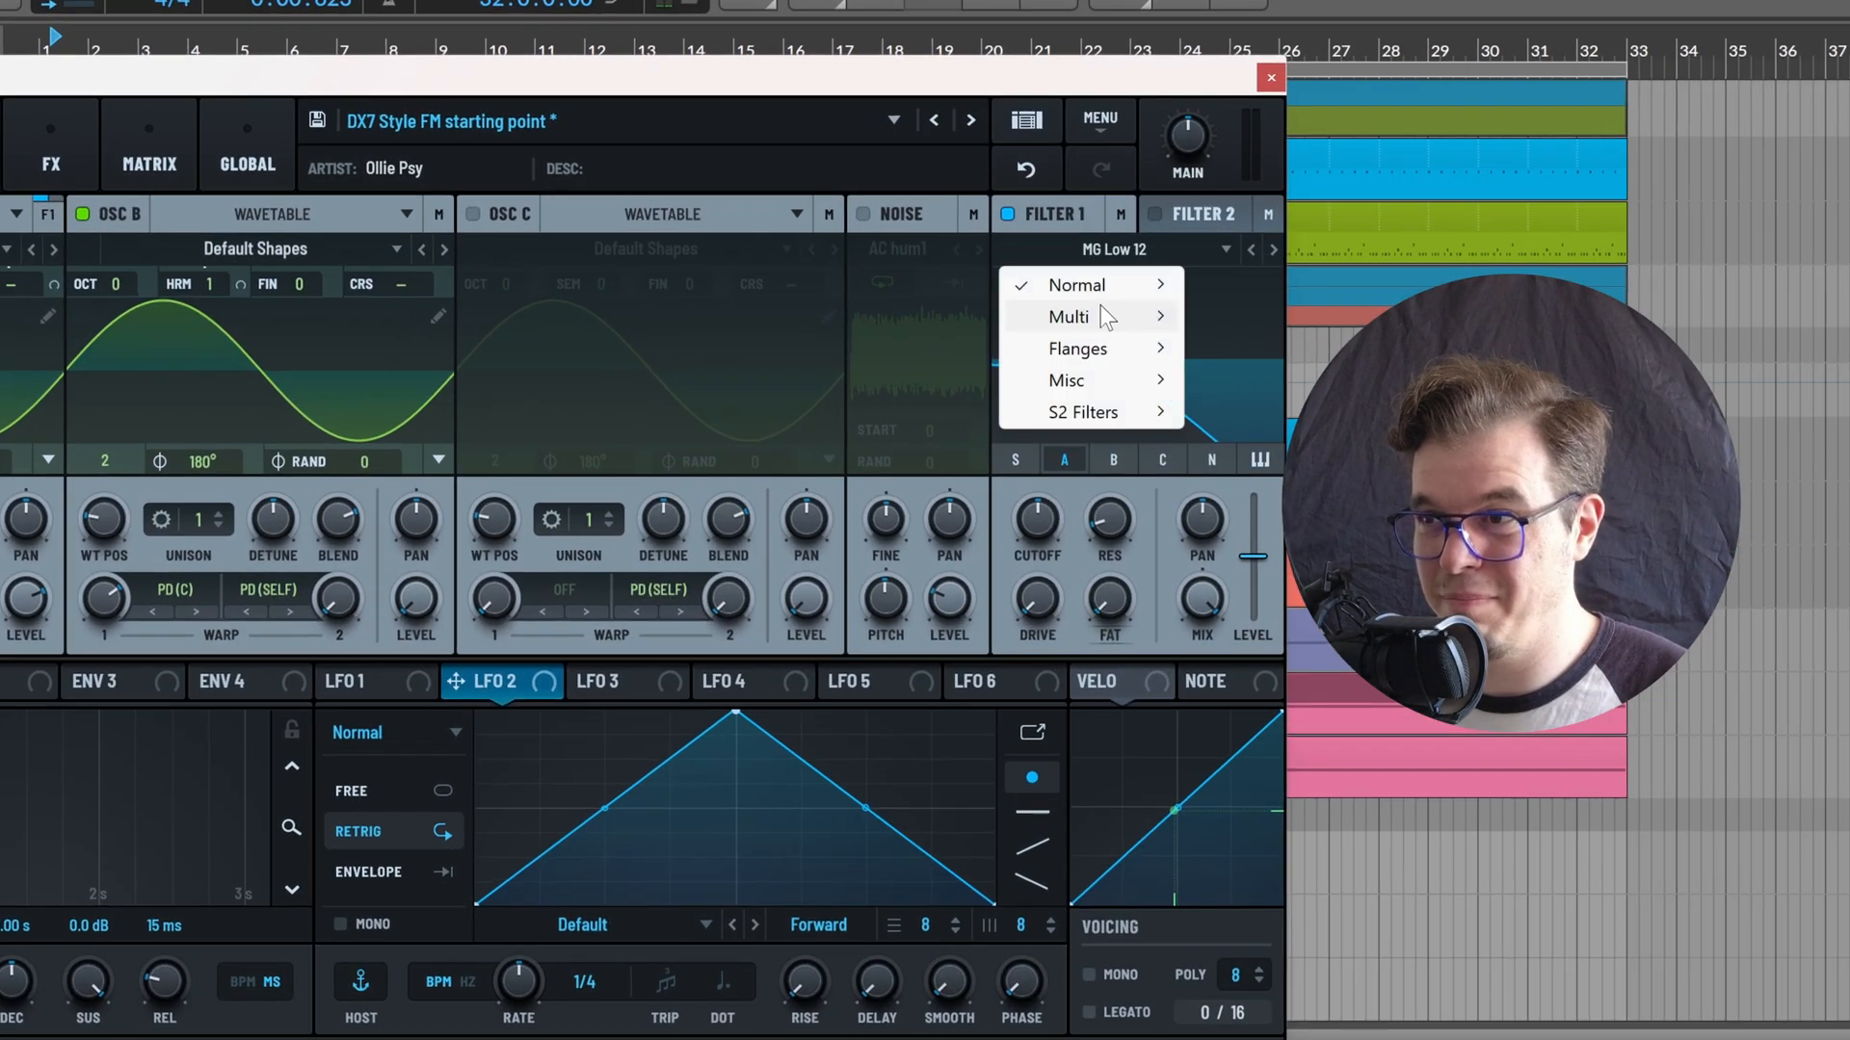
mouse_move(1106, 305)
left_click(1310, 701)
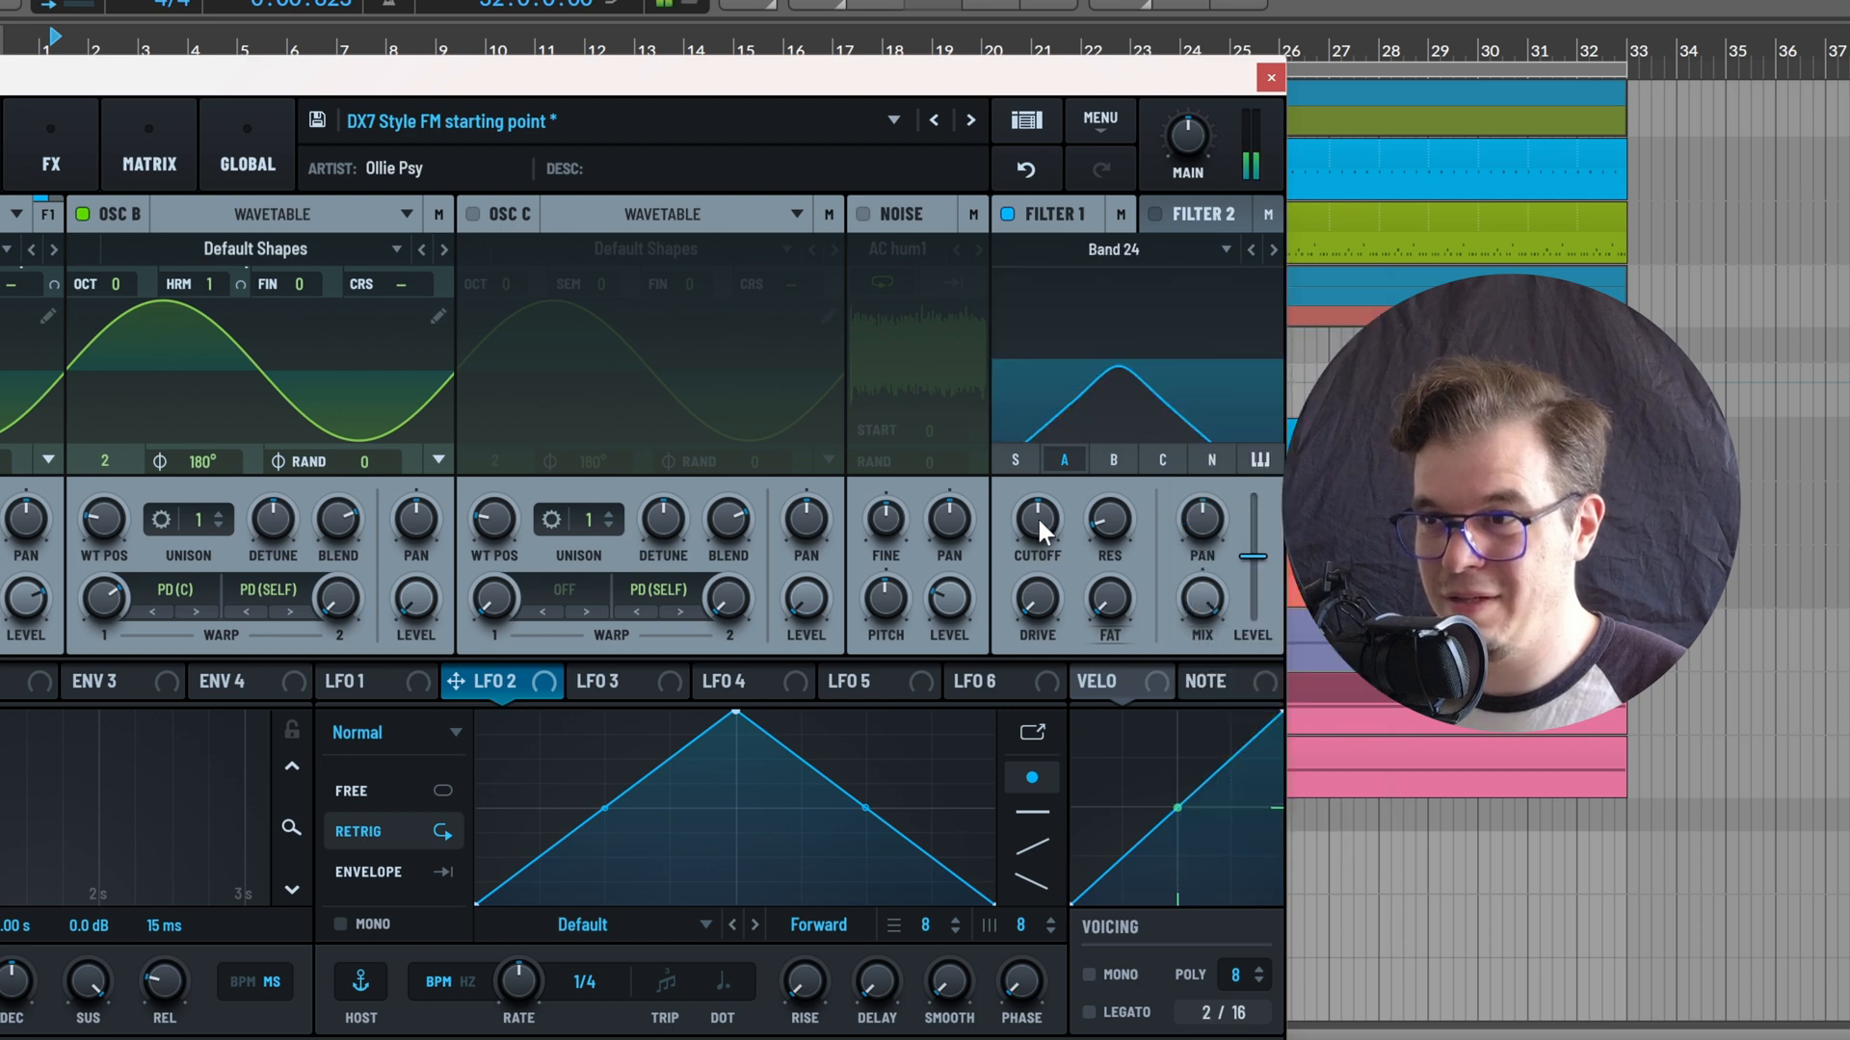
left_click_drag(1037, 516, 528, 385)
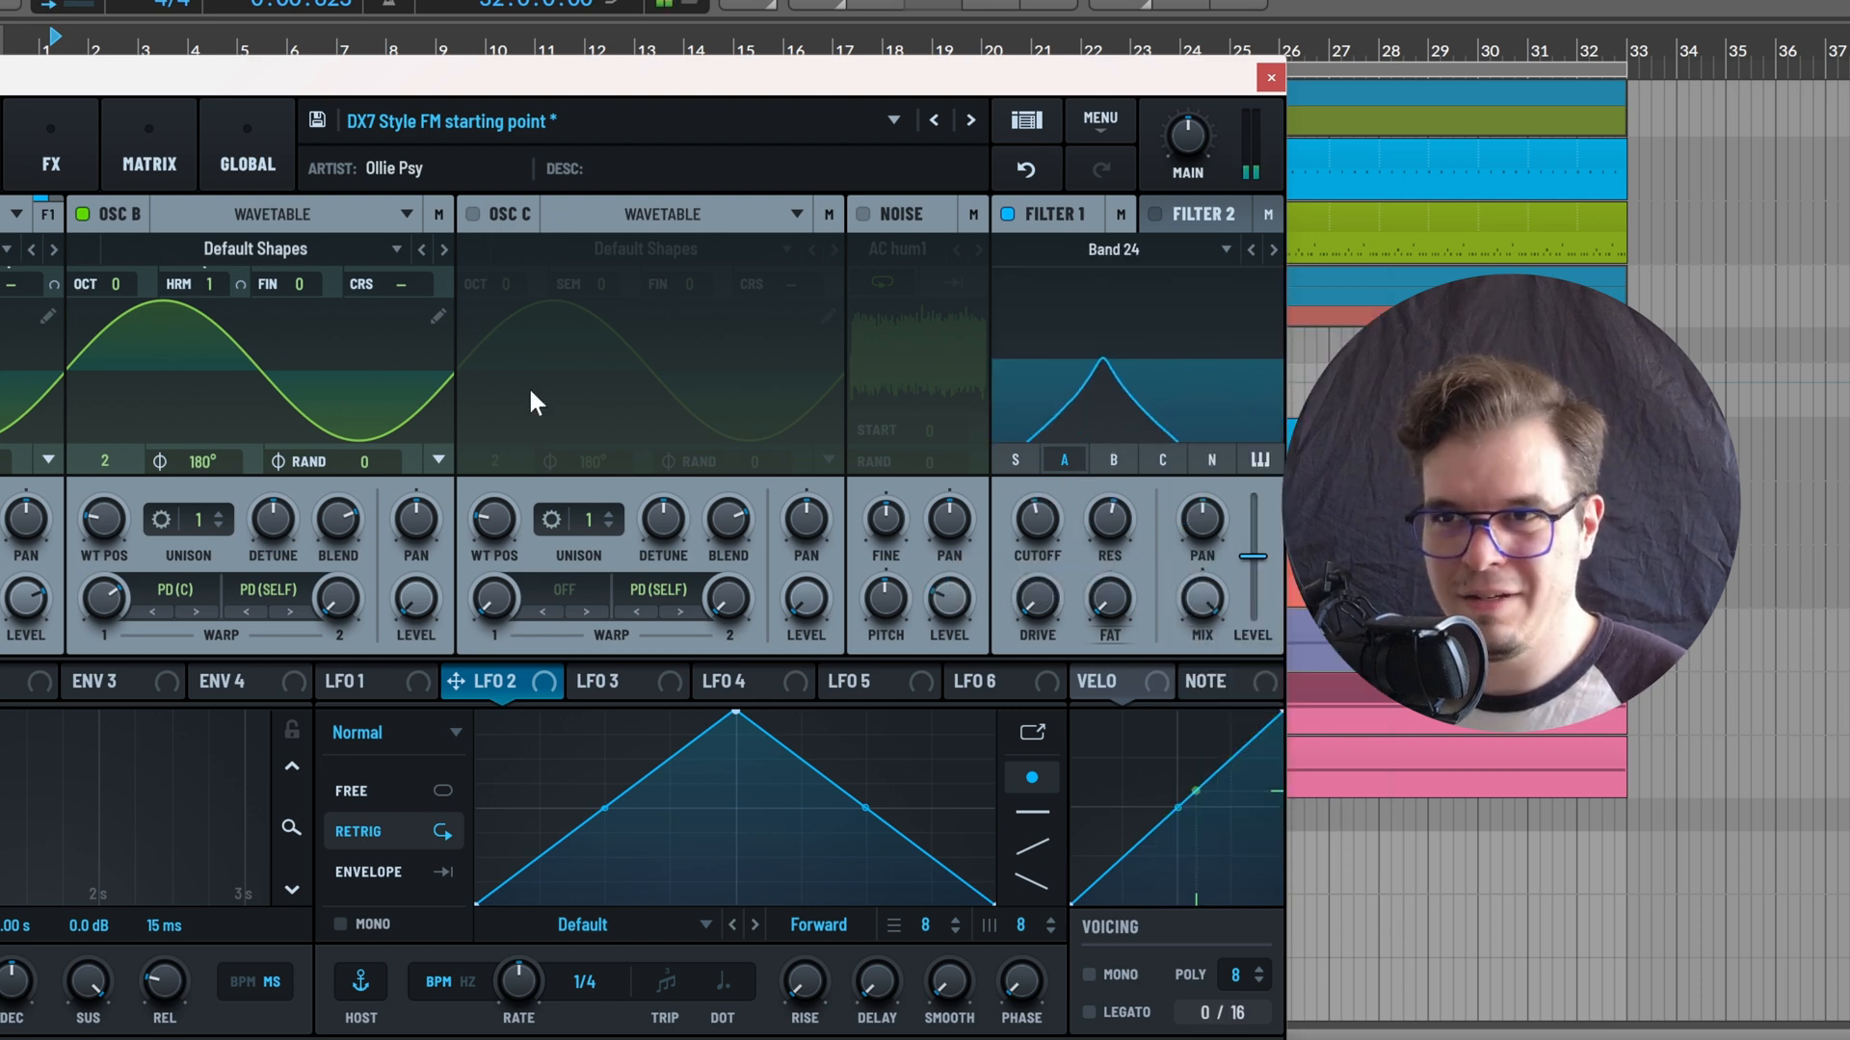
Visit the effects rack, return to the oscillator view and readjust Filter 1's cutoff
left_click(51, 154)
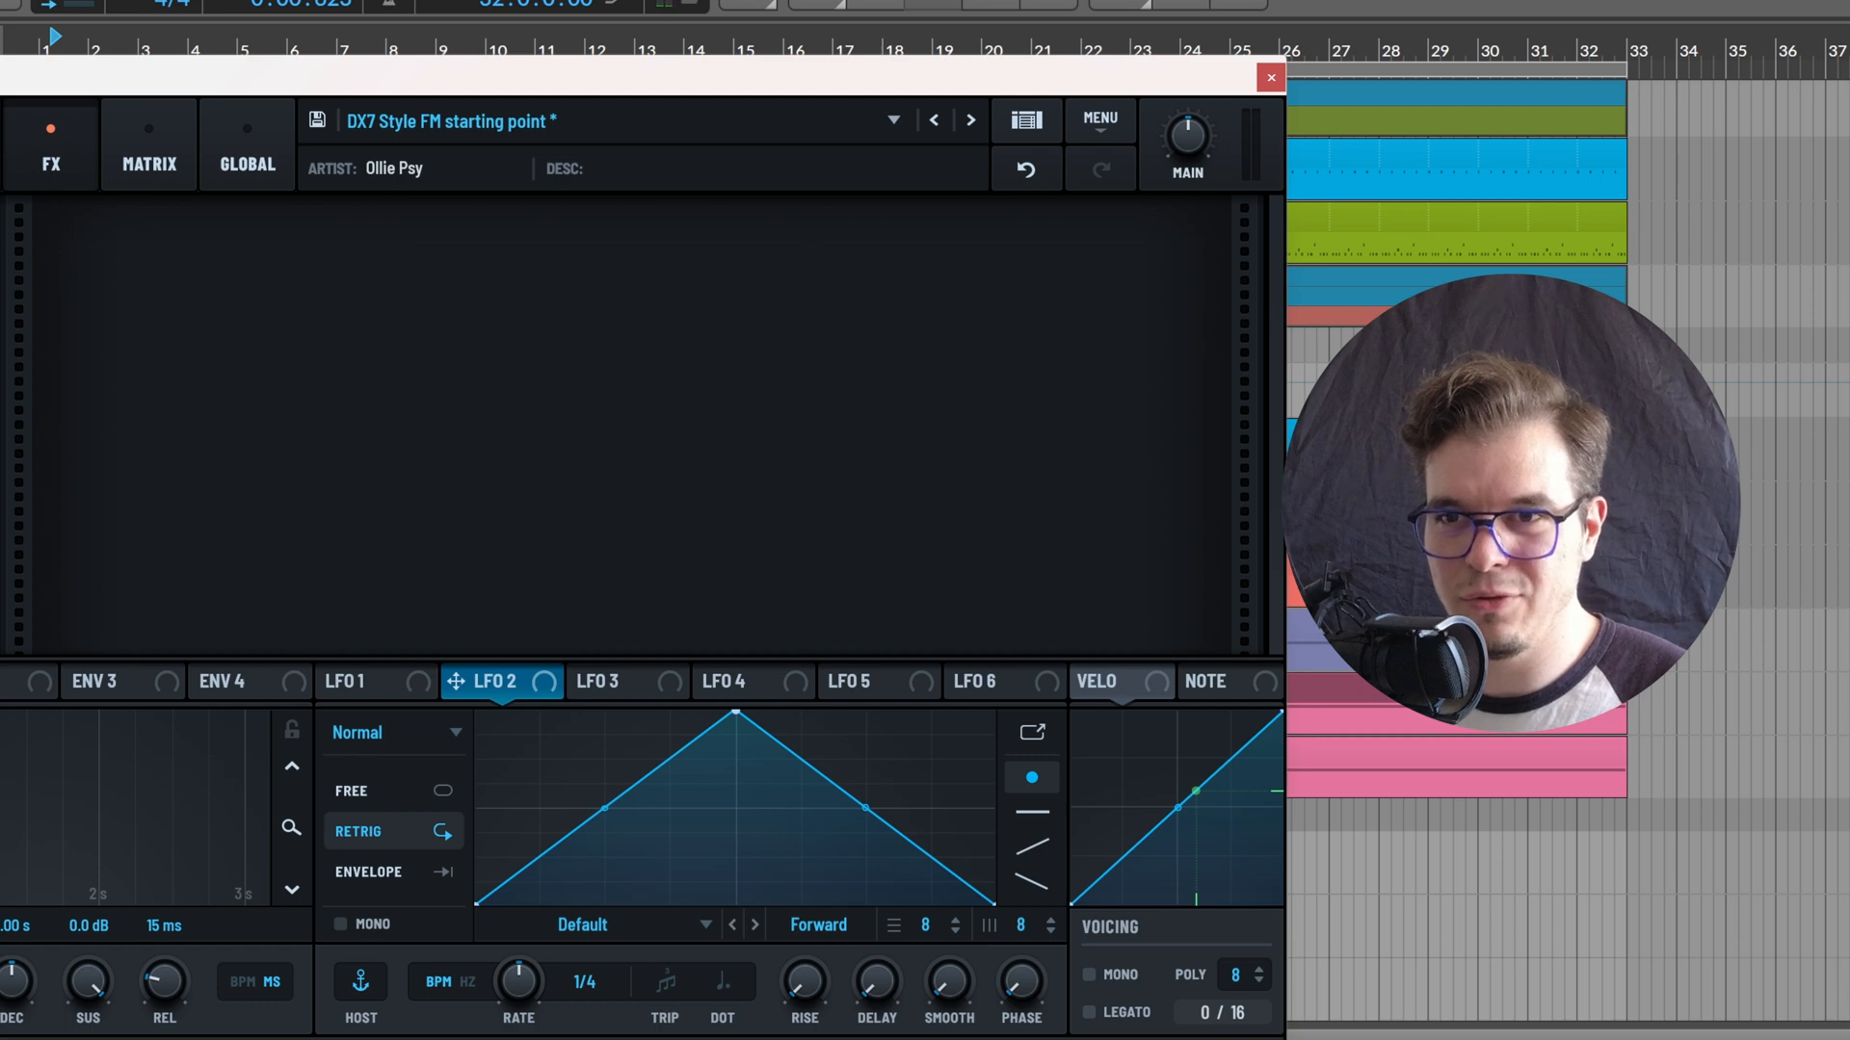
left_click(0, 321)
left_click(0, 154)
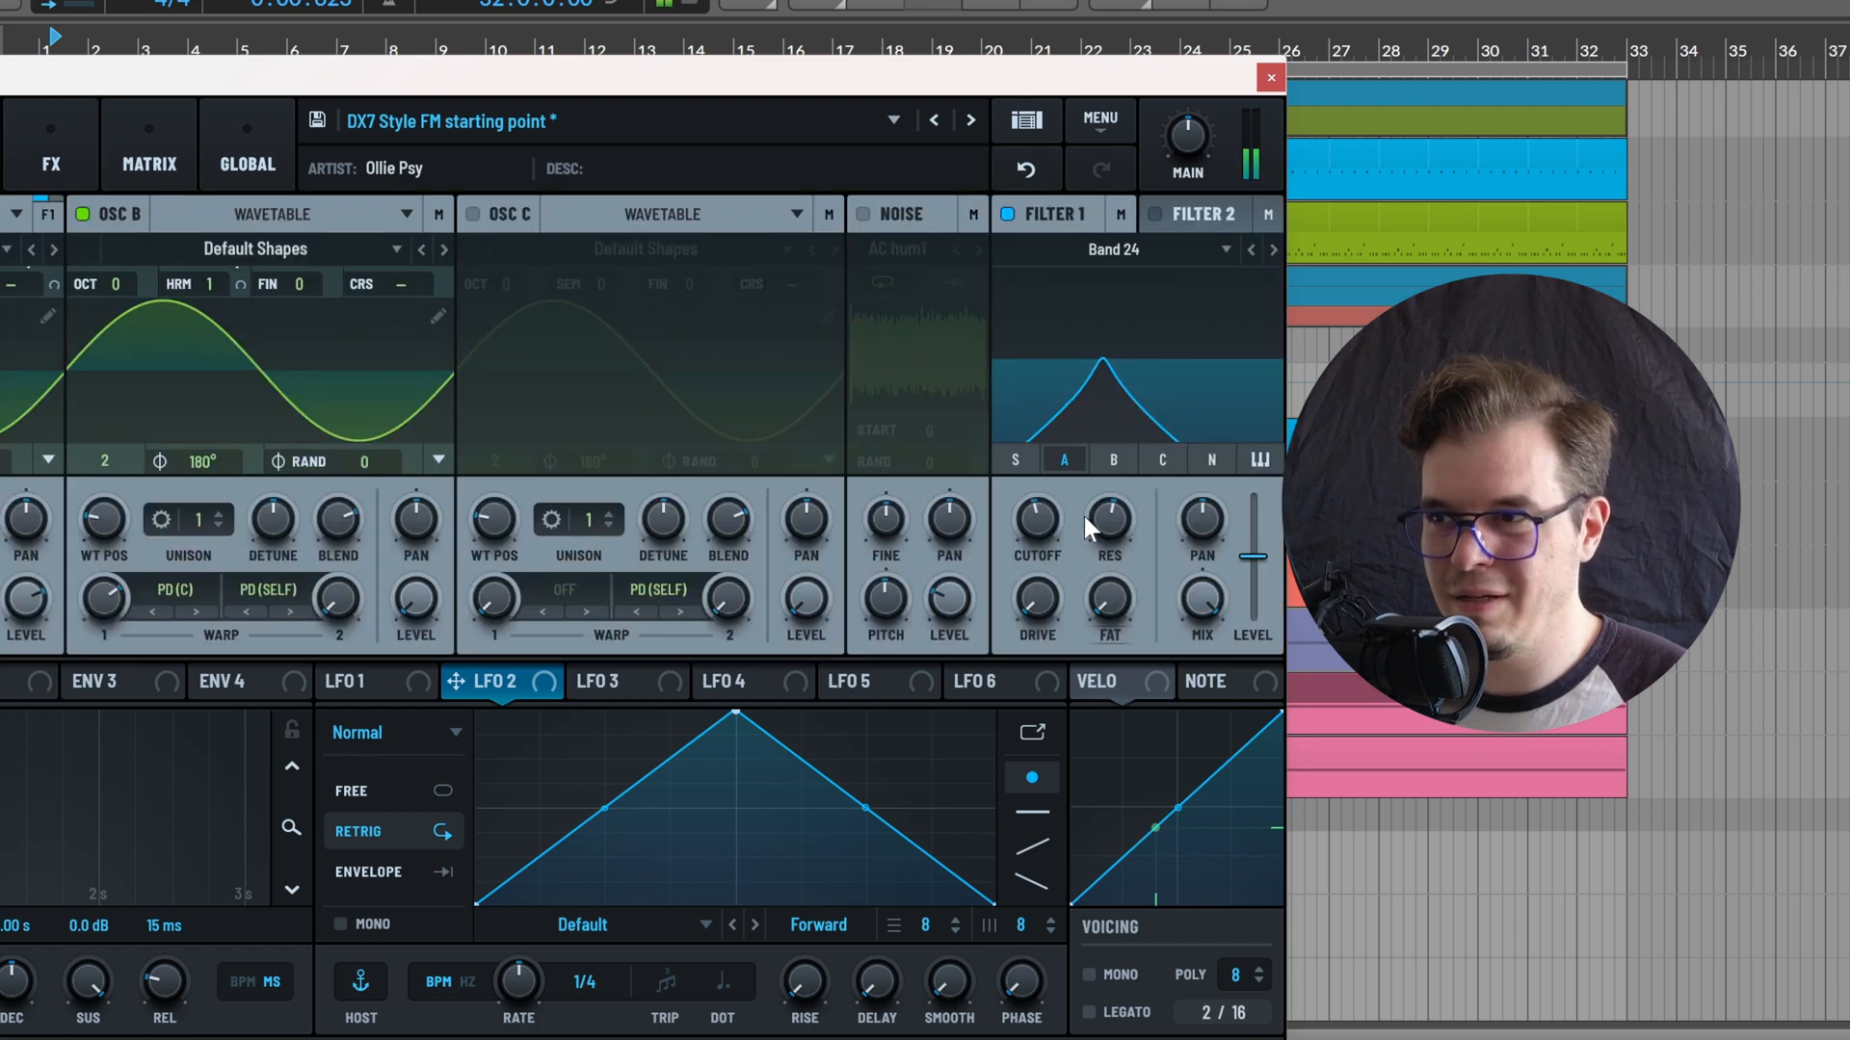
left_click_drag(1038, 518, 1143, 476)
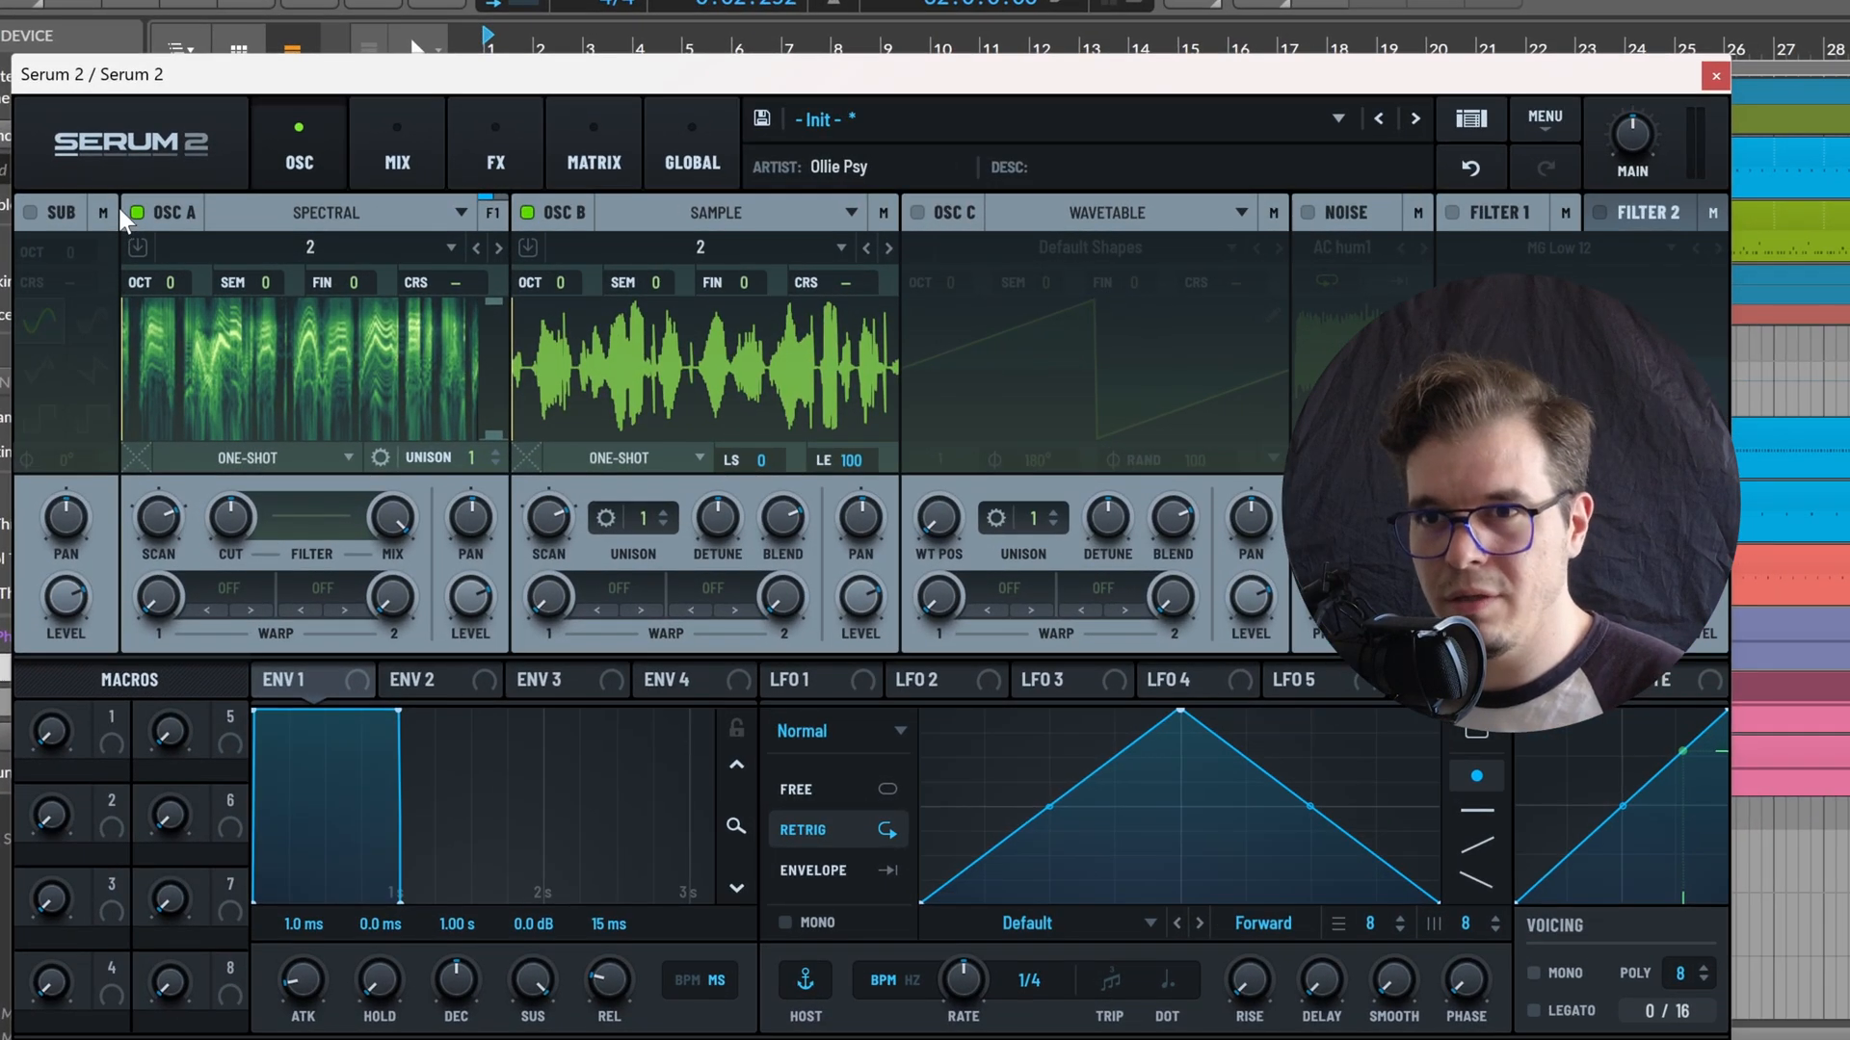
Play oscillator B's sample alone, turn oscillator B off and switch the spectral oscillator A back on
left_click(156, 204)
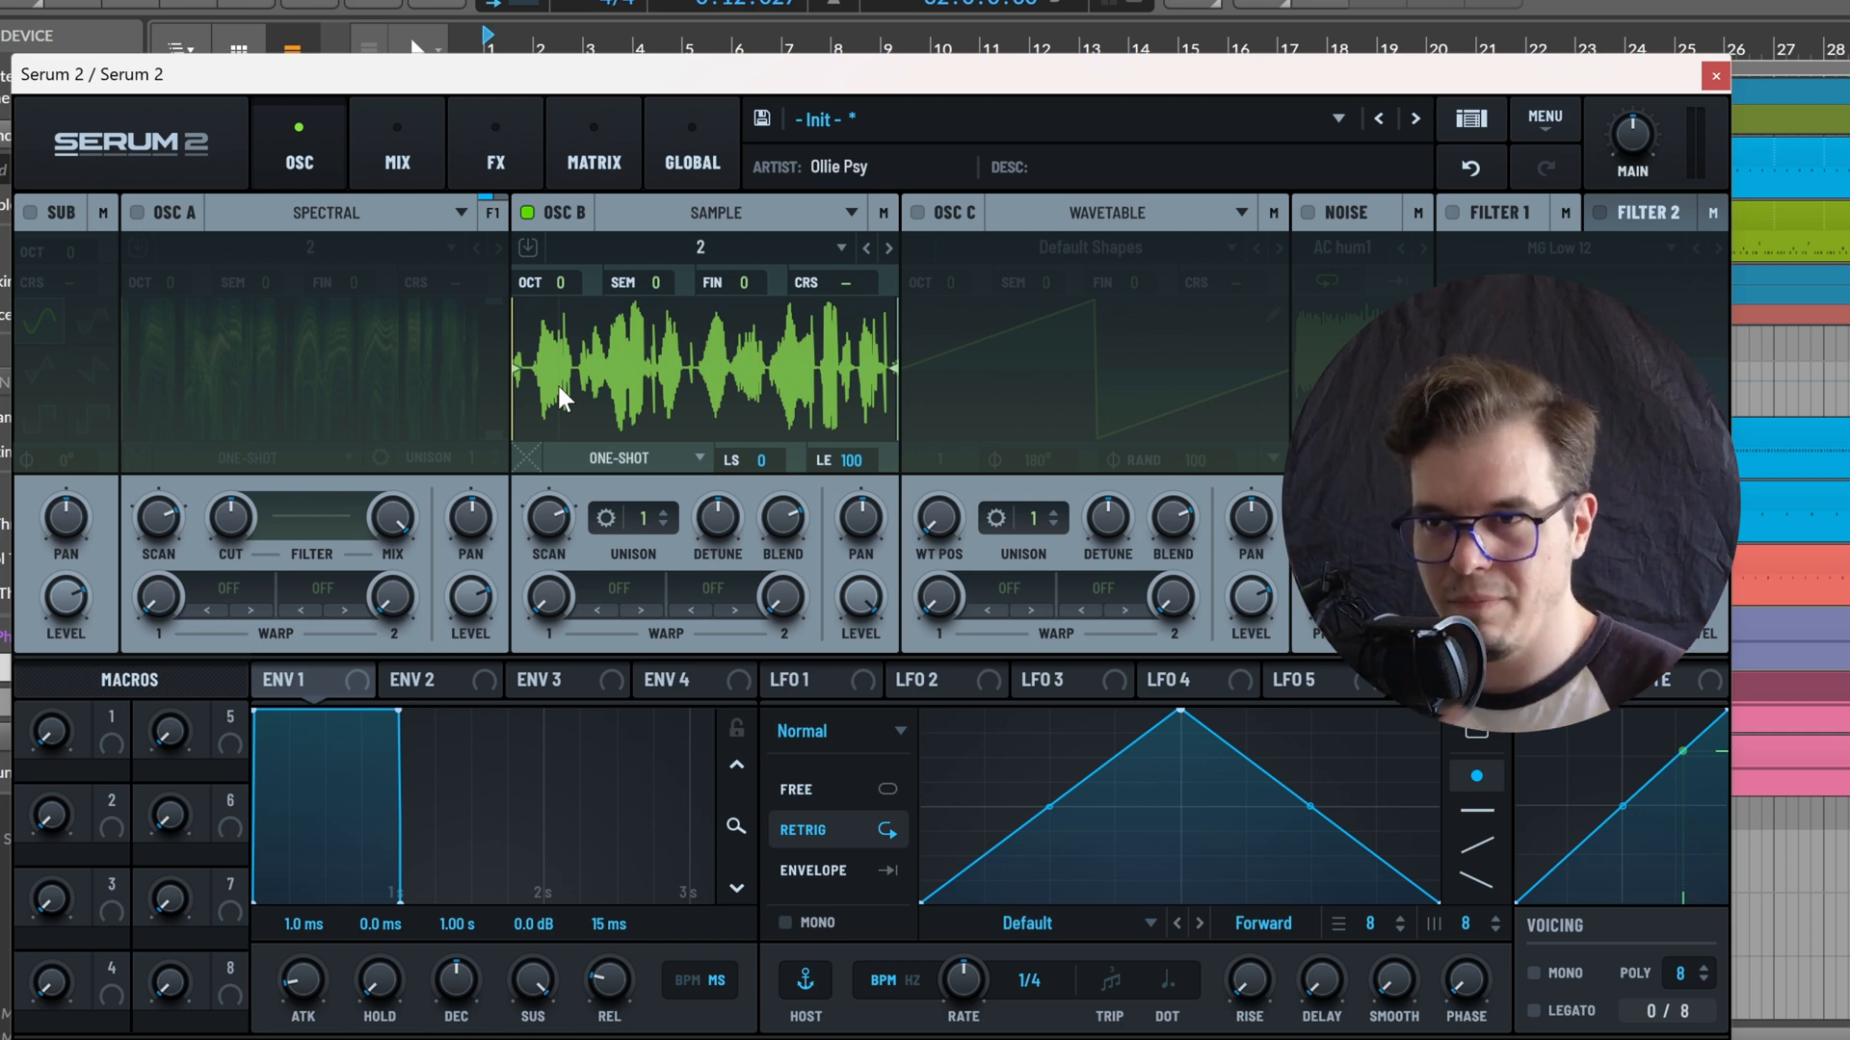
left_click(527, 214)
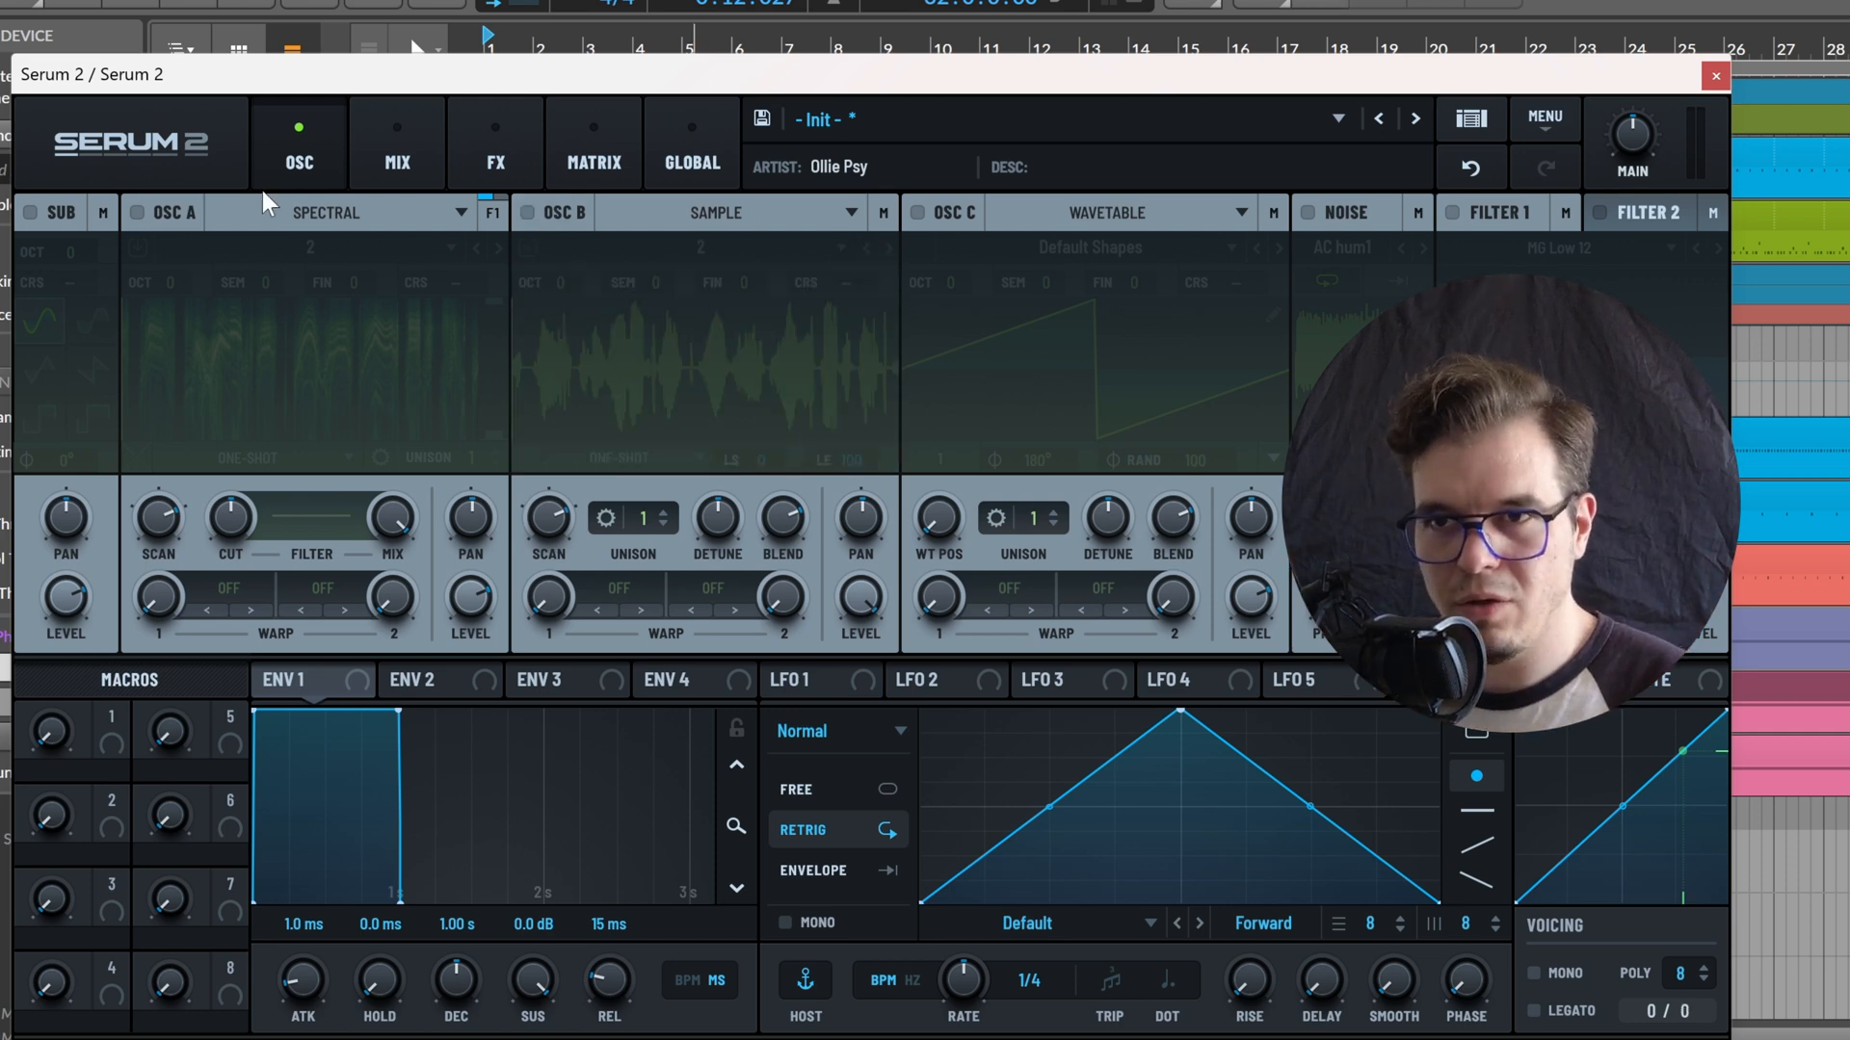
left_click(136, 212)
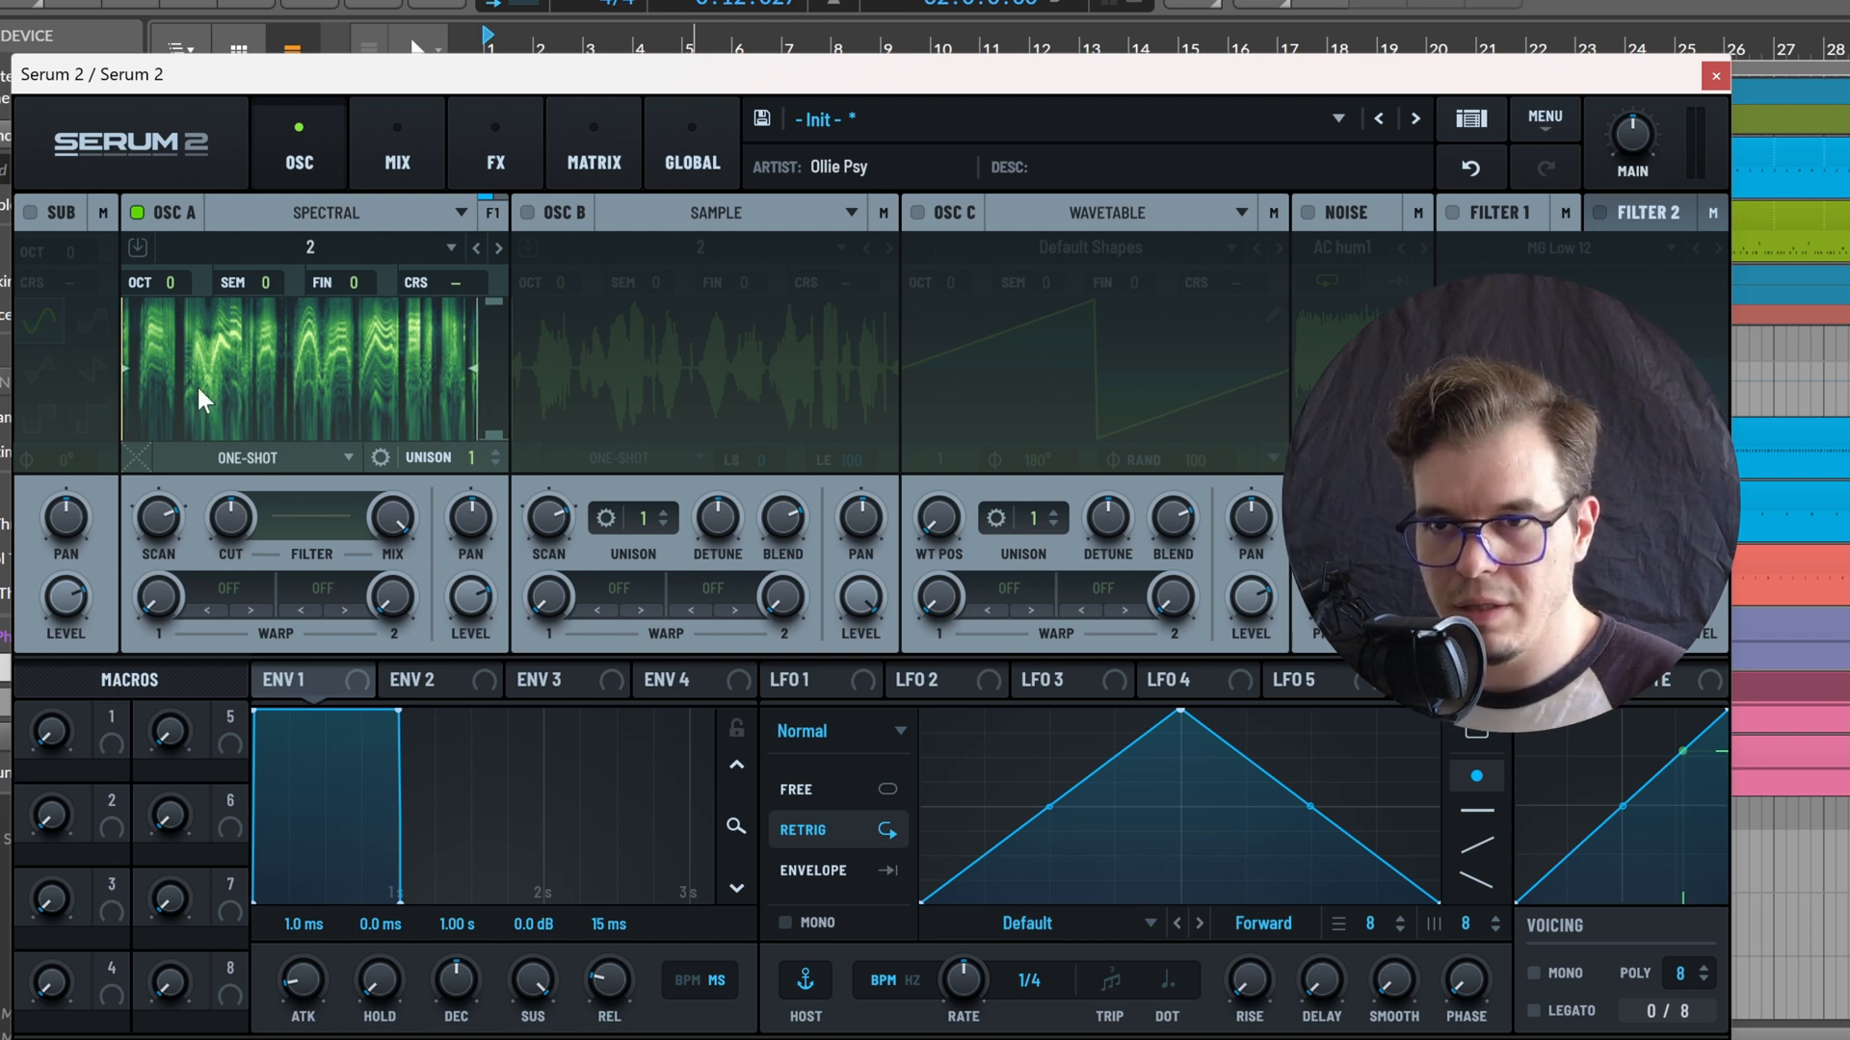
Set spectral oscillator A's playback mode to Manual and assign LFO 1 to its position
left_click(211, 460)
left_click(276, 661)
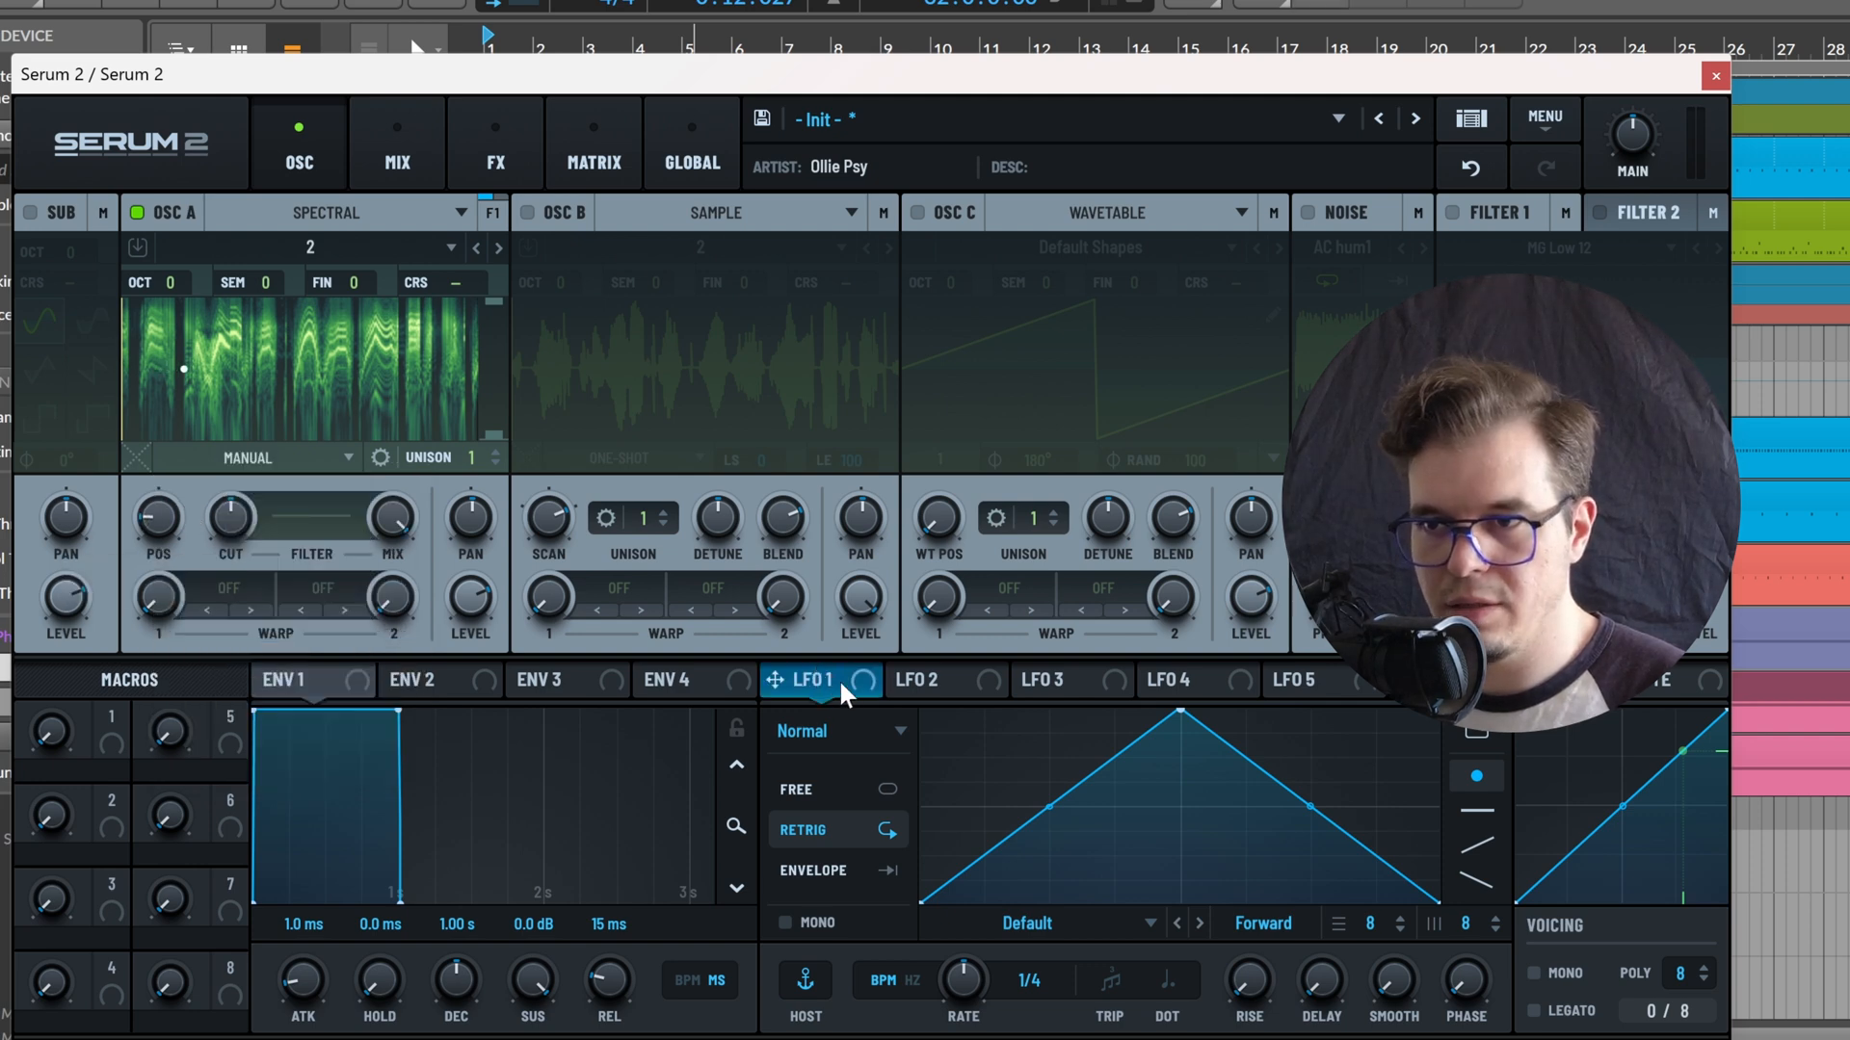
left_click_drag(775, 680, 85, 496)
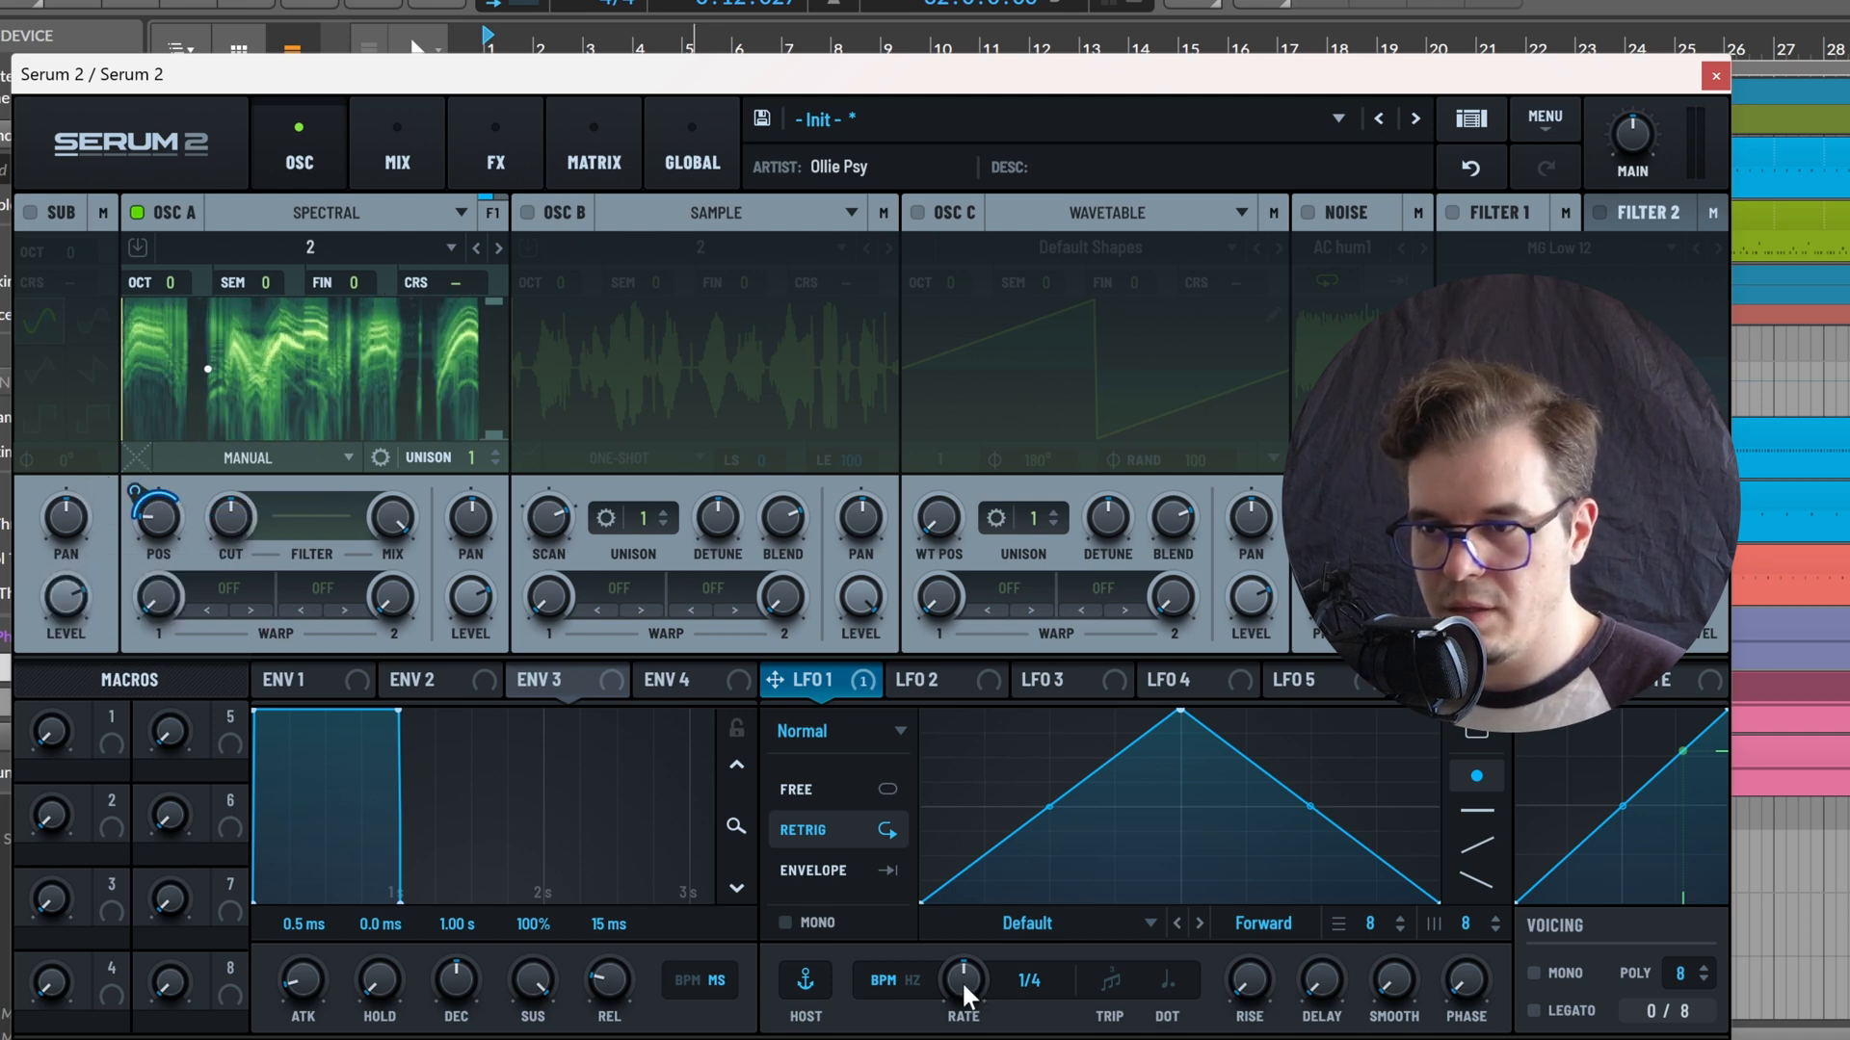
Slow LFO 1's rate to 4 bar and adjust its modulation depth on oscillator A's position
left_click_drag(968, 992, 927, 1009)
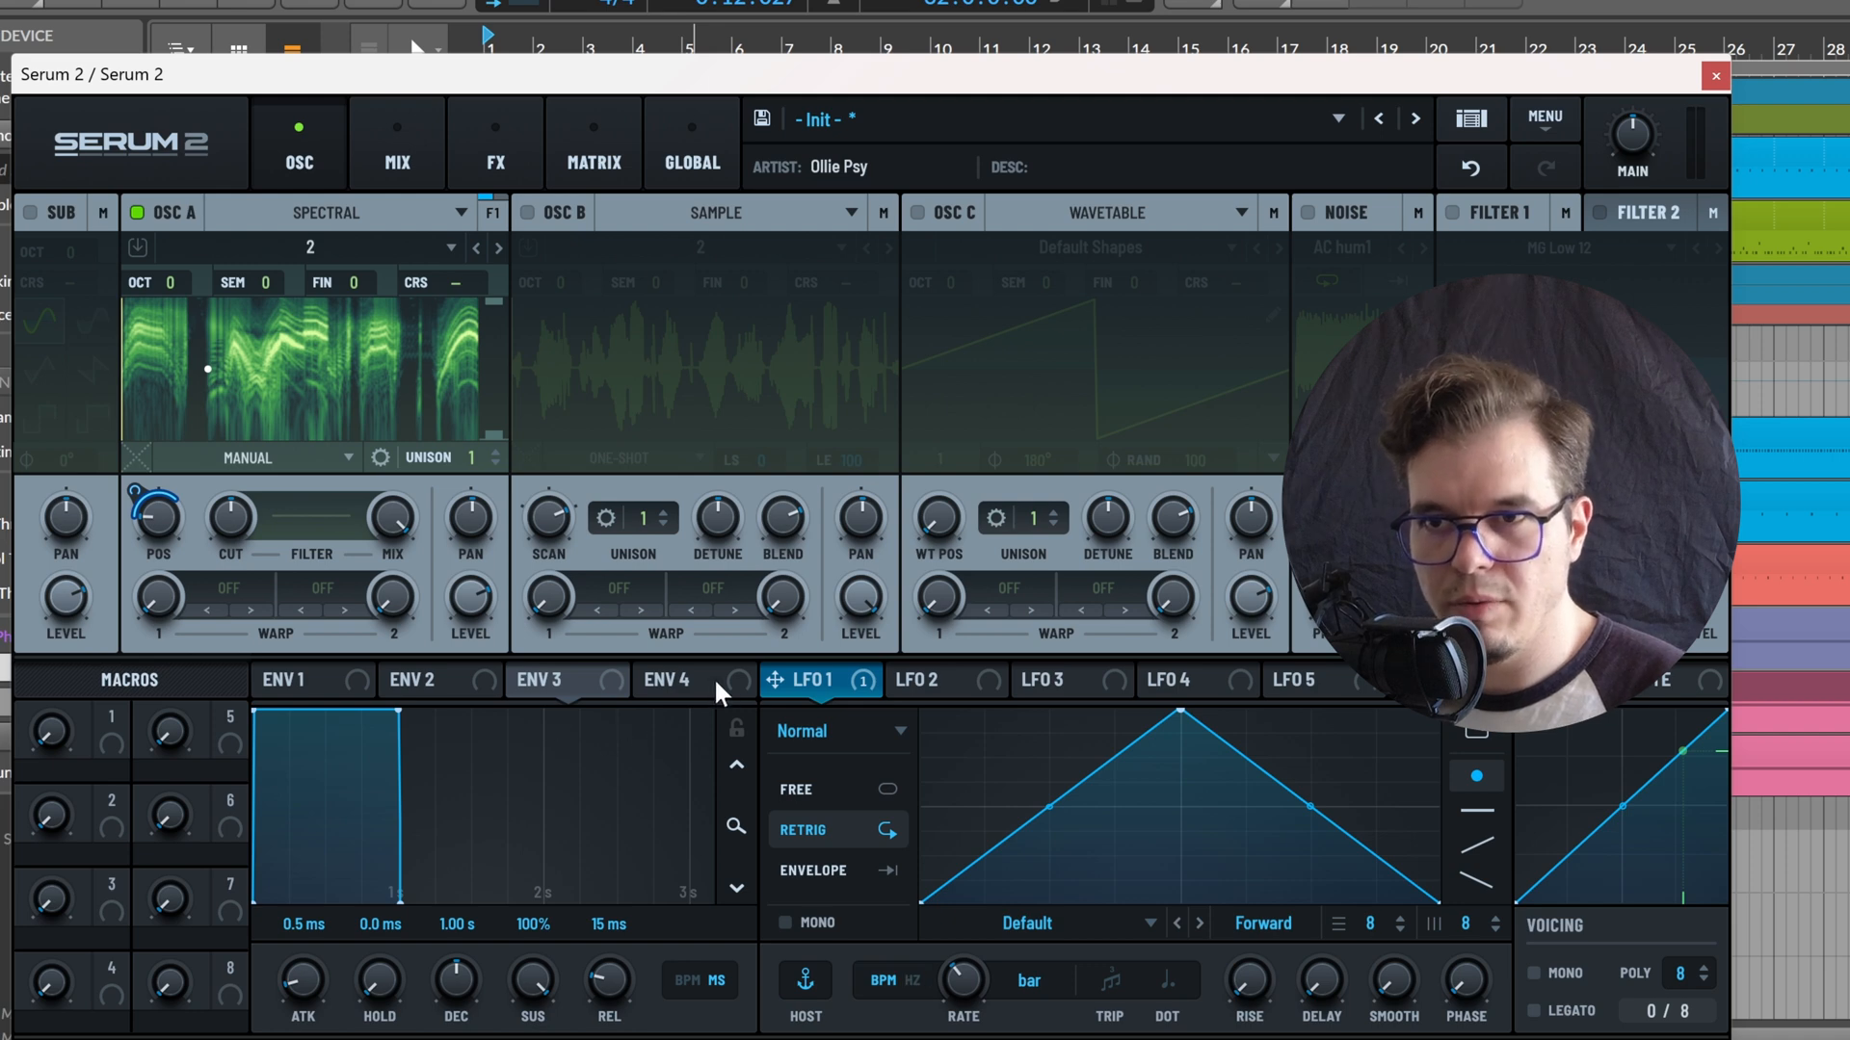
mouse_move(114, 495)
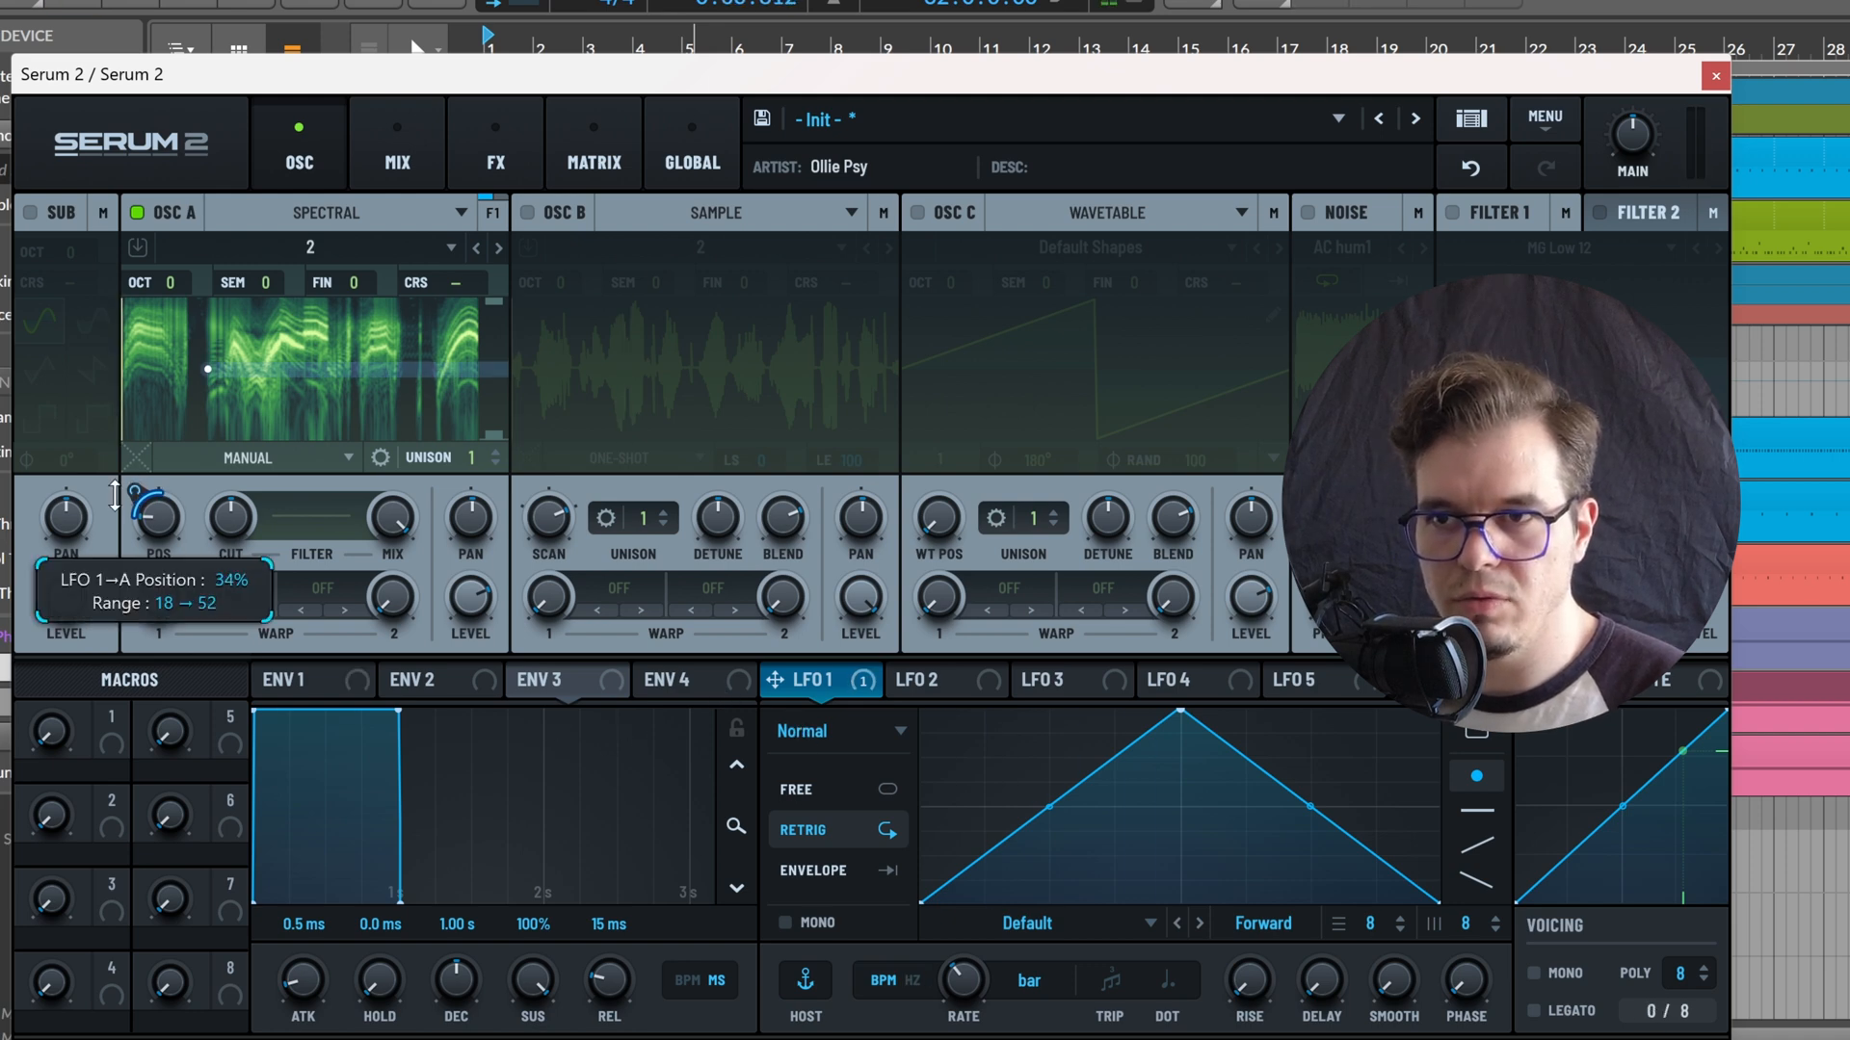
left_click_drag(113, 495, 107, 501)
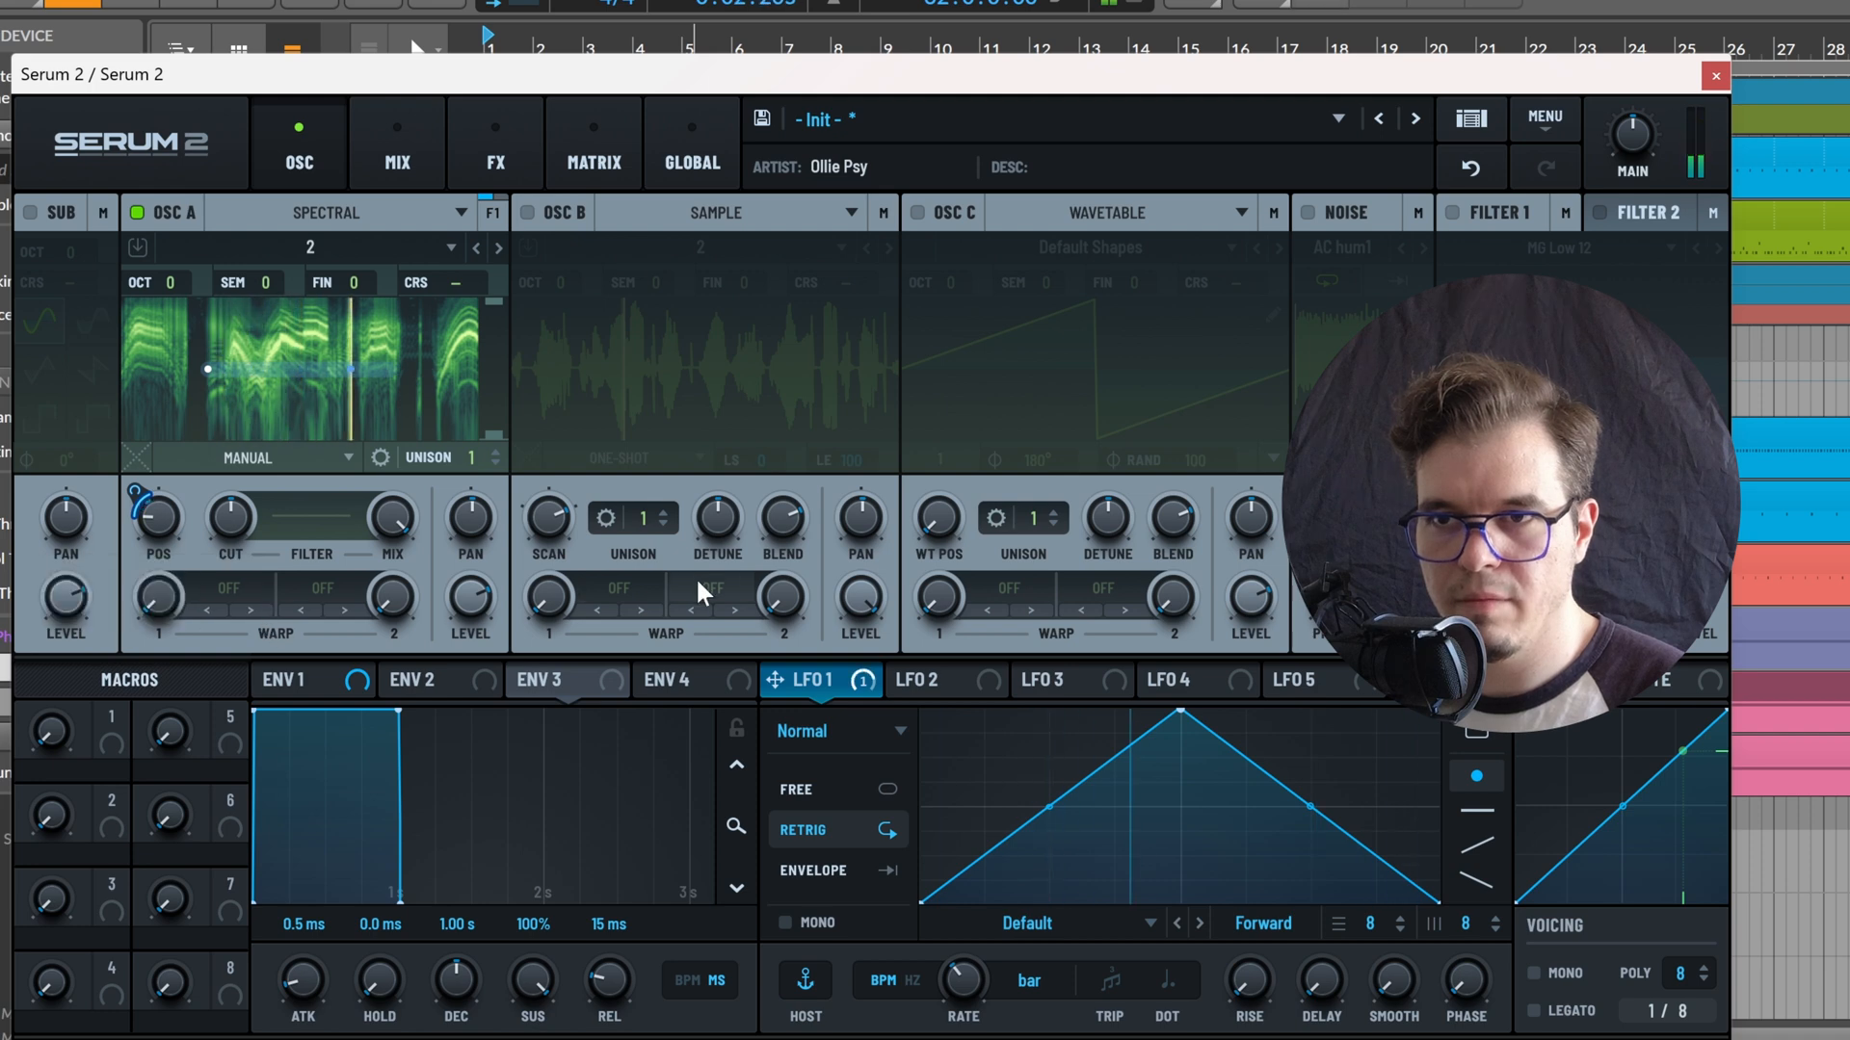
mouse_move(942, 1017)
left_mouse_down()
mouse_move(949, 996)
mouse_move(917, 1021)
mouse_move(920, 995)
left_mouse_up()
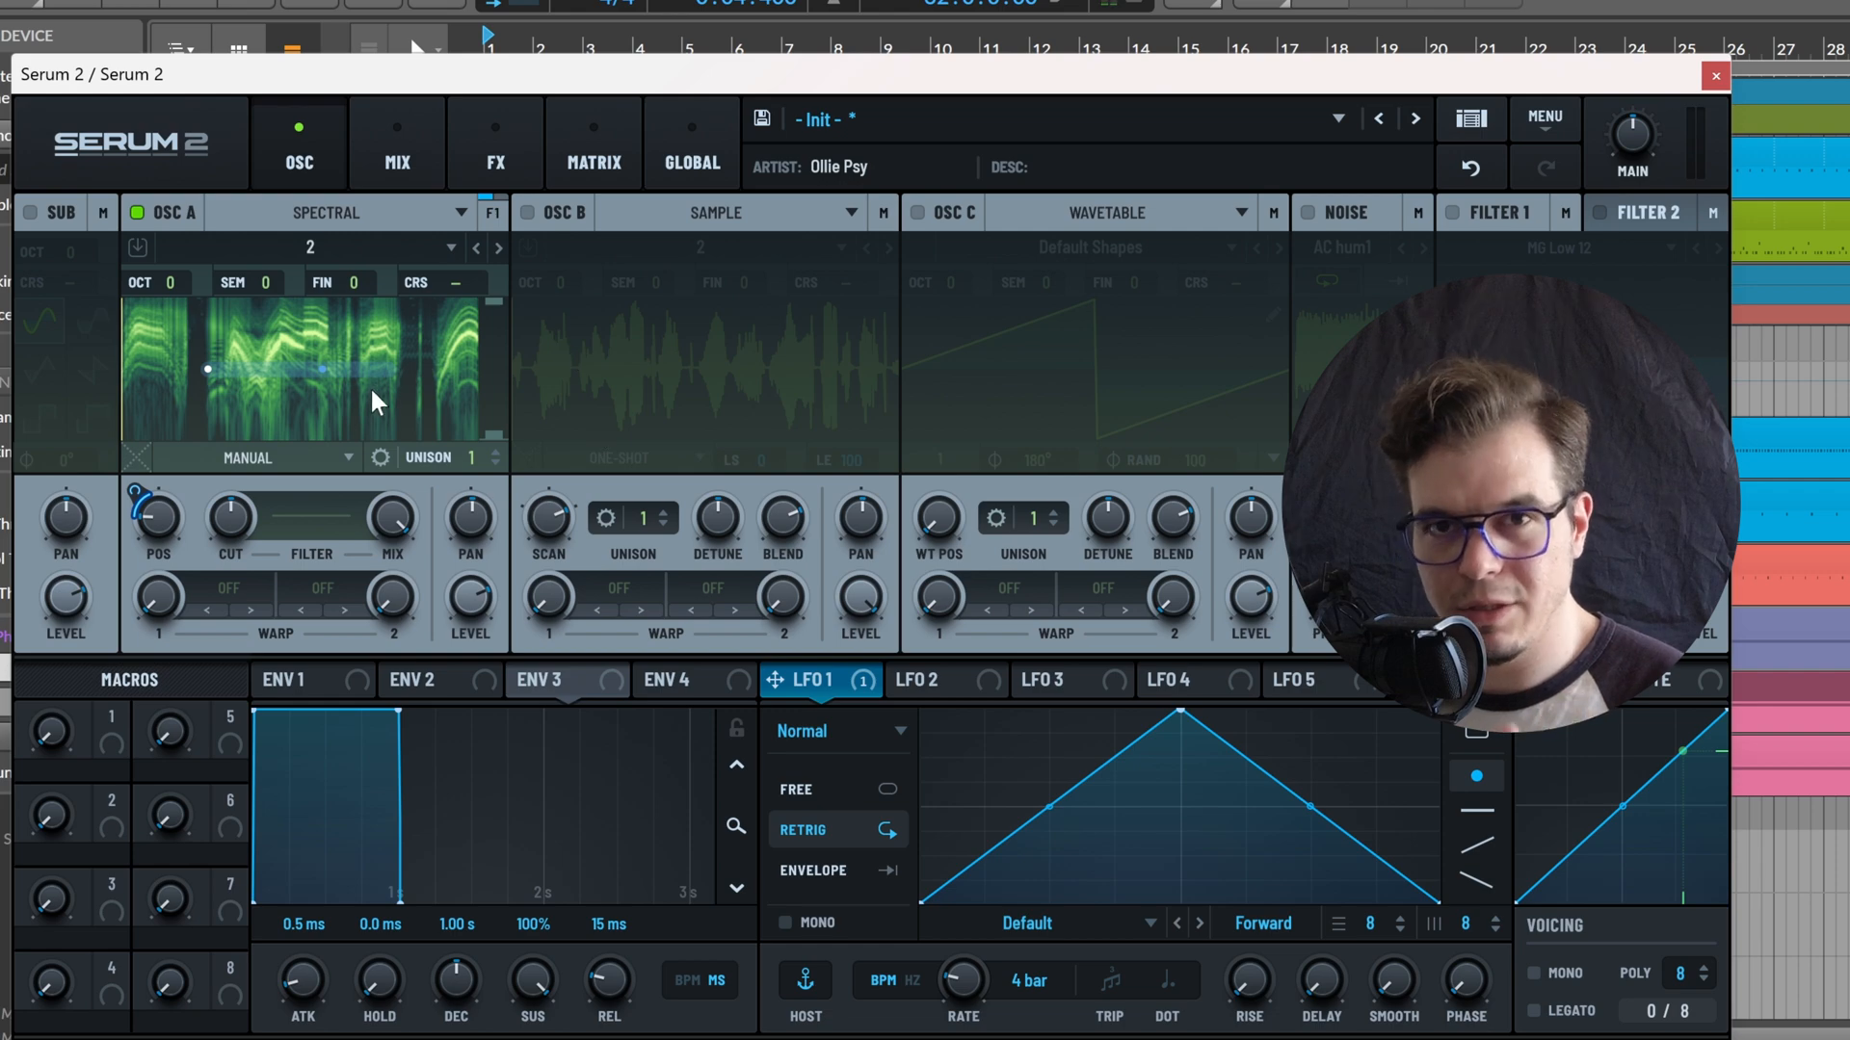
Open oscillator A's spectral filter editor and shape the curve into three zigzag dips to the floor with peaks near the midline
left_click(306, 524)
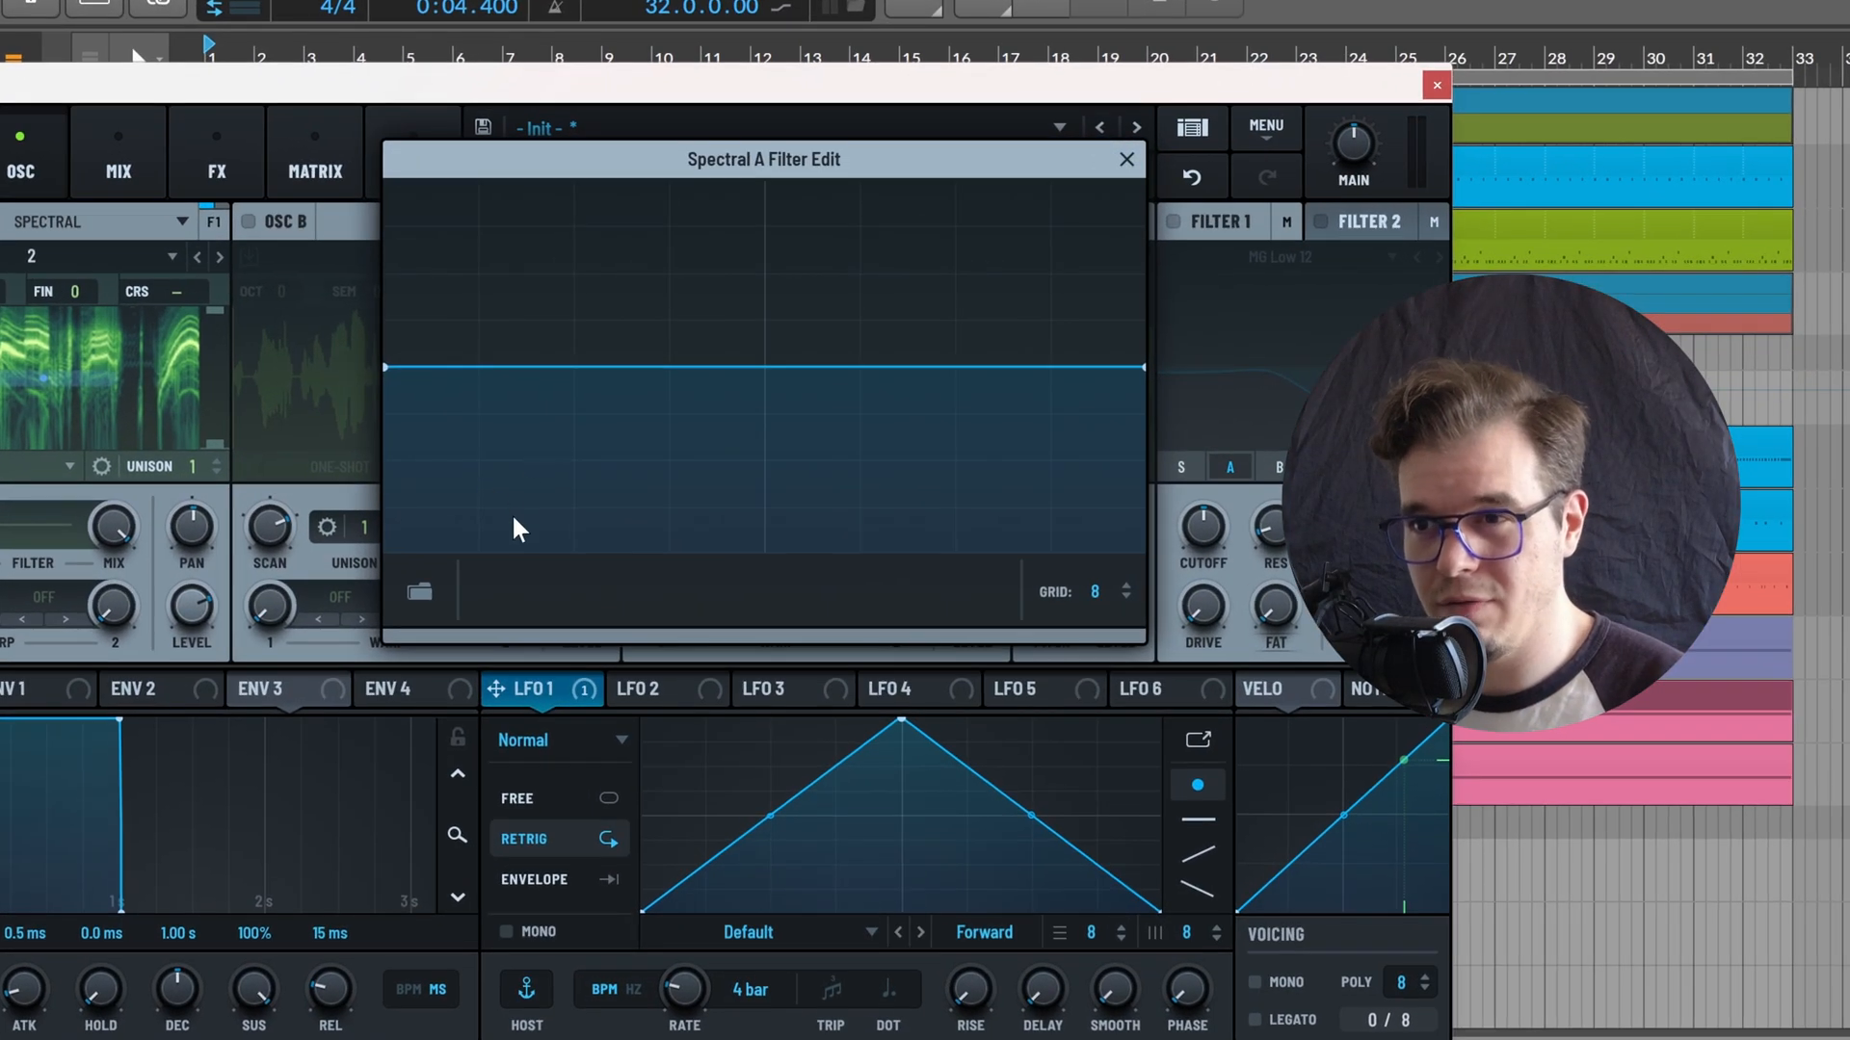
left_click_drag(476, 485, 463, 552)
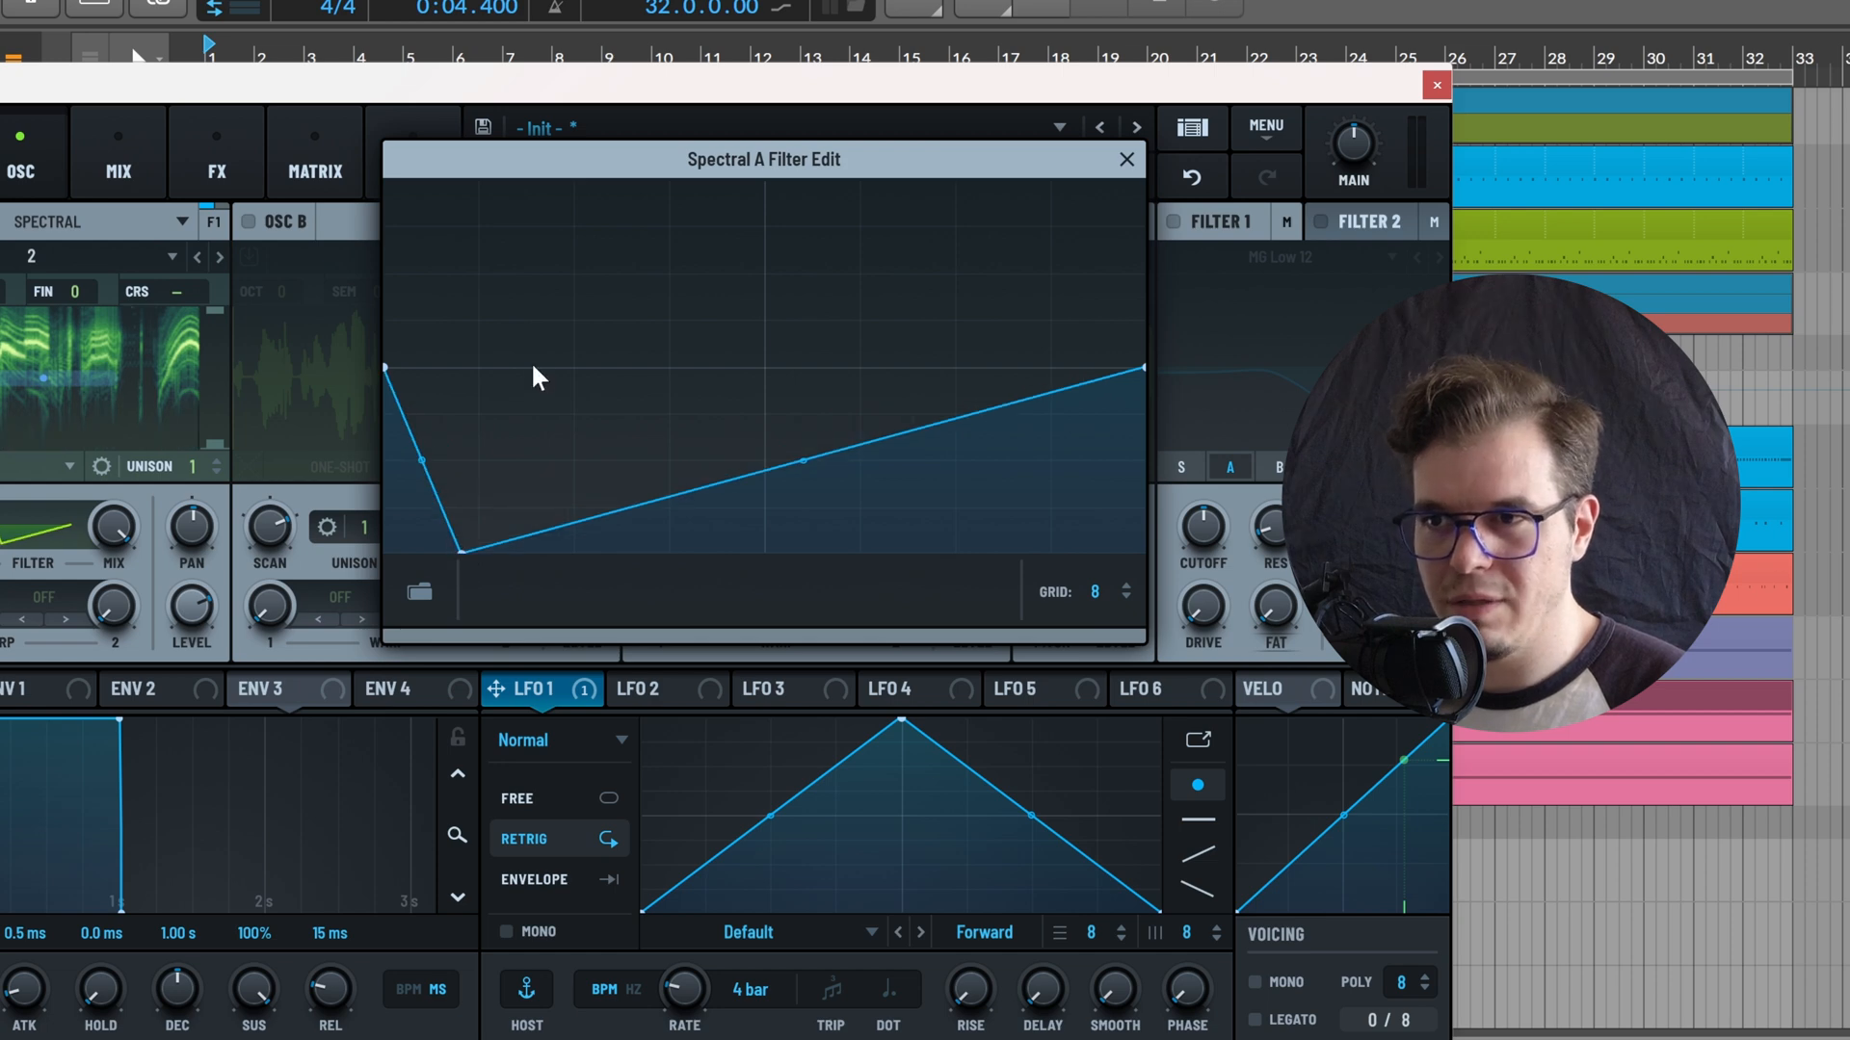
left_click_drag(540, 380, 549, 338)
double_click(599, 476)
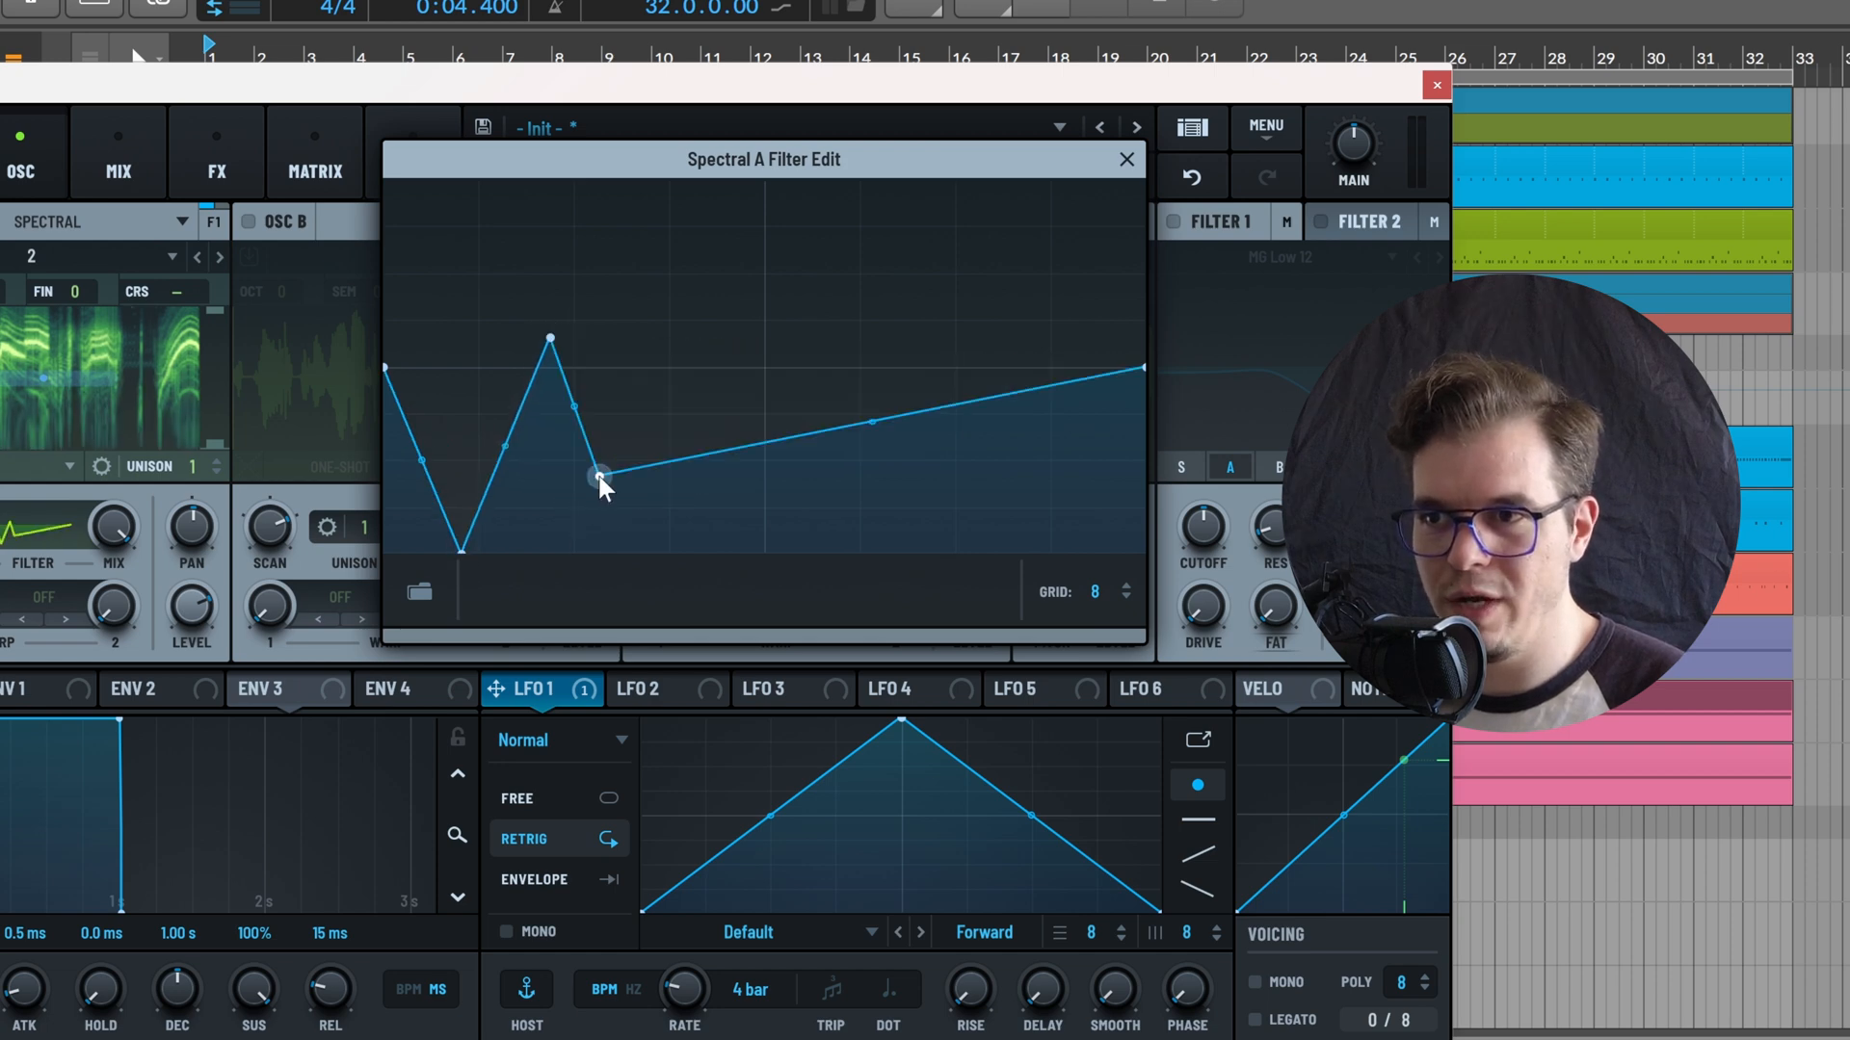
left_click_drag(599, 478, 624, 552)
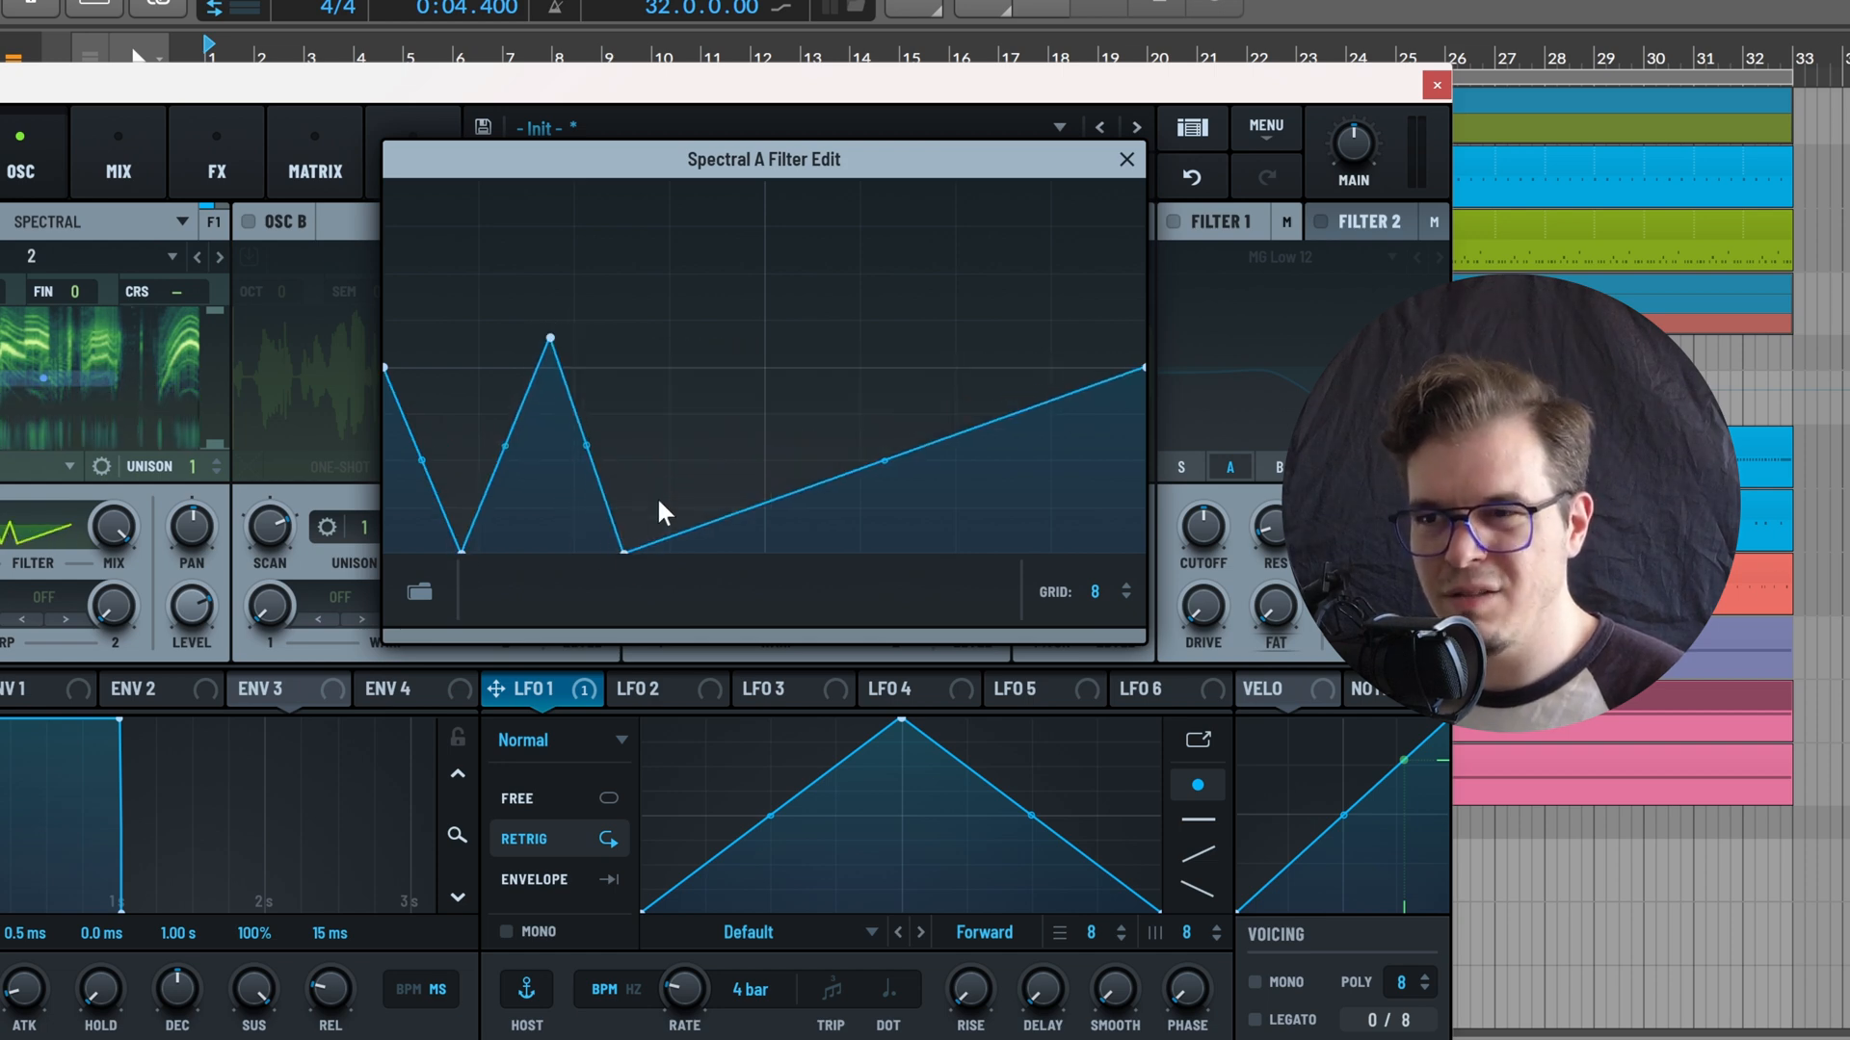
double_click(722, 343)
left_click_drag(723, 343, 724, 332)
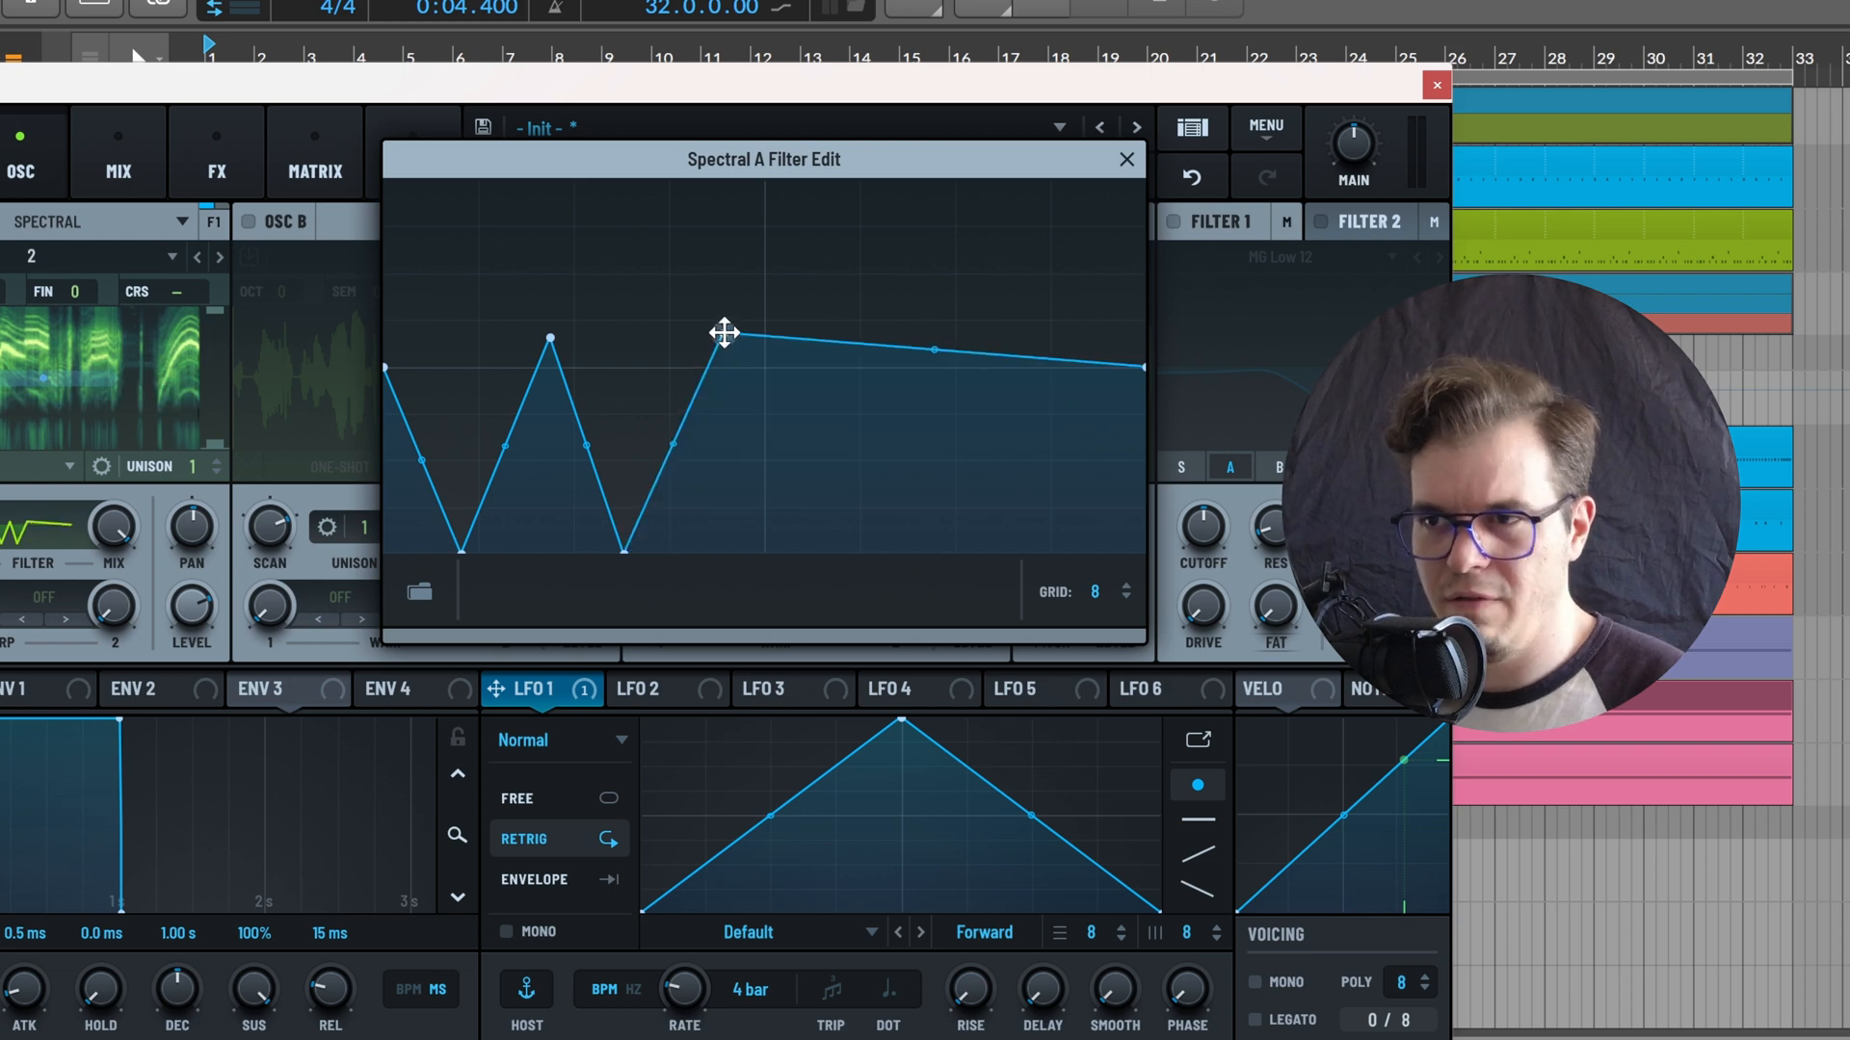
double_click(805, 507)
left_click_drag(805, 495, 809, 552)
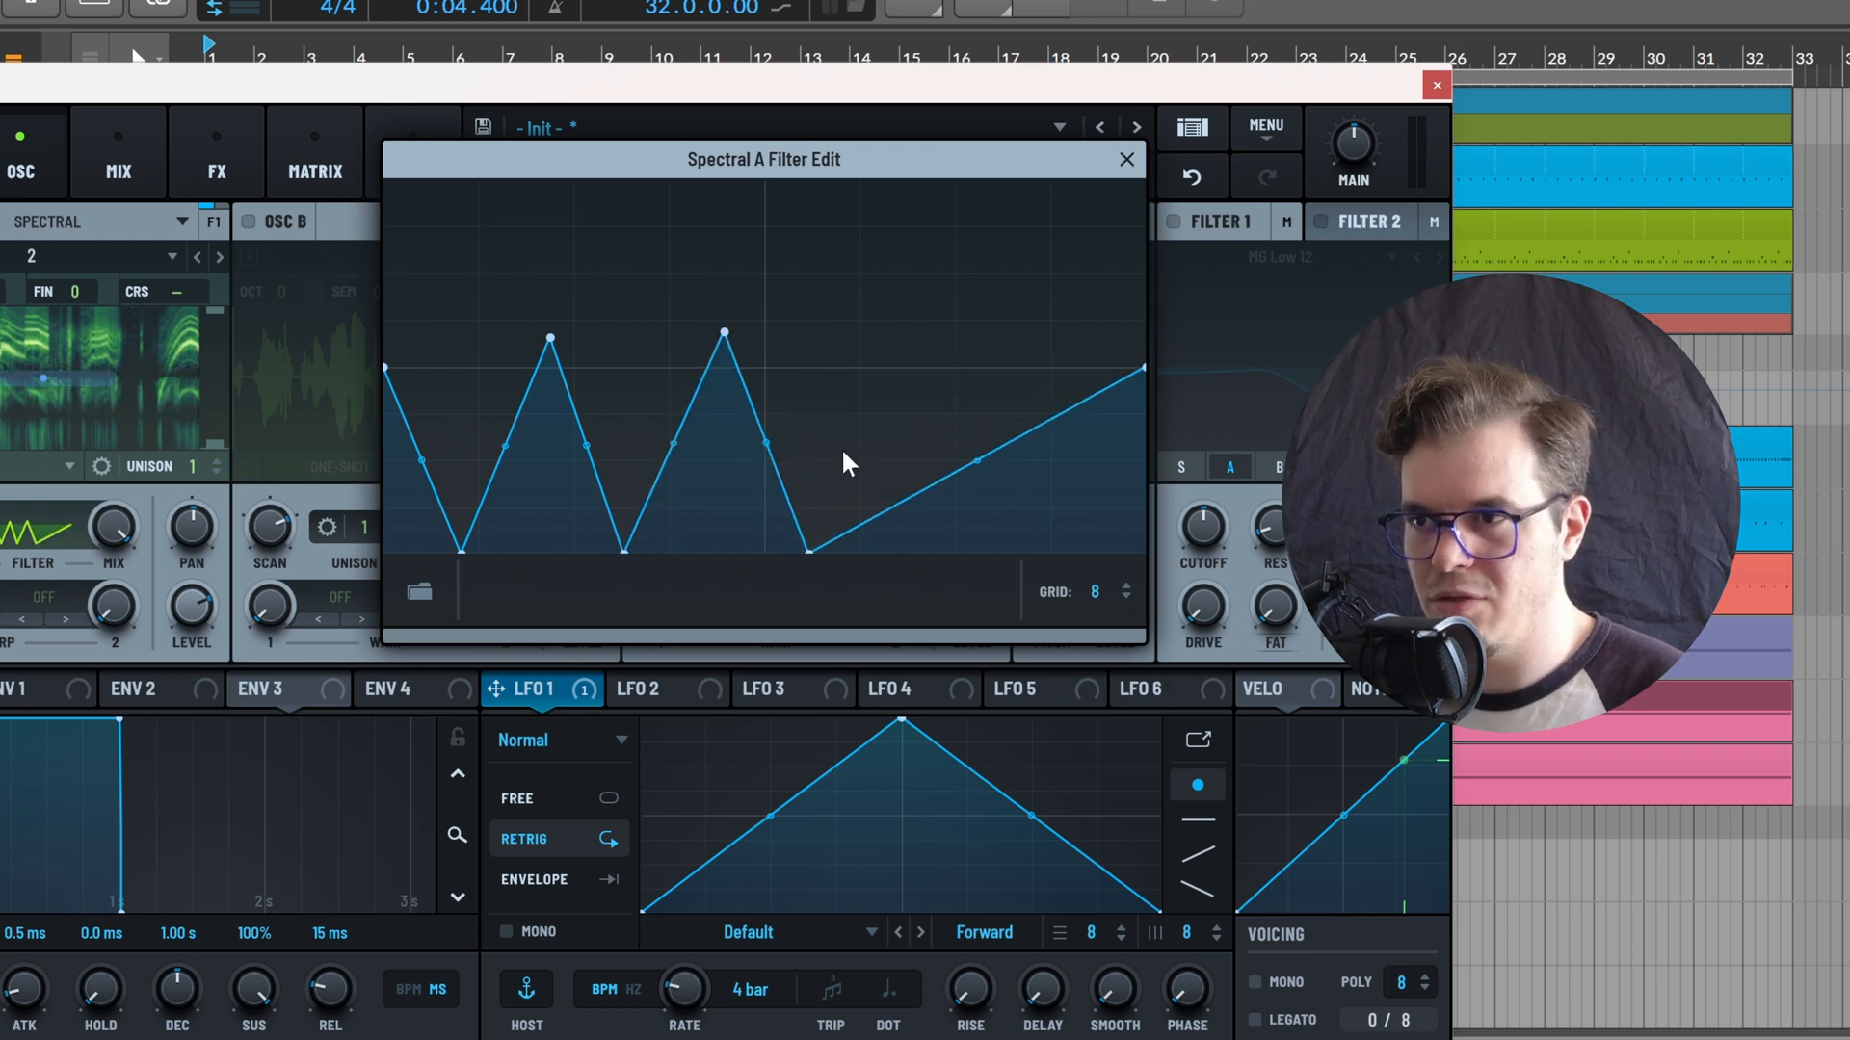
double_click(855, 357)
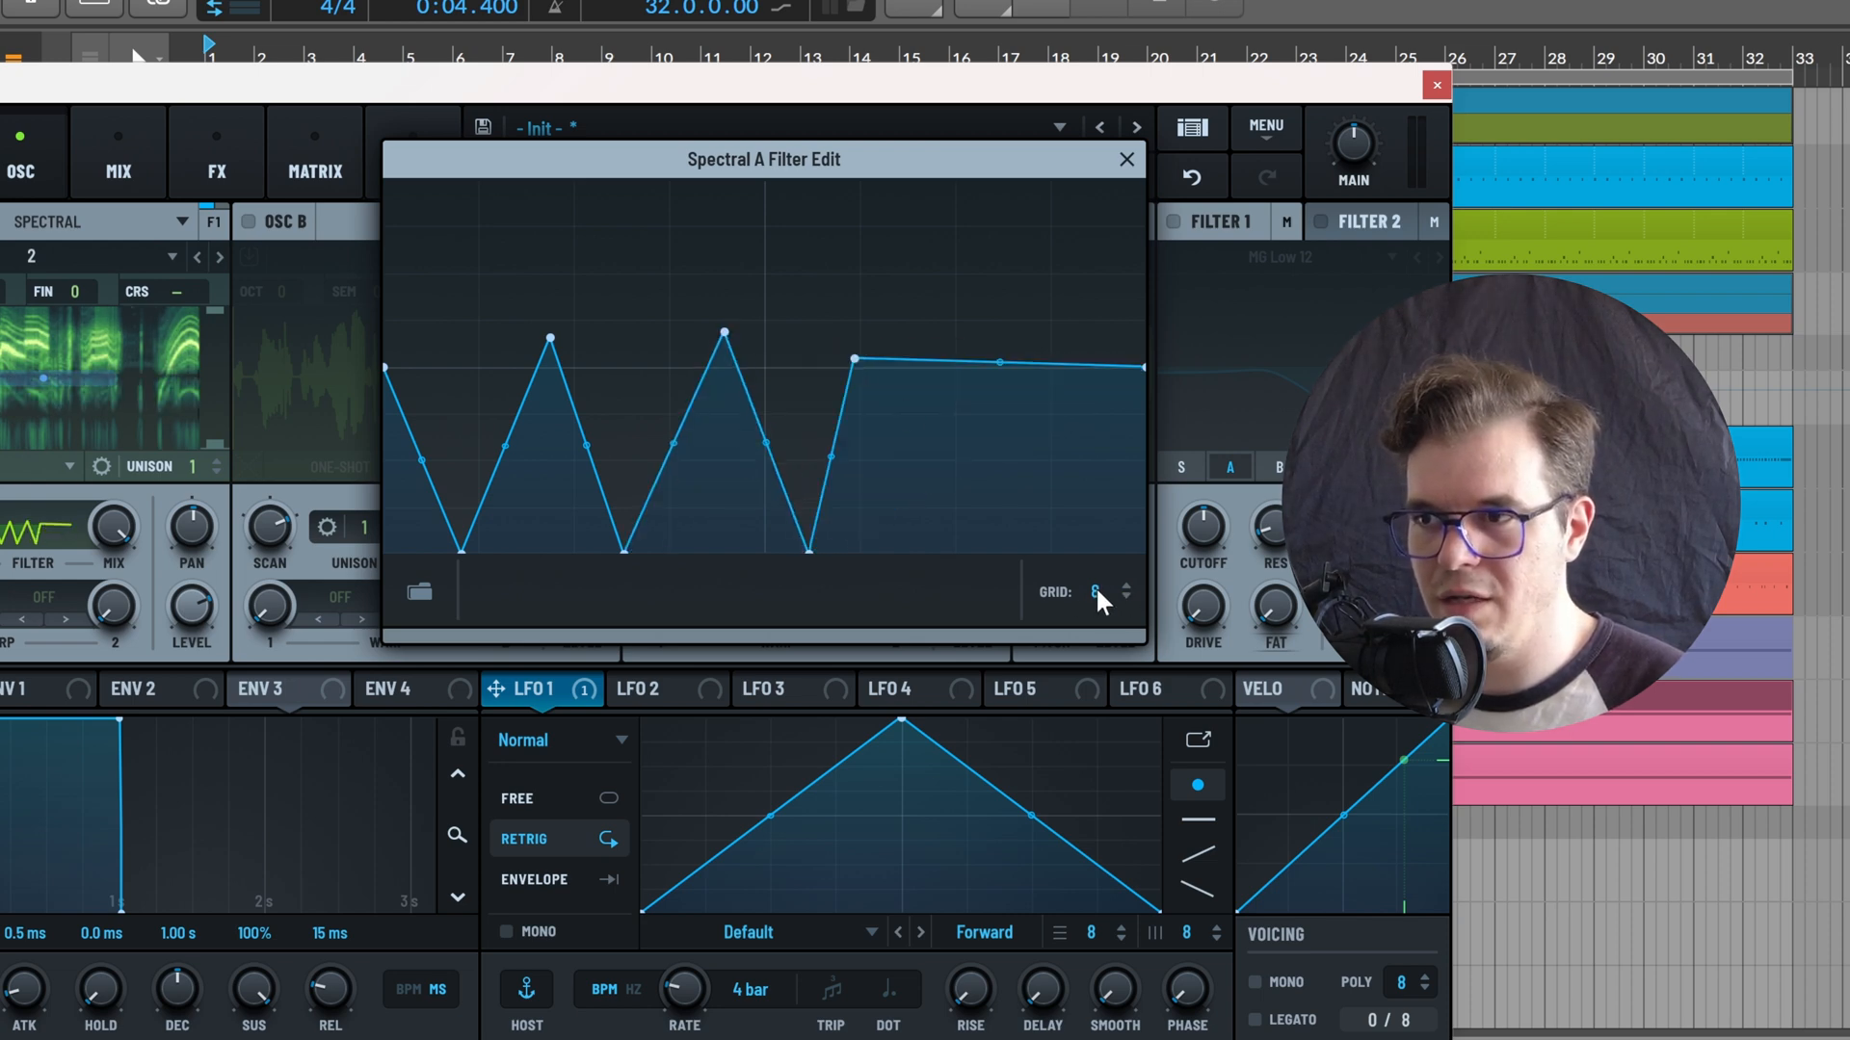
Set the filter curve's grid to 16, add uneven stepped levels across its upper frequencies and close the editor
left_click_drag(1095, 590, 1179, 518)
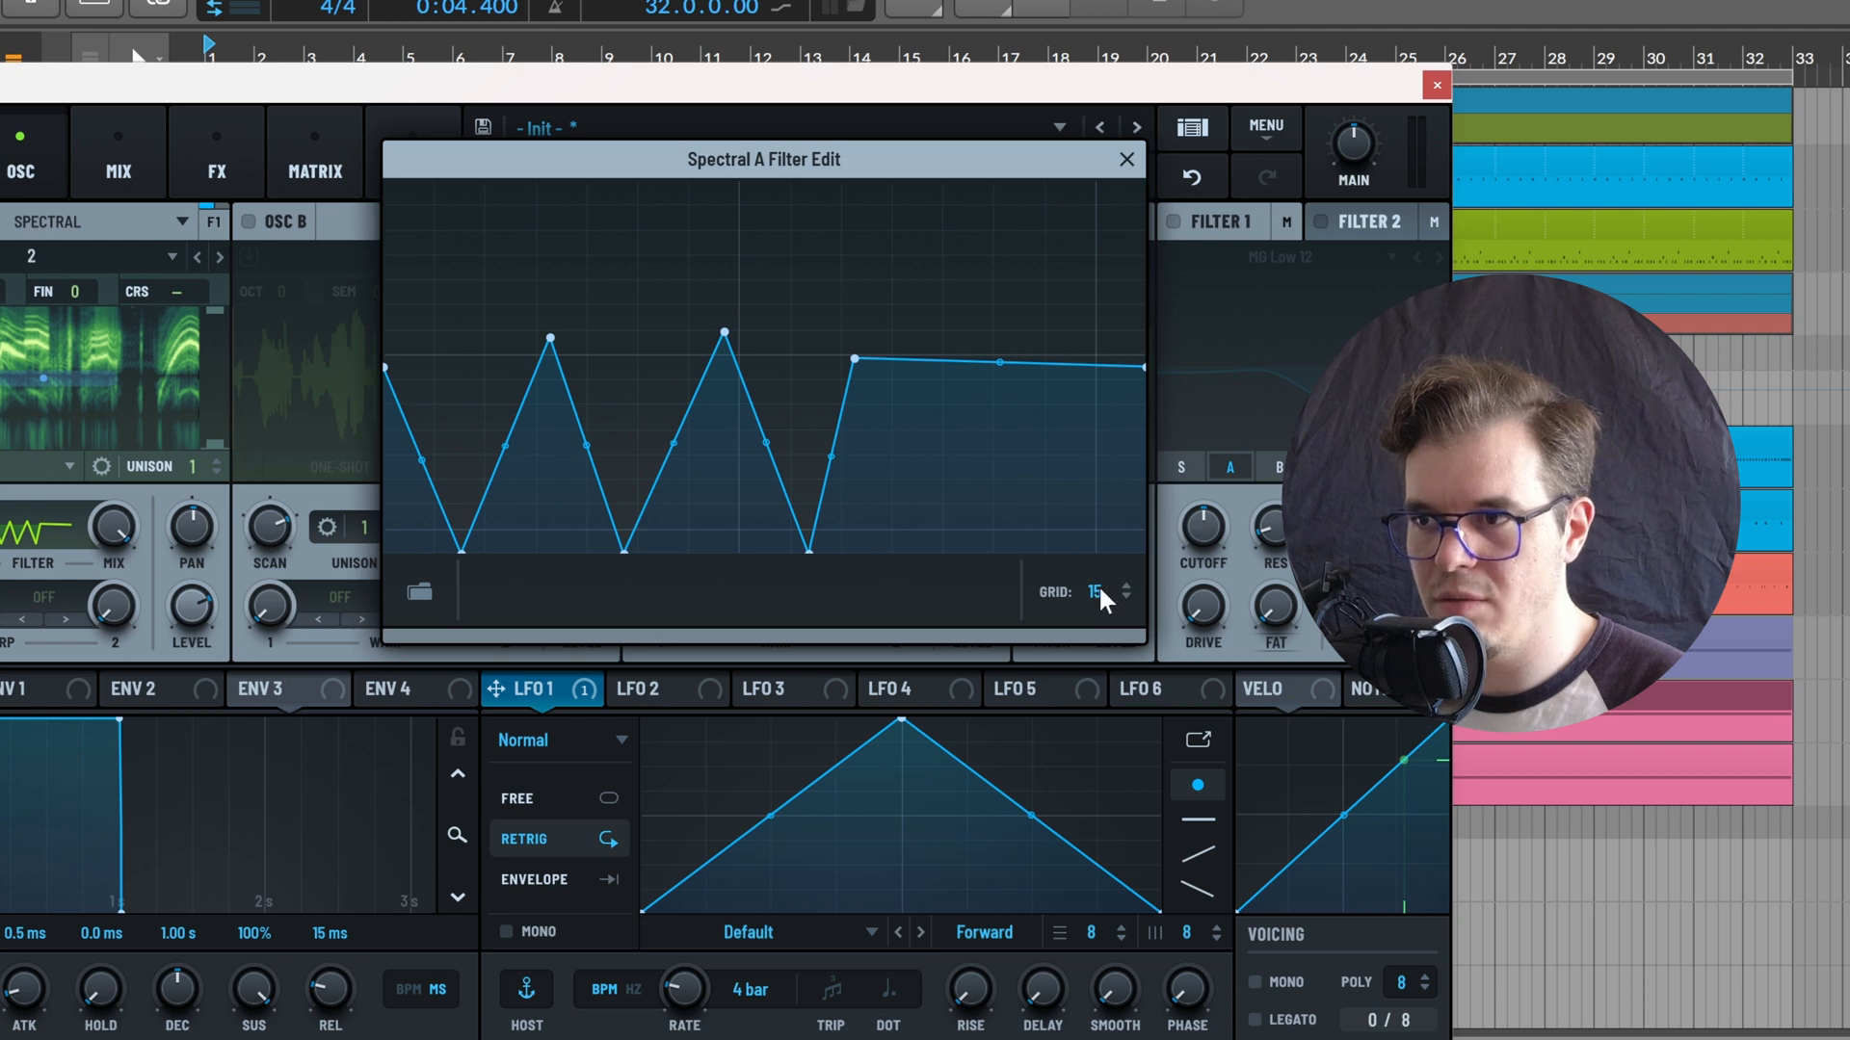
left_click_drag(1100, 589, 1083, 577)
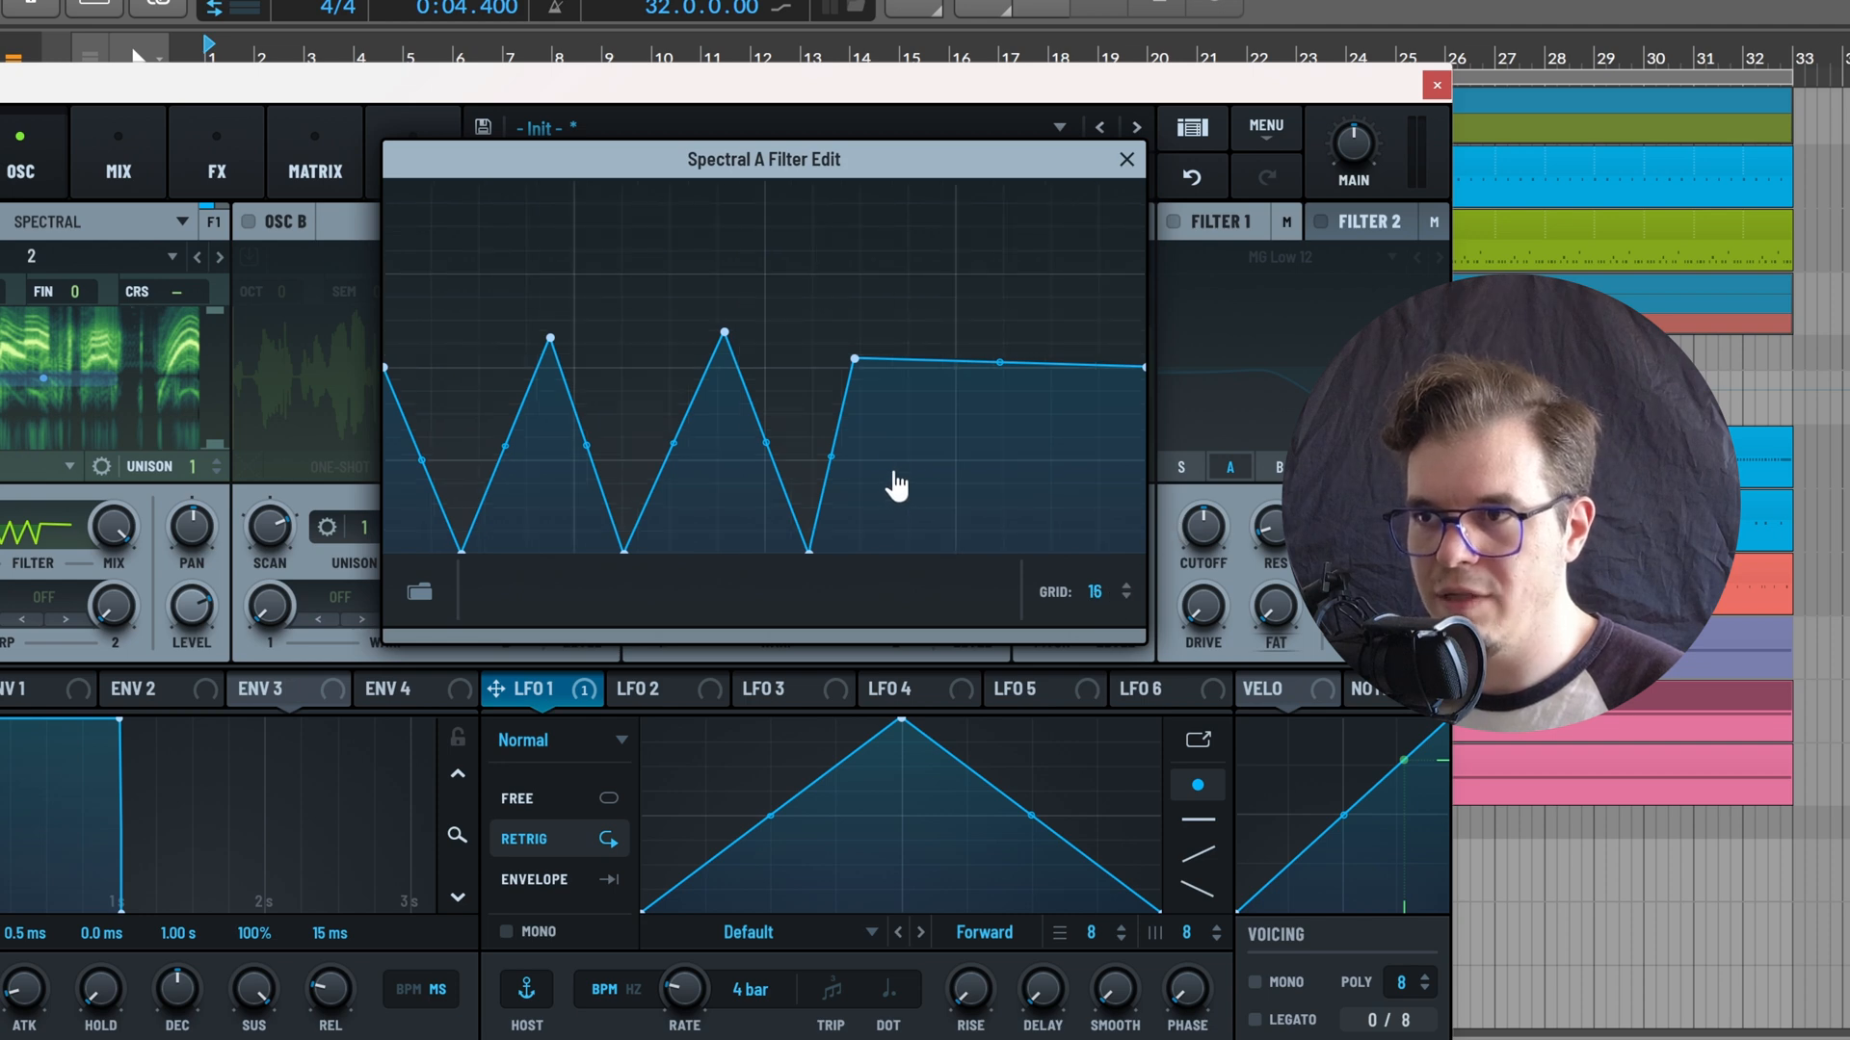
left_click_drag(855, 361, 882, 363)
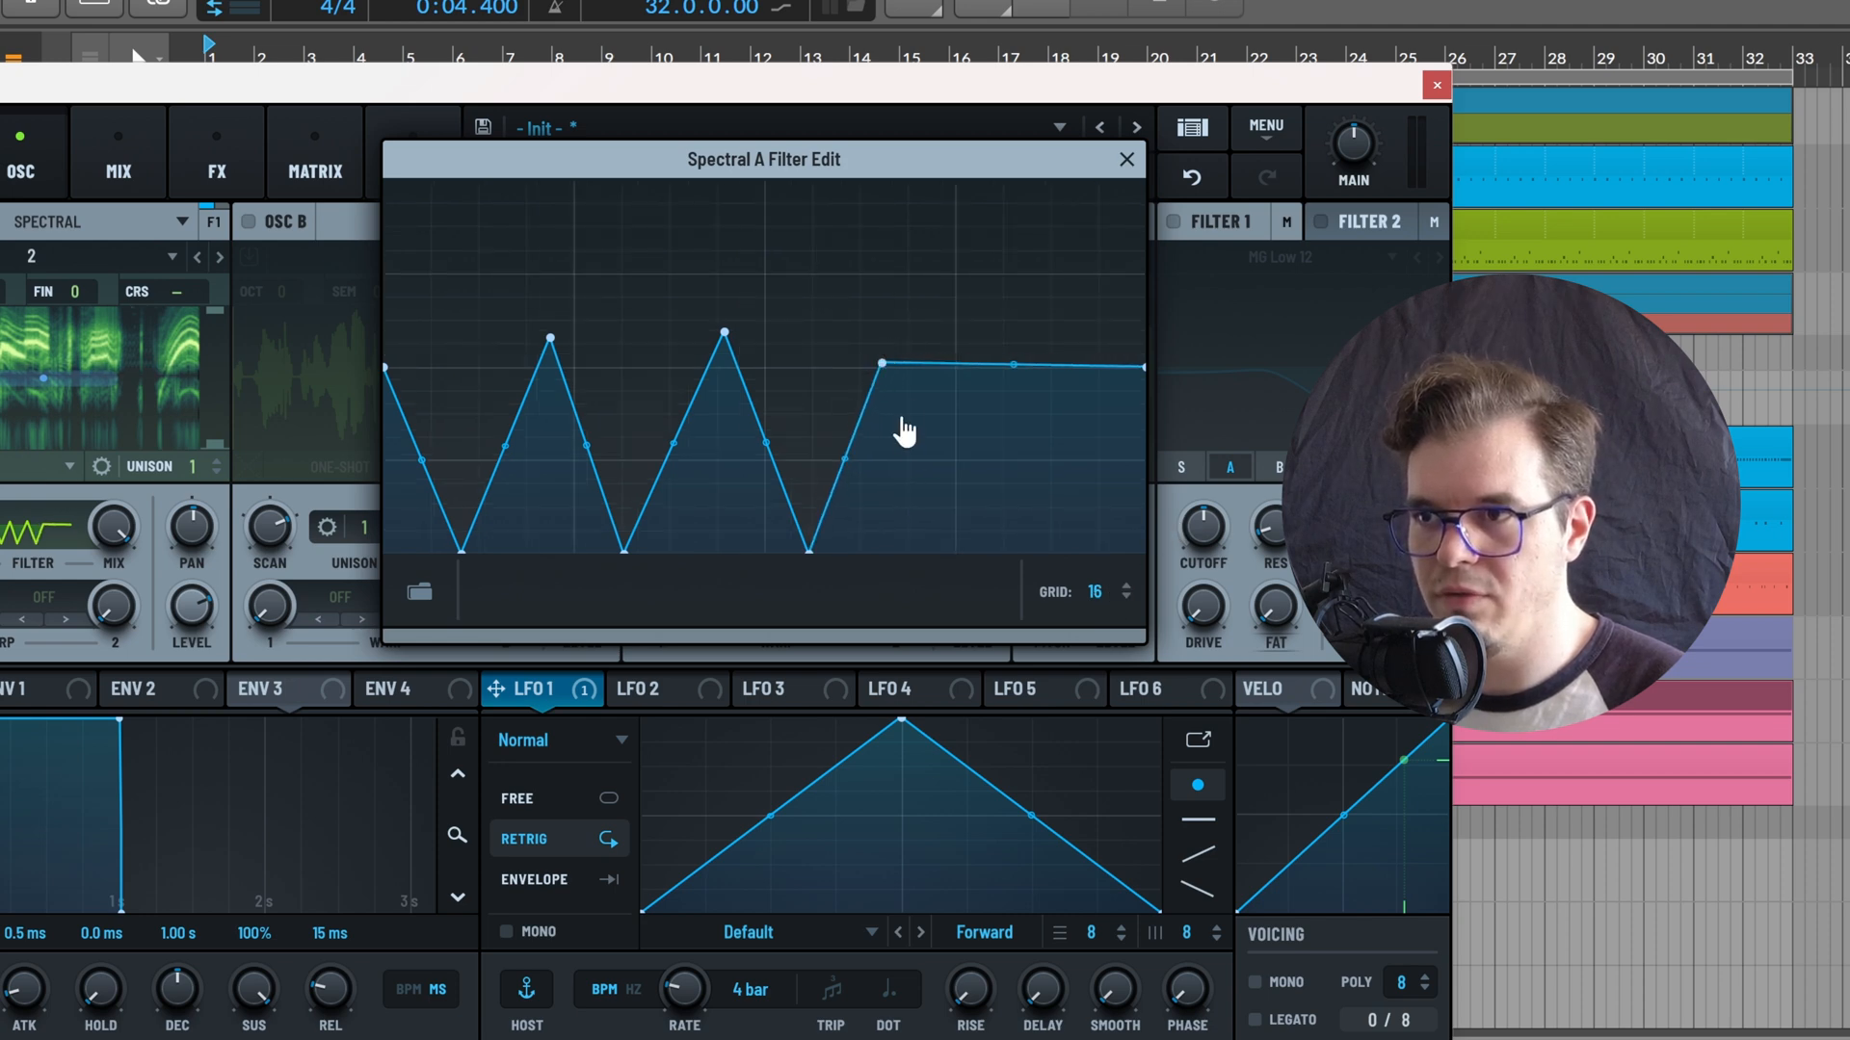
left_click(920, 402)
left_click(973, 504)
left_click(1021, 445)
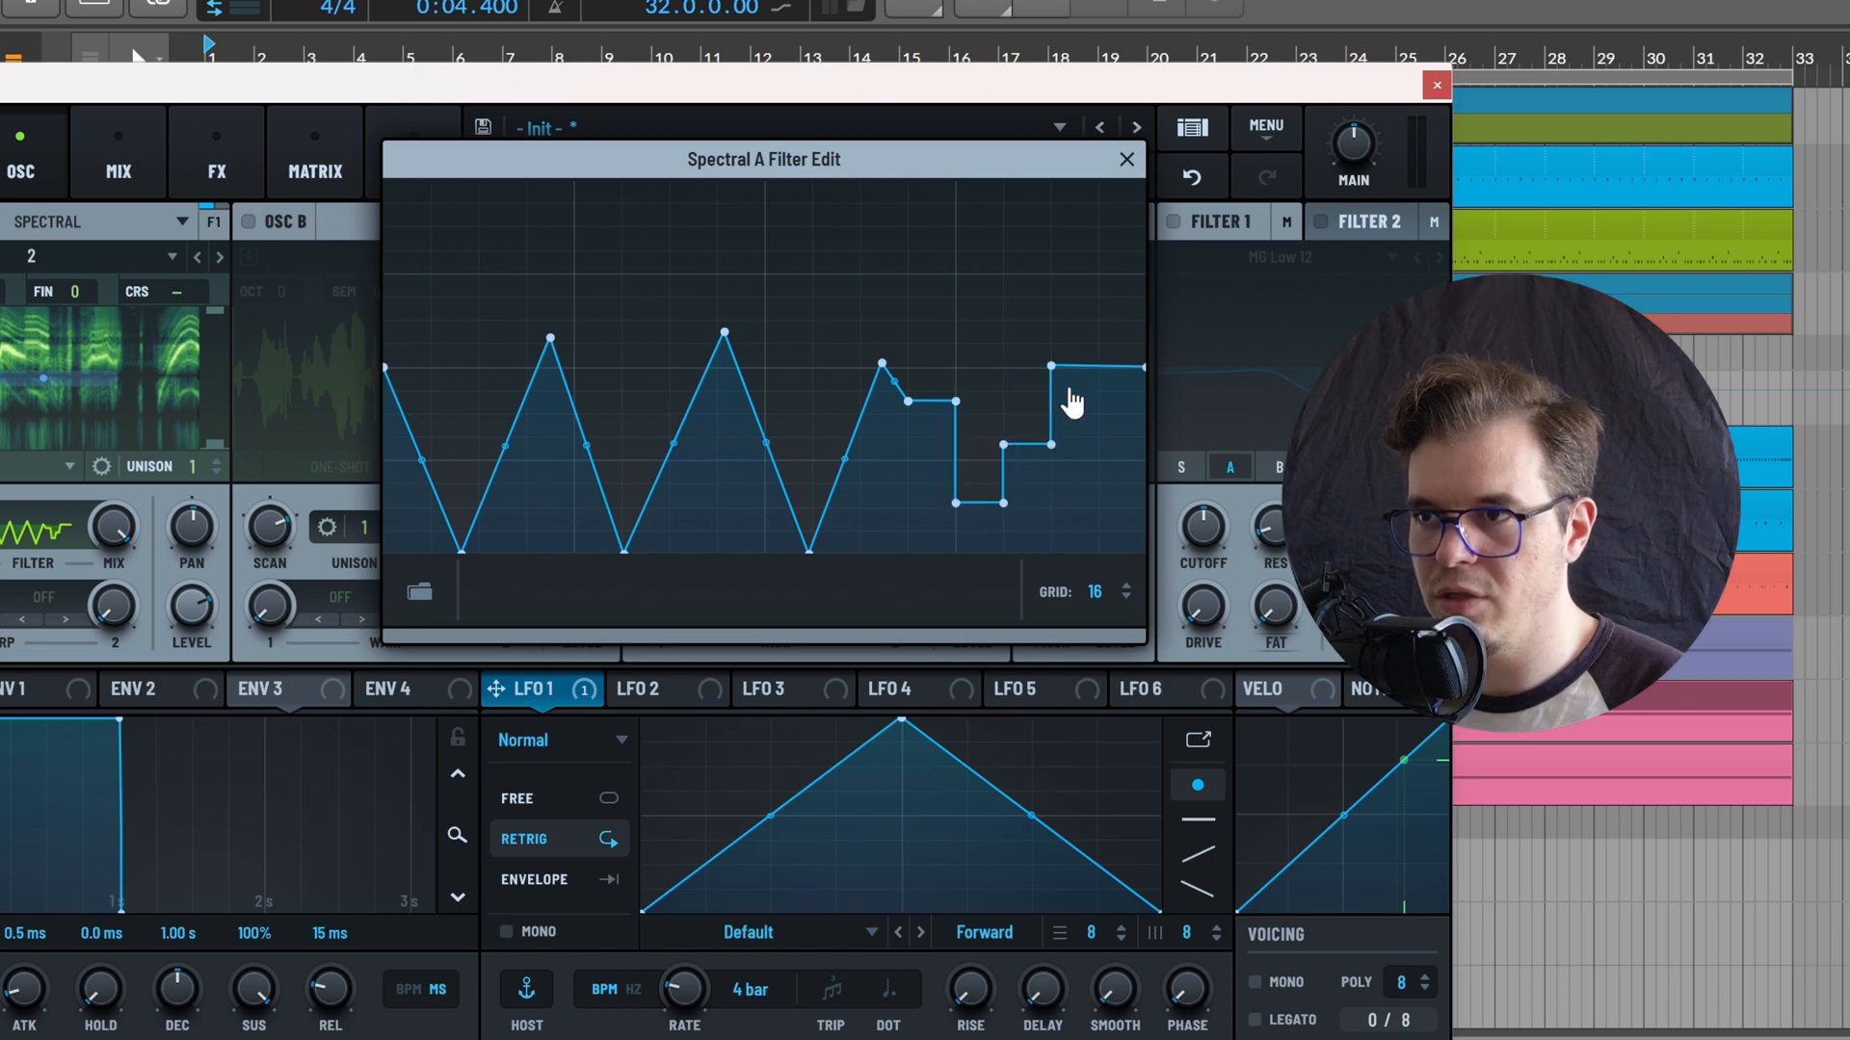
left_click(1074, 340)
left_click(1116, 412)
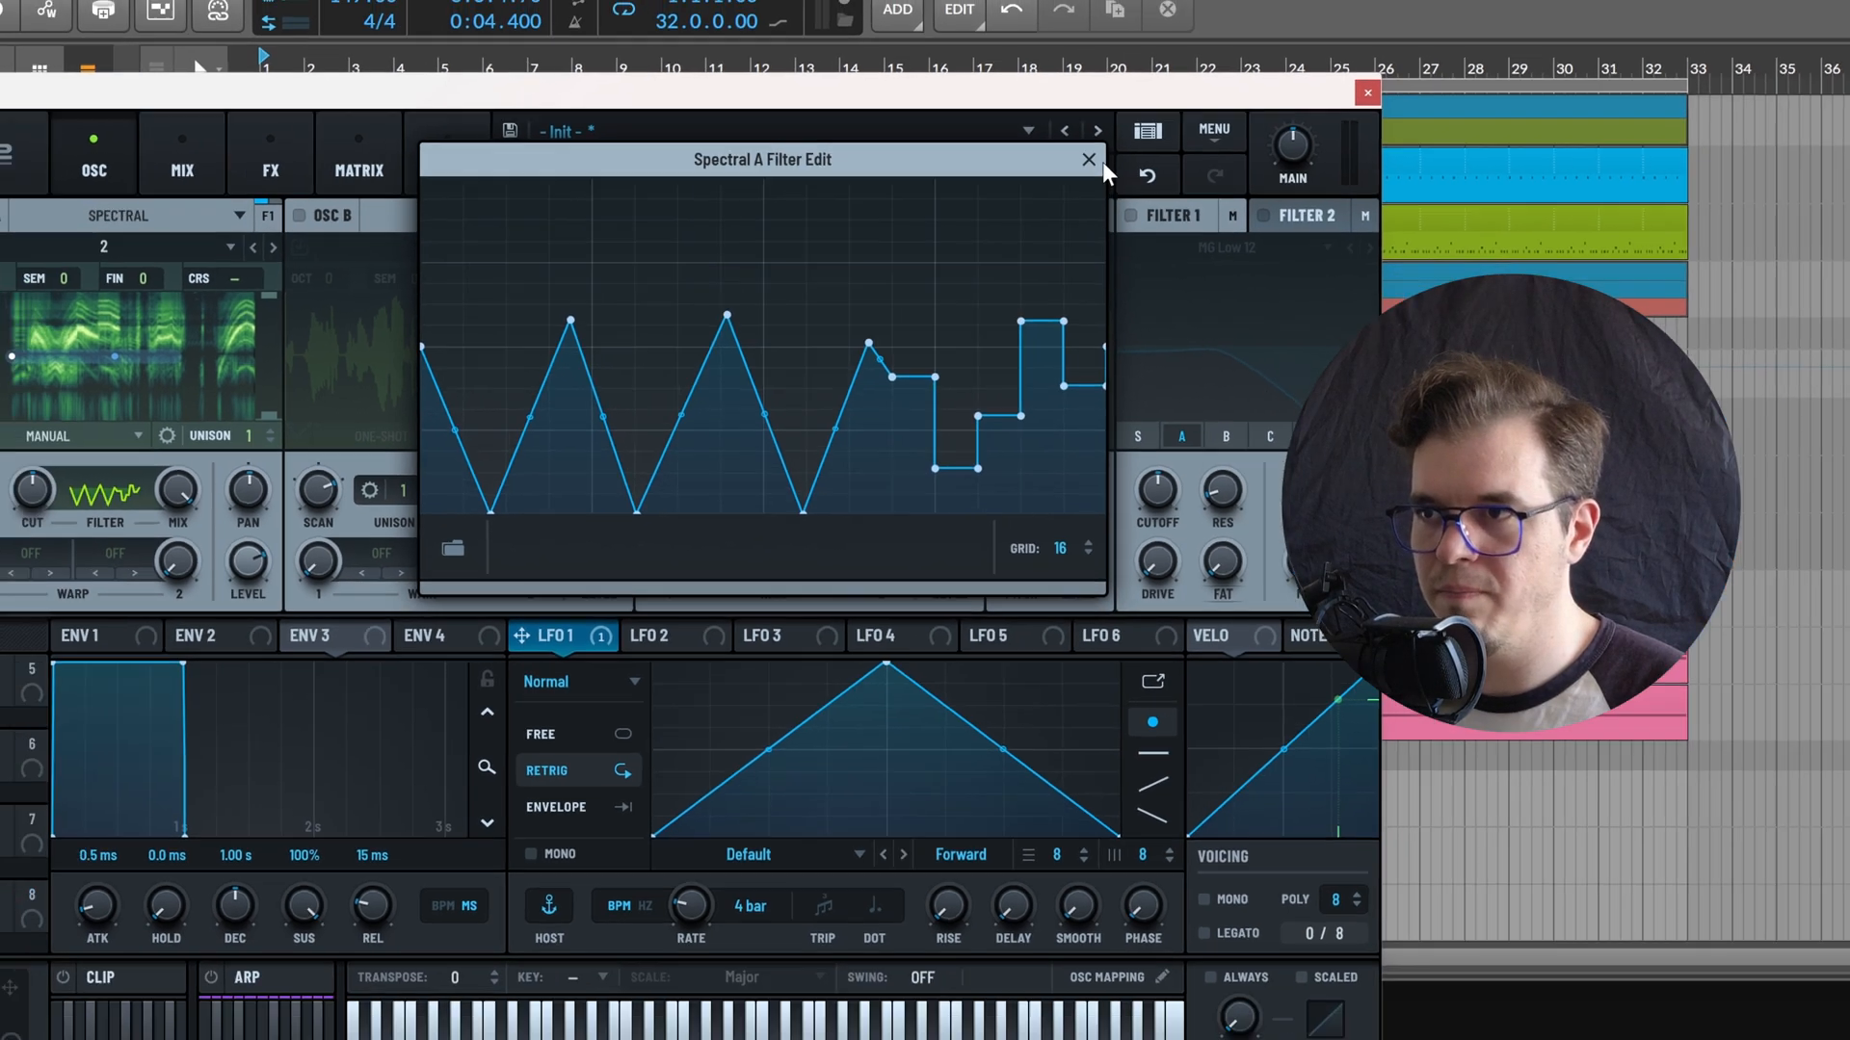
left_click(1126, 159)
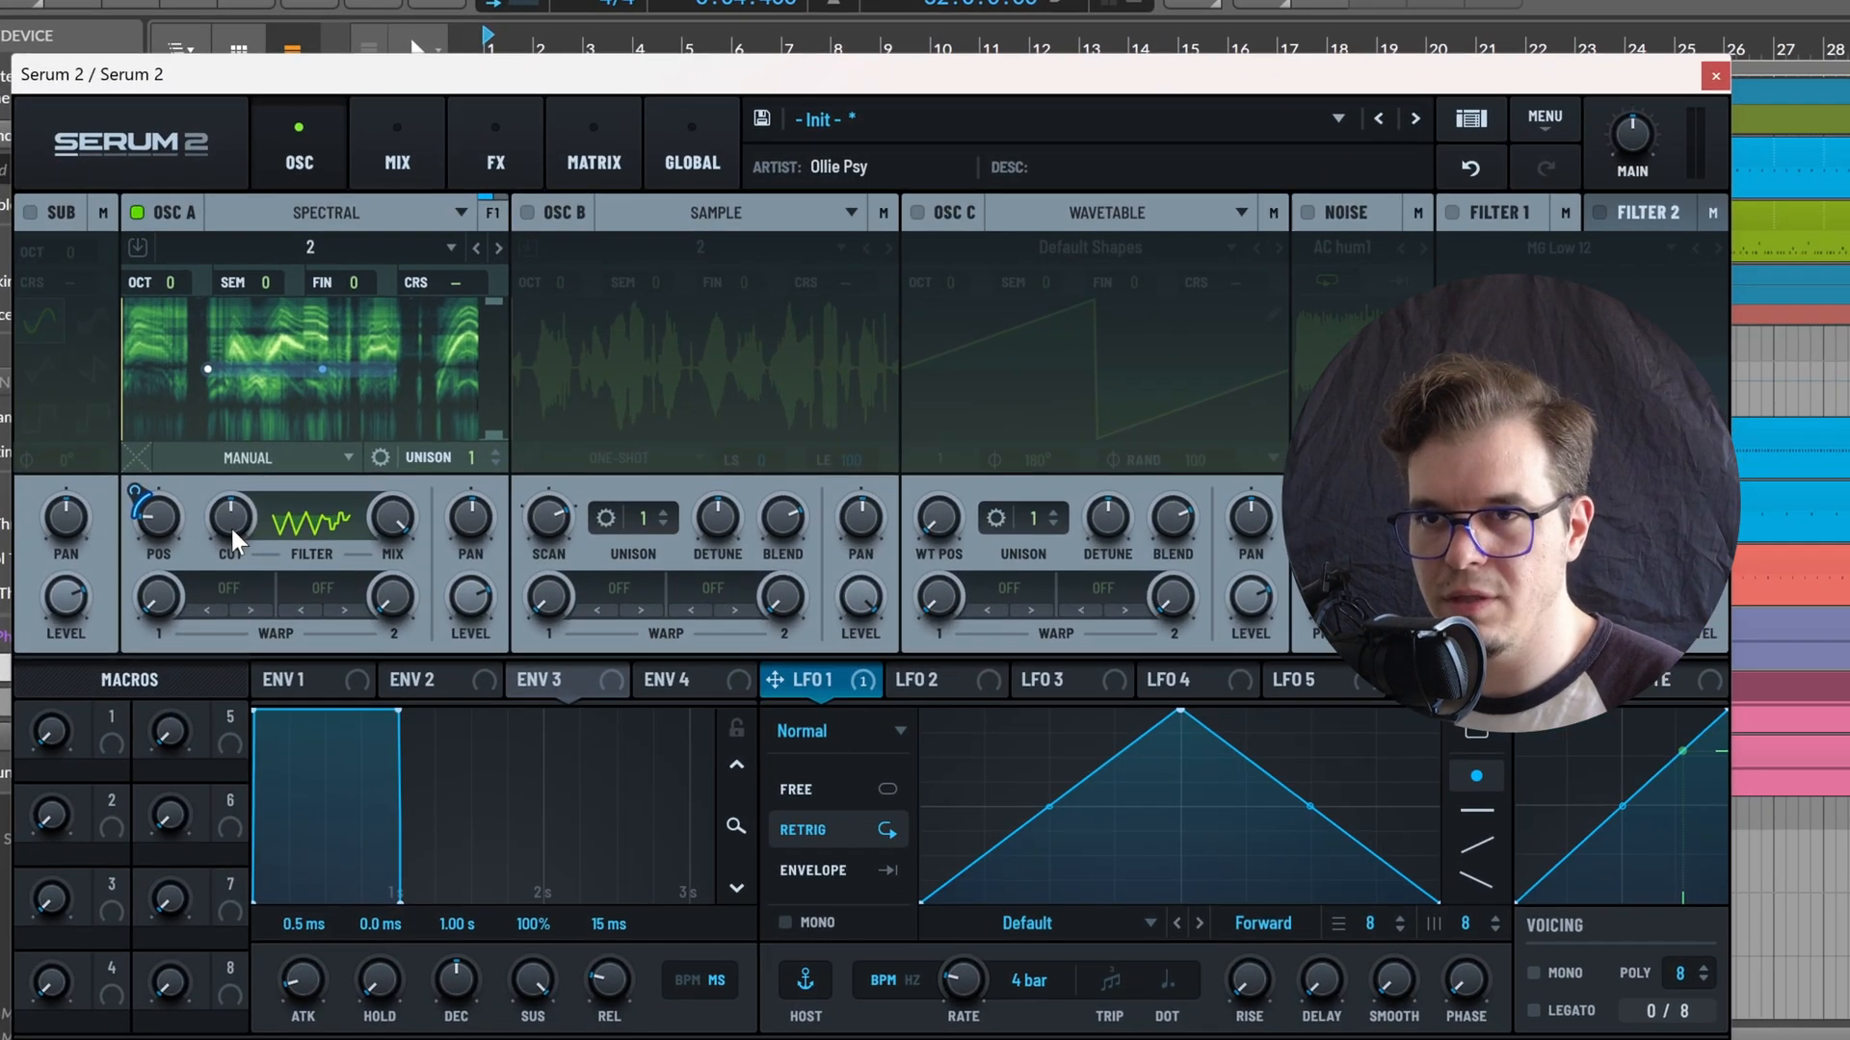
Lower oscillator A's spectral filter cutoff and assign LFO 2 to modulate it
left_click_drag(230, 524, 152, 547)
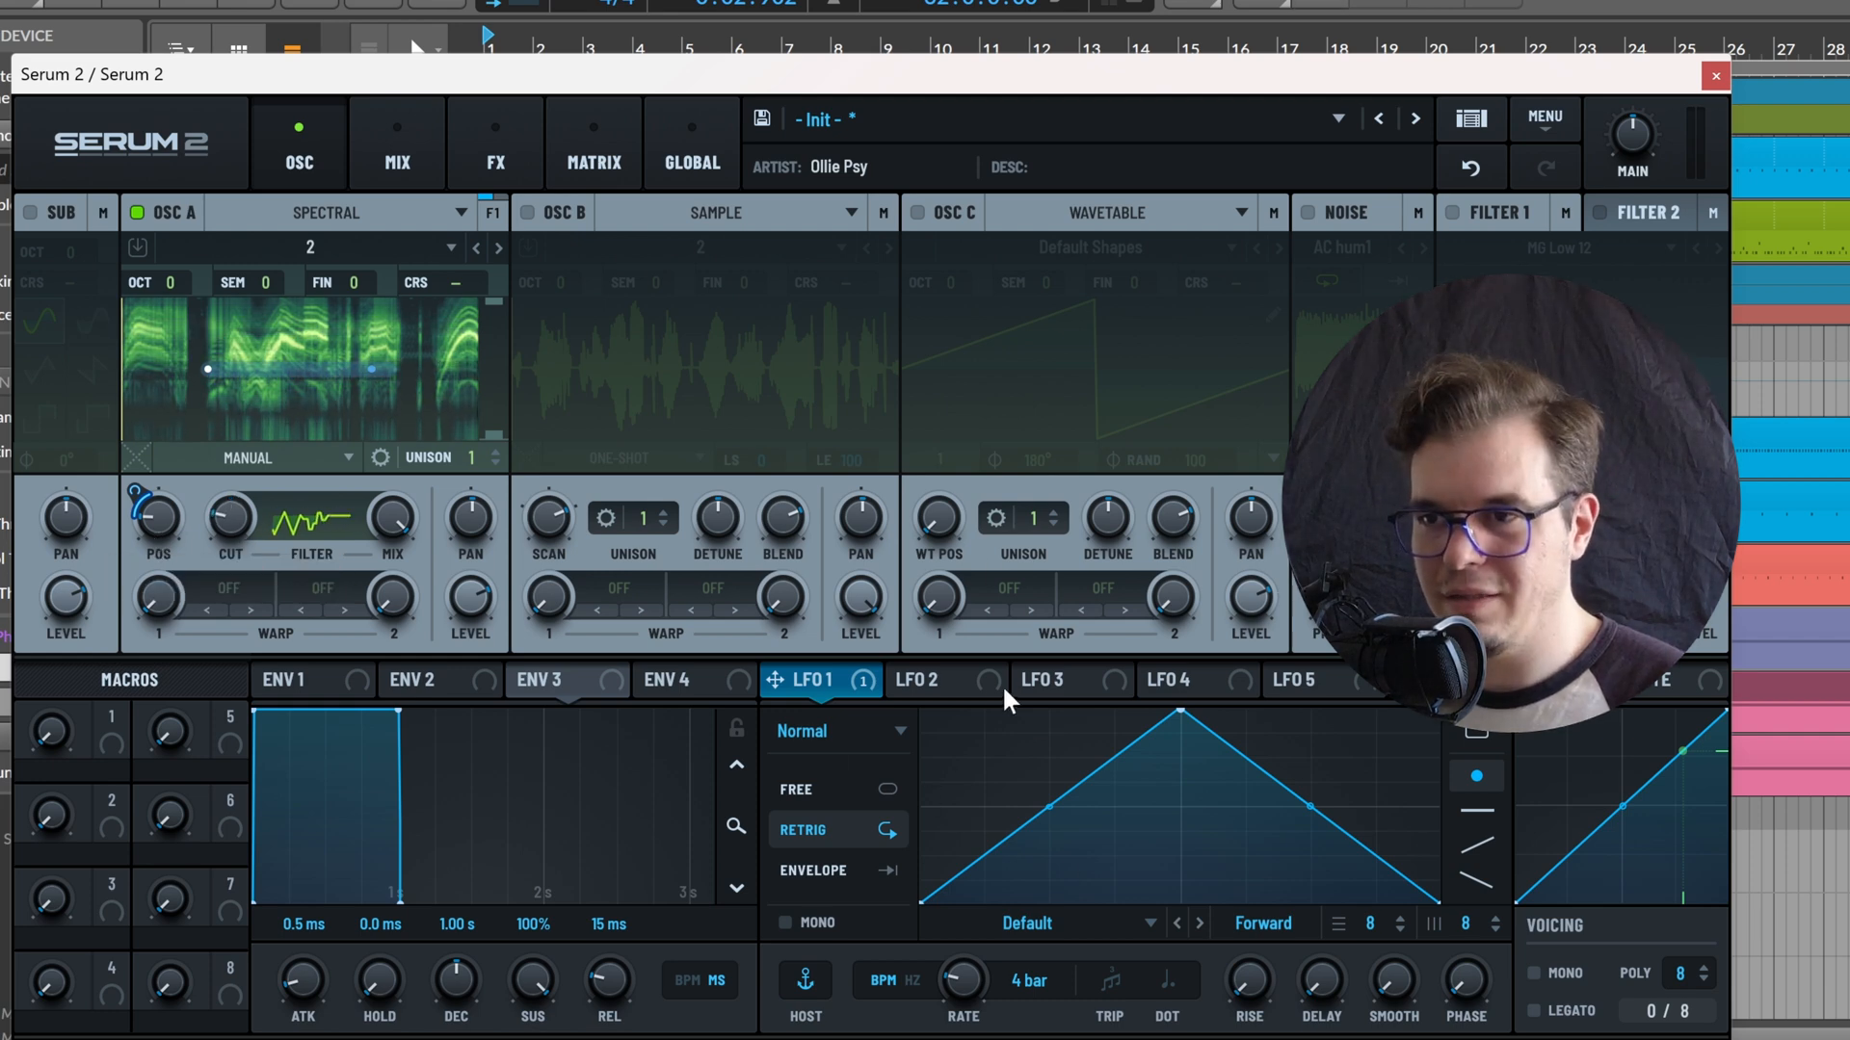
left_click(950, 686)
left_click_drag(950, 686, 221, 525)
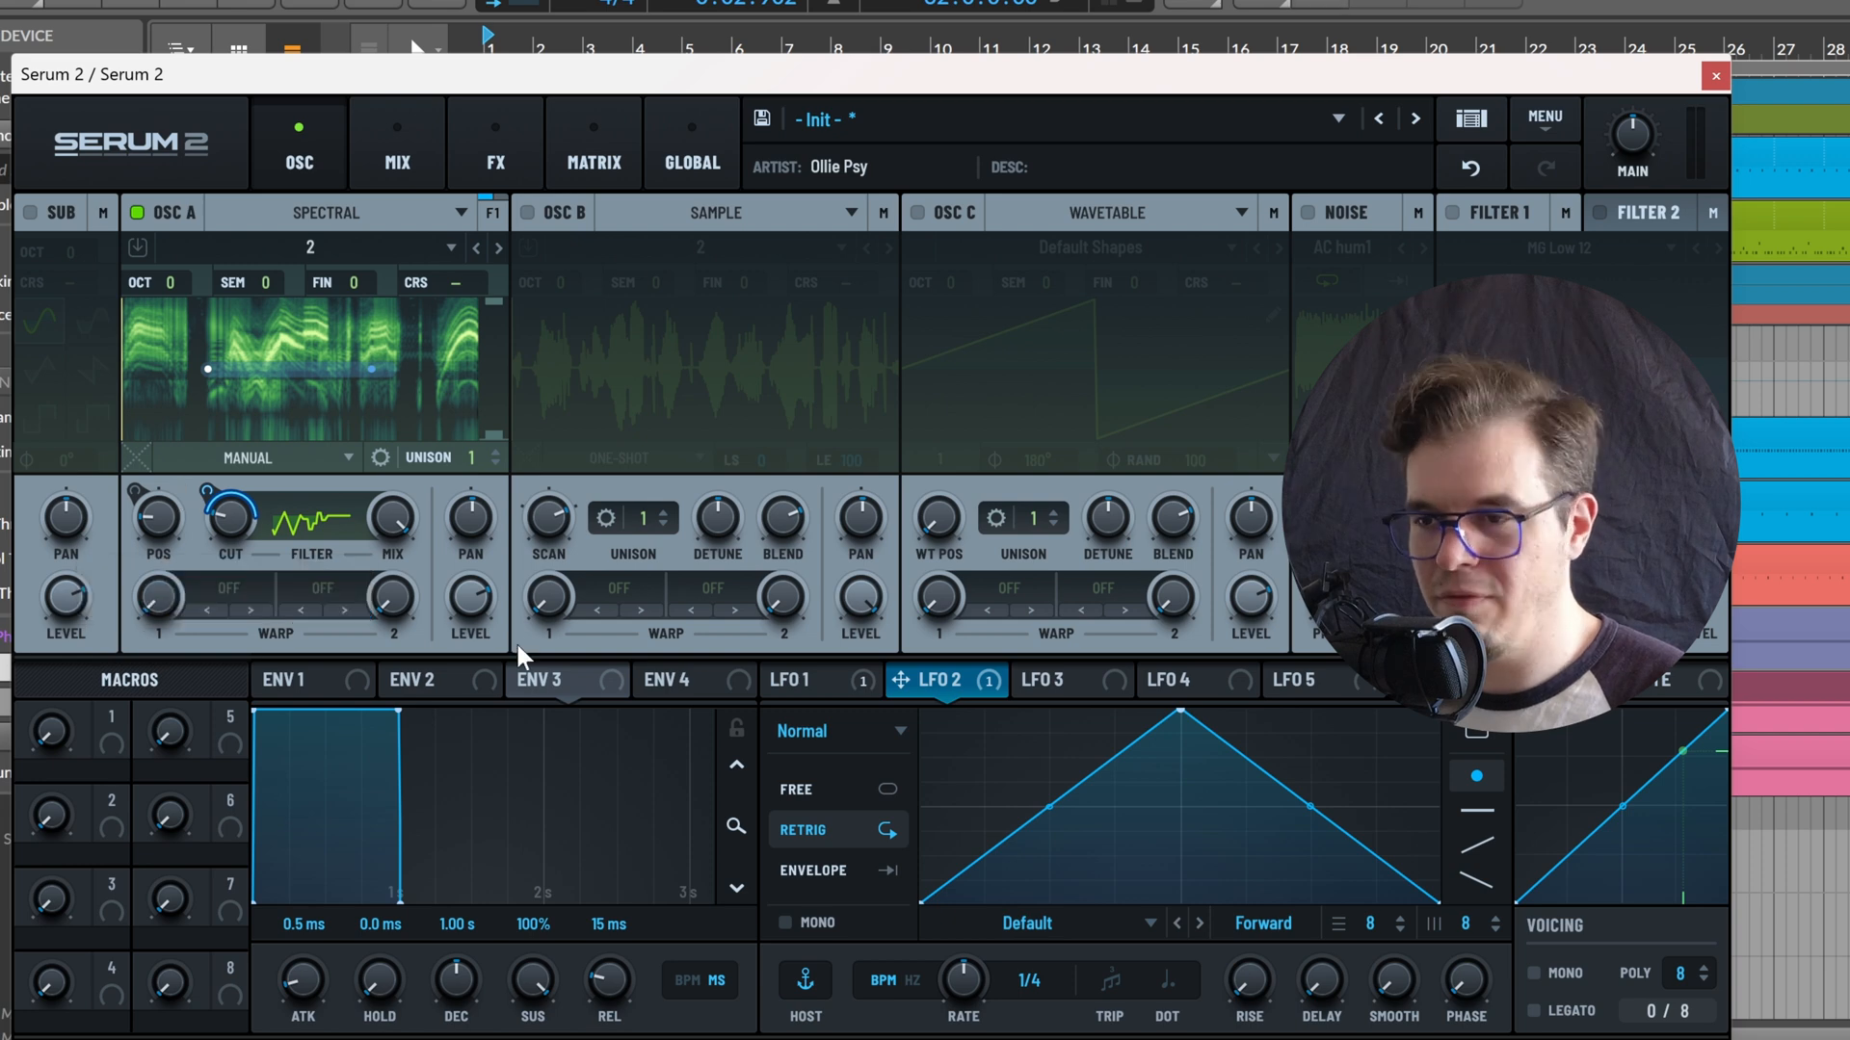
Switch LFO 2 to Path mode and load the user path preset P13
left_click(867, 734)
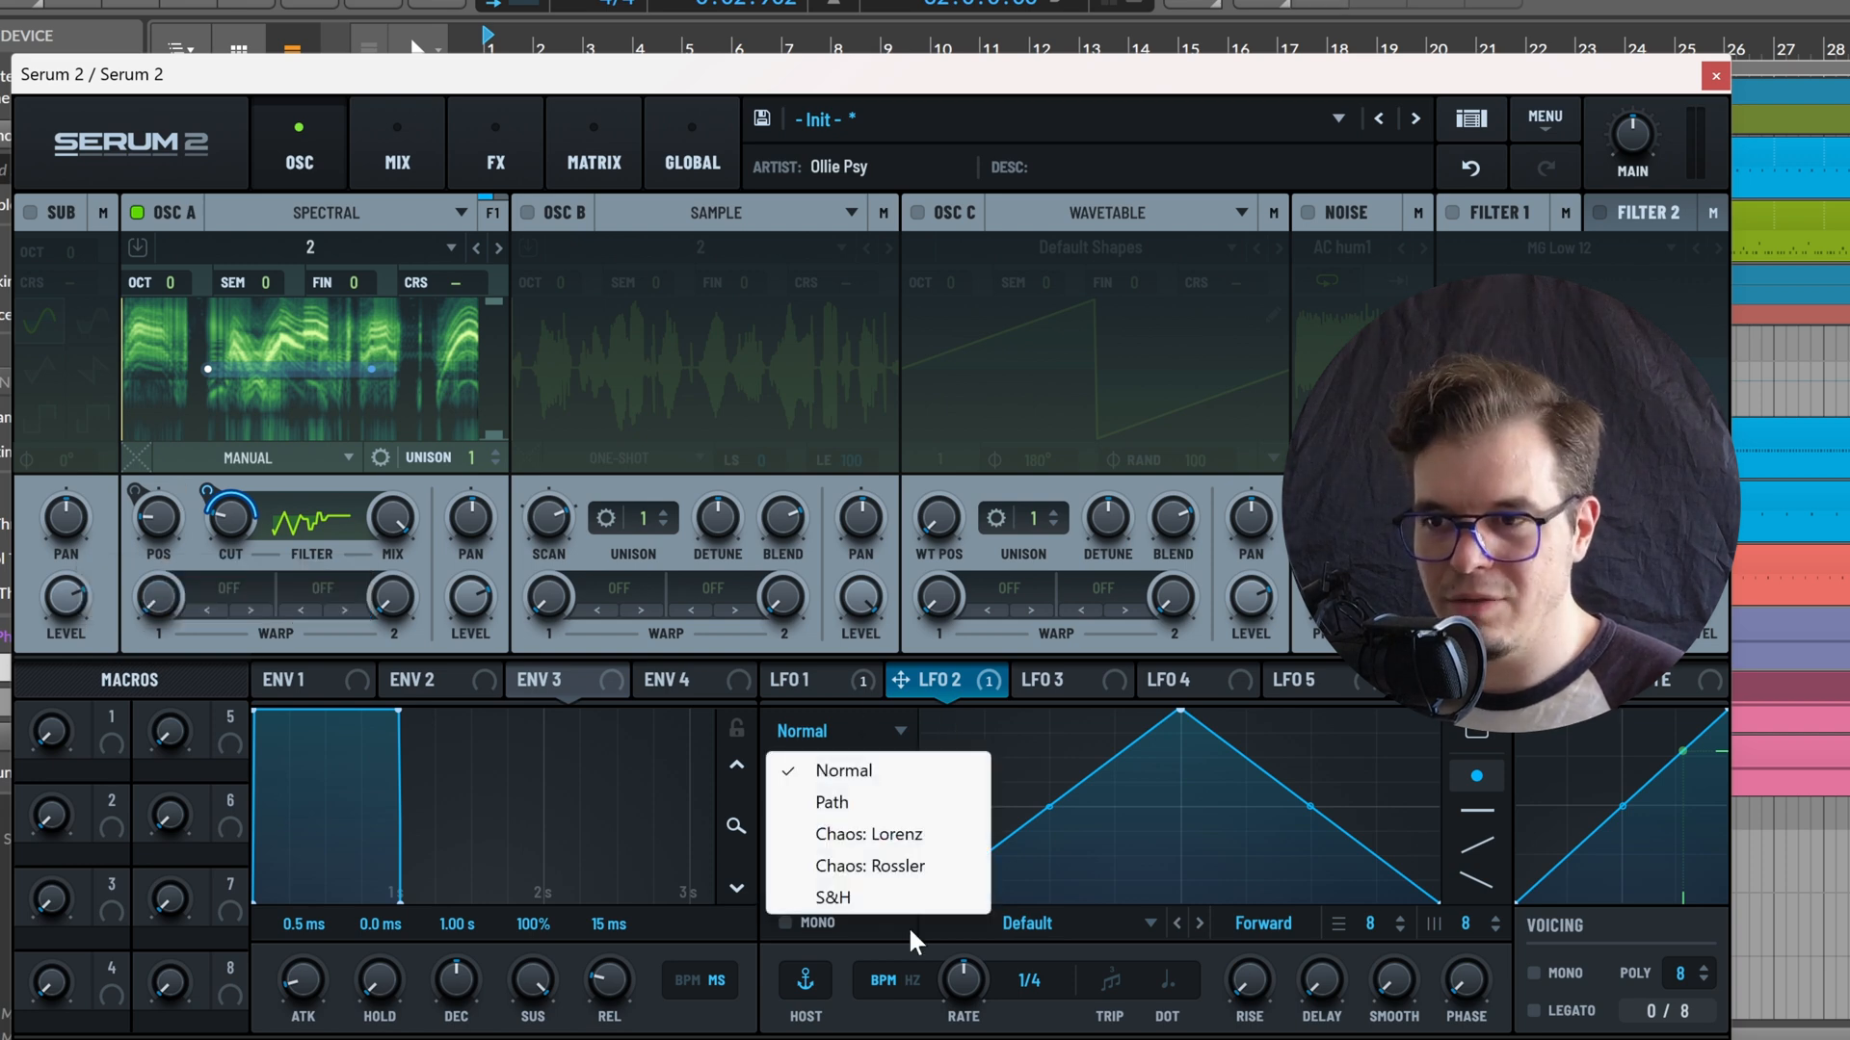
left_click(896, 800)
left_click(1052, 930)
mouse_move(1079, 998)
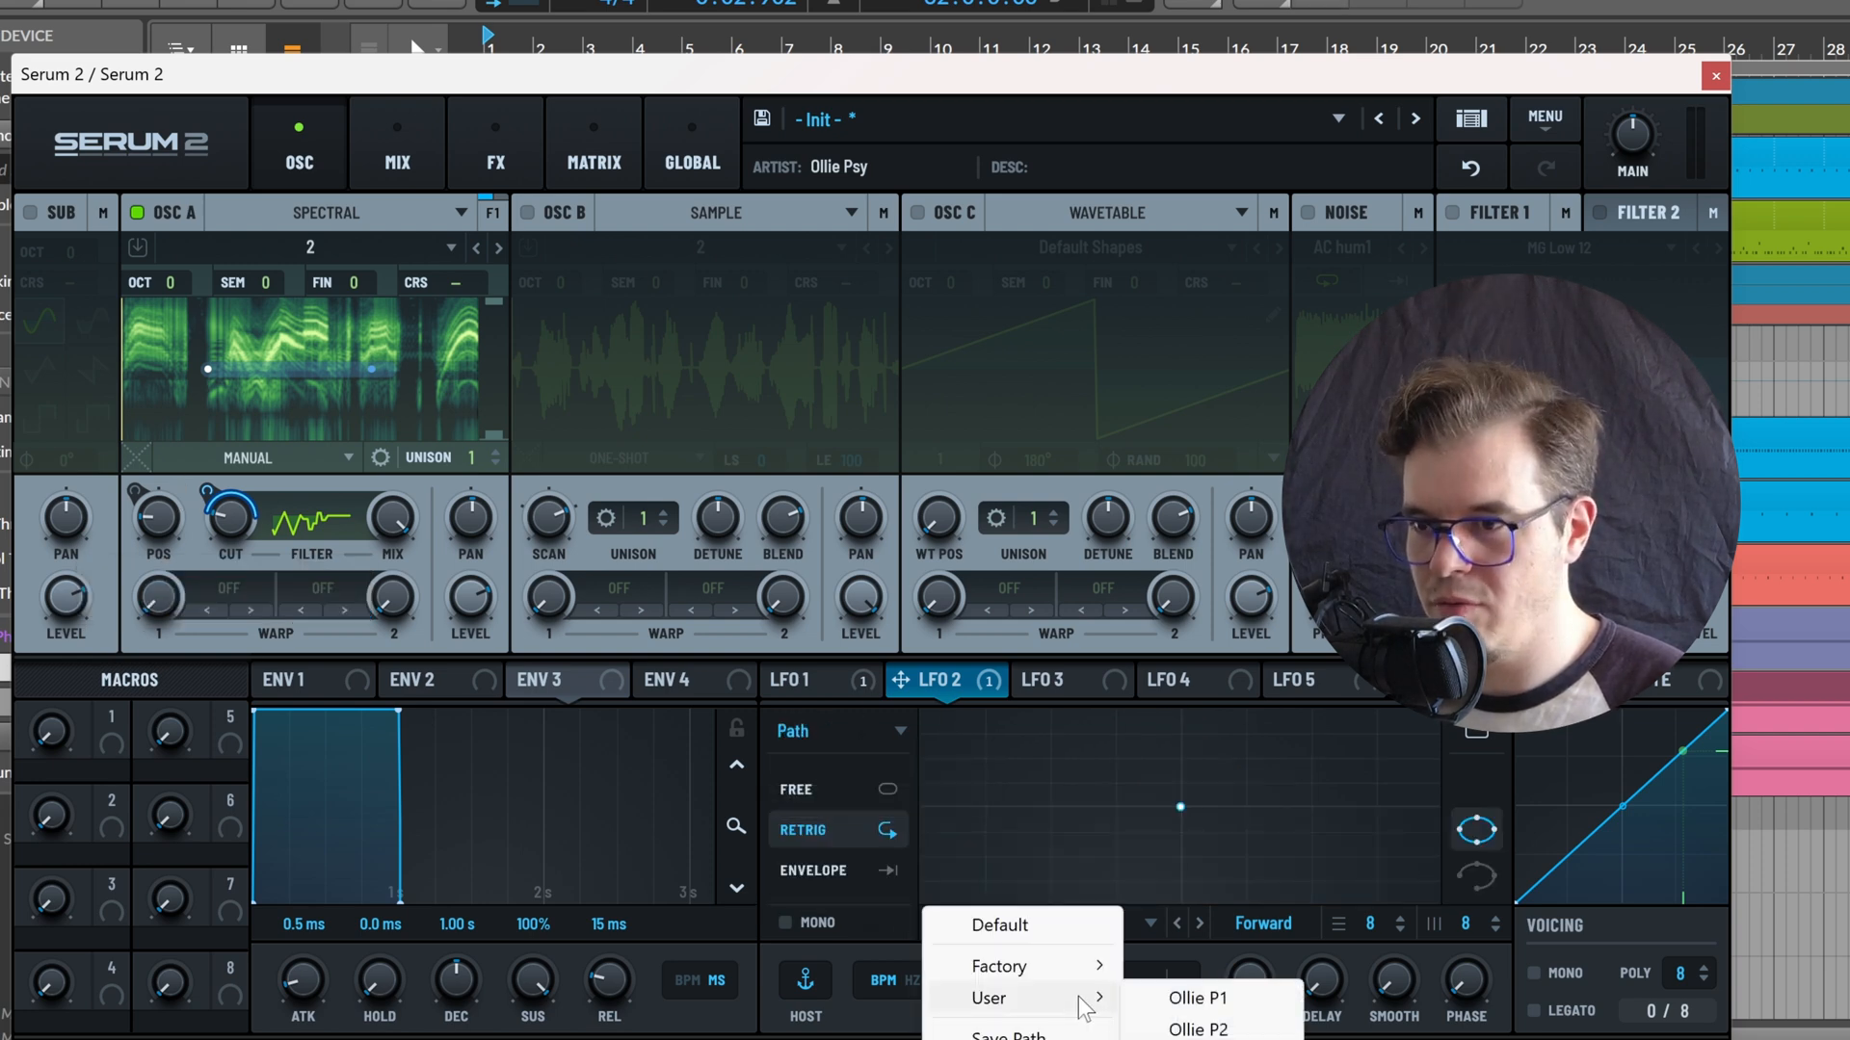
left_click(1199, 1038)
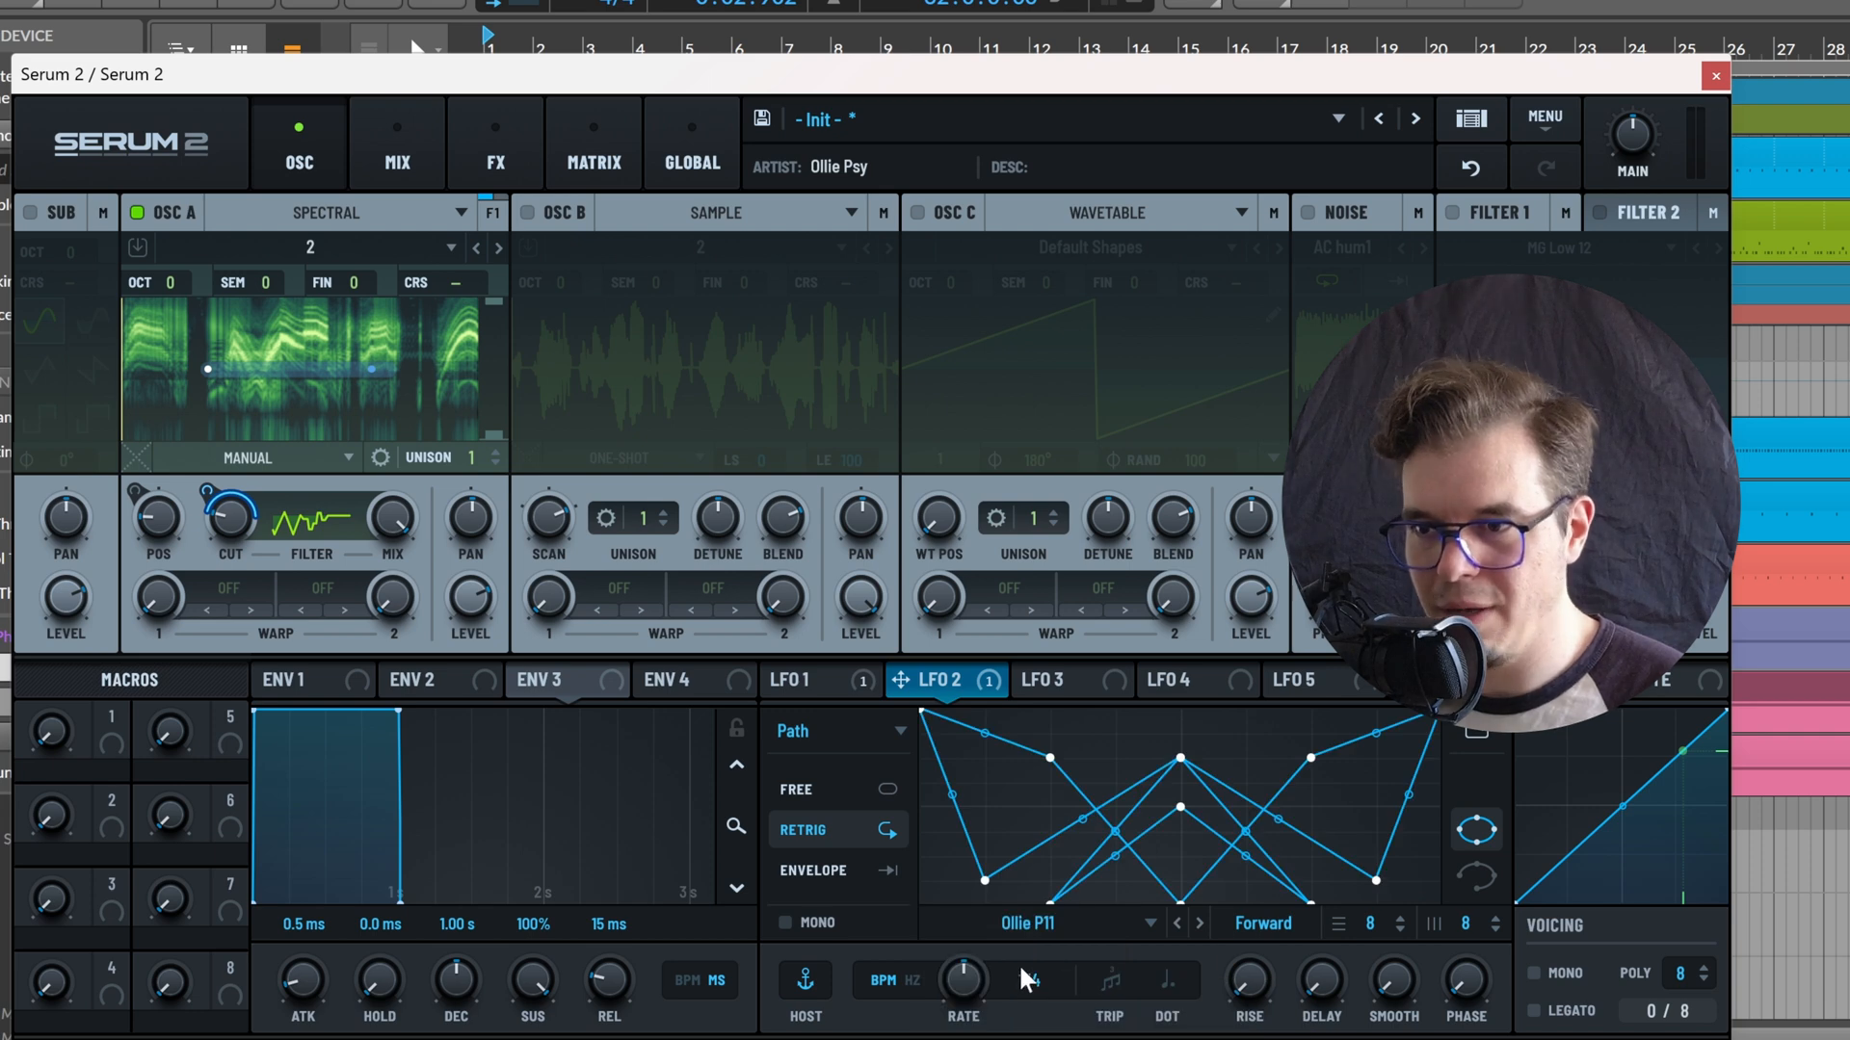
left_click(1199, 925)
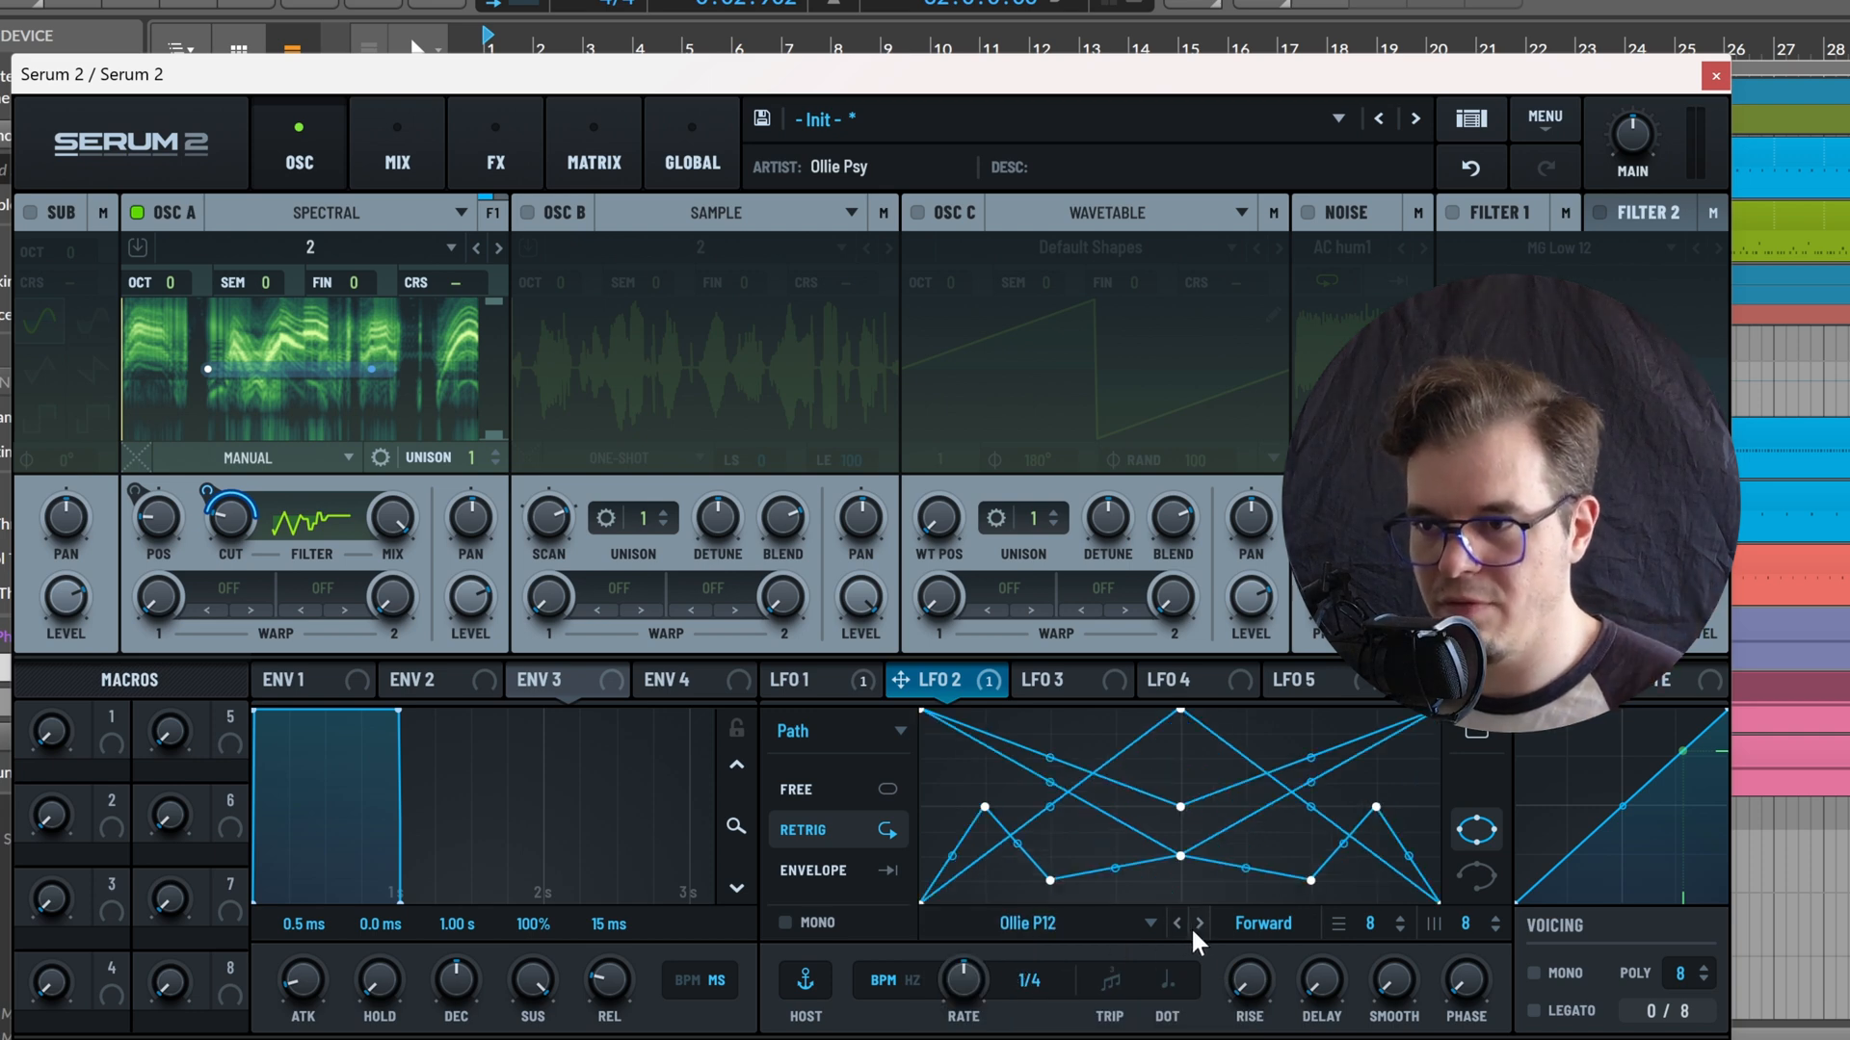
left_click(1201, 924)
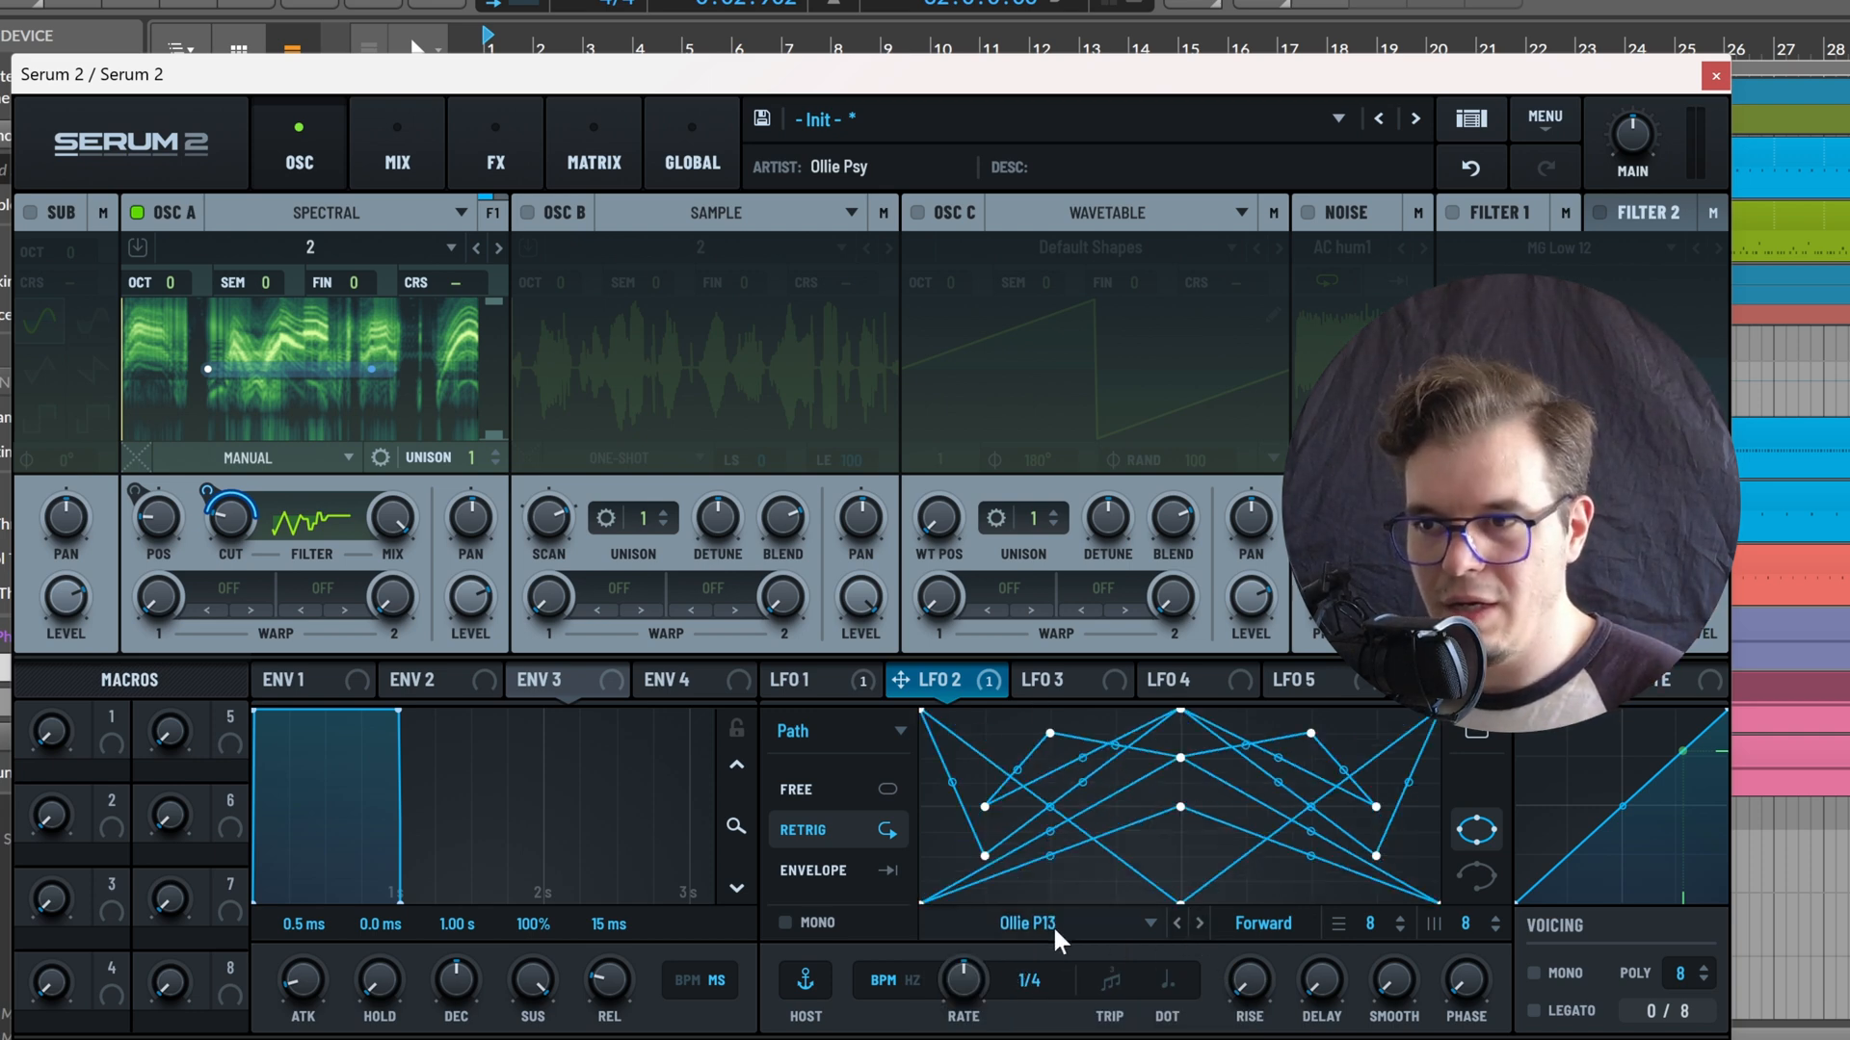
Set LFO 2's rate to 2 bar in Free mode and play the patch to audition it
left_click_drag(948, 979, 893, 987)
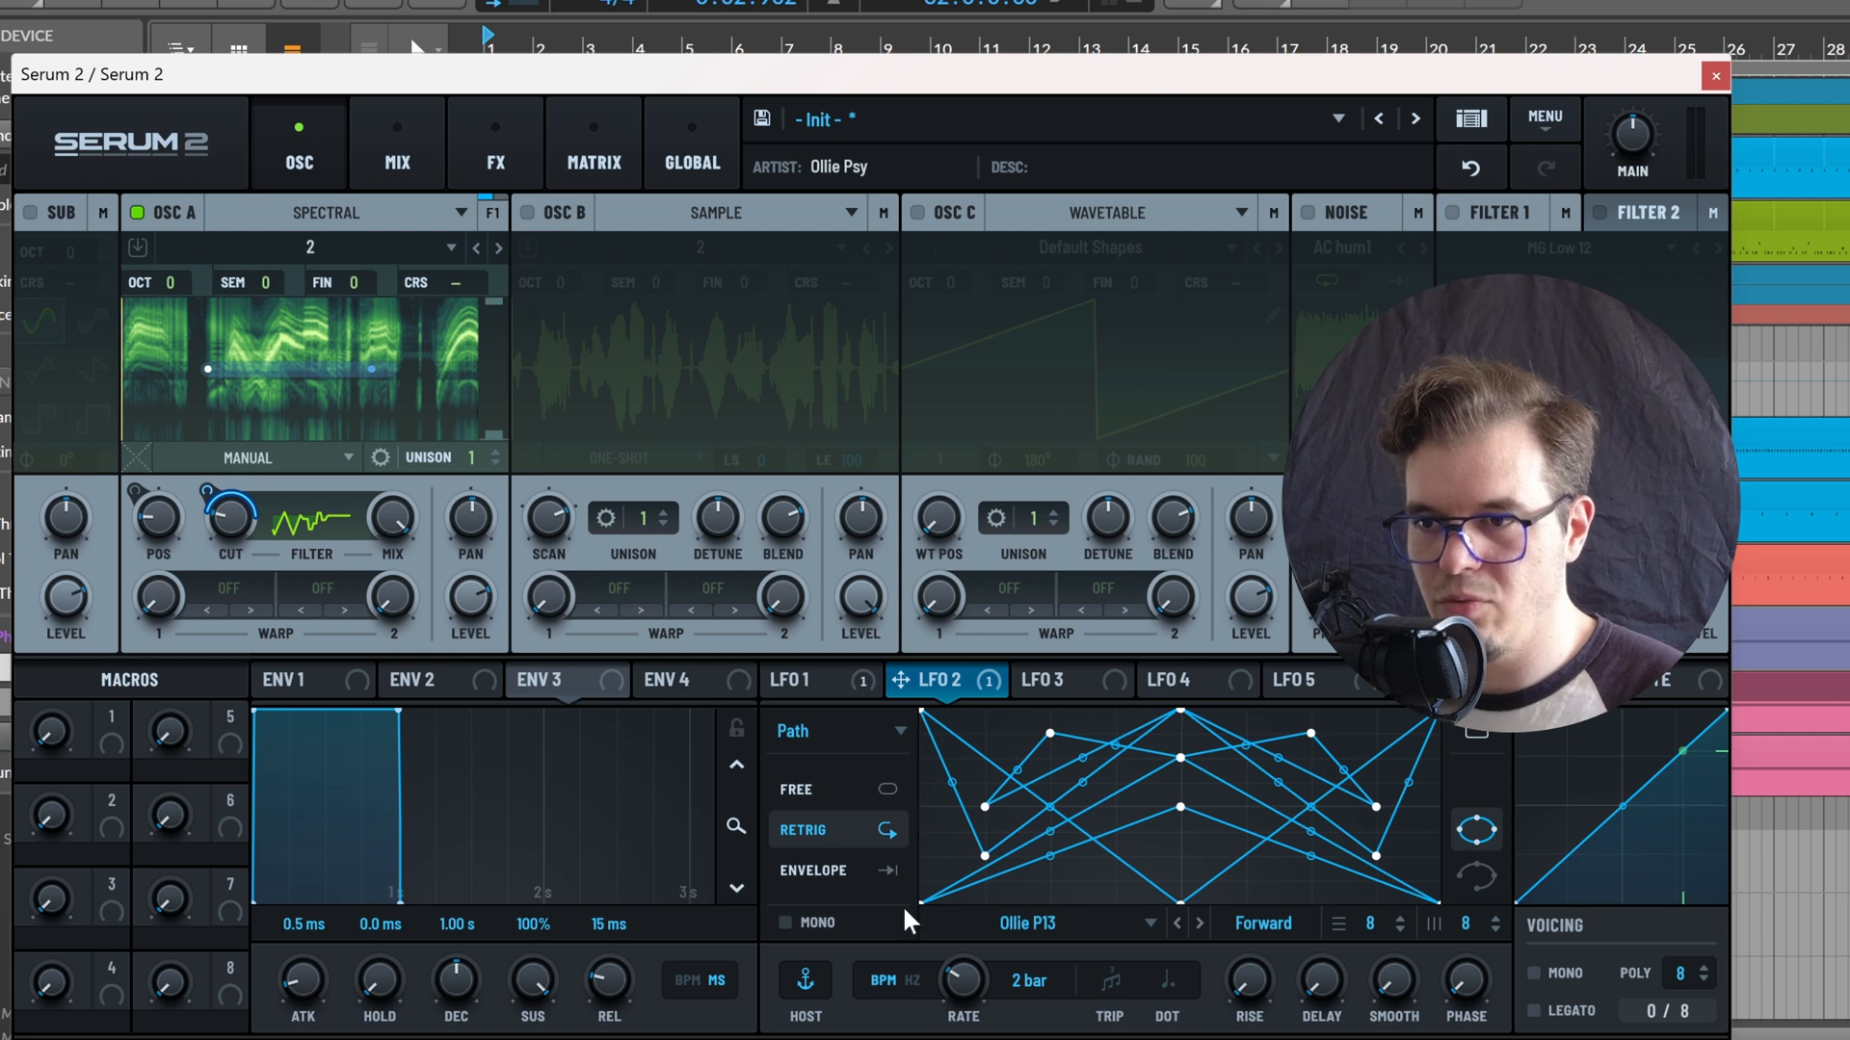
left_click(834, 790)
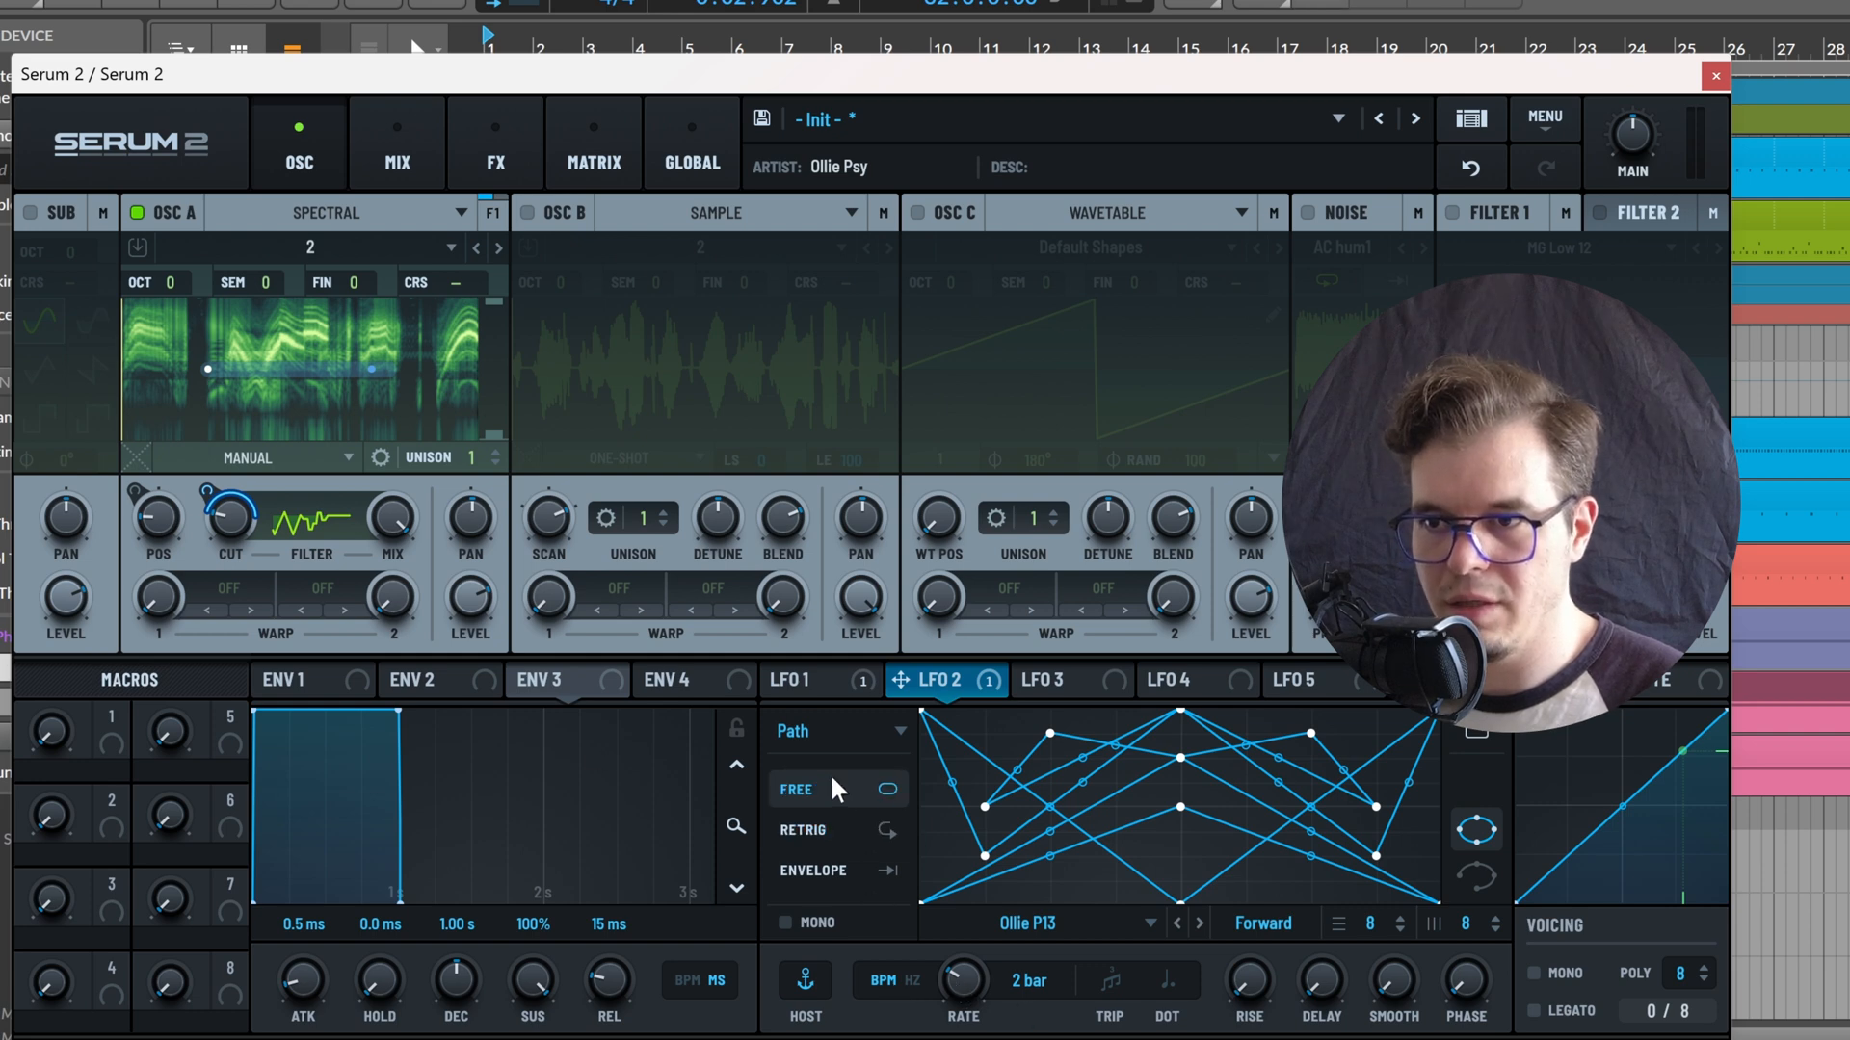
key("space")
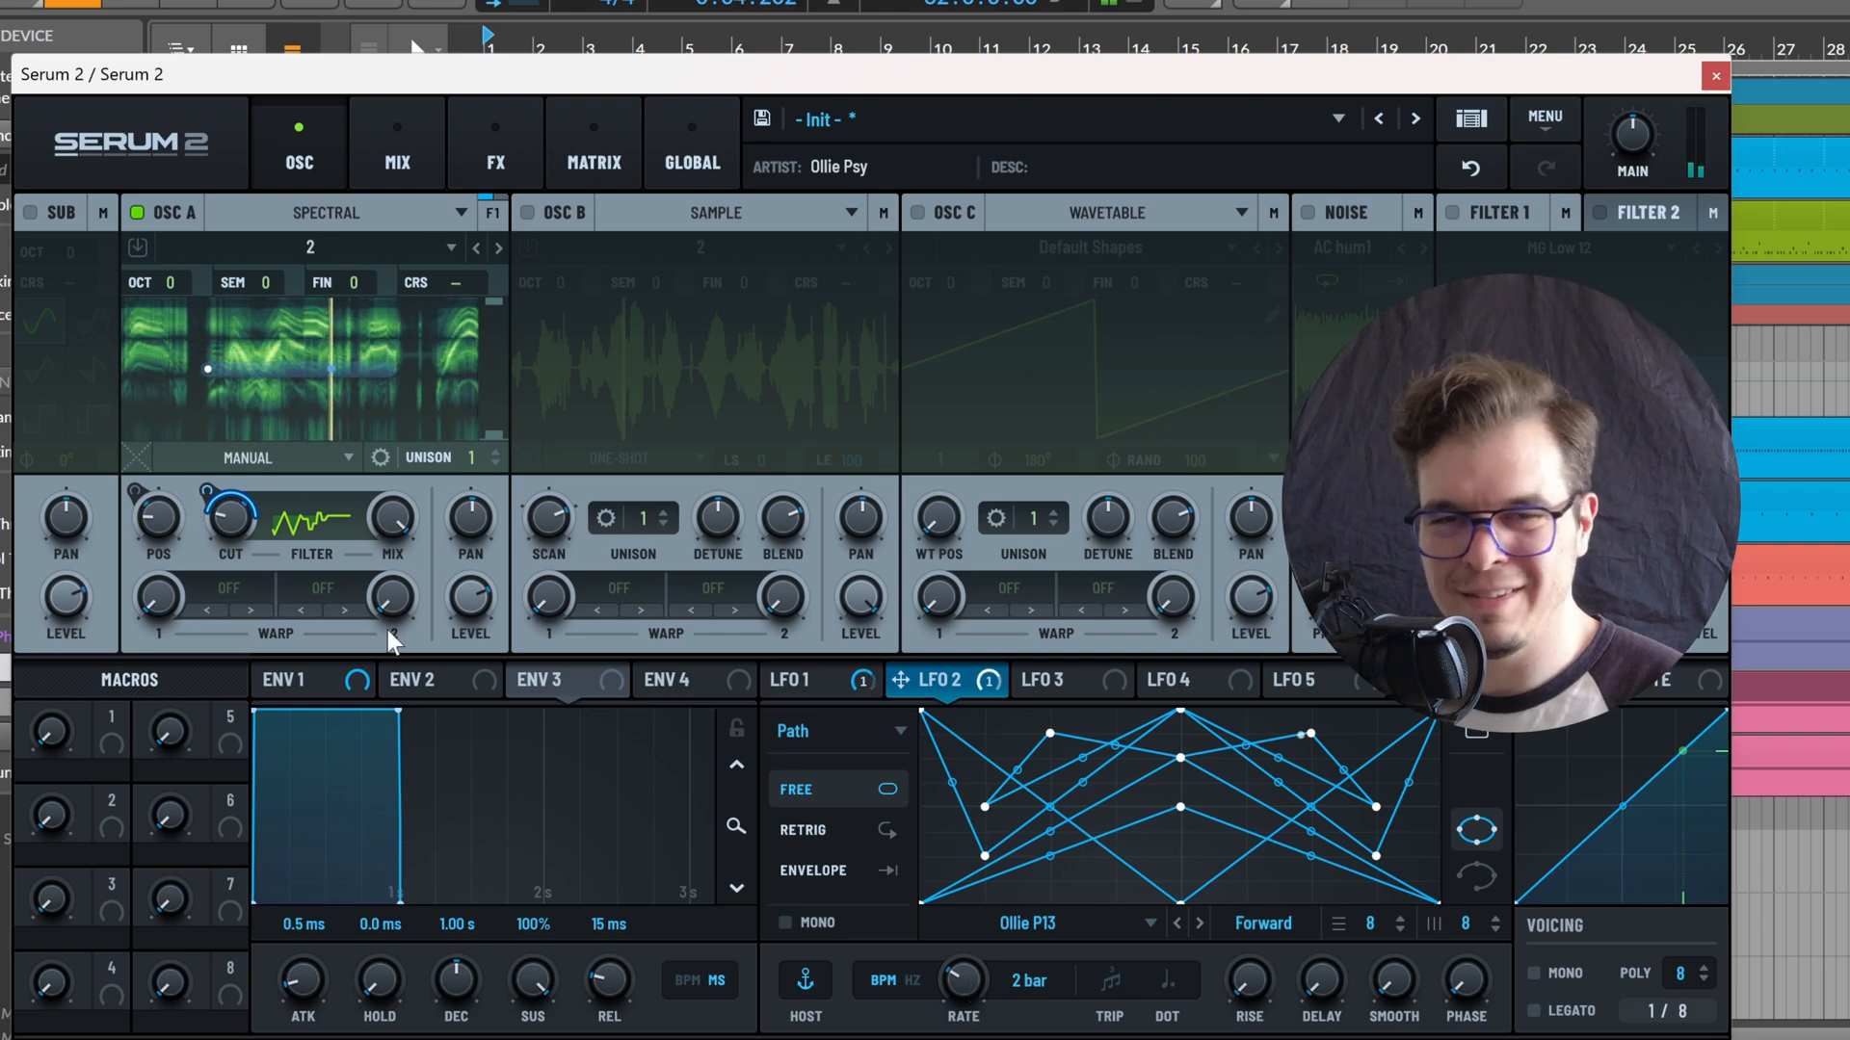
key("space")
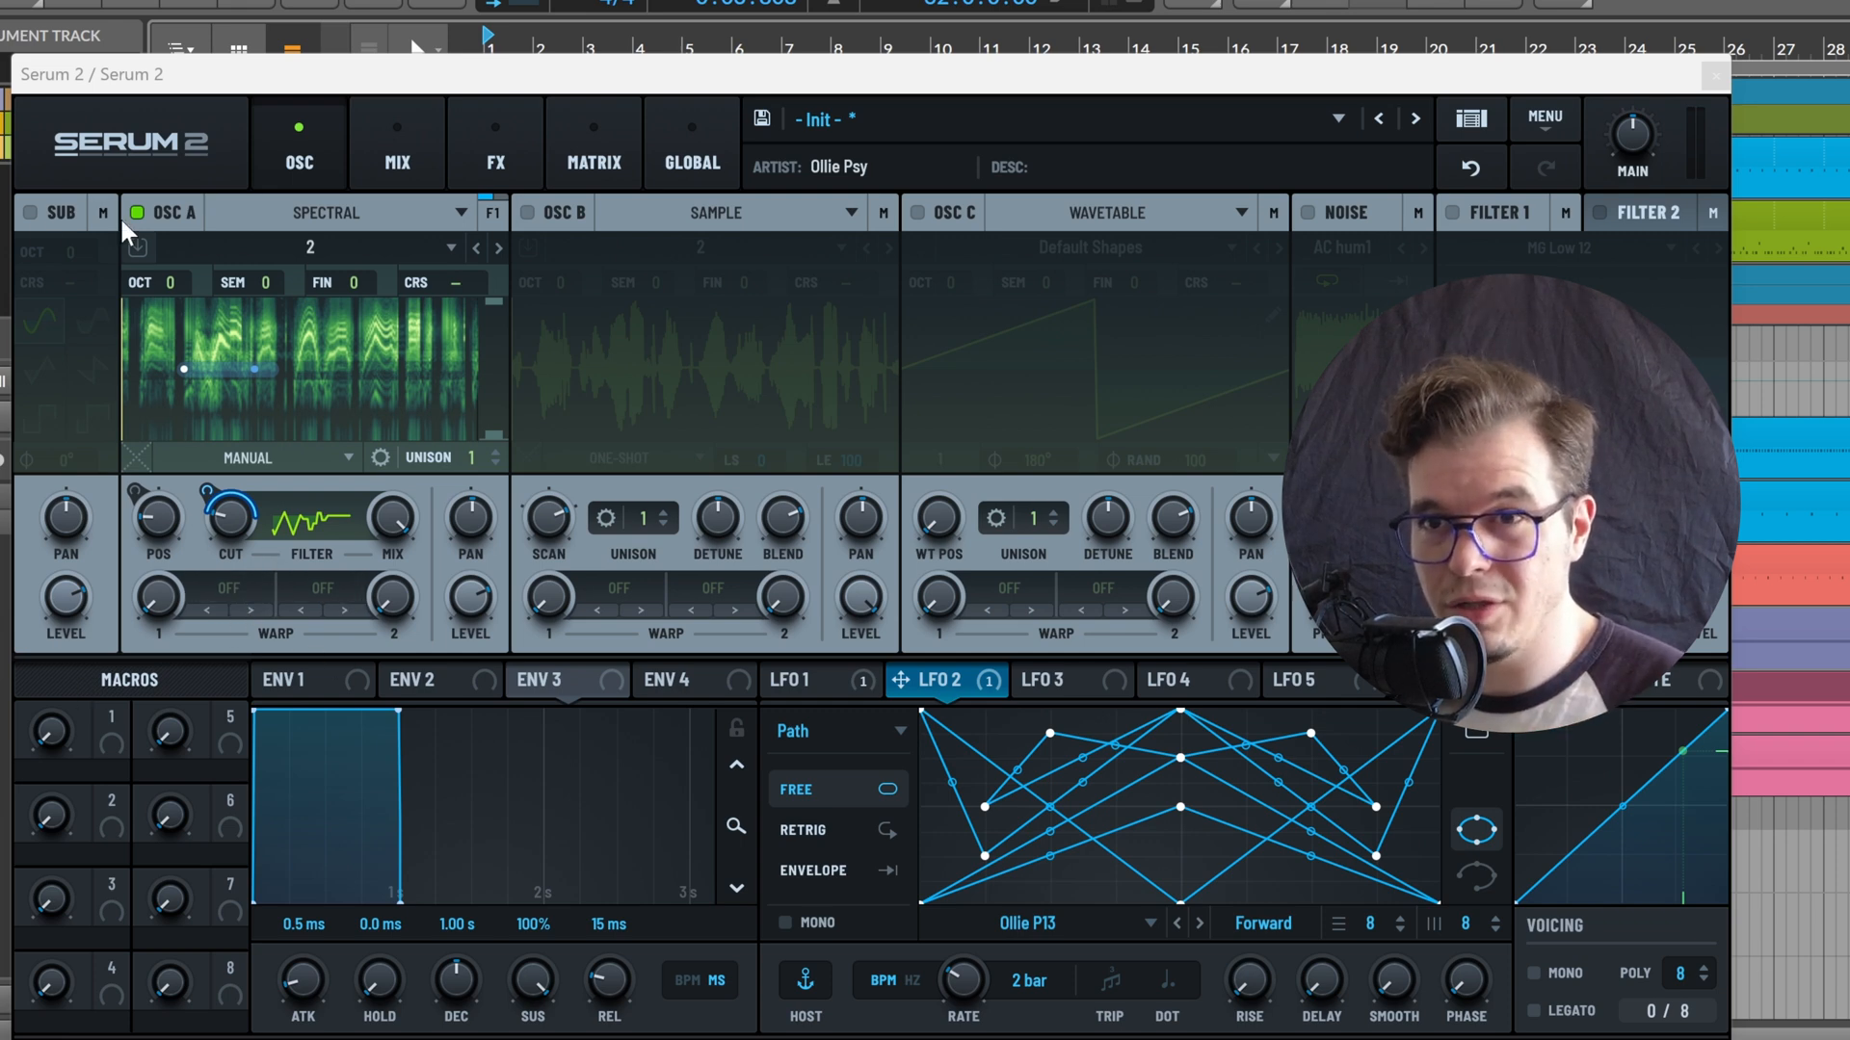
Enable the sub, set oscillator A's first warp to RM (Sub), and adjust the warp amount and the sub's coarse pitch
left_click(30, 212)
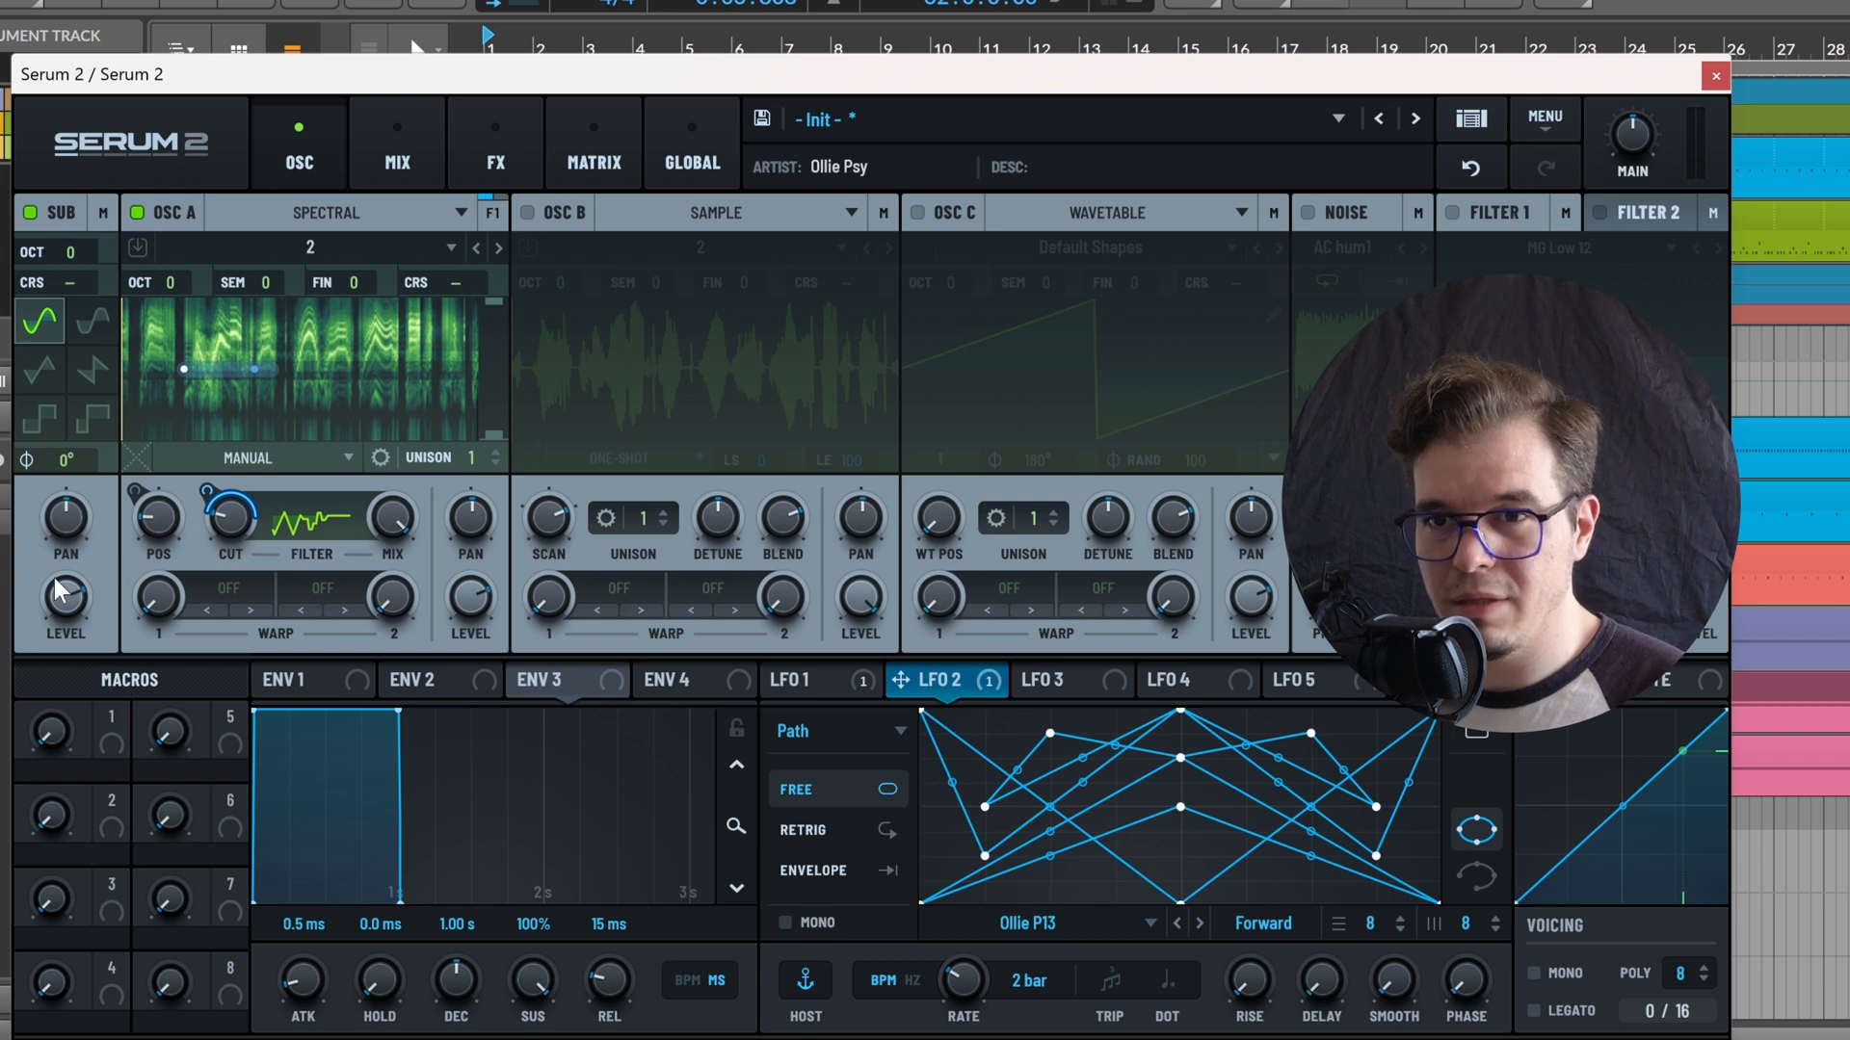
left_click(229, 589)
mouse_move(293, 846)
left_click(528, 949)
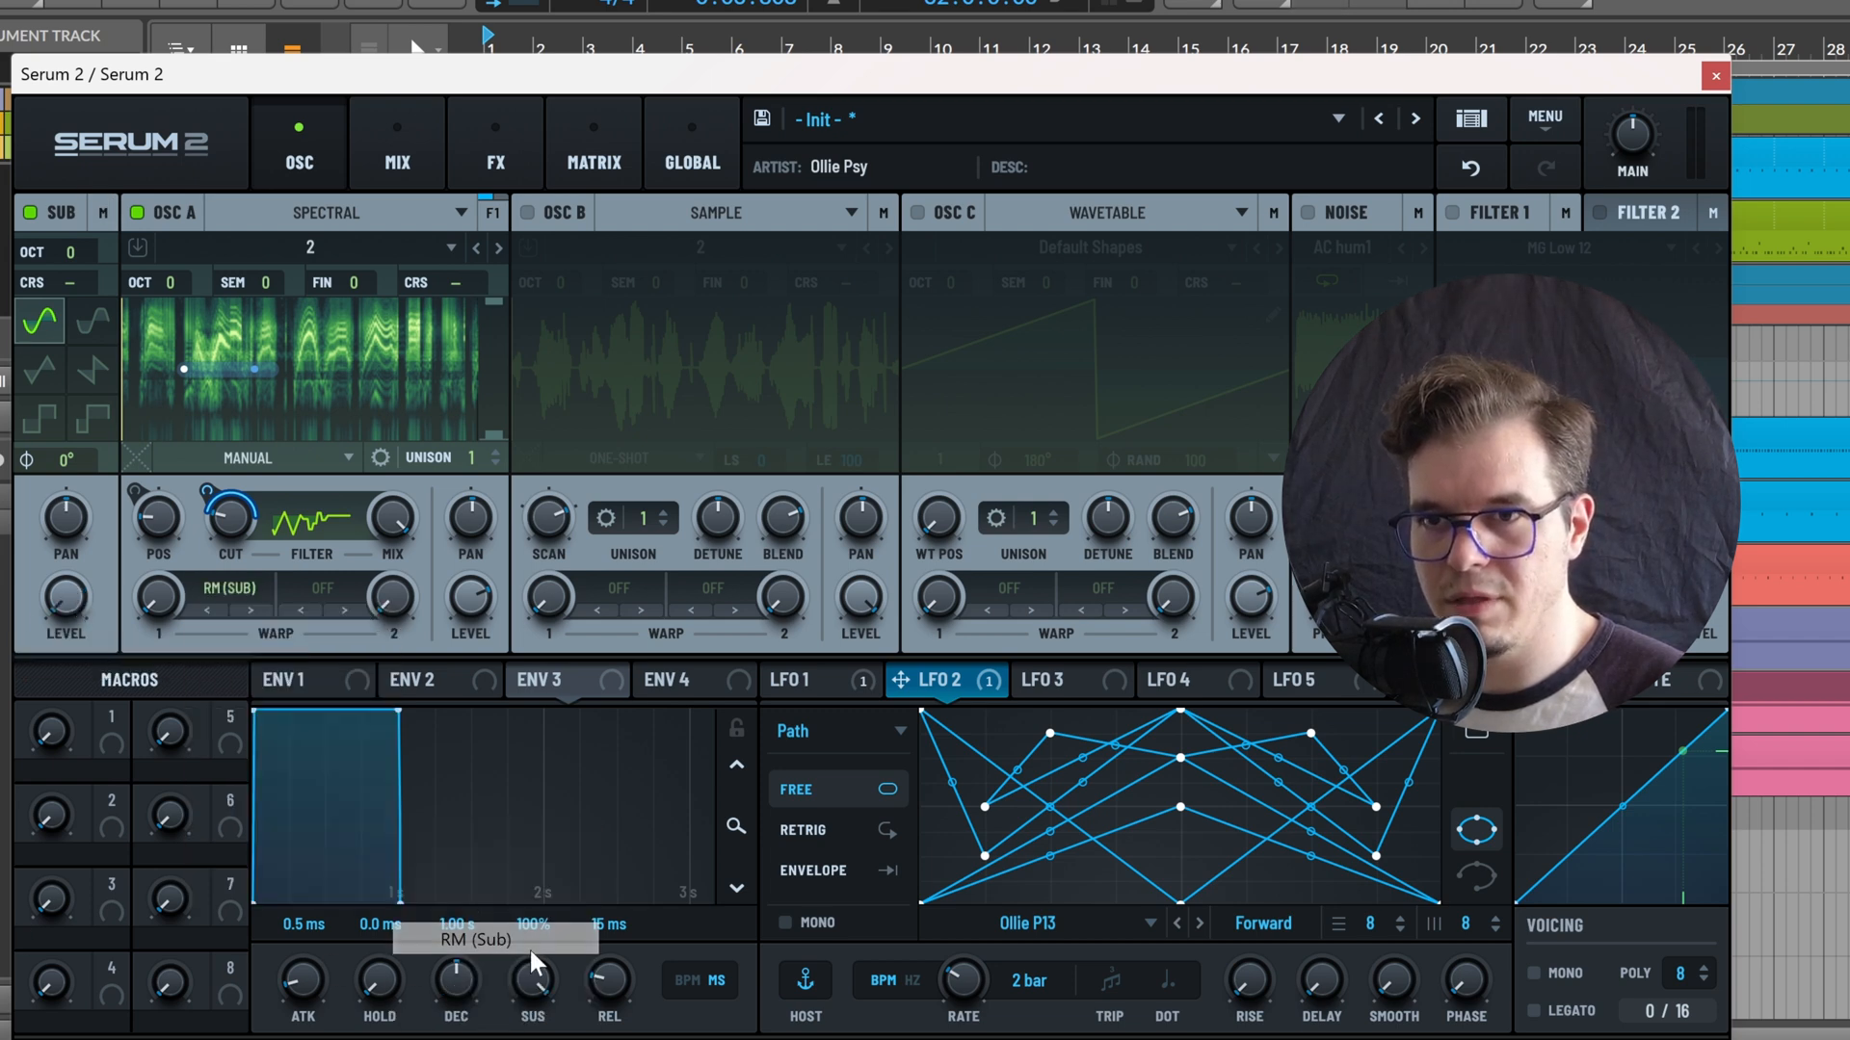
left_click_drag(170, 618, 302, 357)
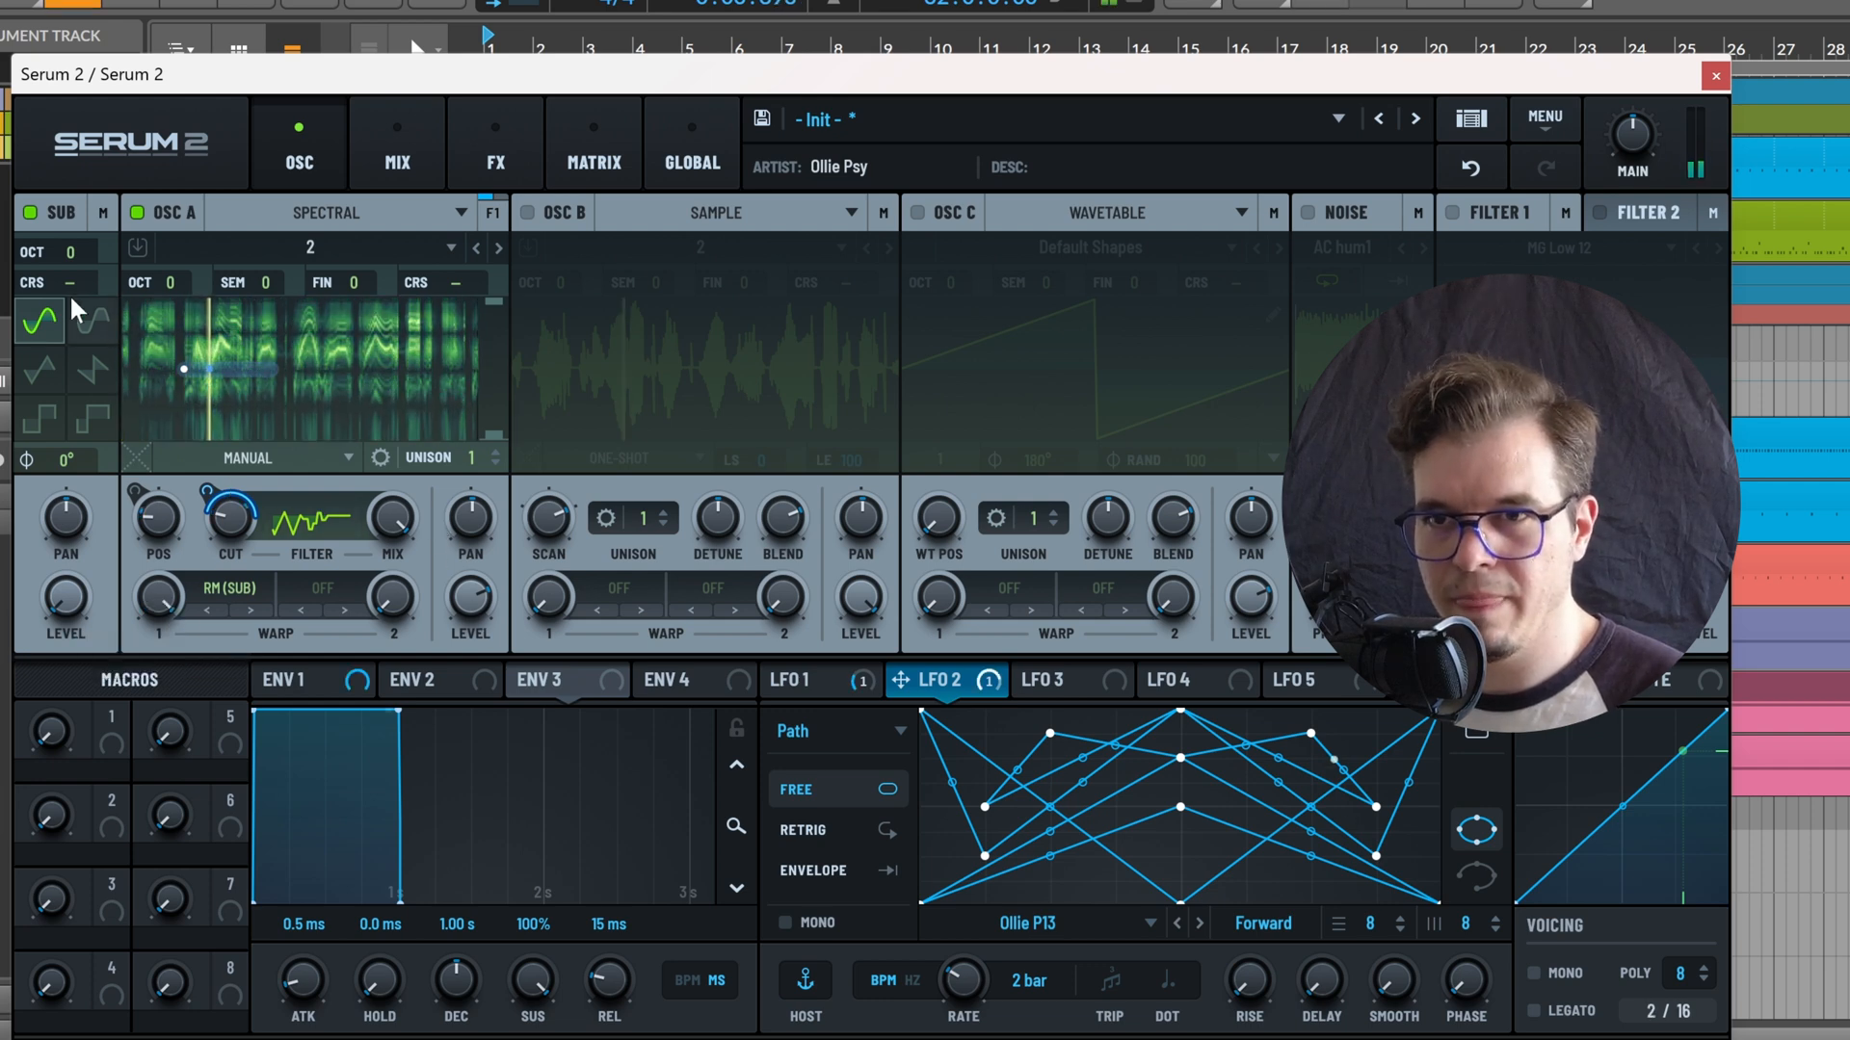
left_click_drag(75, 281, 94, 522)
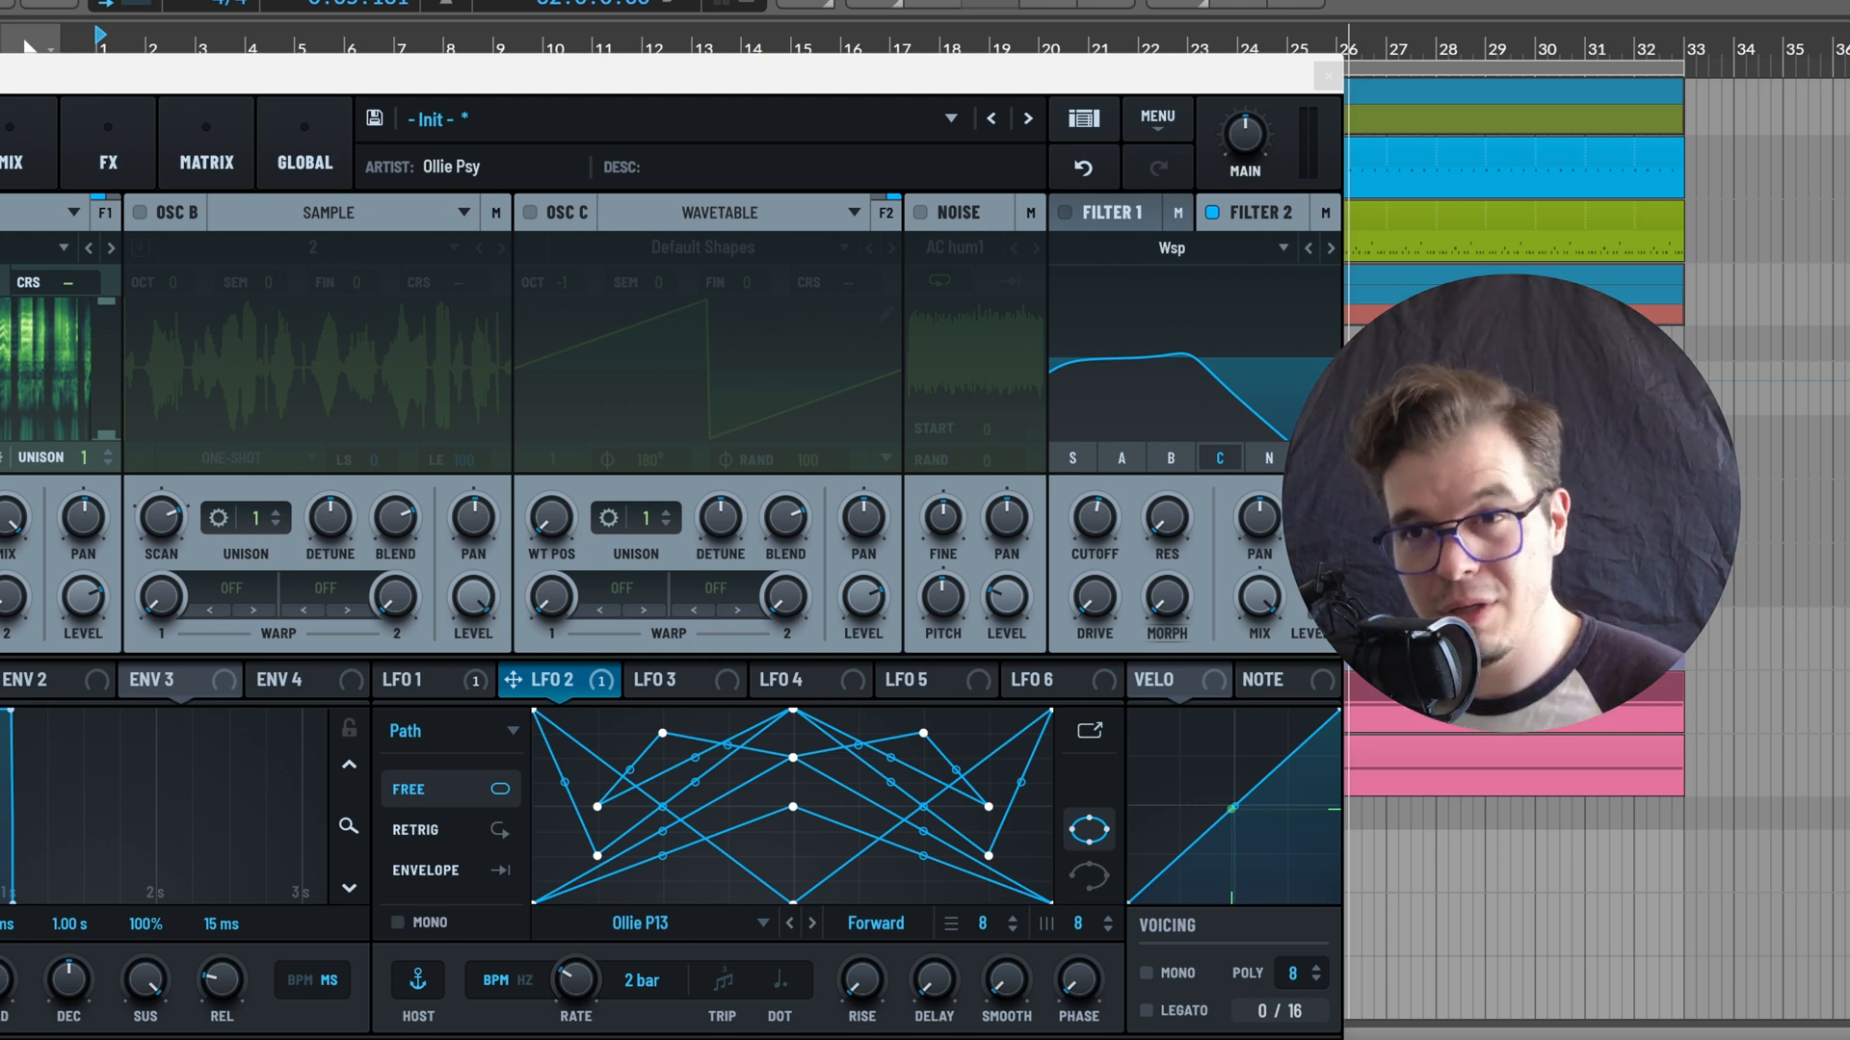
Switch to oscillator C alone, raise Filter 2's resonance to about 47% and raise its cutoff
left_click(531, 212)
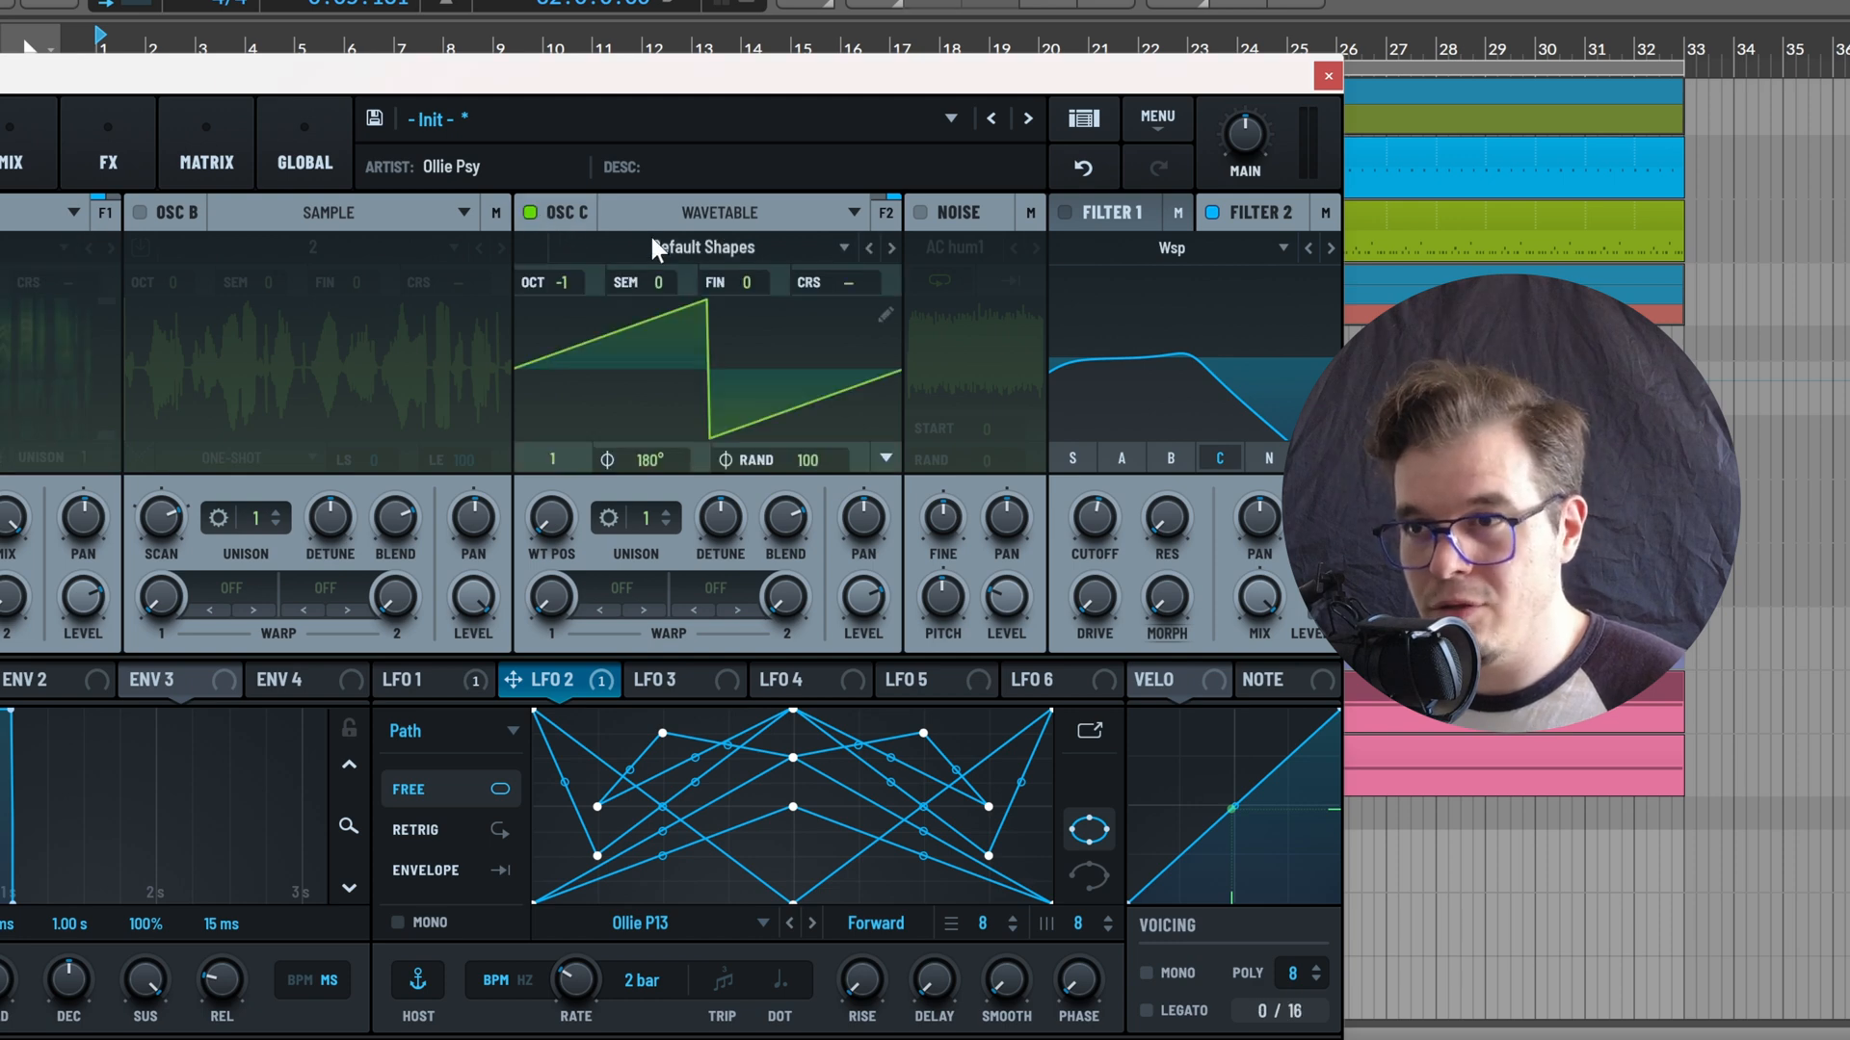
left_click(896, 214)
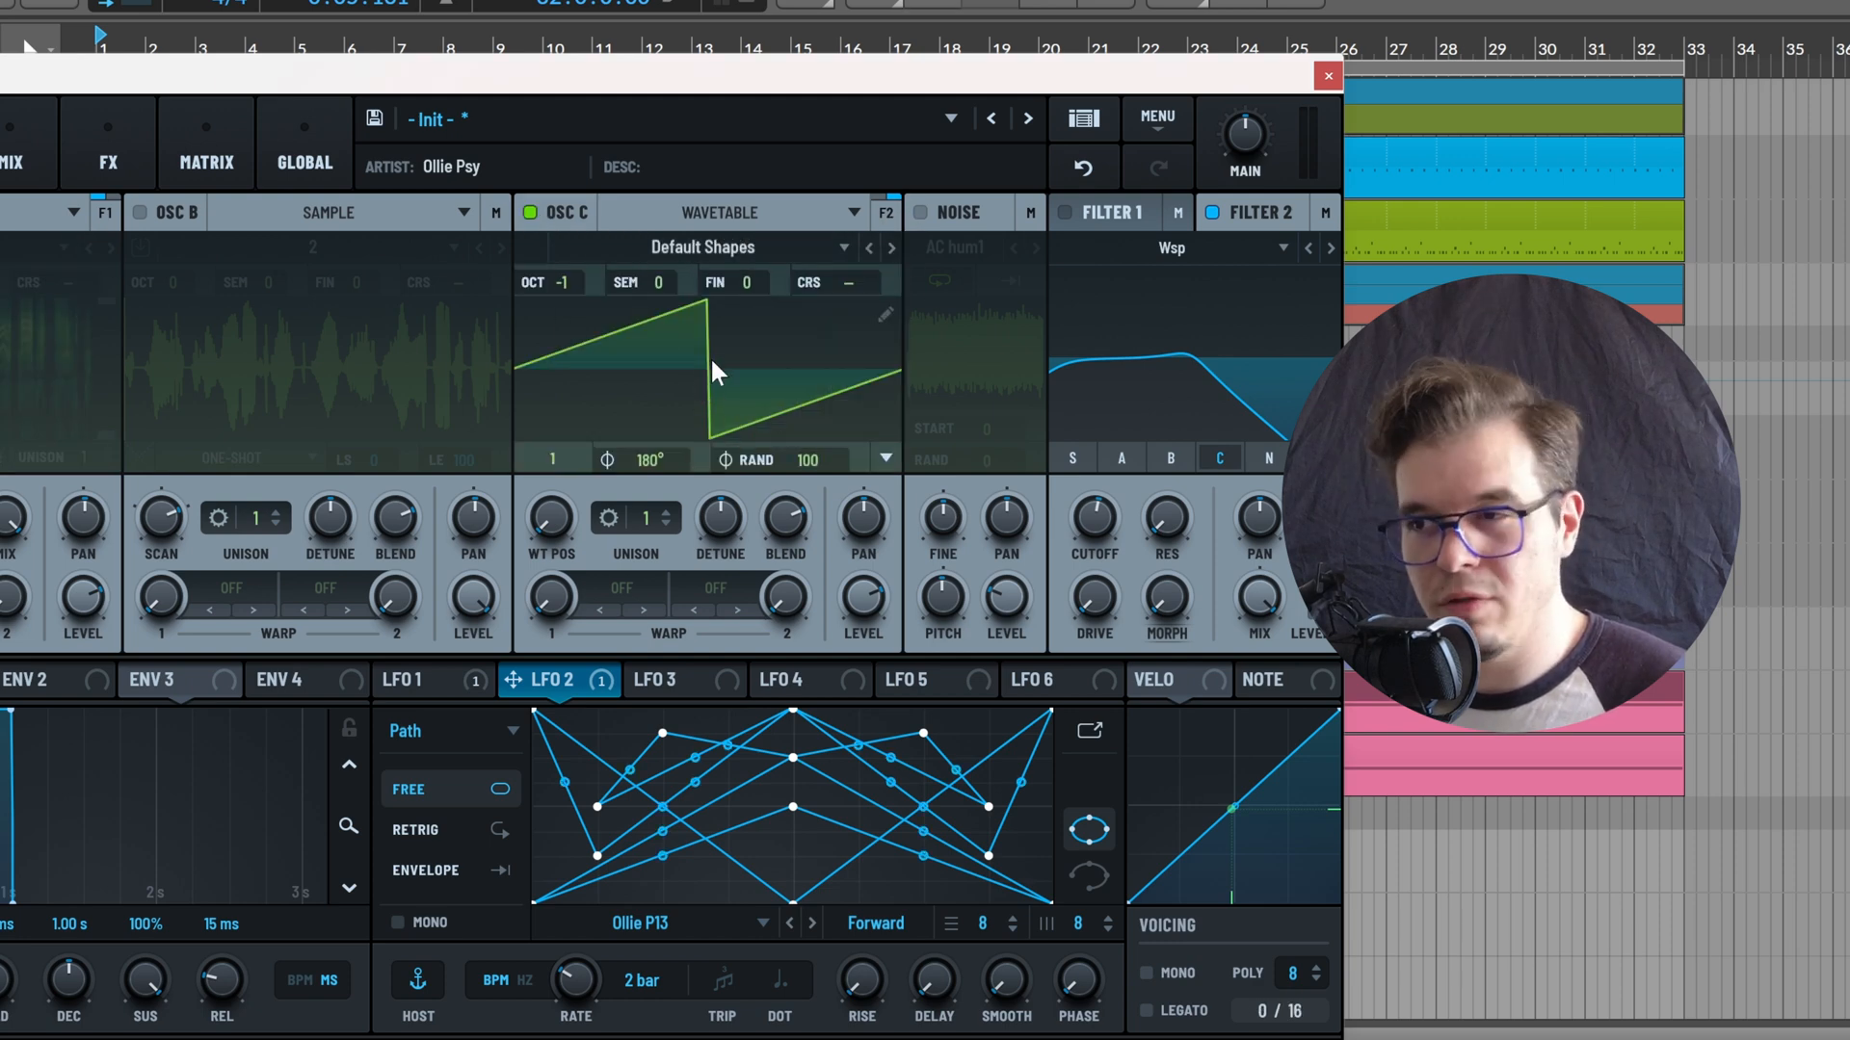
left_click_drag(1165, 516, 1222, 416)
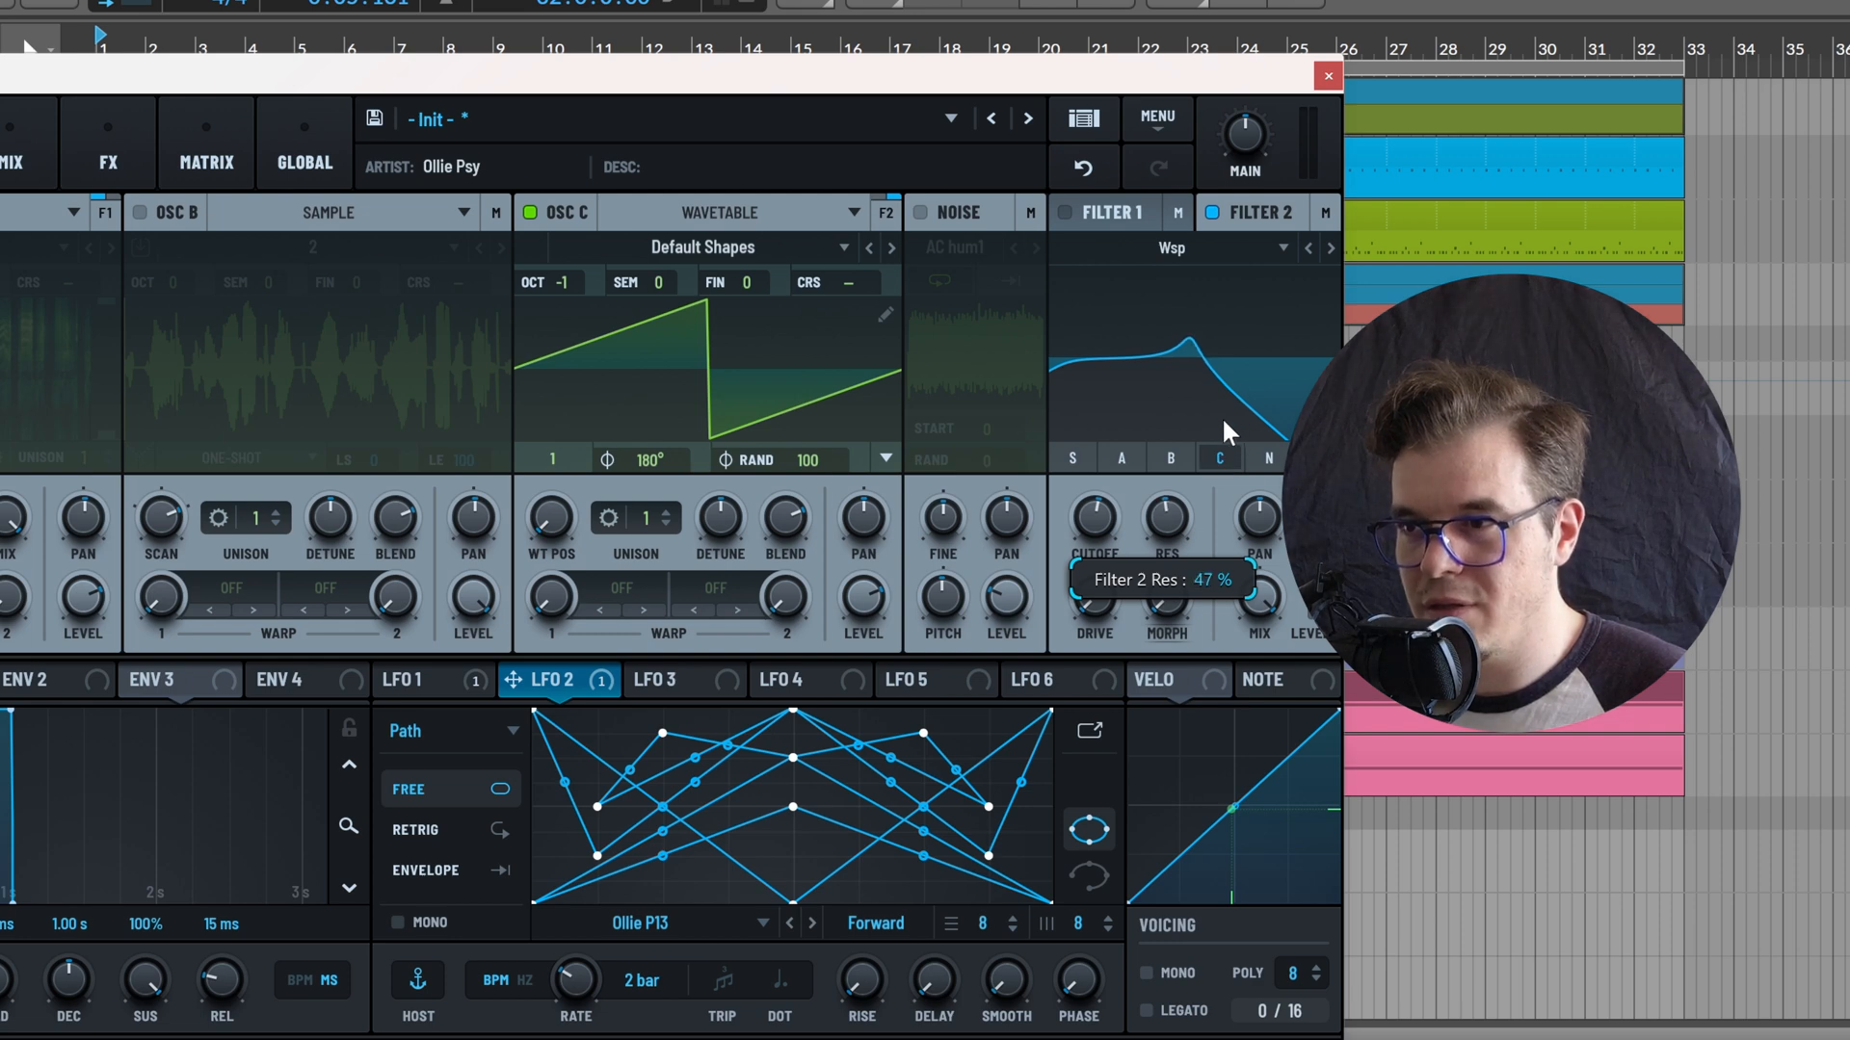
left_click_drag(1075, 506, 1103, 536)
left_click_drag(1092, 518, 1113, 483)
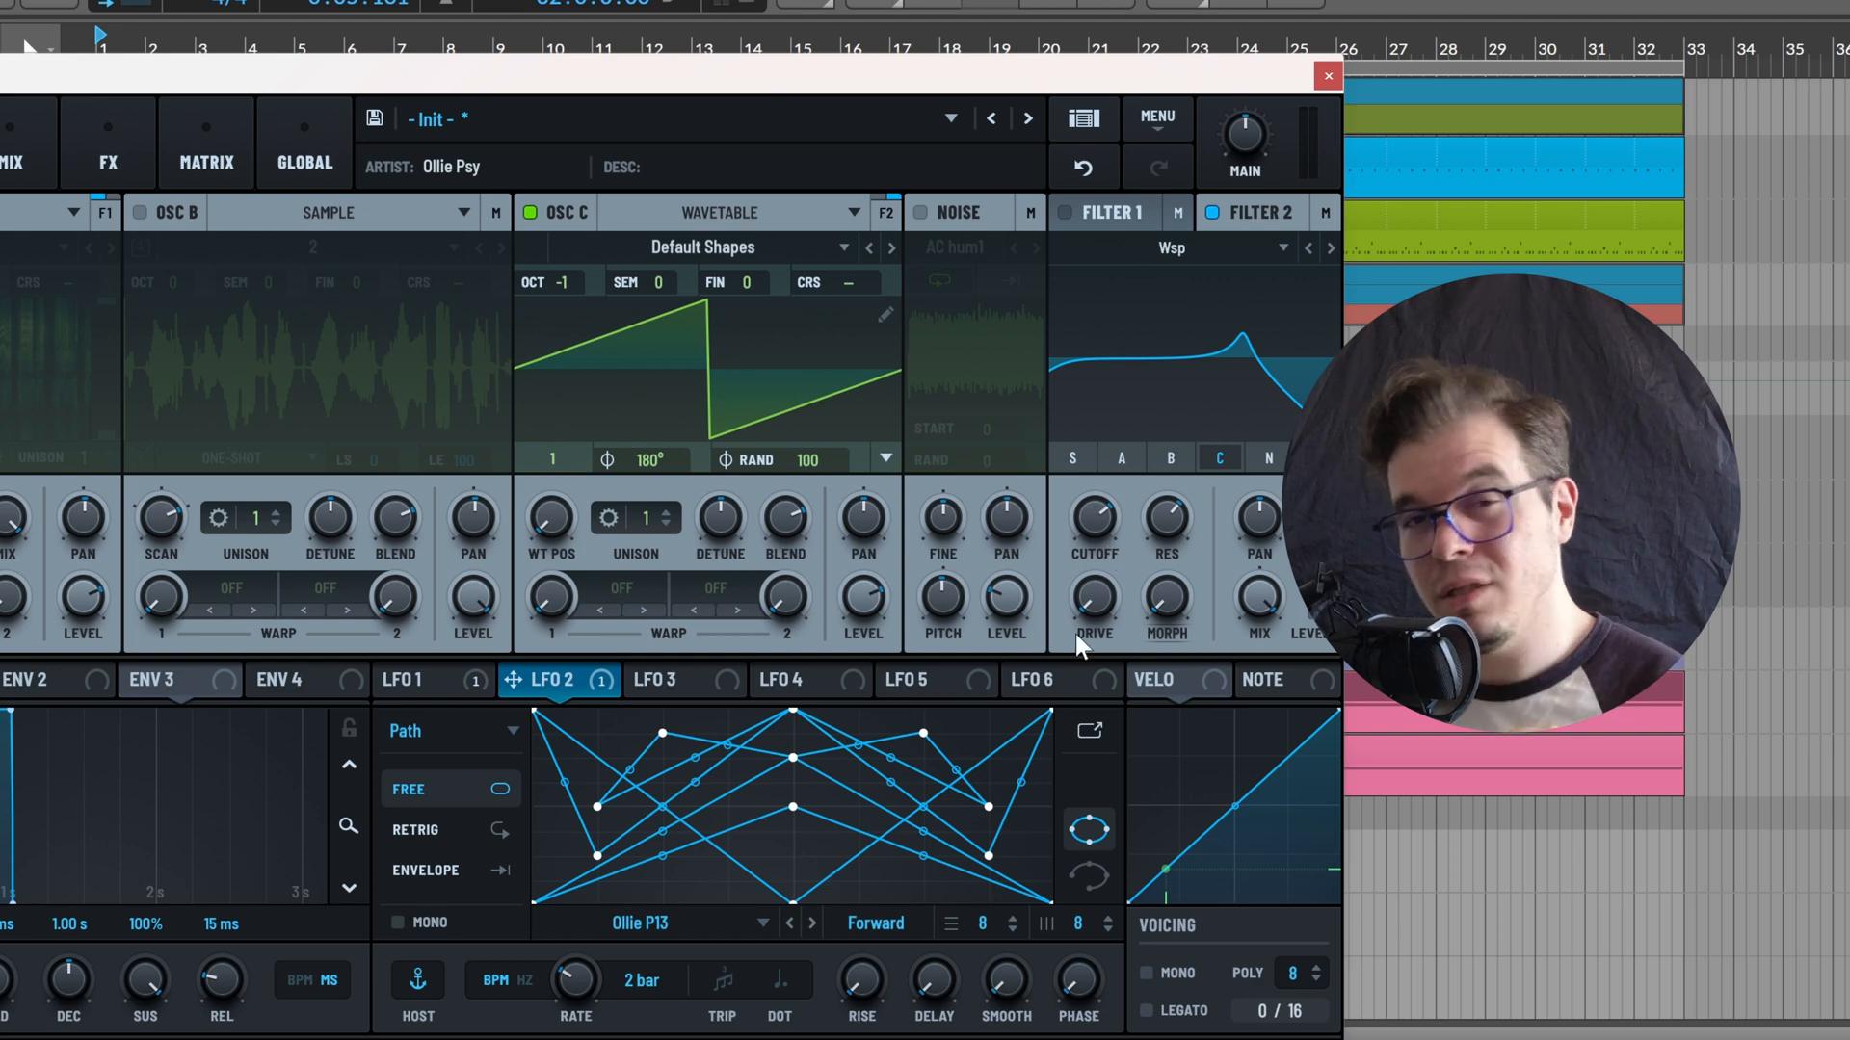
Switch from oscillator C to oscillator A, route it fully to Filter 2, and lower Filter 2's cutoff
left_click_drag(1165, 609, 1285, 345)
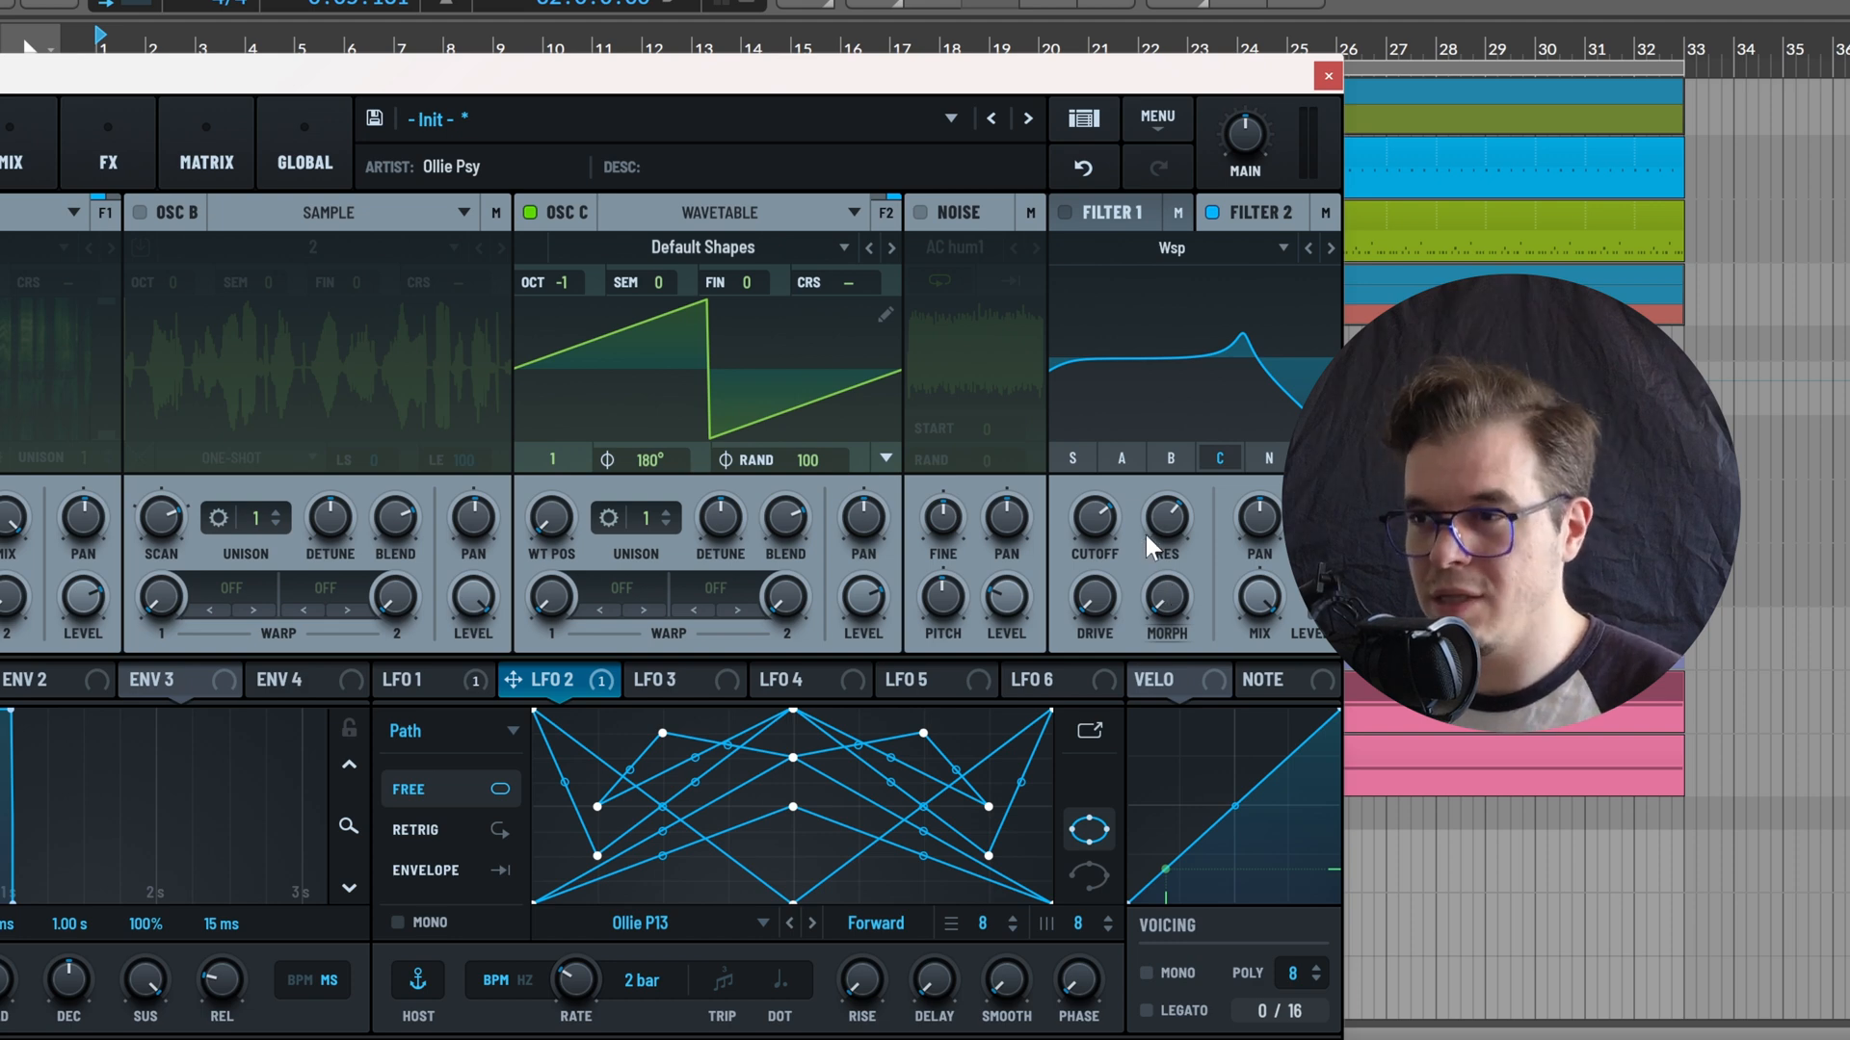
mouse_move(1167, 537)
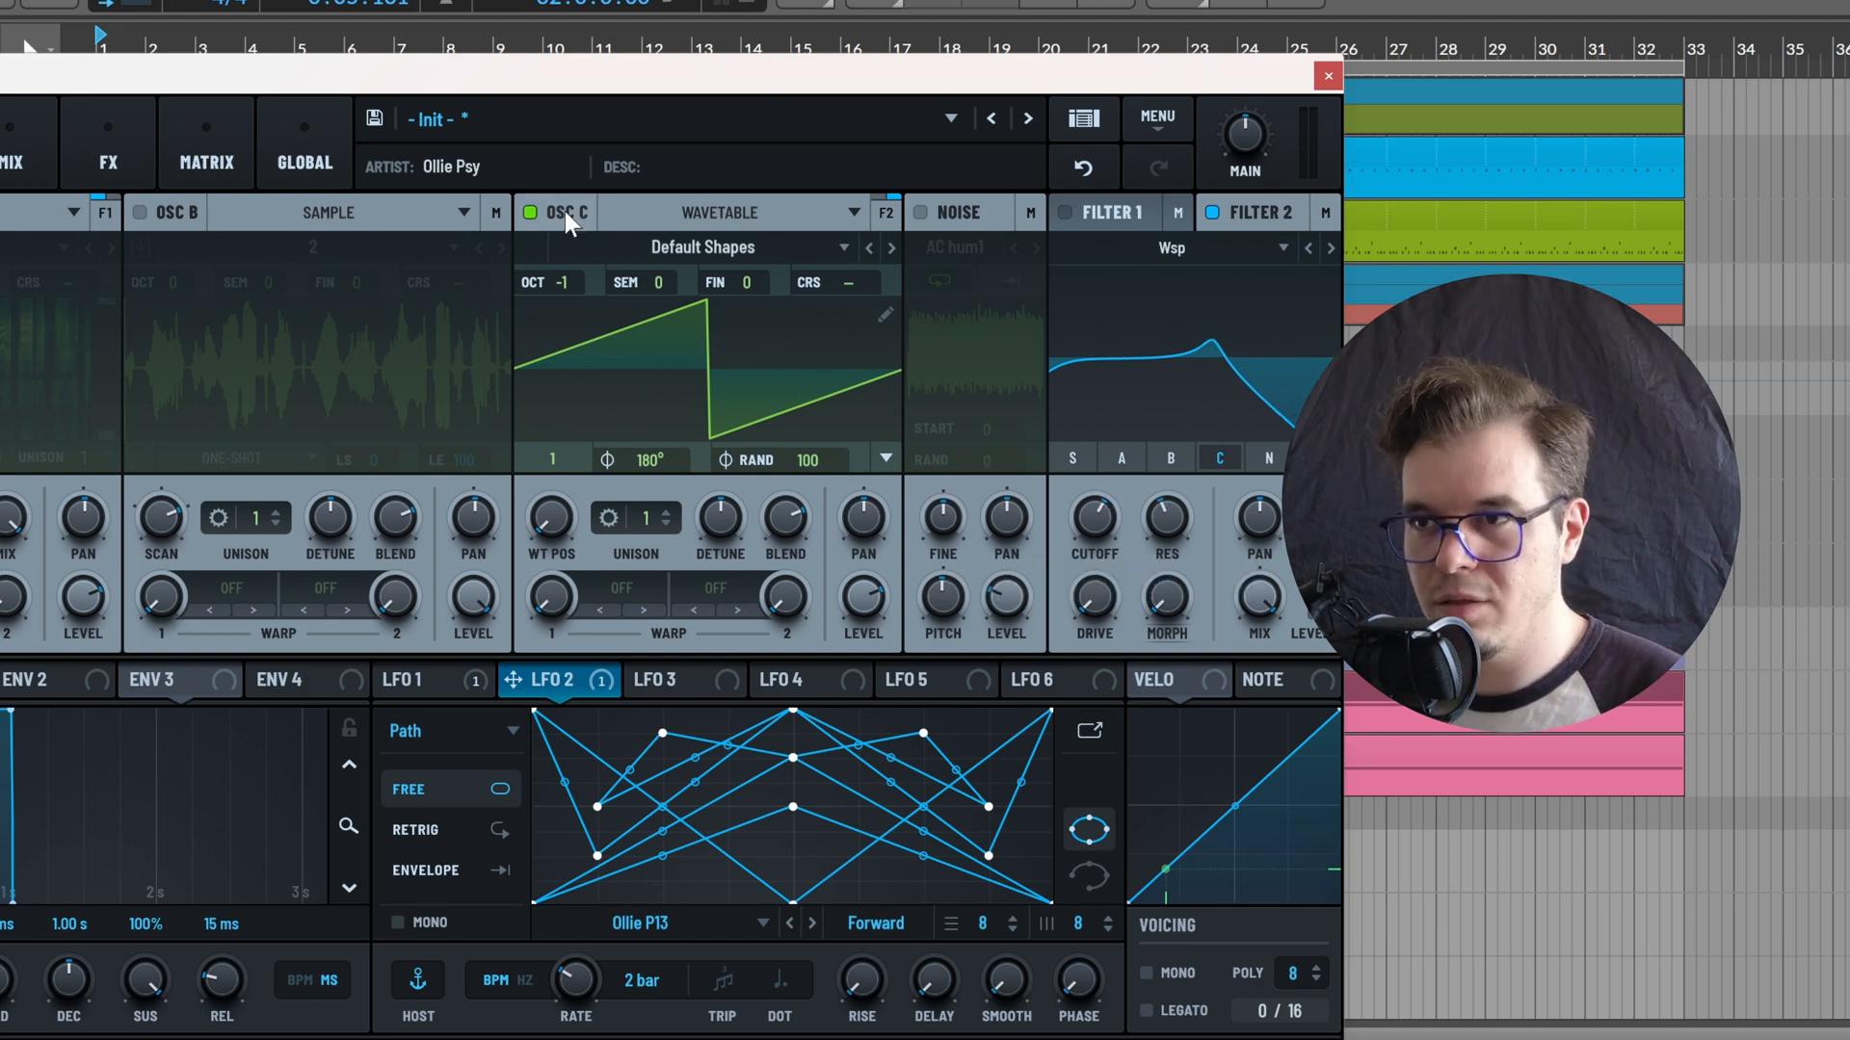
left_click(529, 212)
left_click(0, 212)
left_click(103, 212)
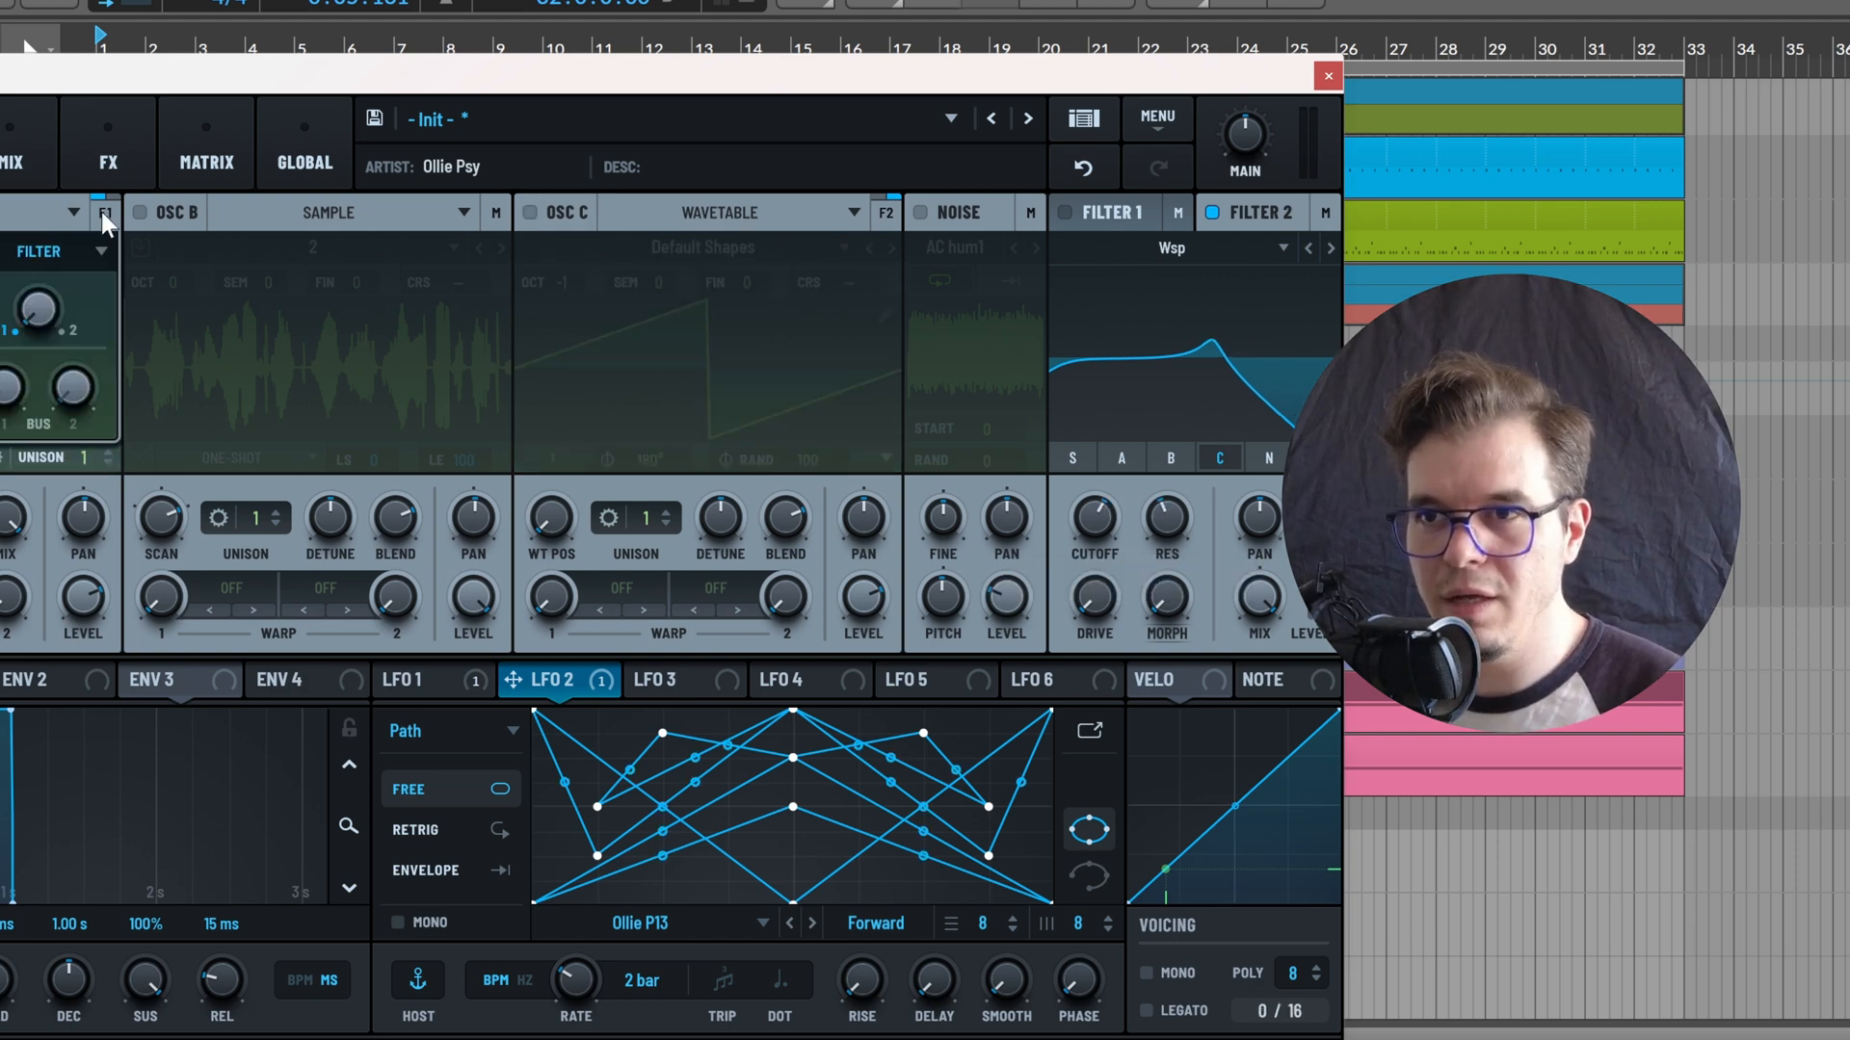
left_click_drag(42, 309, 106, 207)
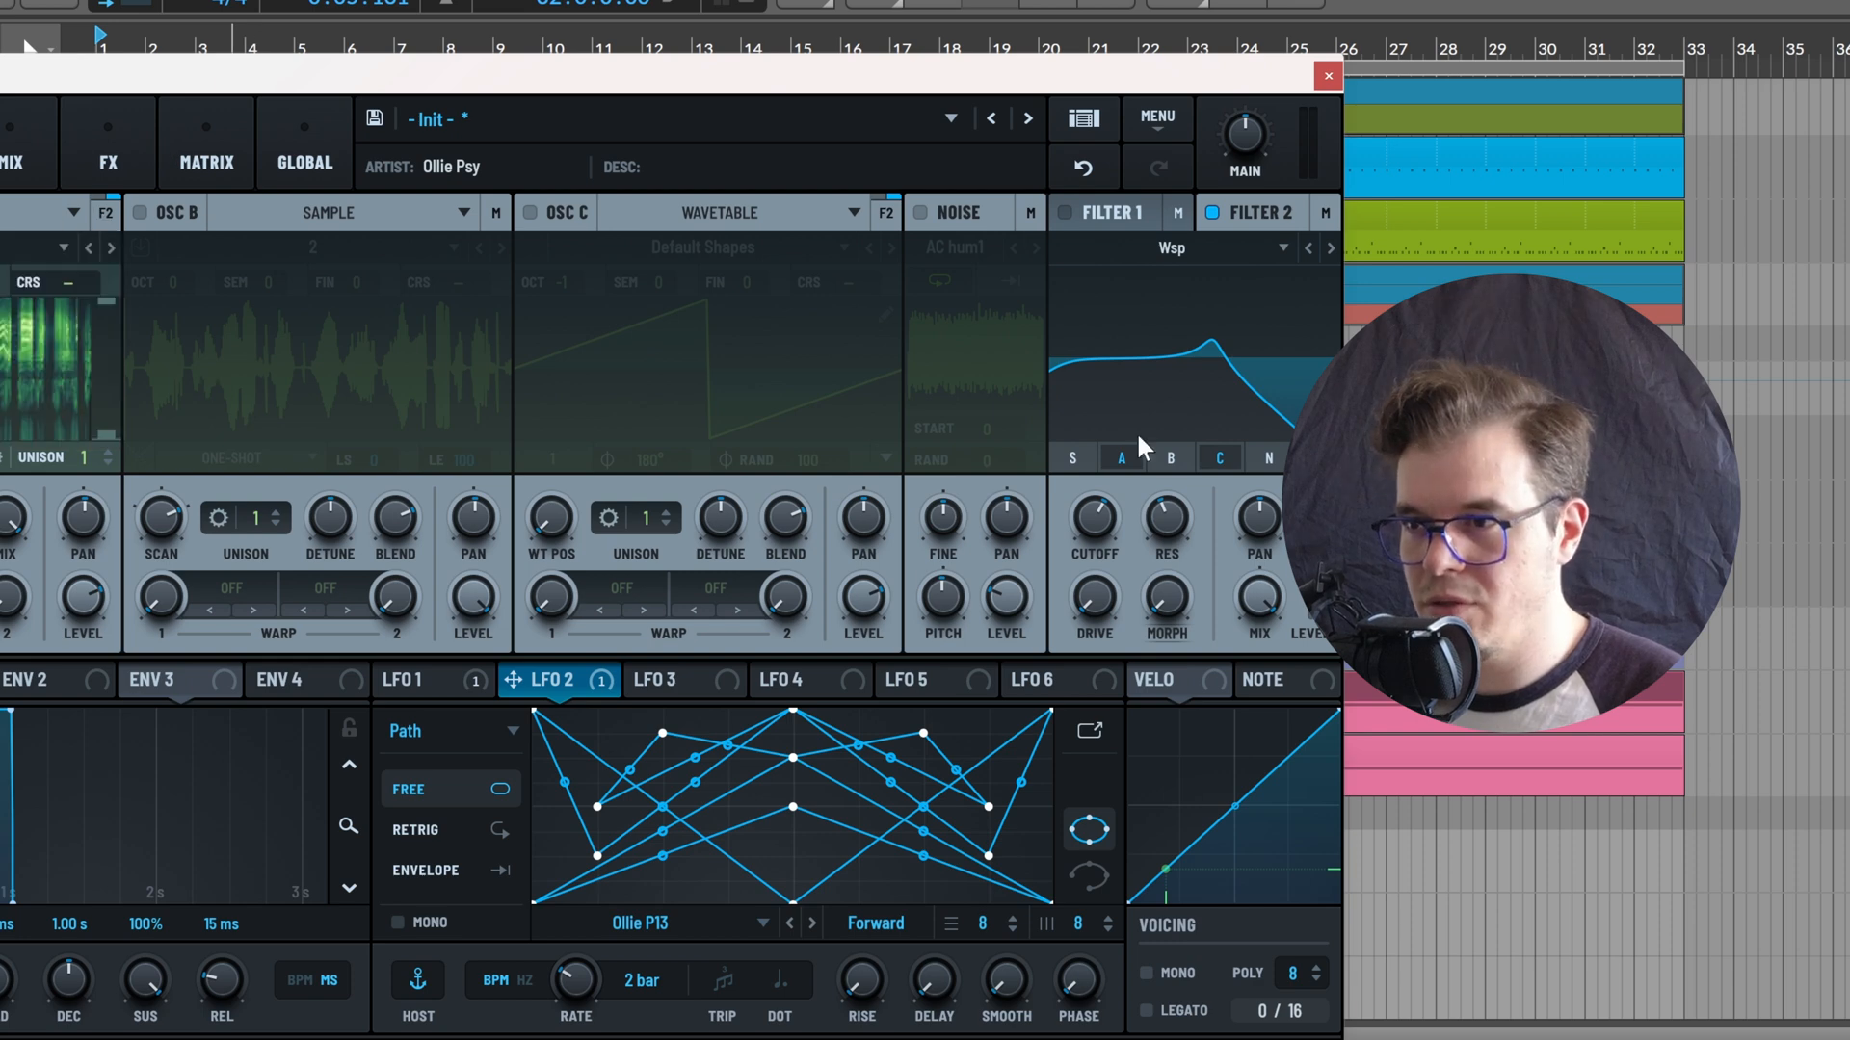
mouse_move(1079, 532)
left_mouse_down()
mouse_move(1009, 524)
mouse_move(1095, 517)
left_mouse_up()
Switch LFO 3 to Path mode and load the user path preset P8
left_click(695, 673)
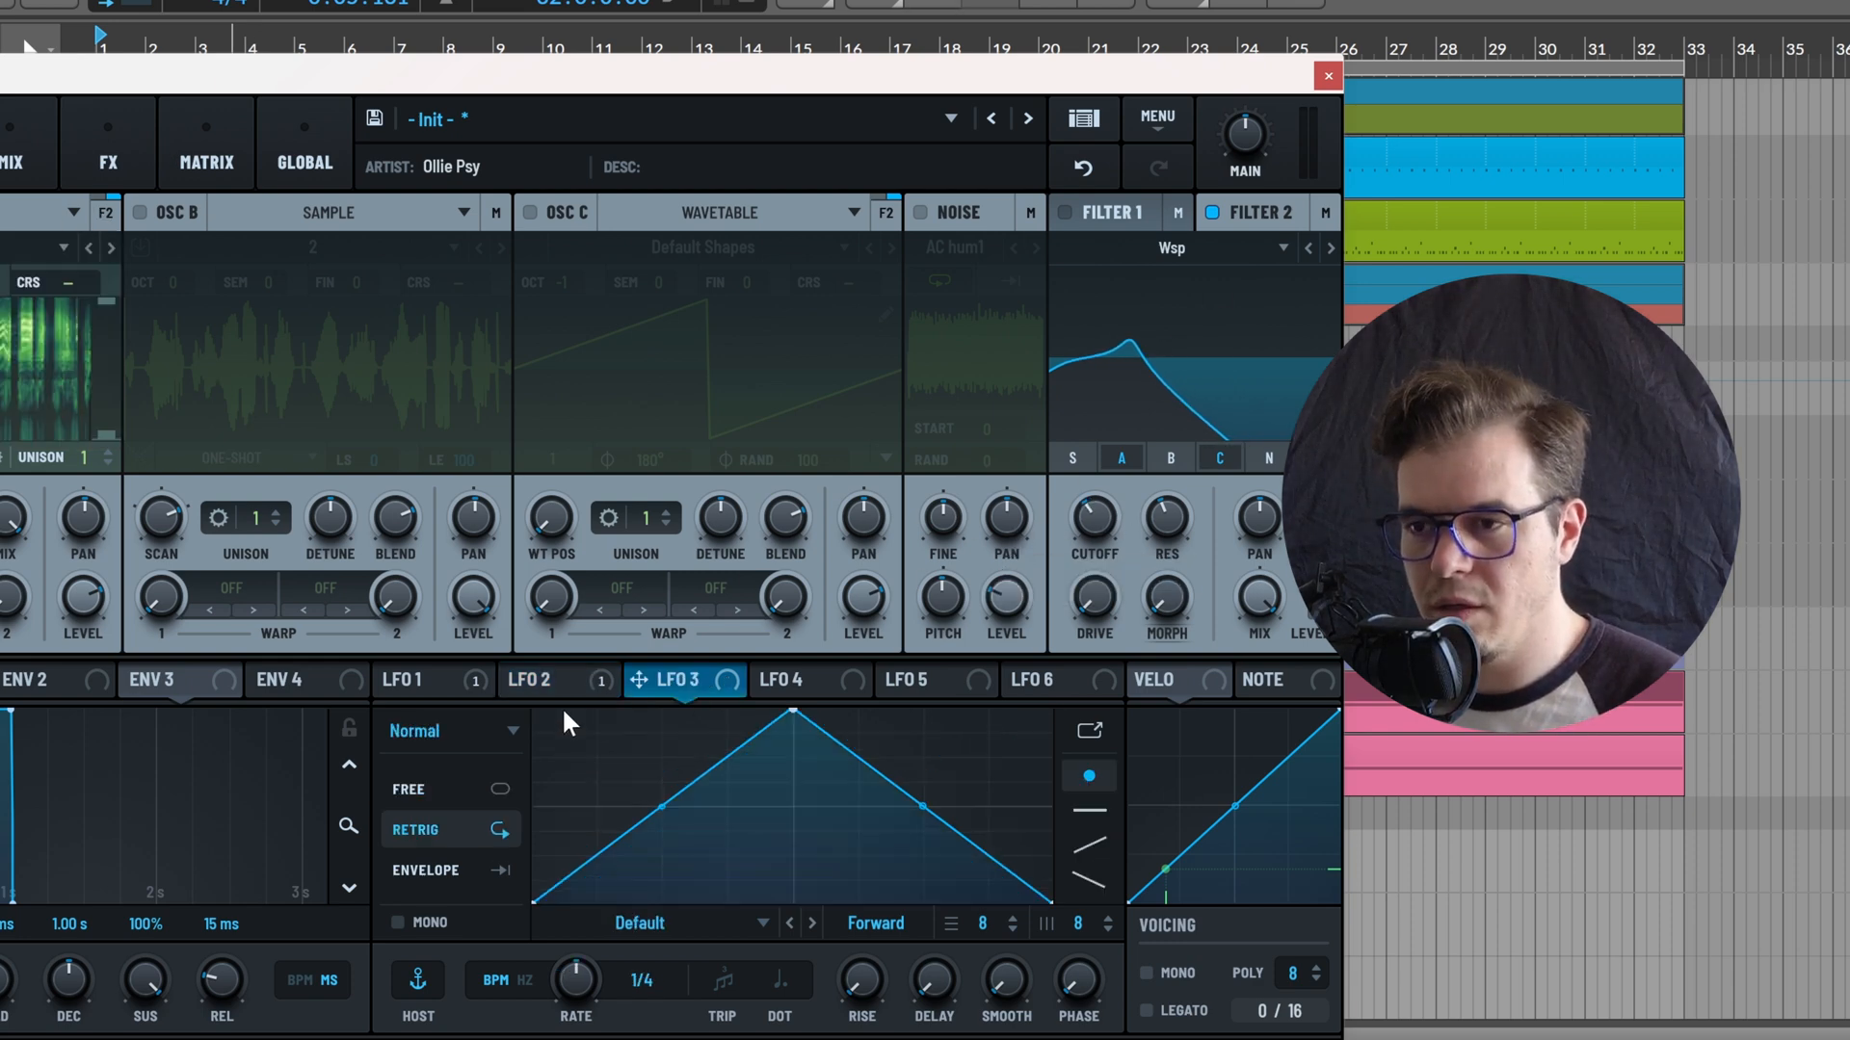
left_click(563, 682)
left_click(702, 676)
left_click(453, 731)
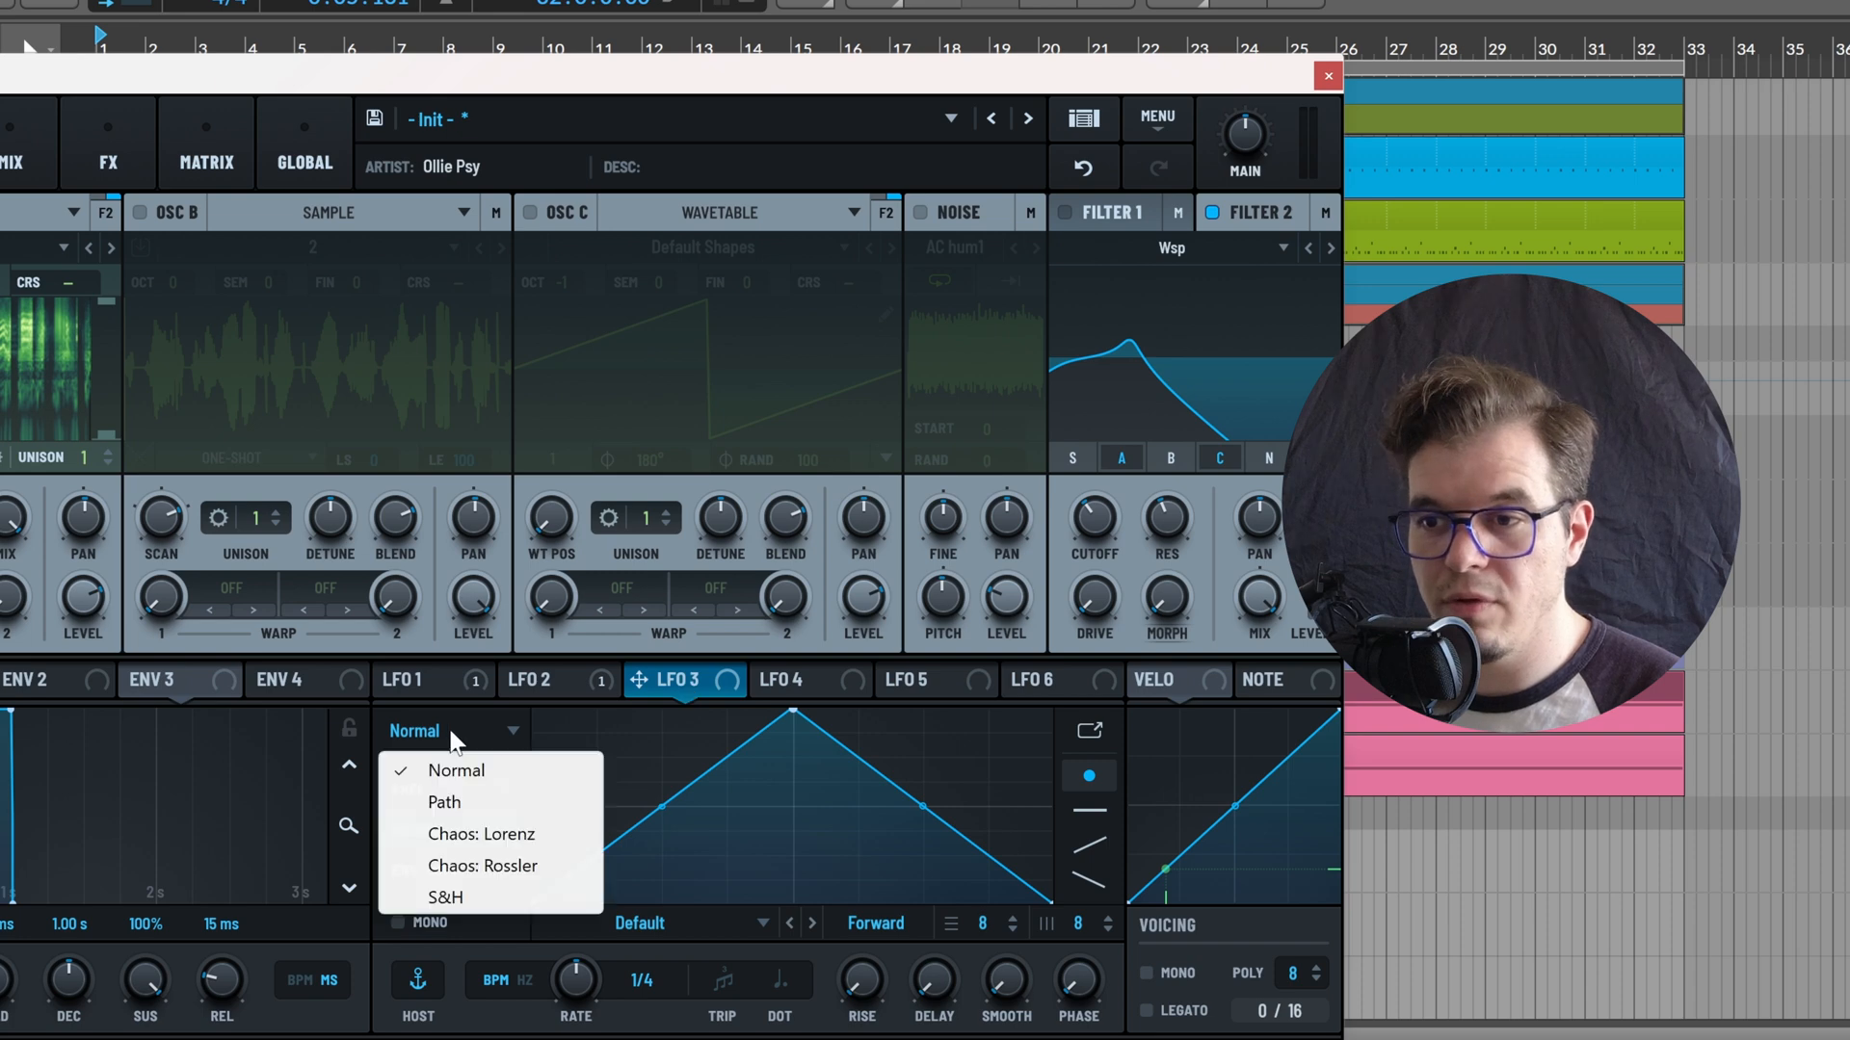
left_click(472, 806)
left_click(649, 922)
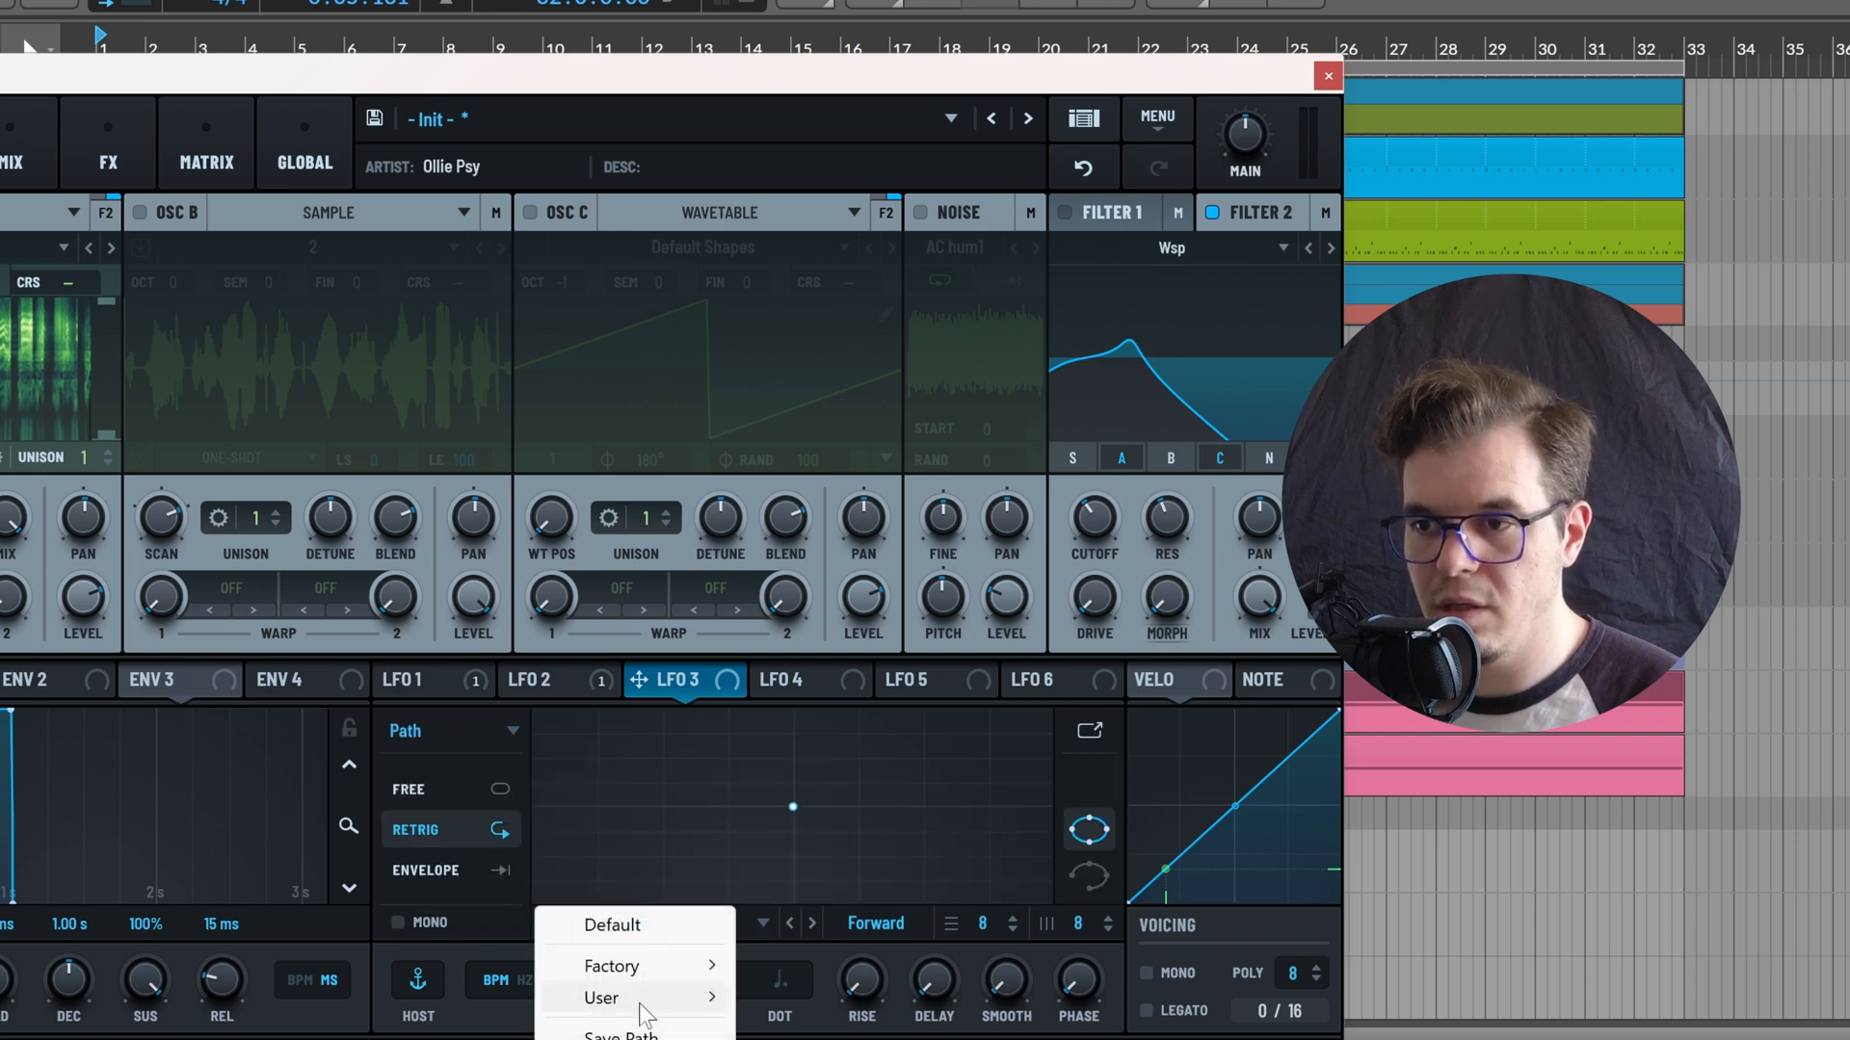
mouse_move(639, 1000)
left_click(795, 1039)
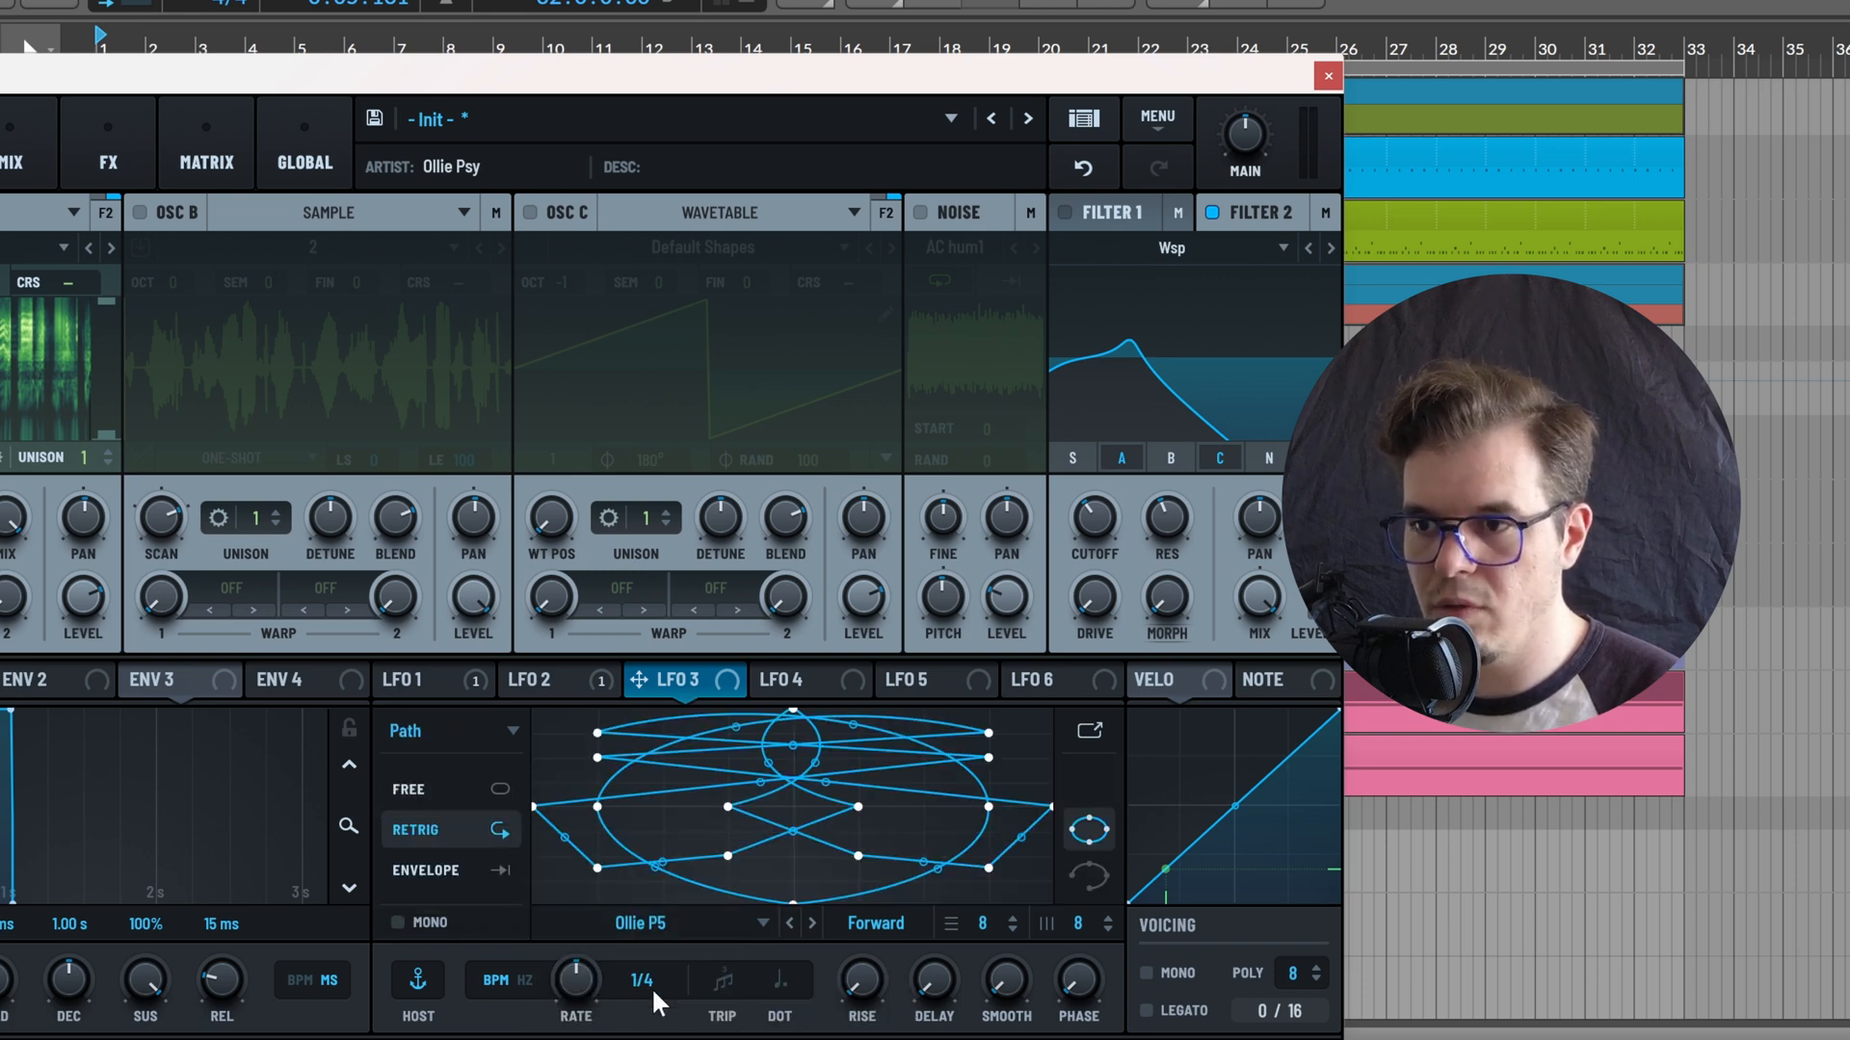
left_click(813, 922)
left_click(814, 922)
left_click(814, 922)
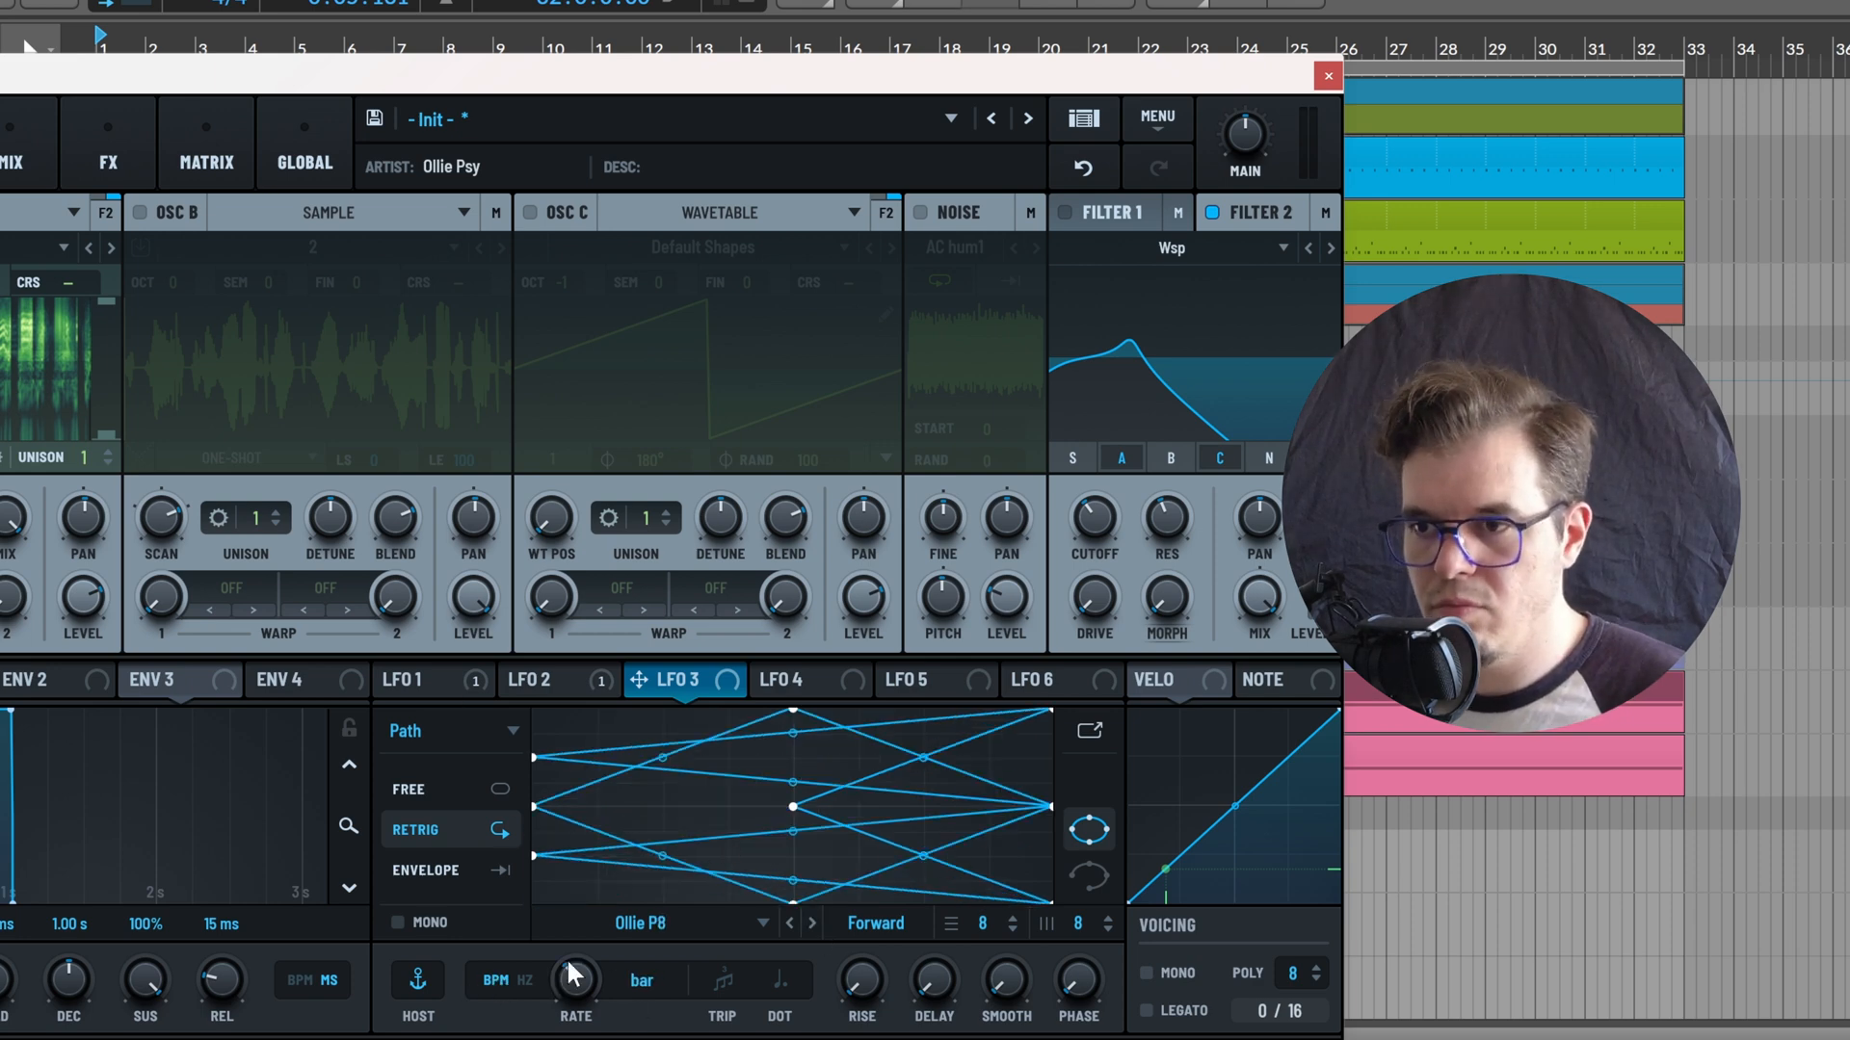
Modulate Filter 2's cutoff with LFO 3 at a bar rate and its morph with LFO 4 at a bar-triplet rate
left_click_drag(645, 677, 1033, 488)
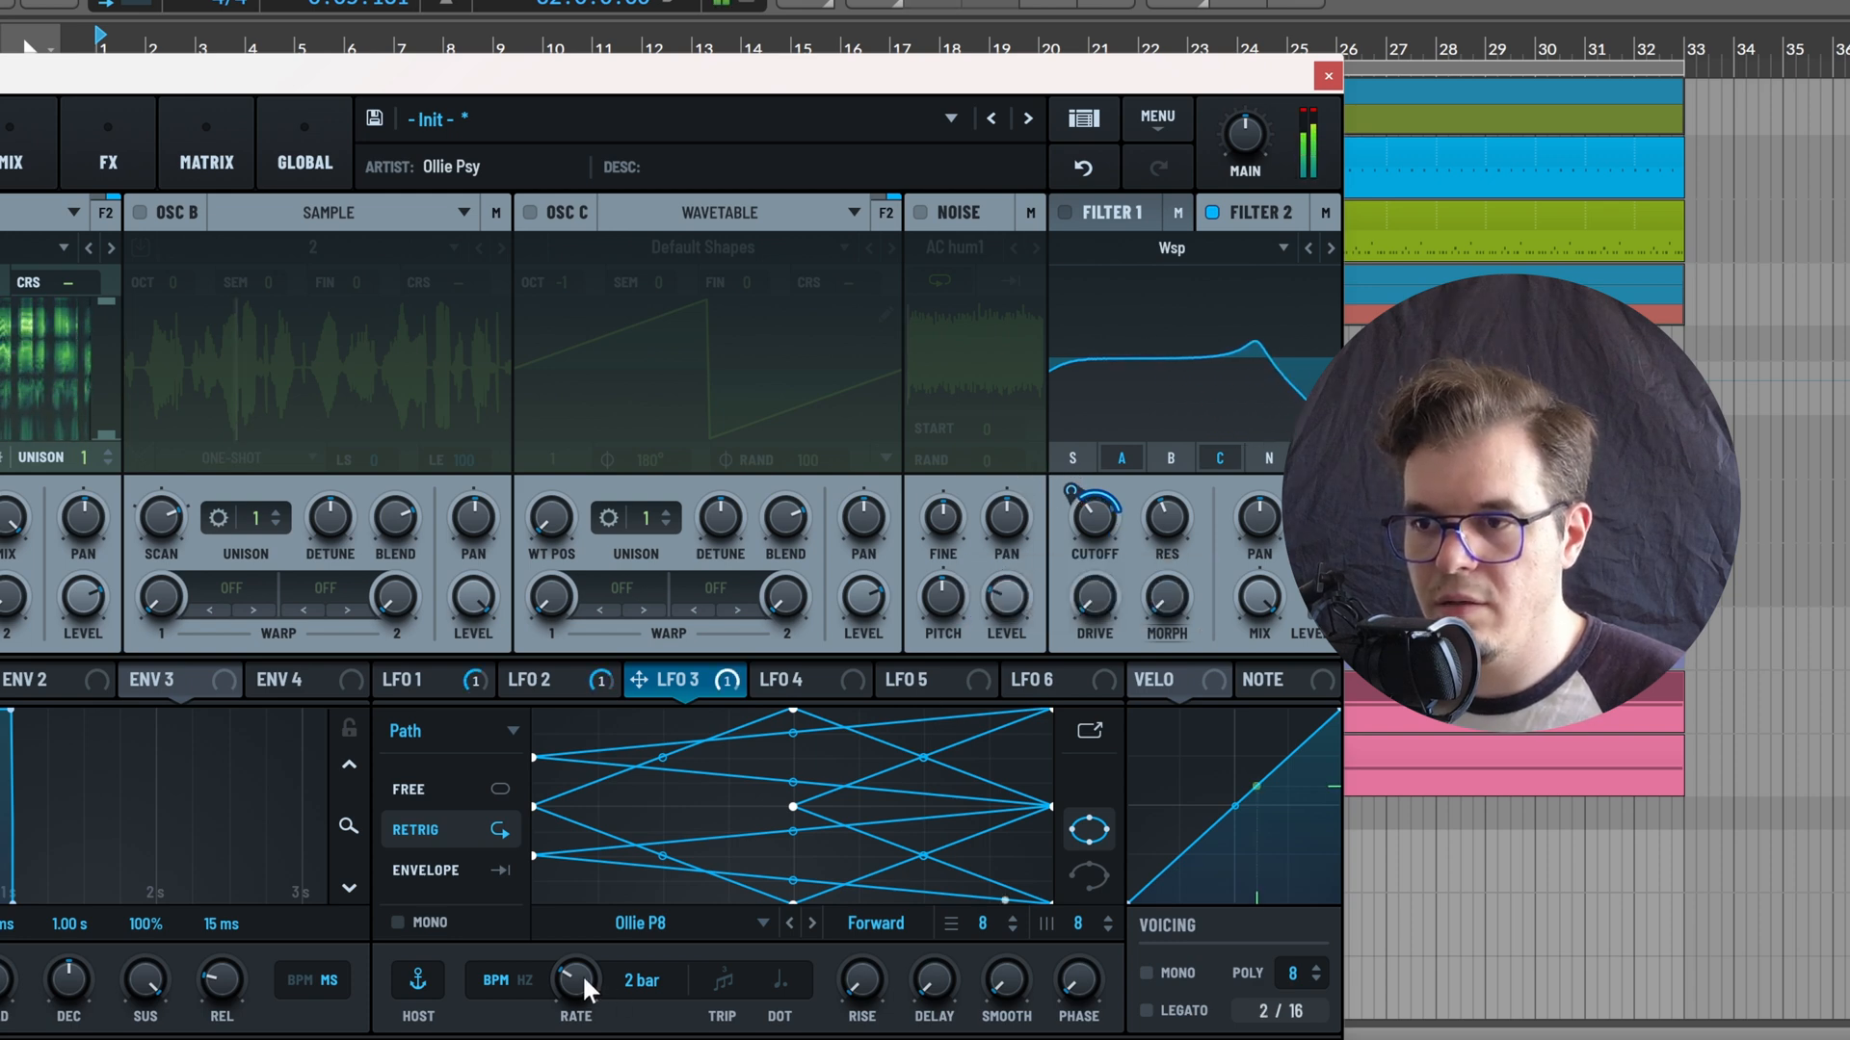
left_click_drag(582, 974, 592, 969)
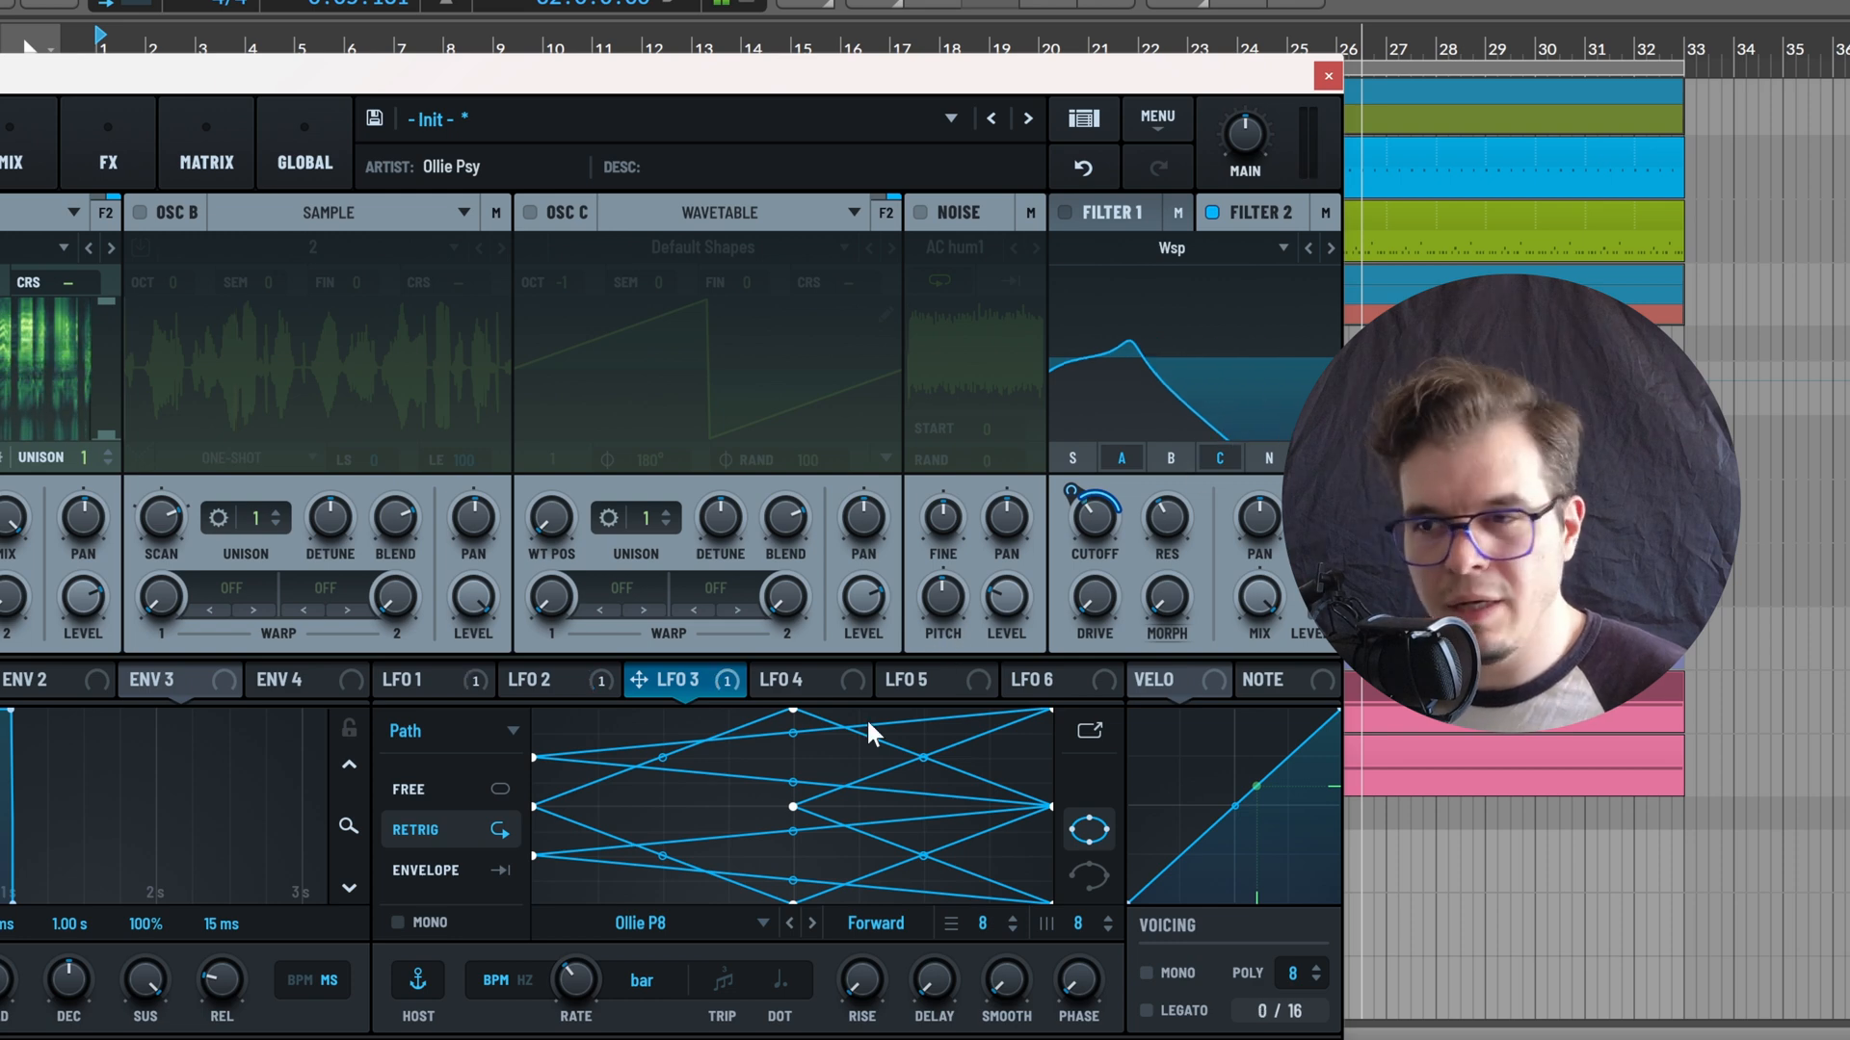
left_click_drag(778, 679, 1167, 599)
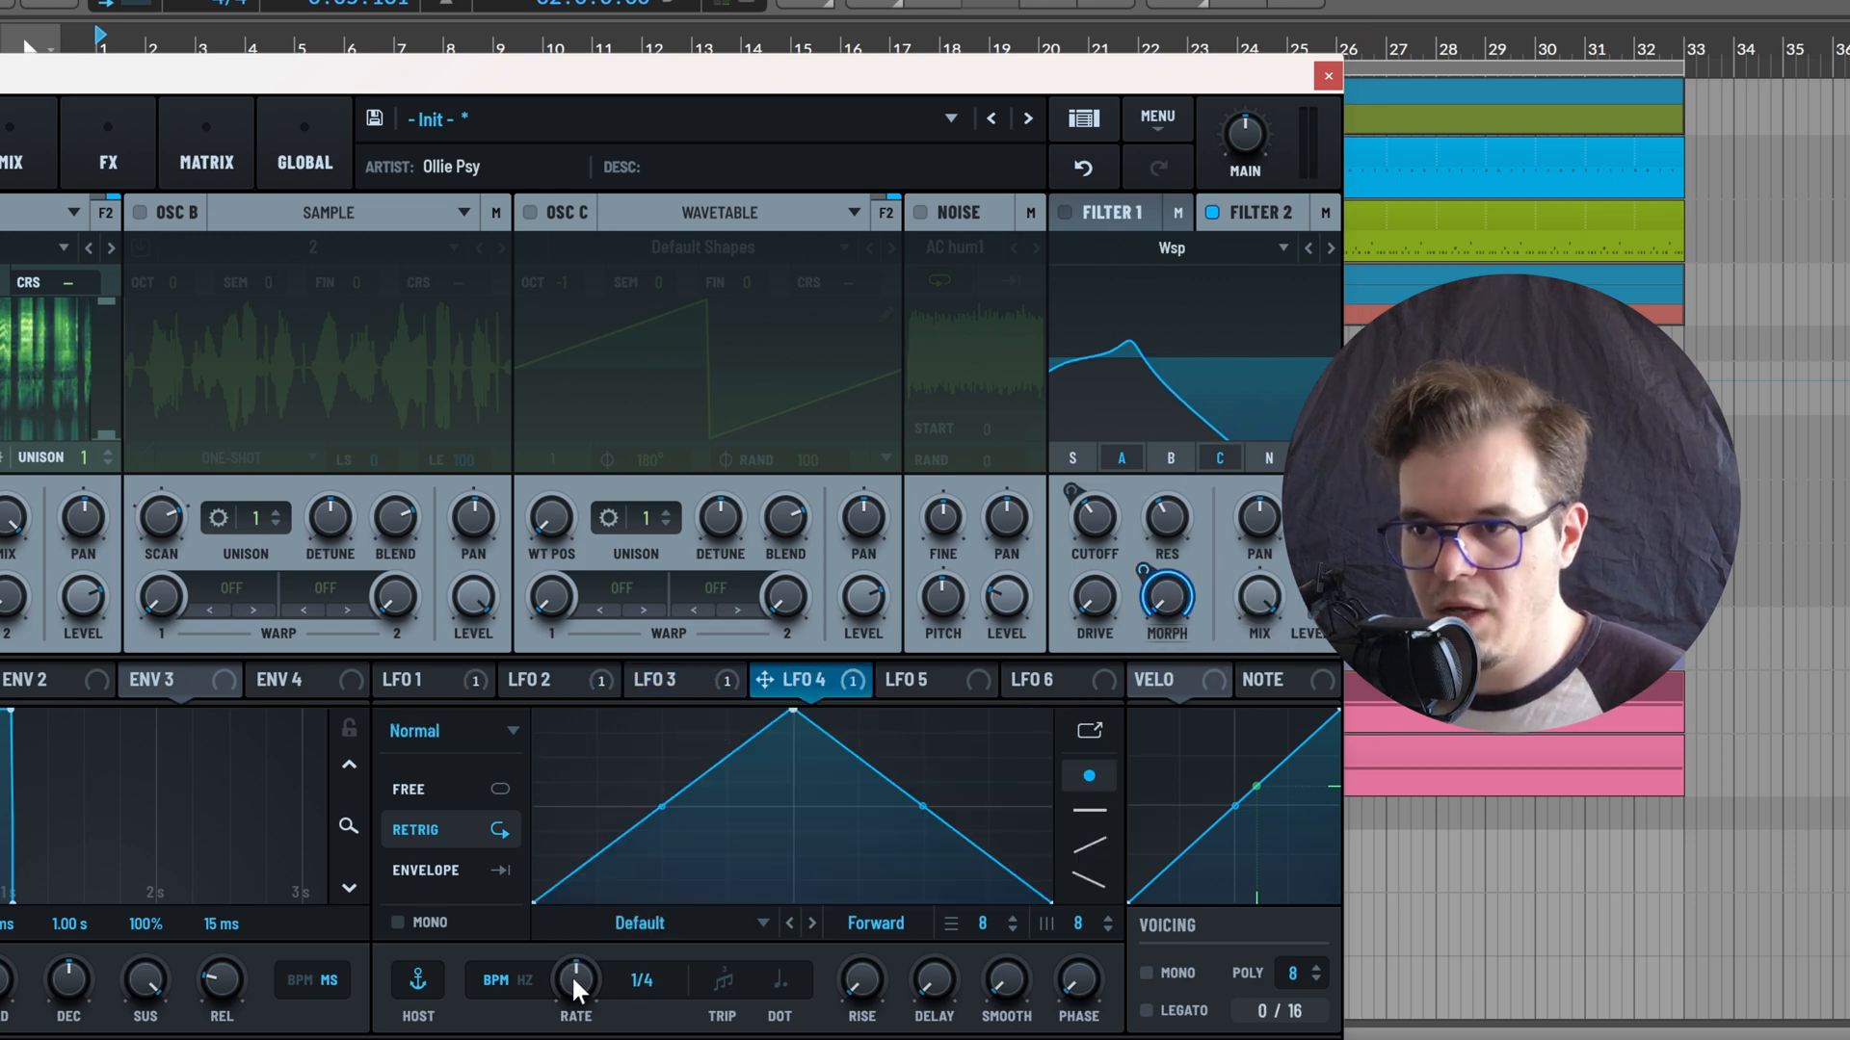
scroll(557, 973, "down", 3)
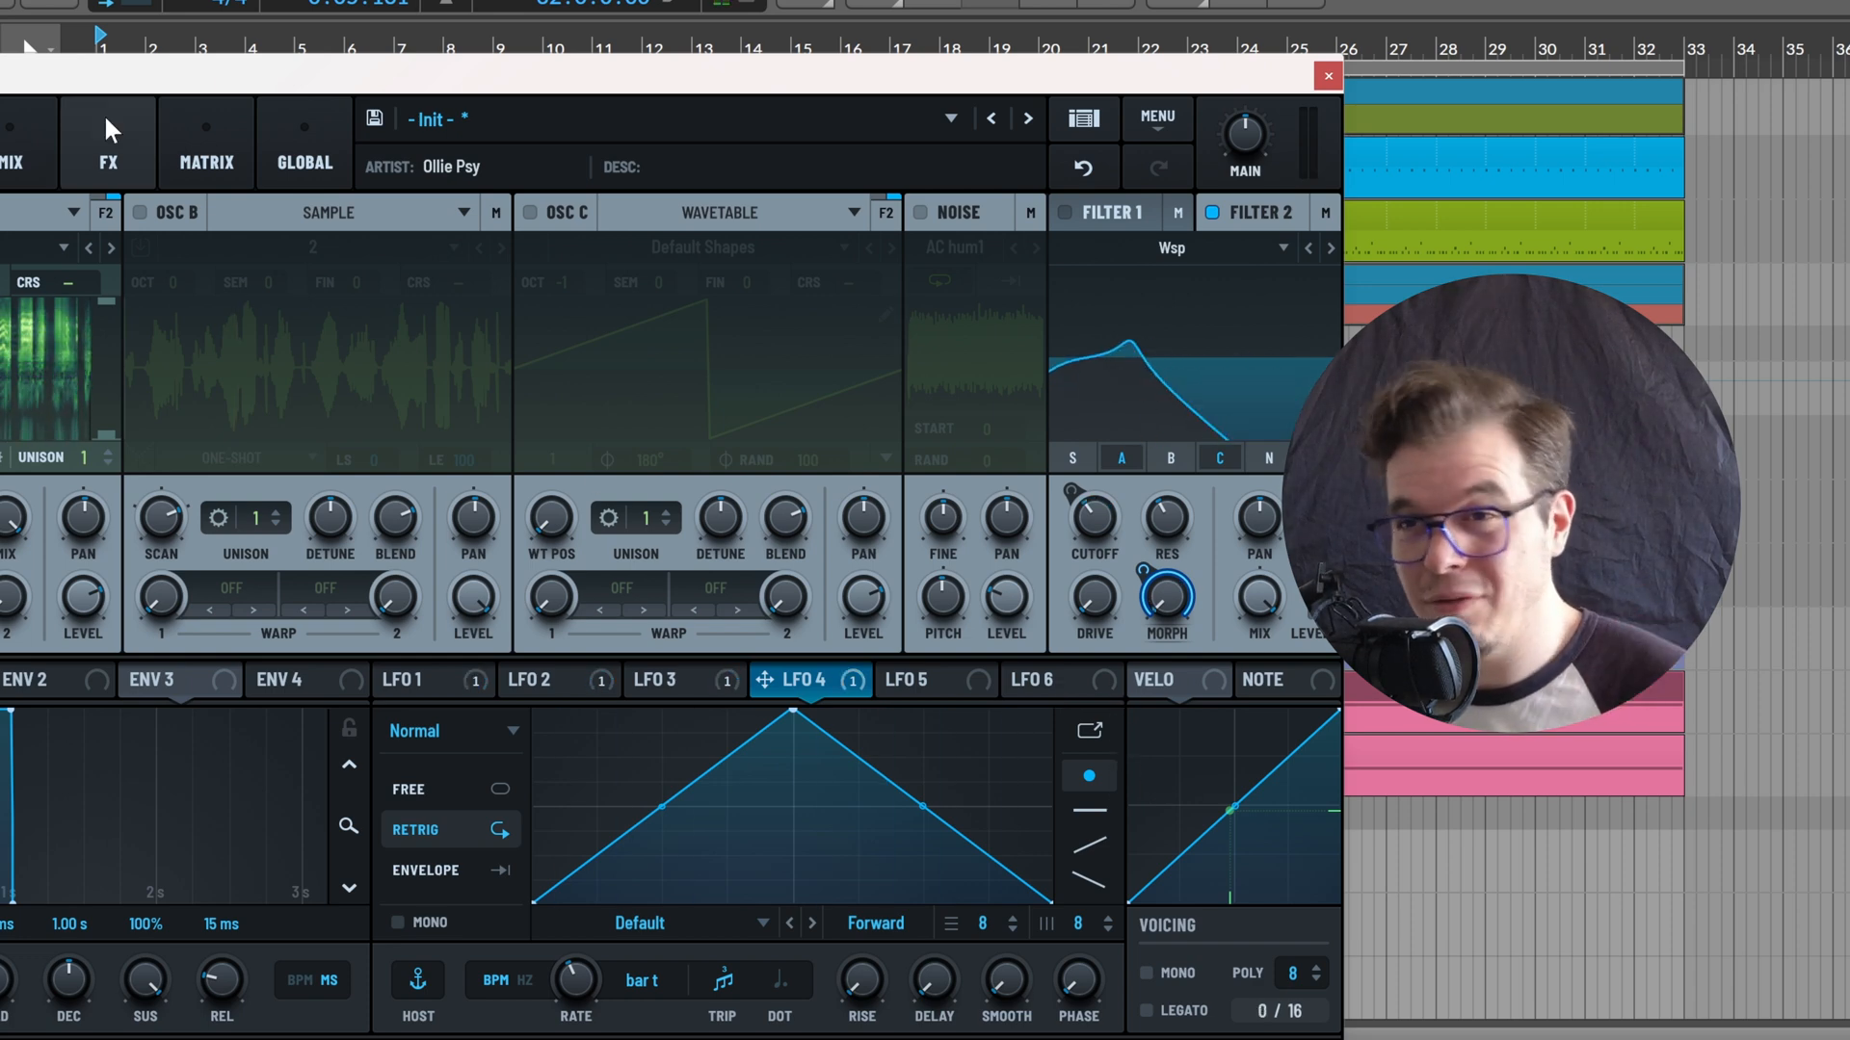
Add a compressor to the effects rack and load its factory preset MB OTT S1
left_click(108, 162)
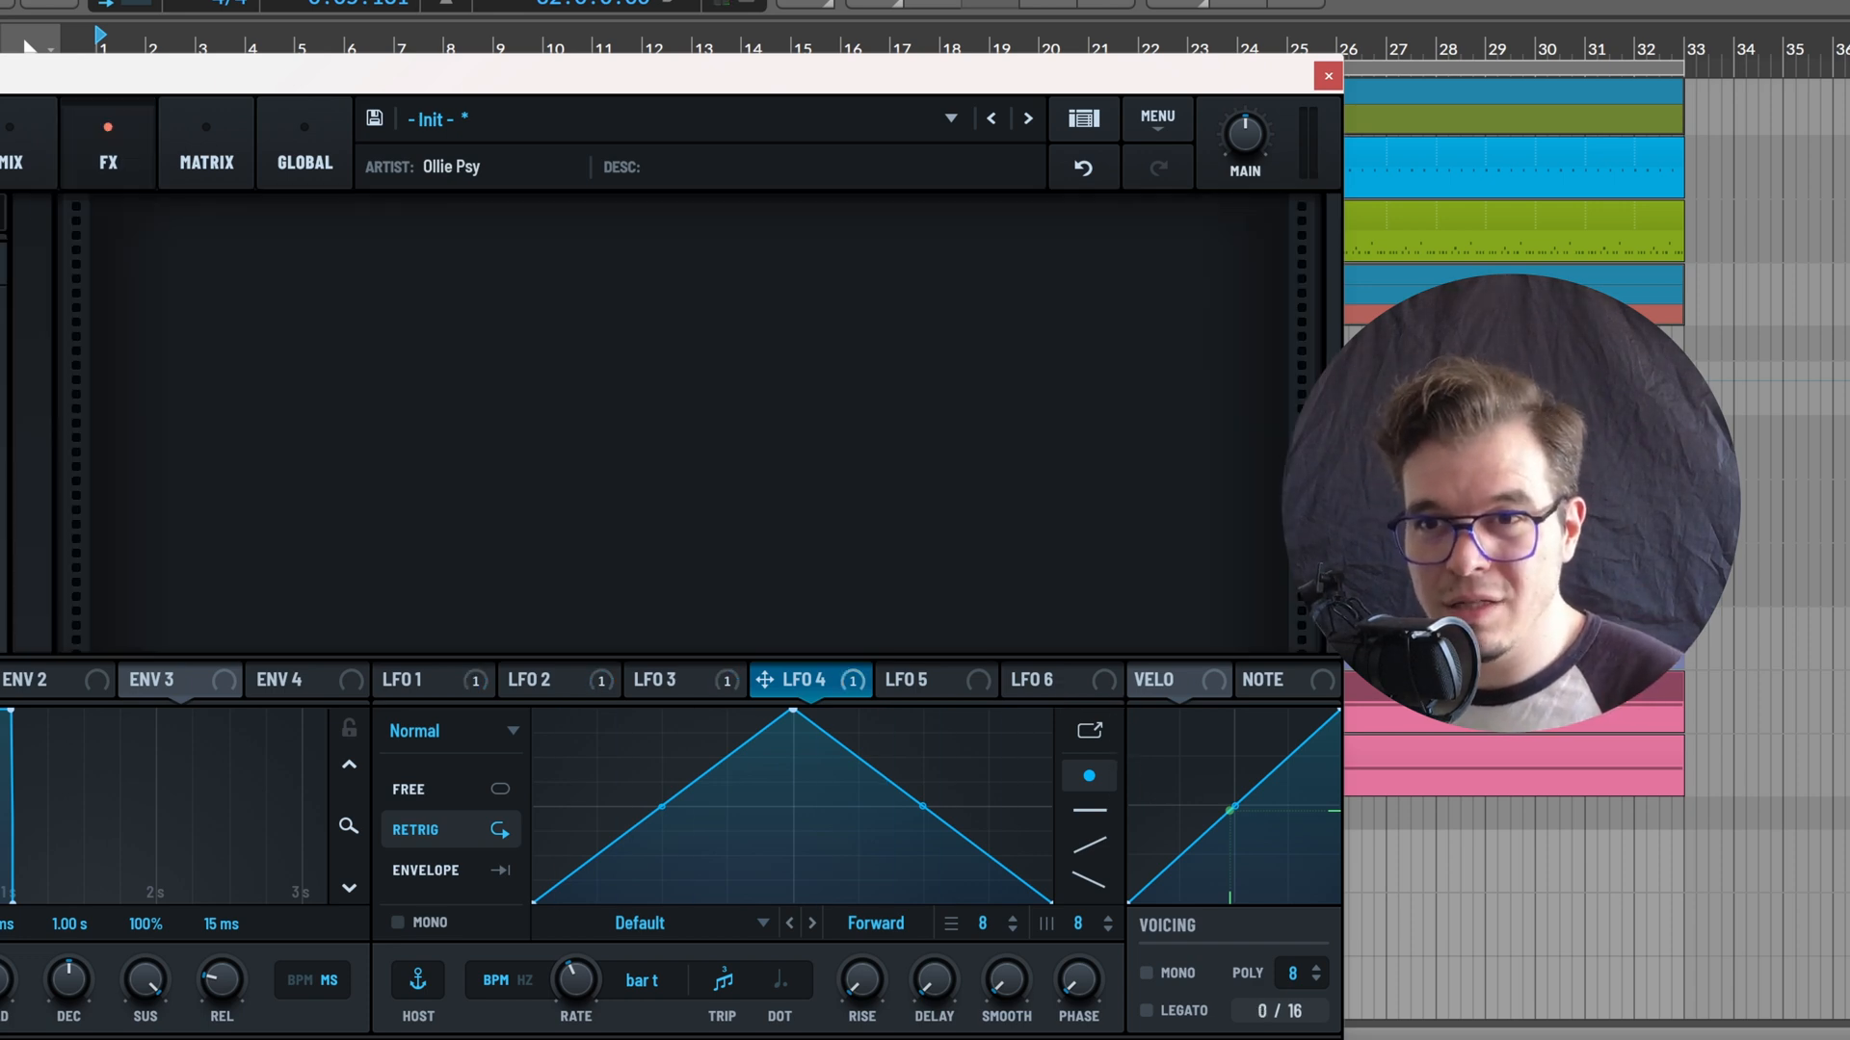
left_click(2, 487)
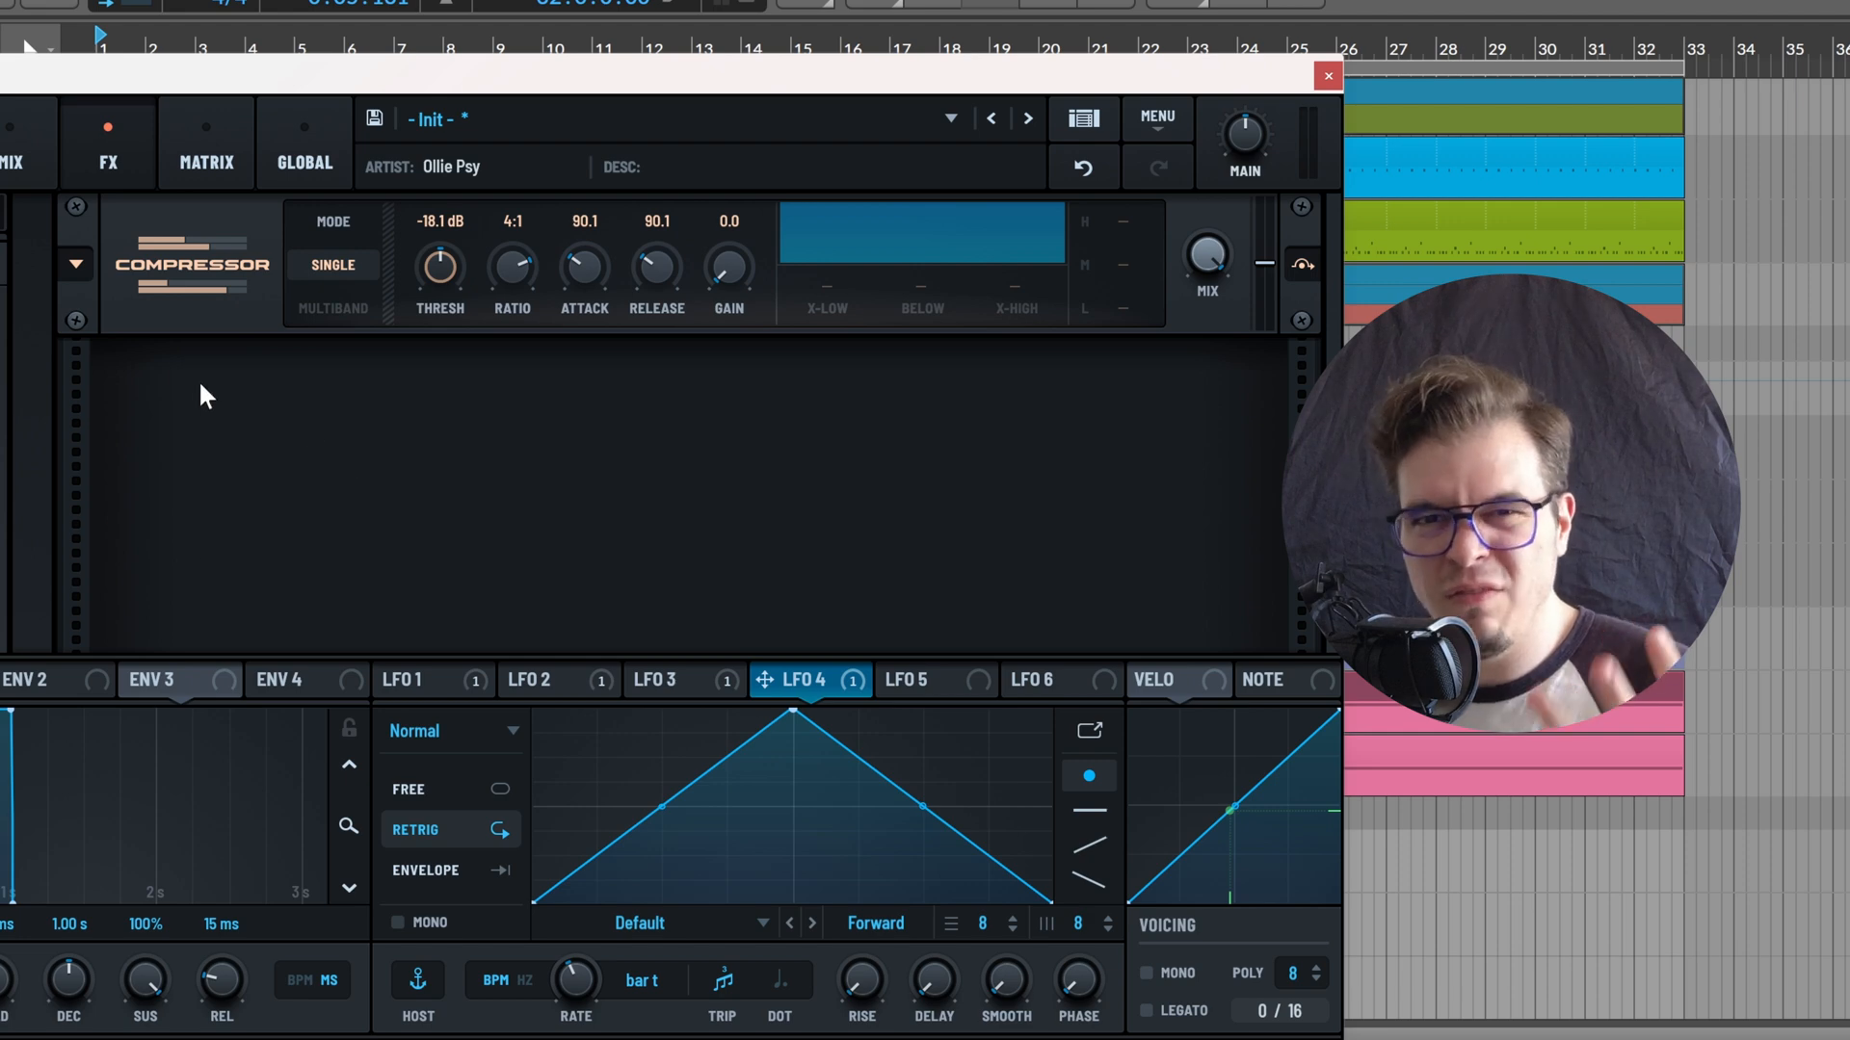
left_click(66, 266)
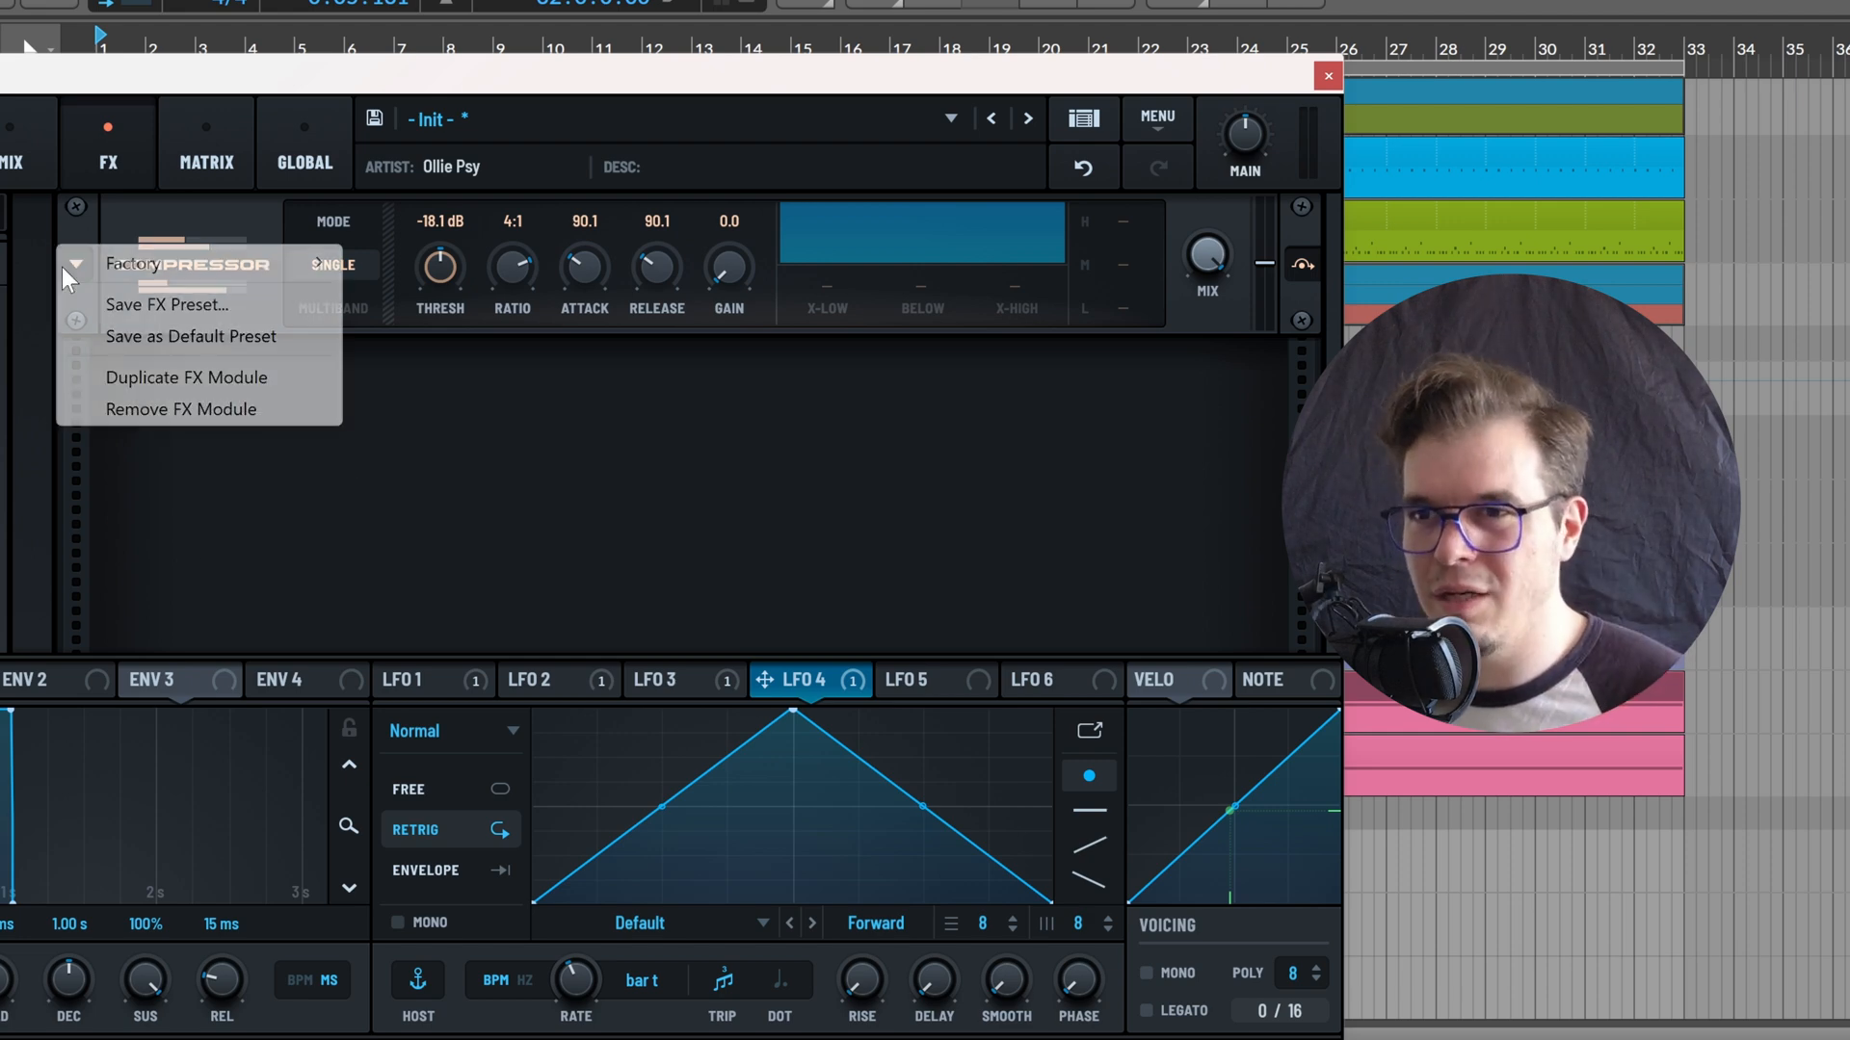
left_click(76, 265)
left_click(89, 263)
mouse_move(147, 266)
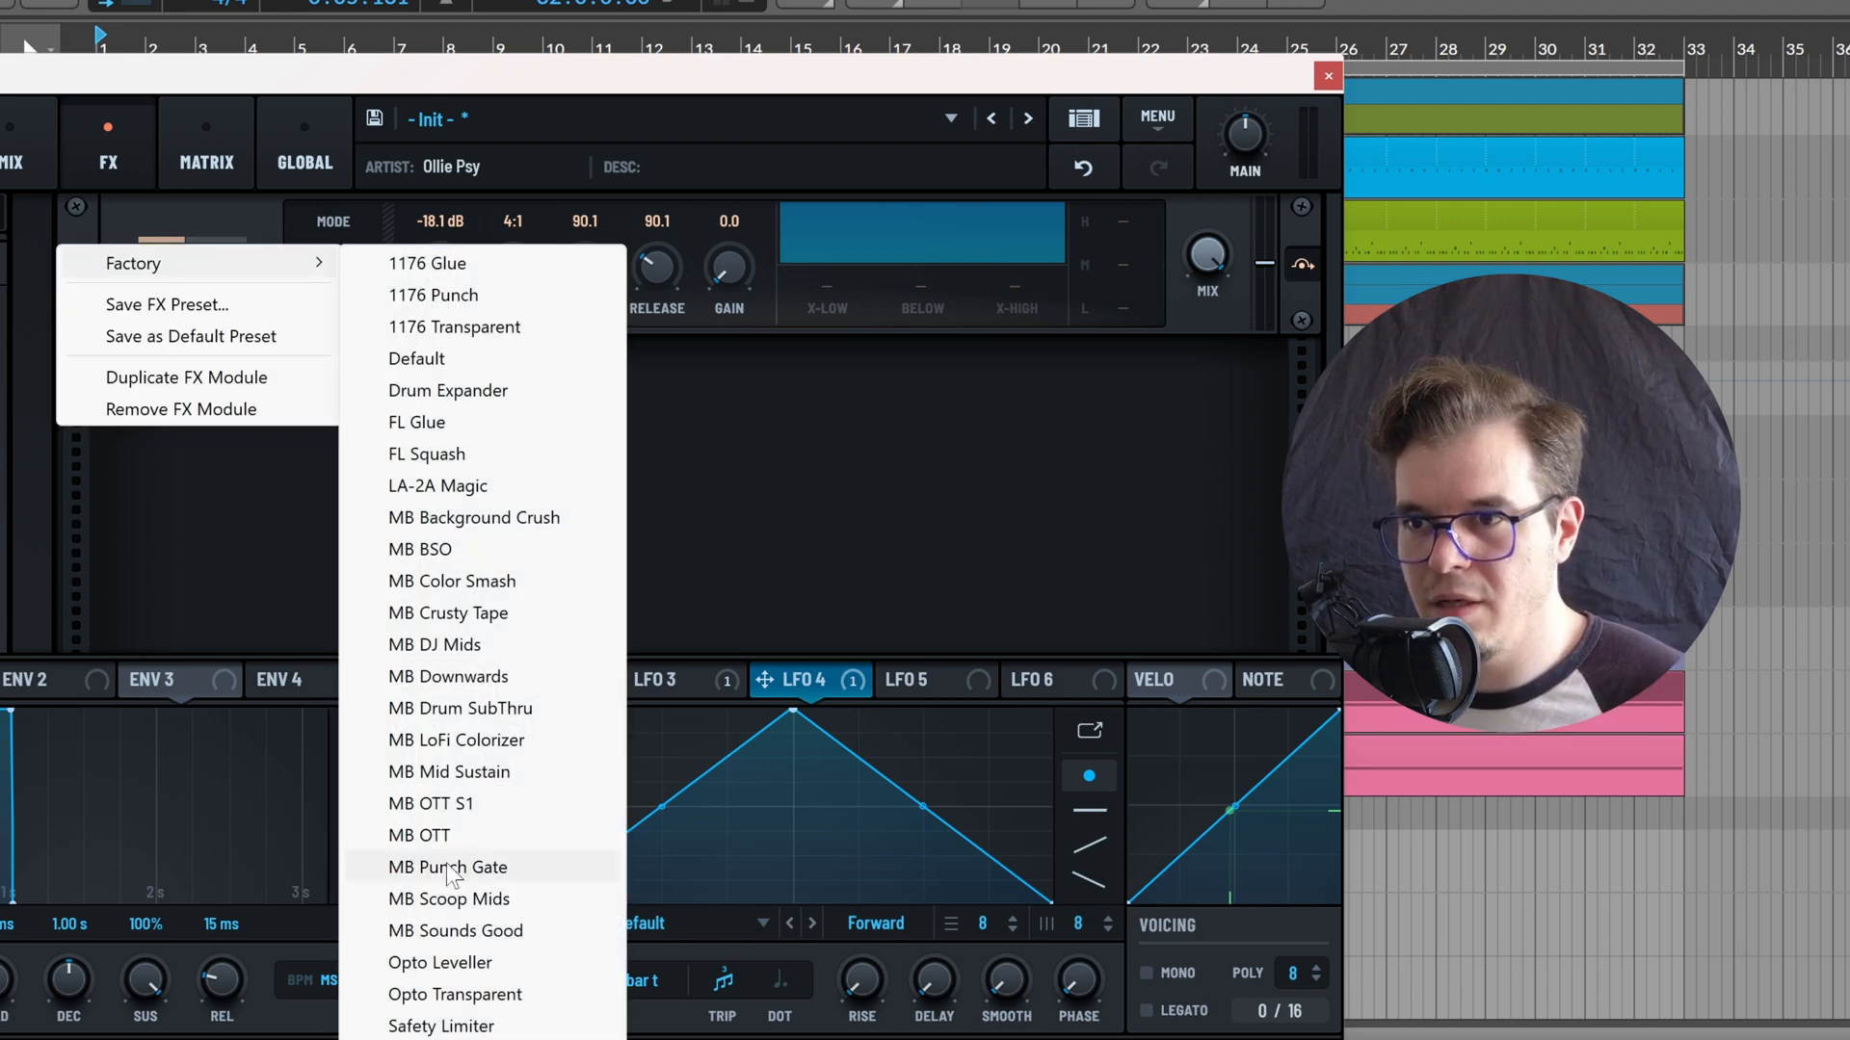
left_click(423, 803)
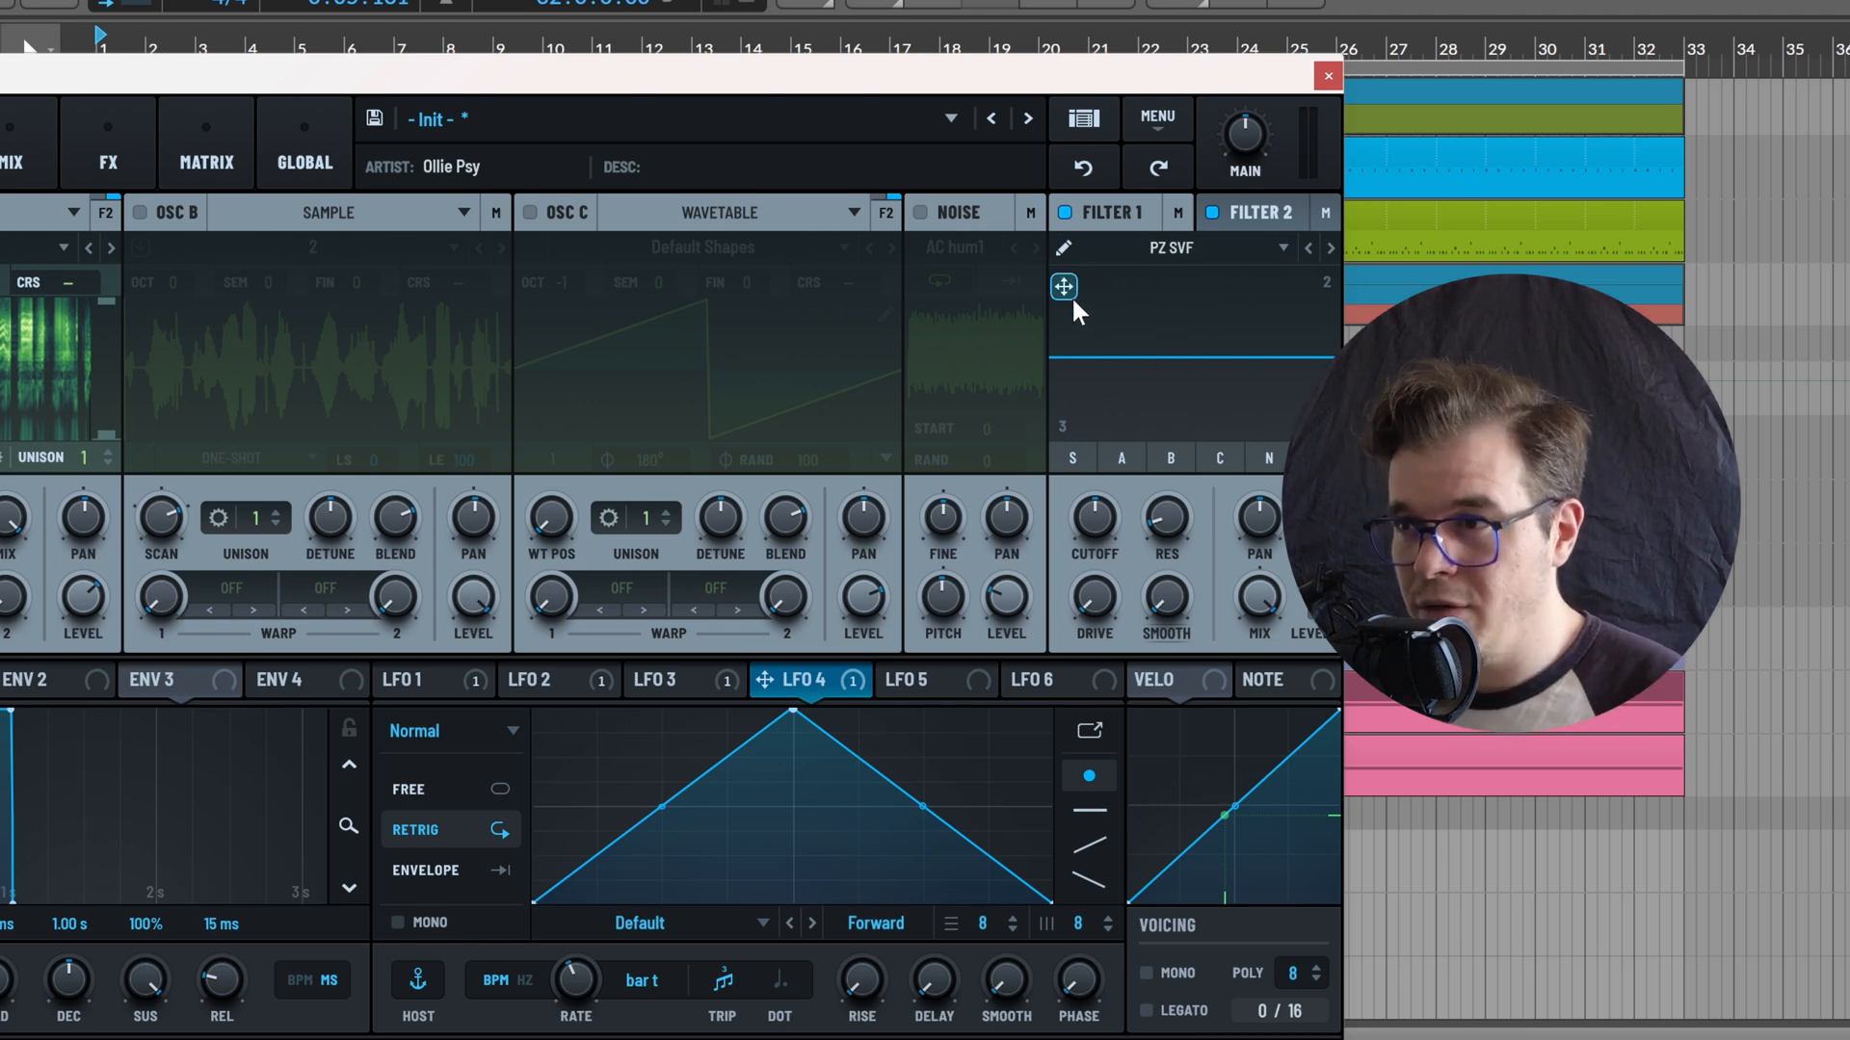
Shape Filter 1's PZ SVF curve in its editor by raising band 5 and lowering band 4
left_click_drag(1073, 301, 1077, 341)
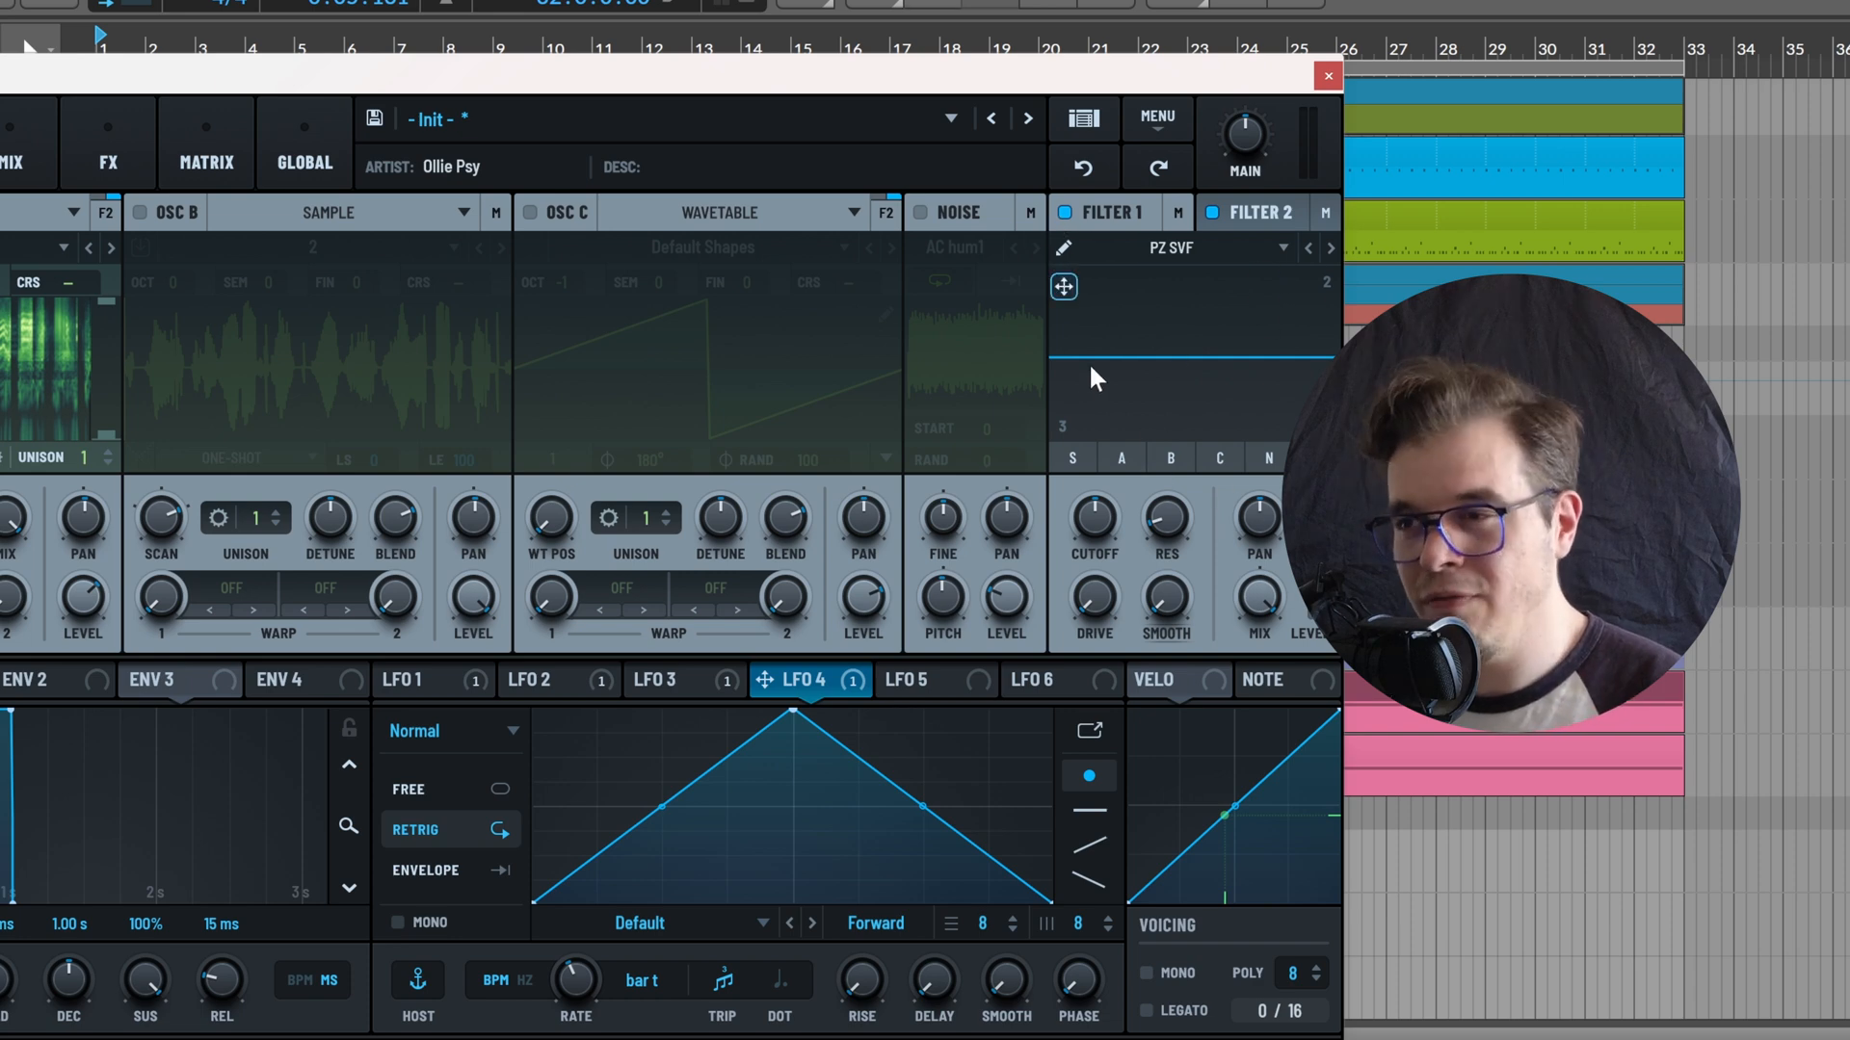
left_click(1063, 249)
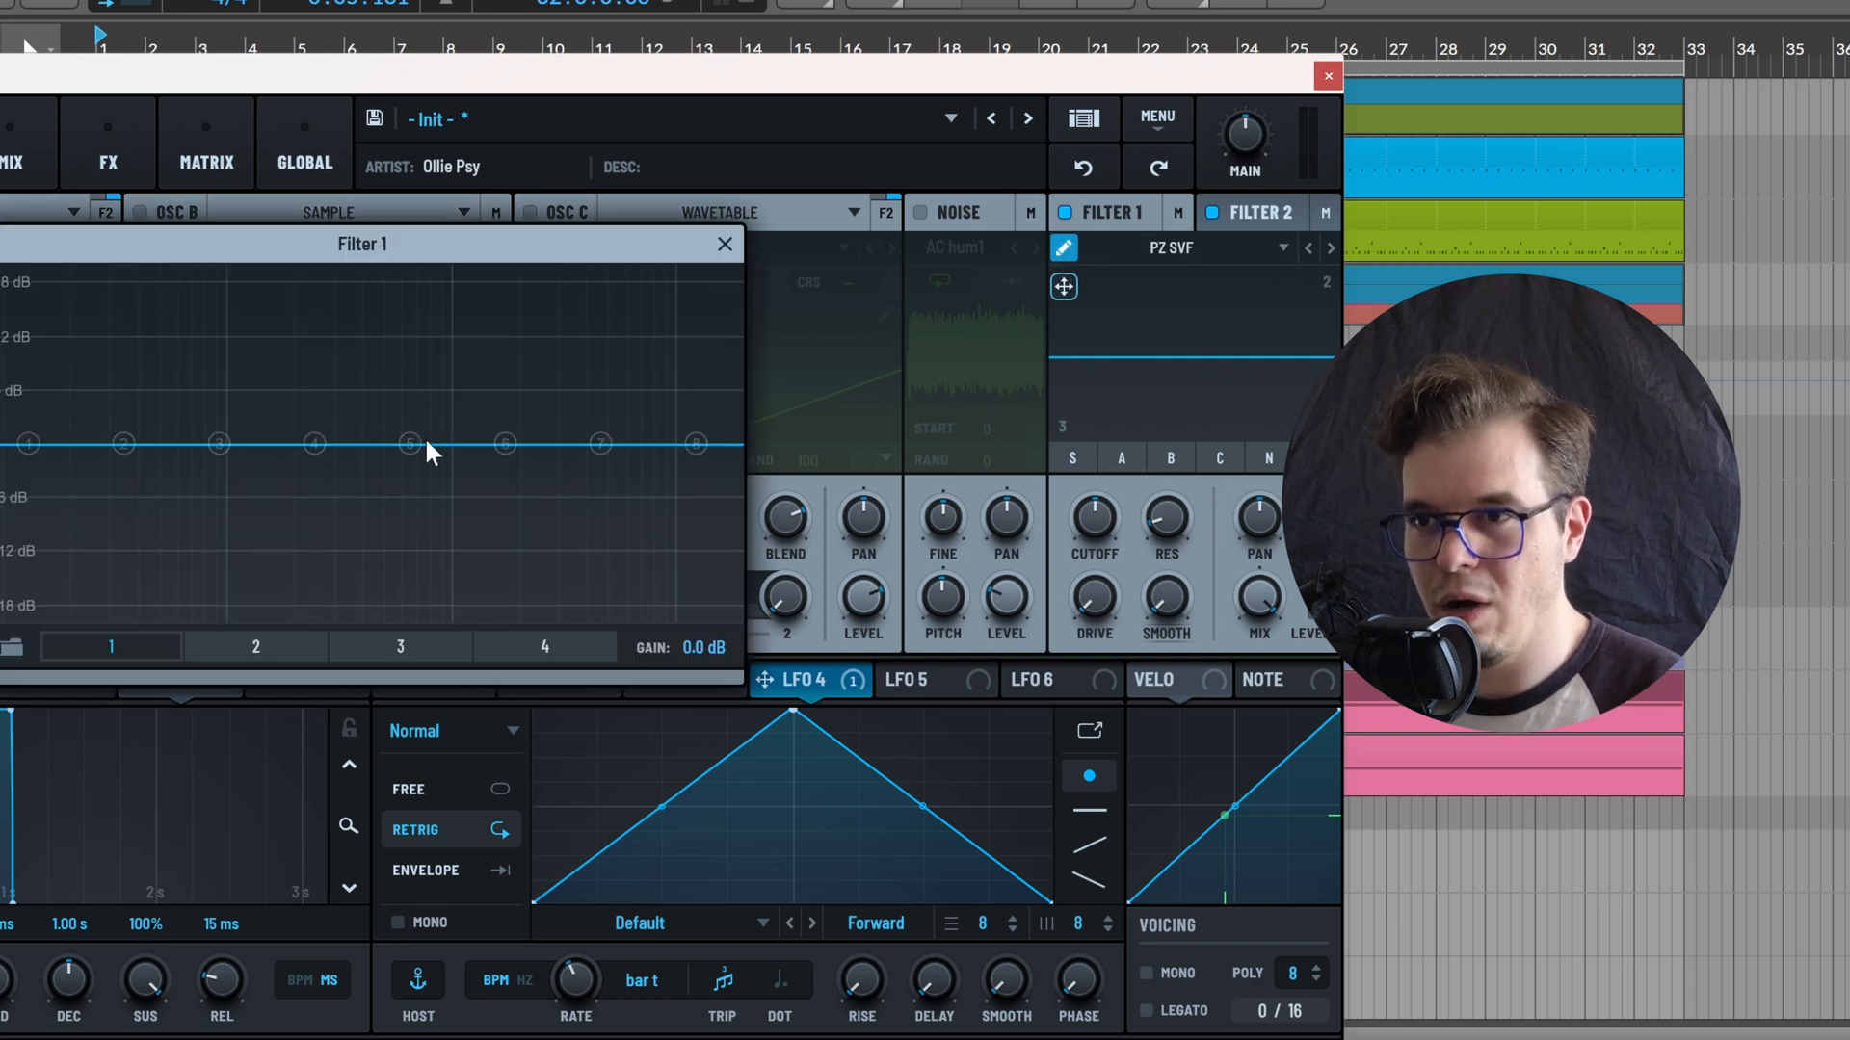
left_click_drag(410, 444, 399, 387)
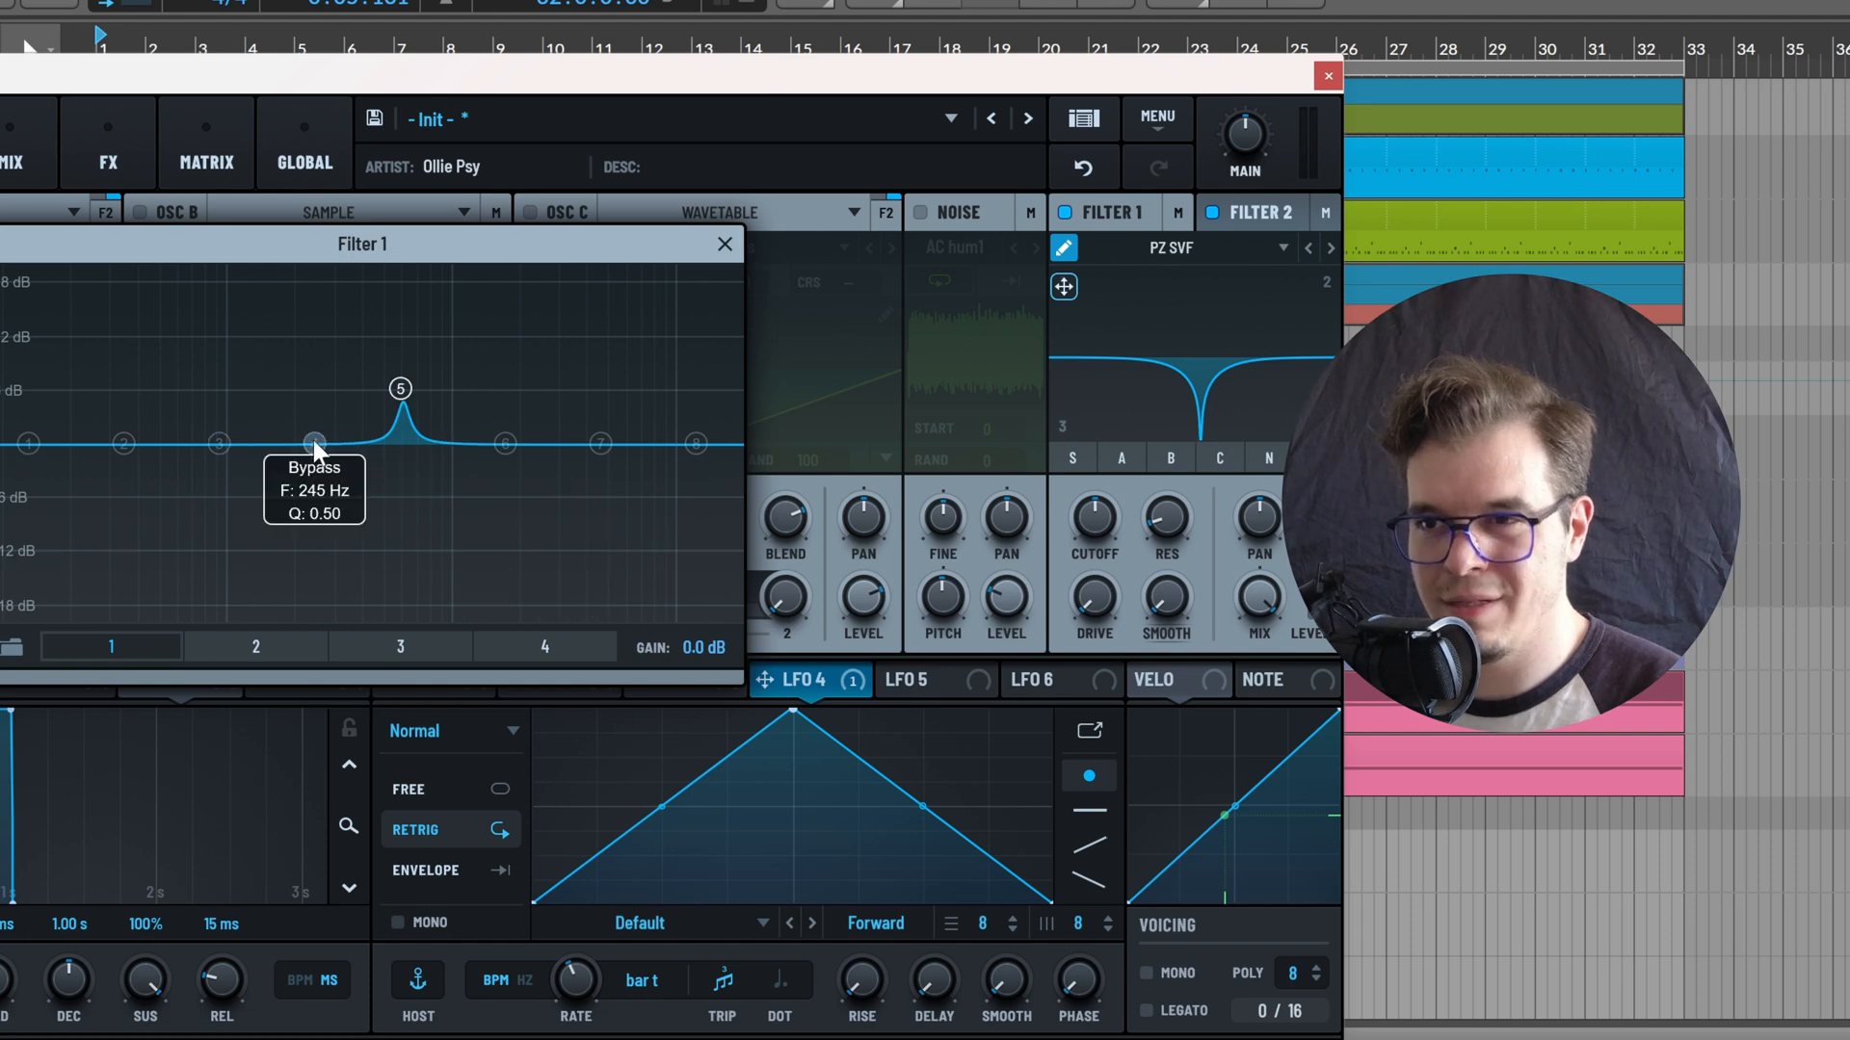
left_click_drag(314, 443, 266, 486)
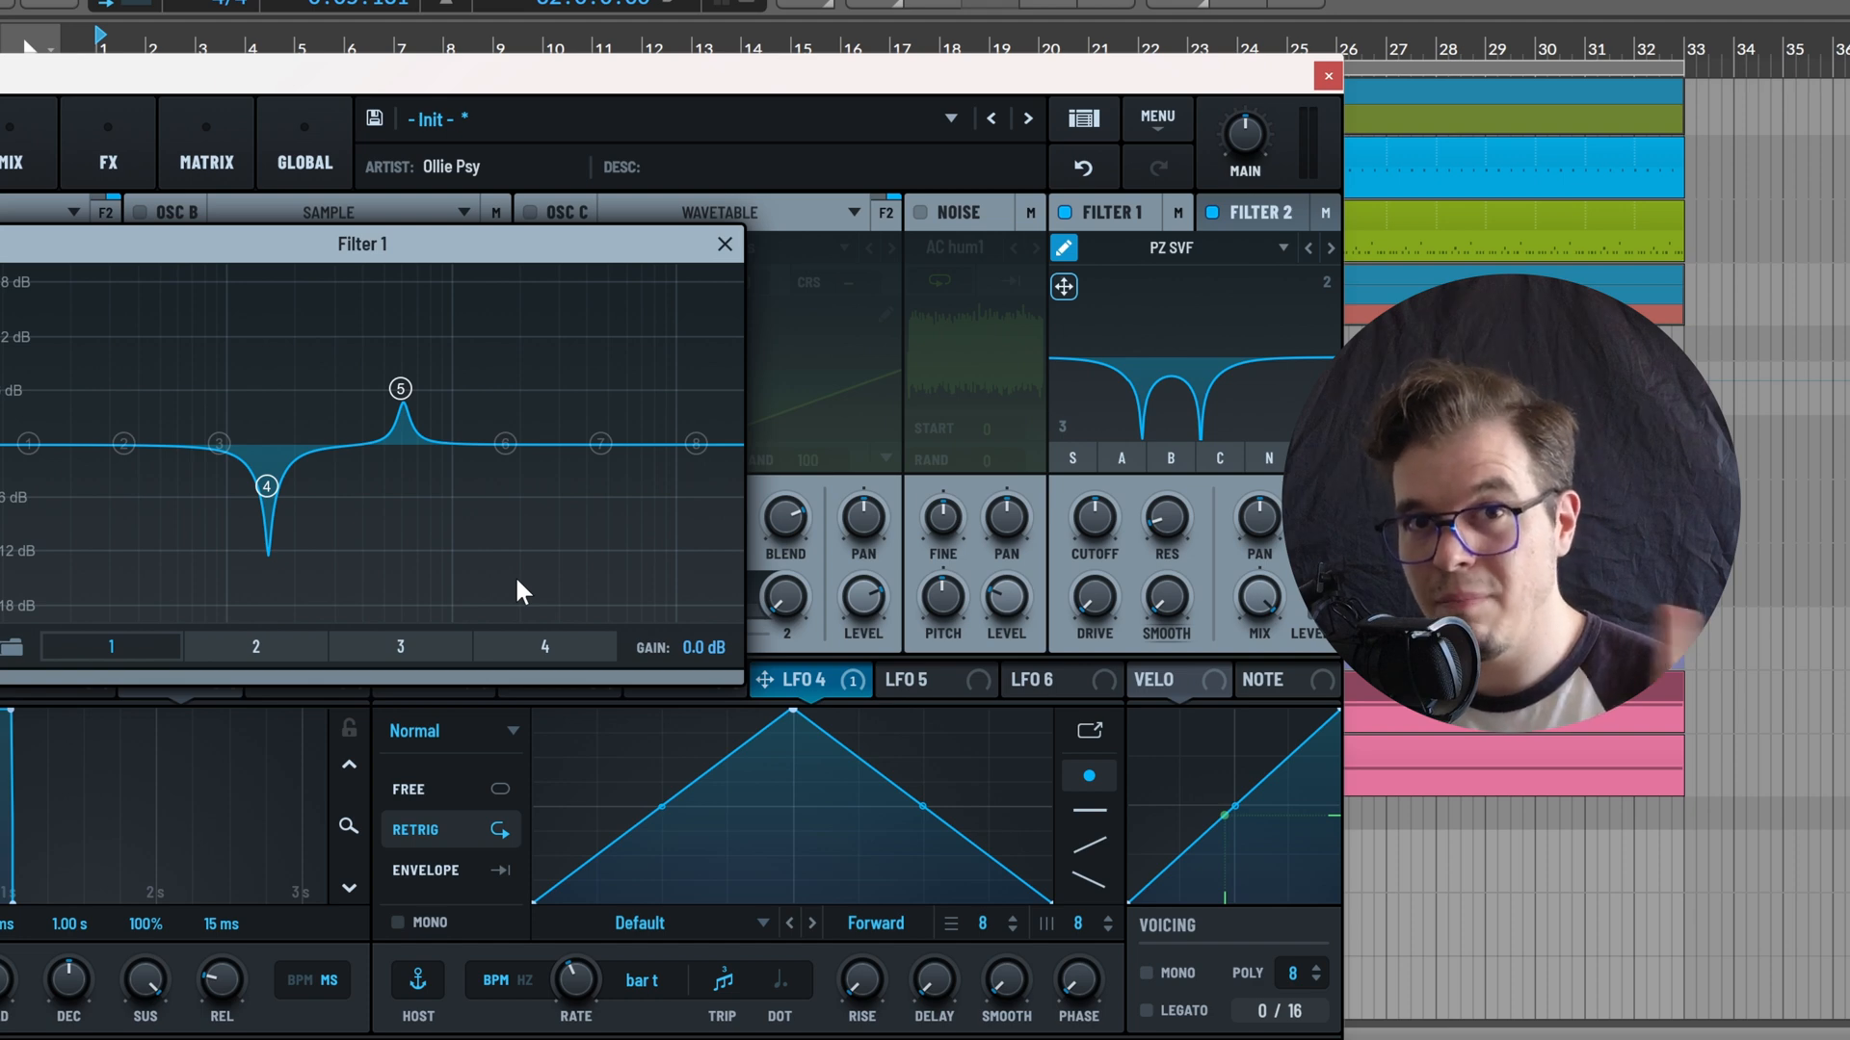
Load a Multi preset for Filter 1's curve, close the curve editor and adjust the filter's resonance
left_click(12, 647)
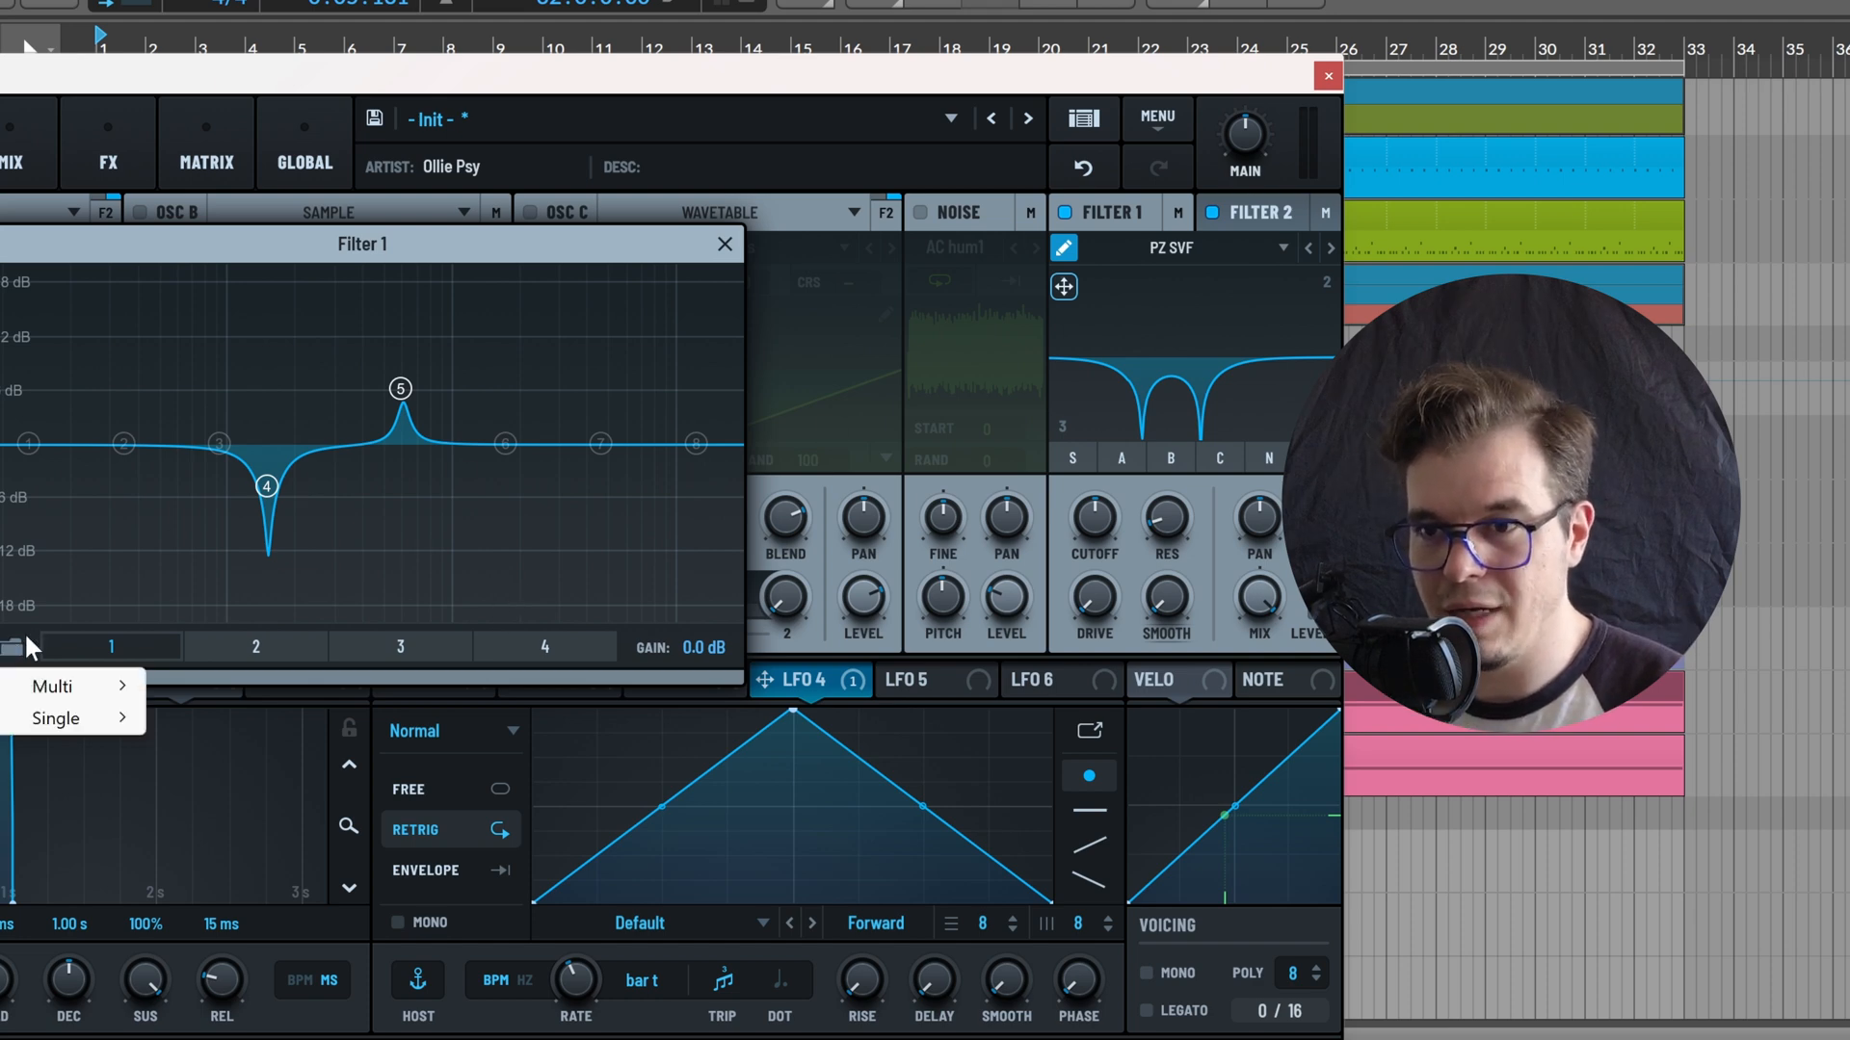
left_click(58, 686)
left_click(724, 244)
left_click_drag(1193, 532, 1170, 418)
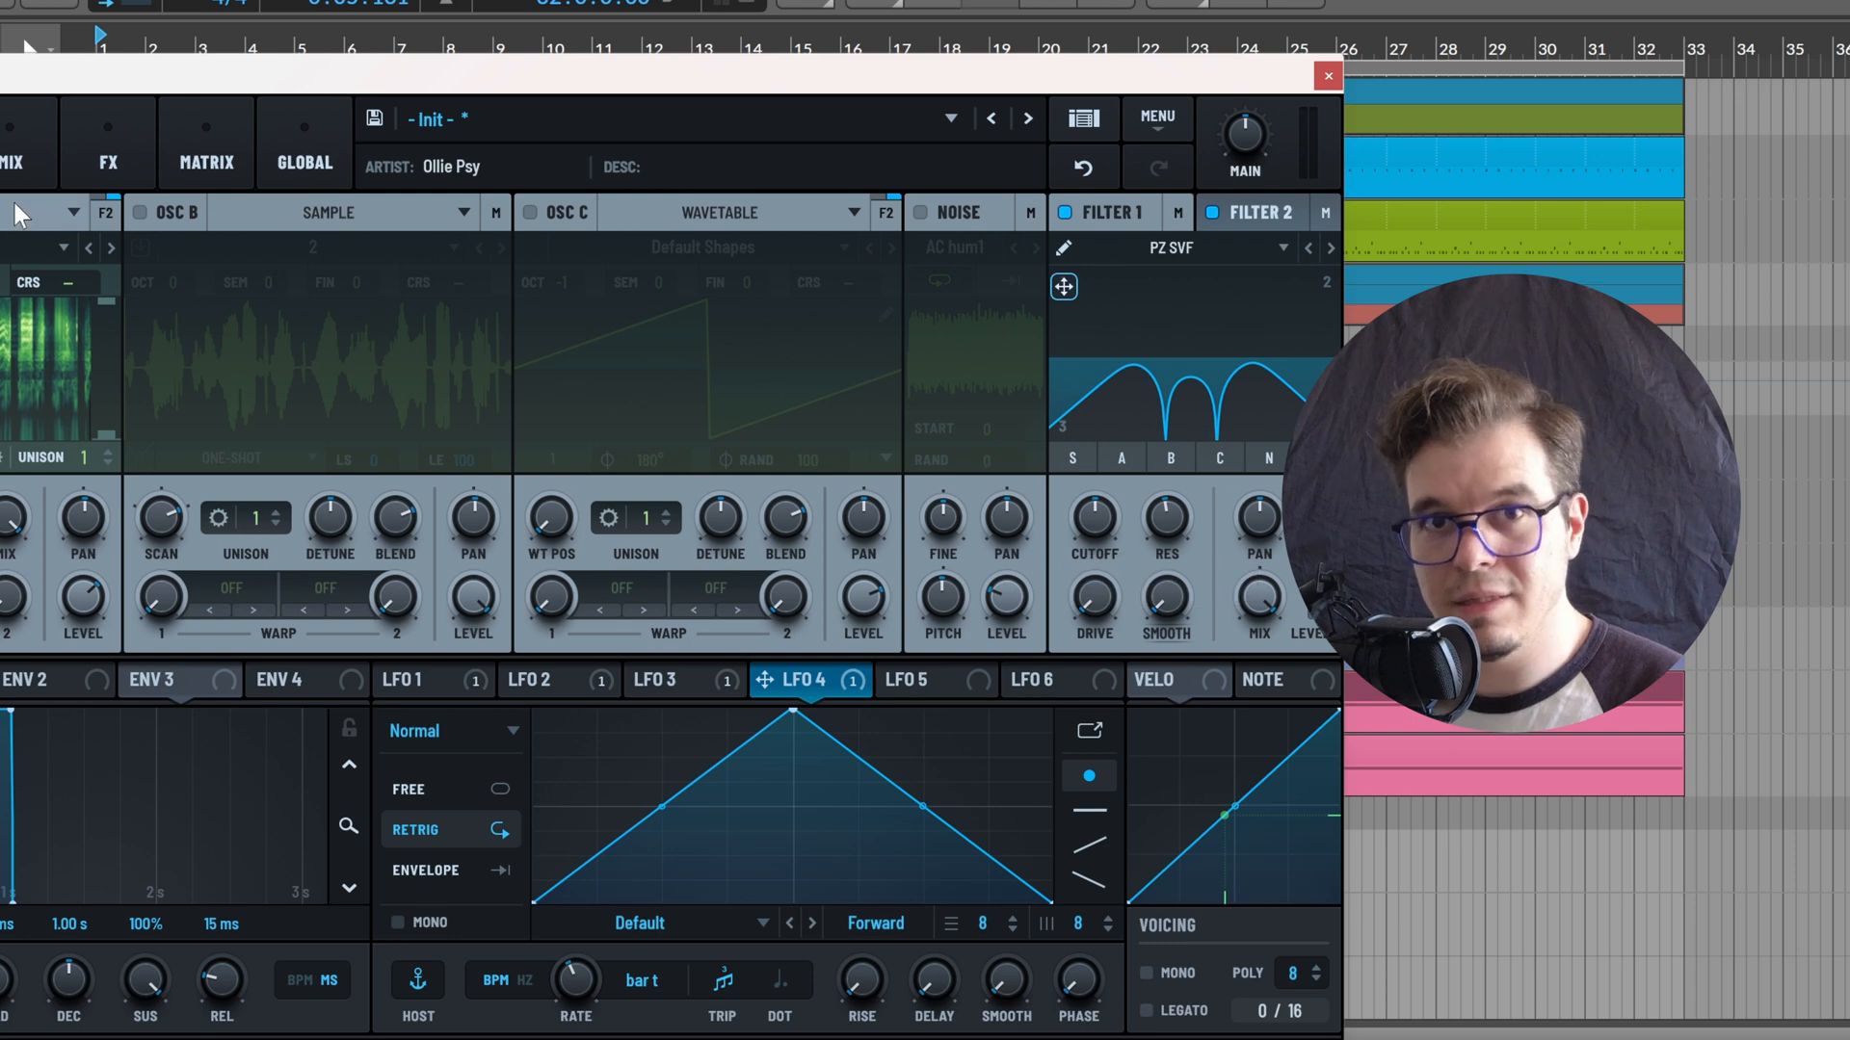
Route oscillator A fully to Filter 1 with Filter 2 switched off, and adjust Filter 1's resonance and cutoff
left_click(108, 212)
double_click(37, 304)
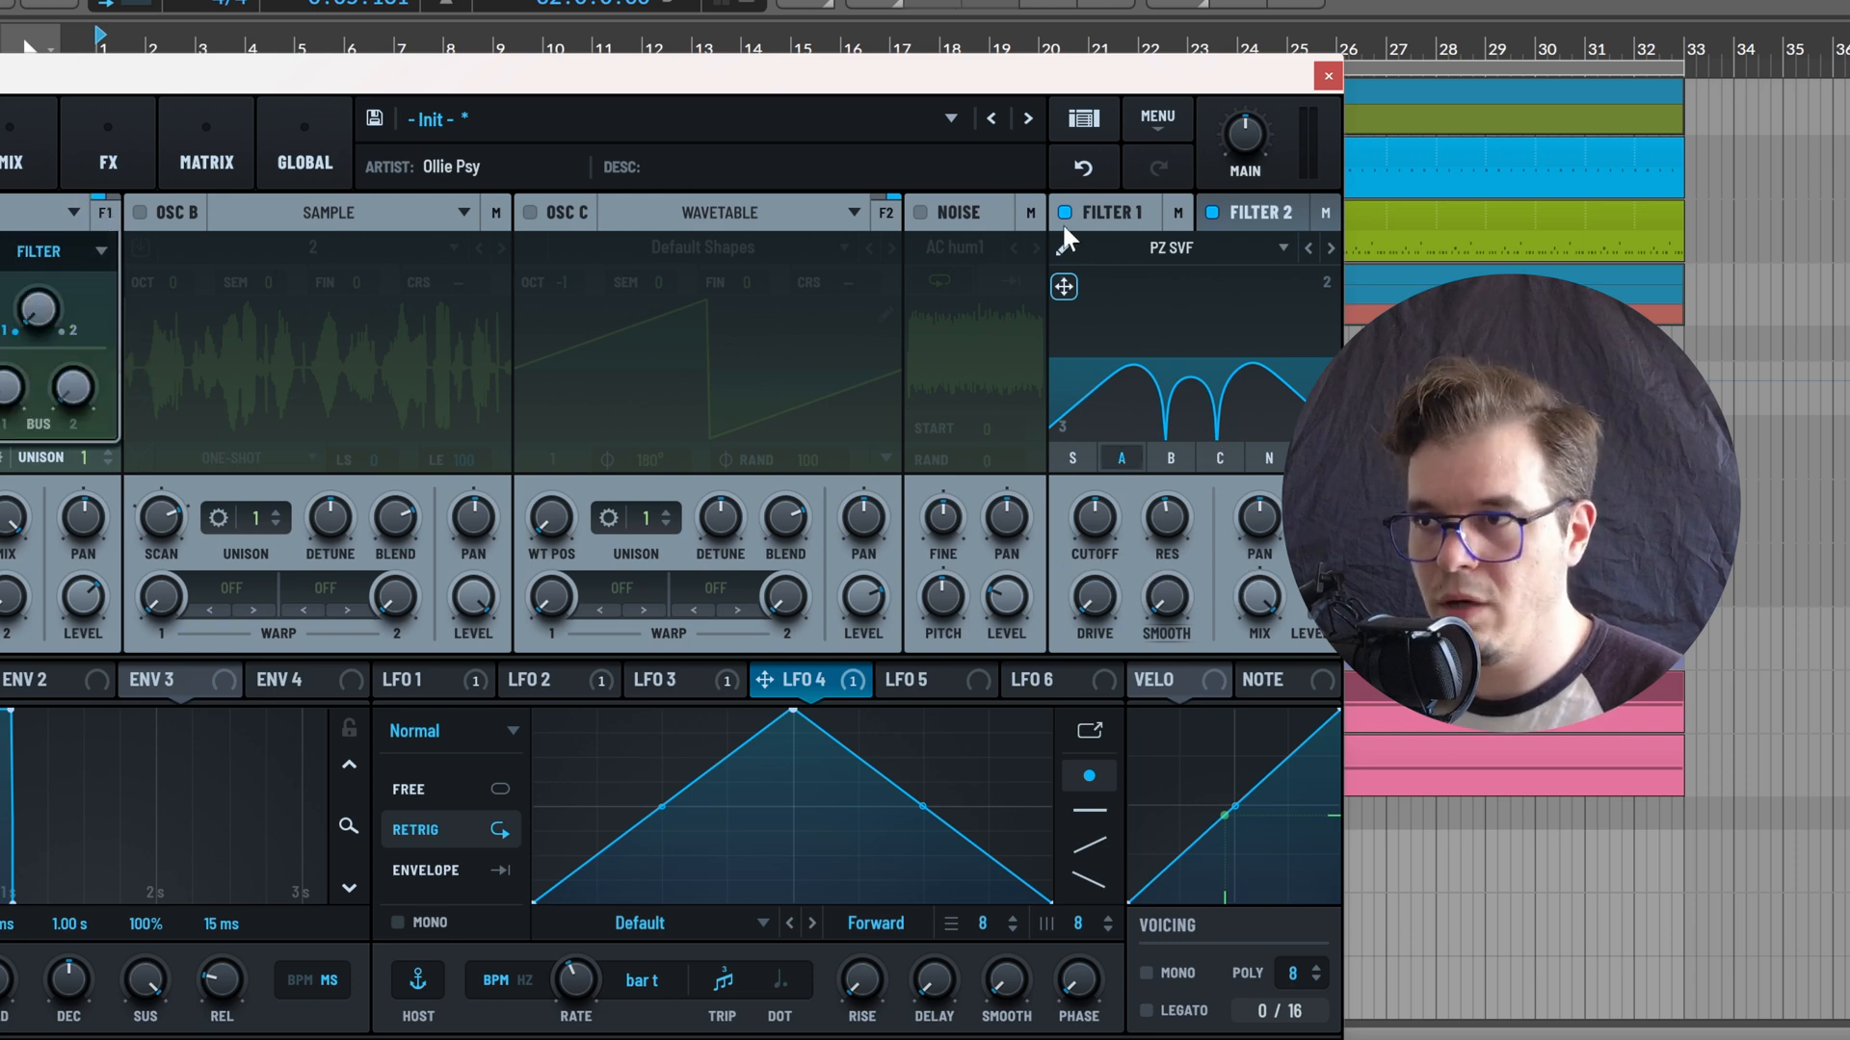
left_click(1245, 209)
left_click(1209, 214)
left_click(1125, 204)
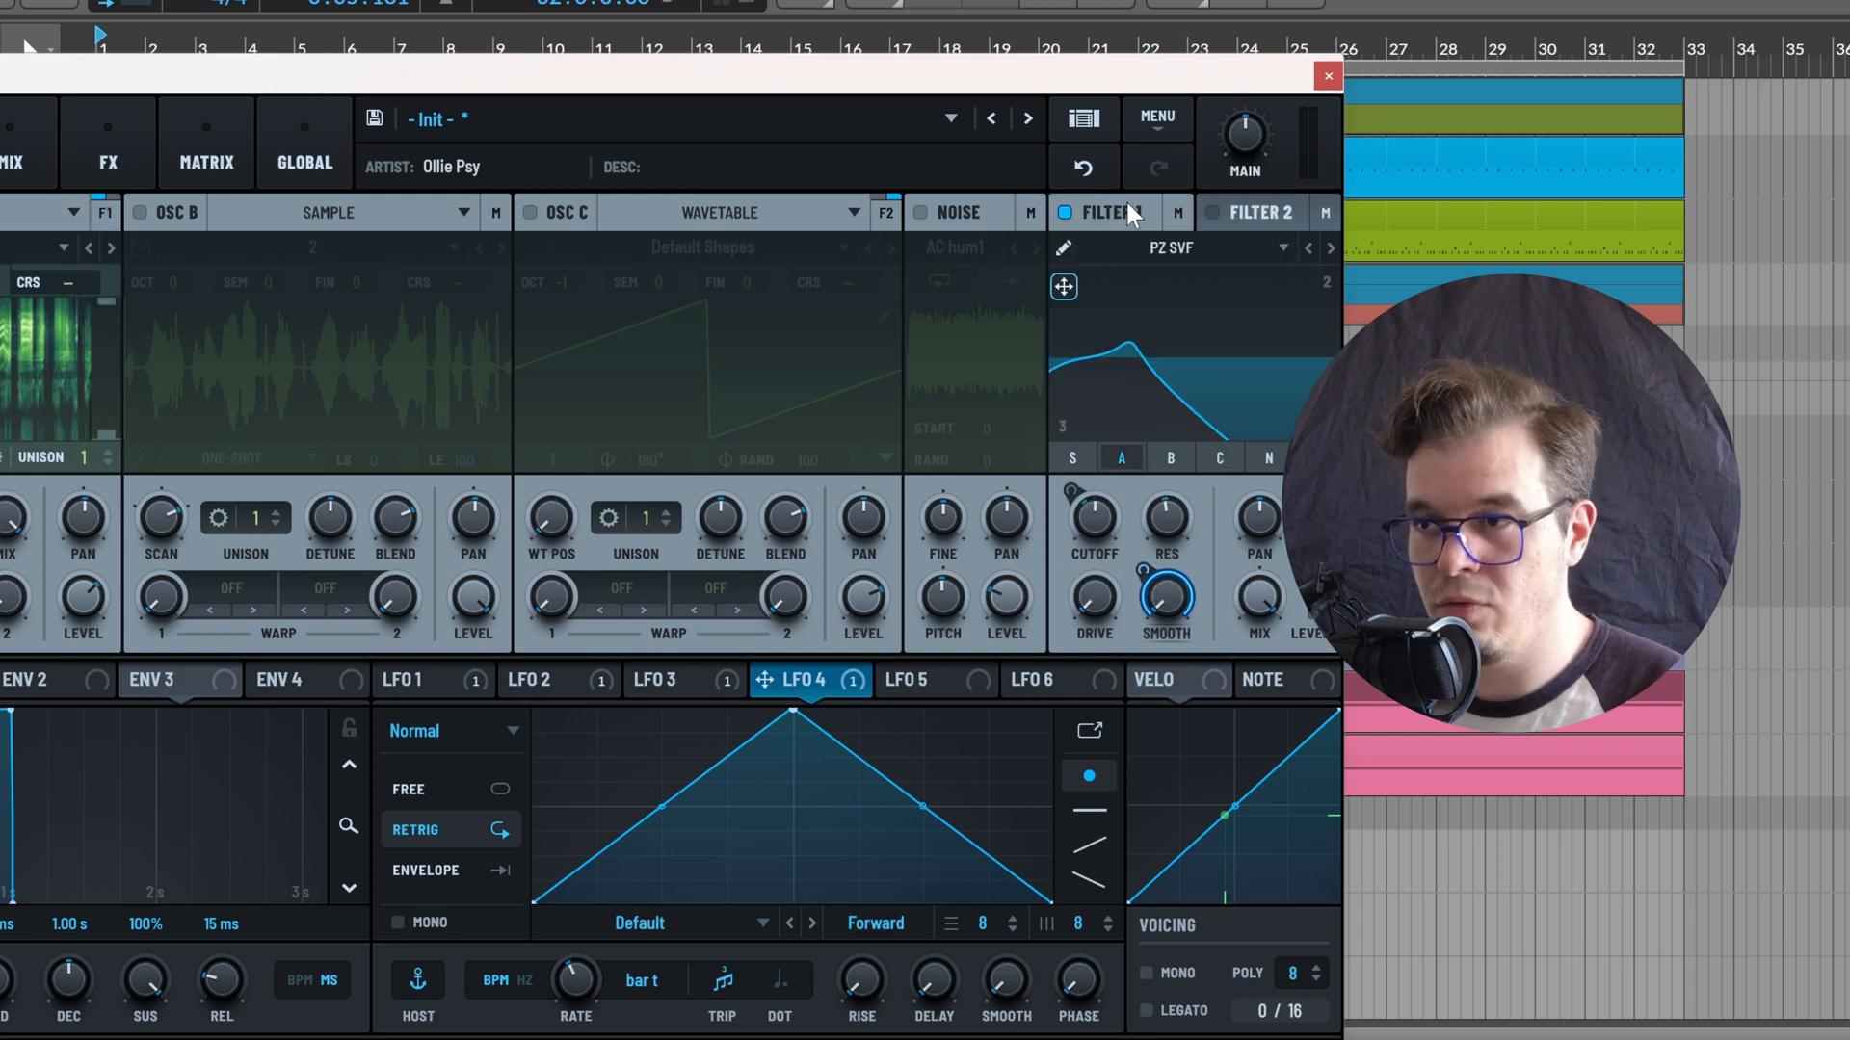
left_click_drag(1172, 532, 1116, 549)
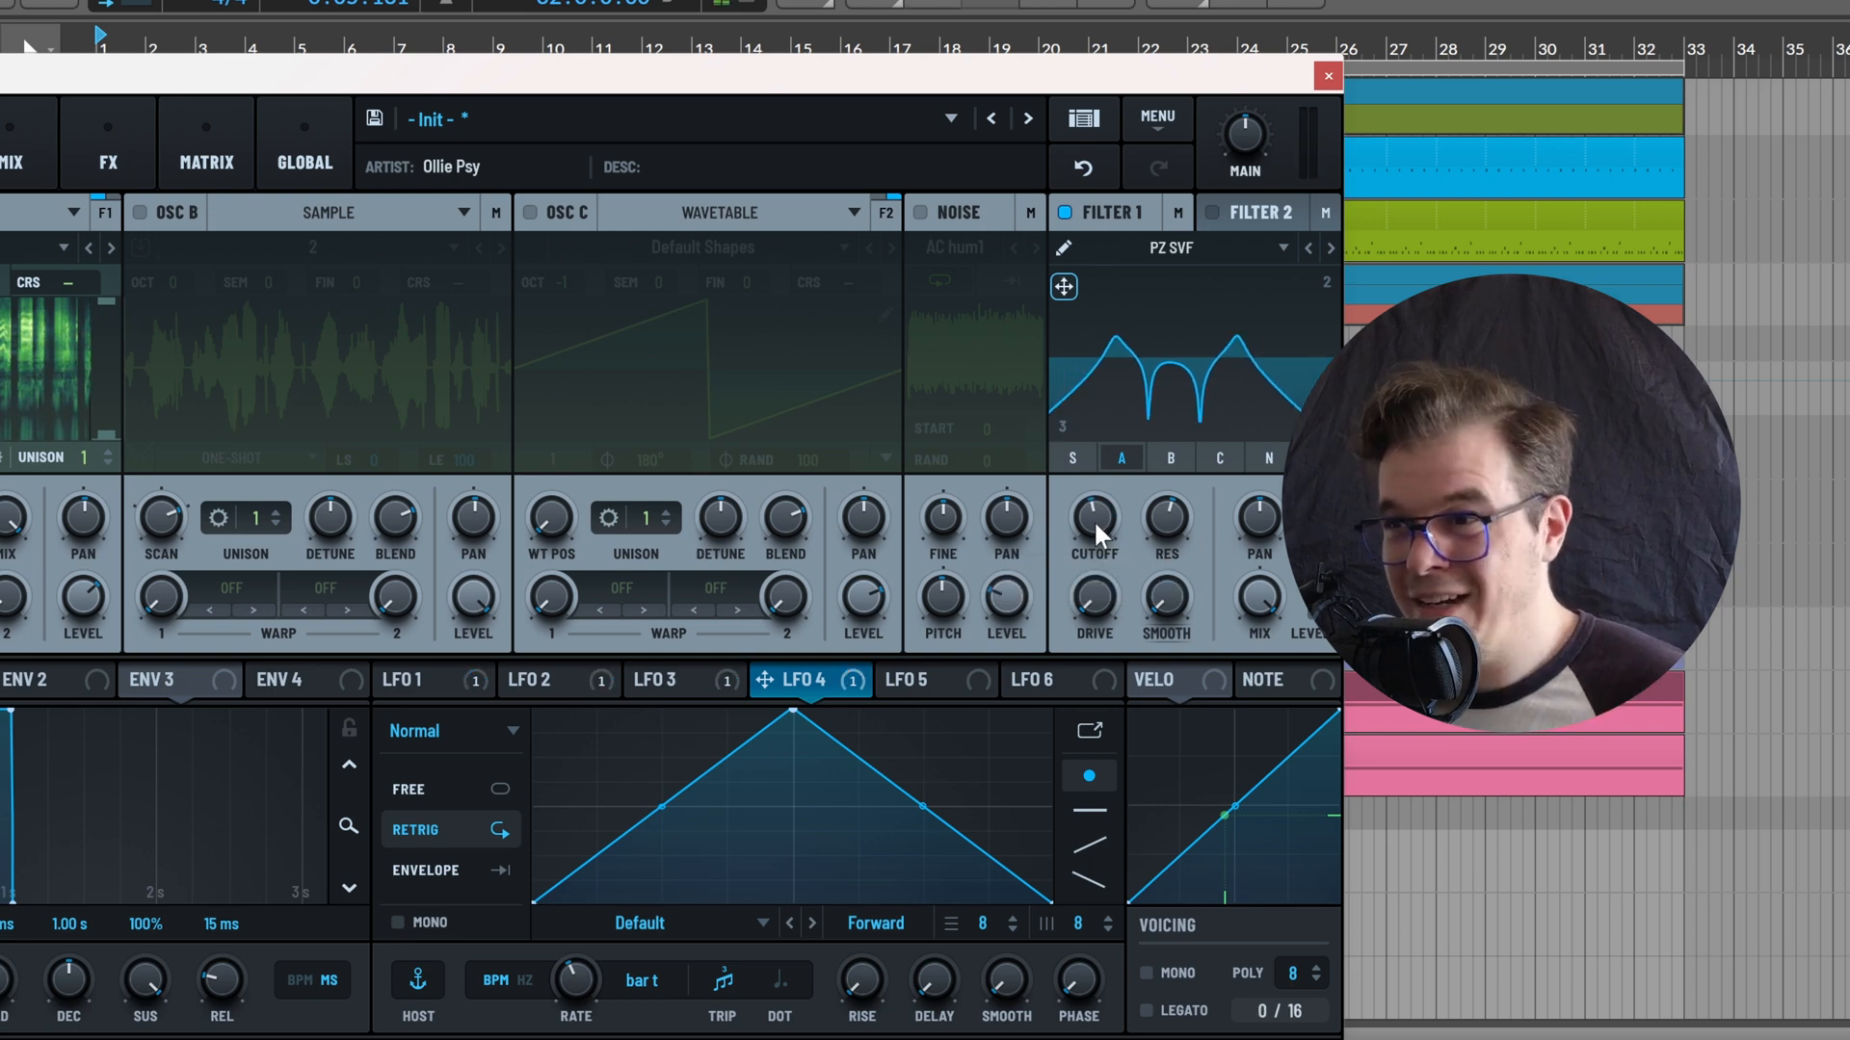
Re-enable Filter 2 and route Filter 1's output into Filter 2
left_click(1235, 211)
left_click(1210, 212)
left_click(1176, 211)
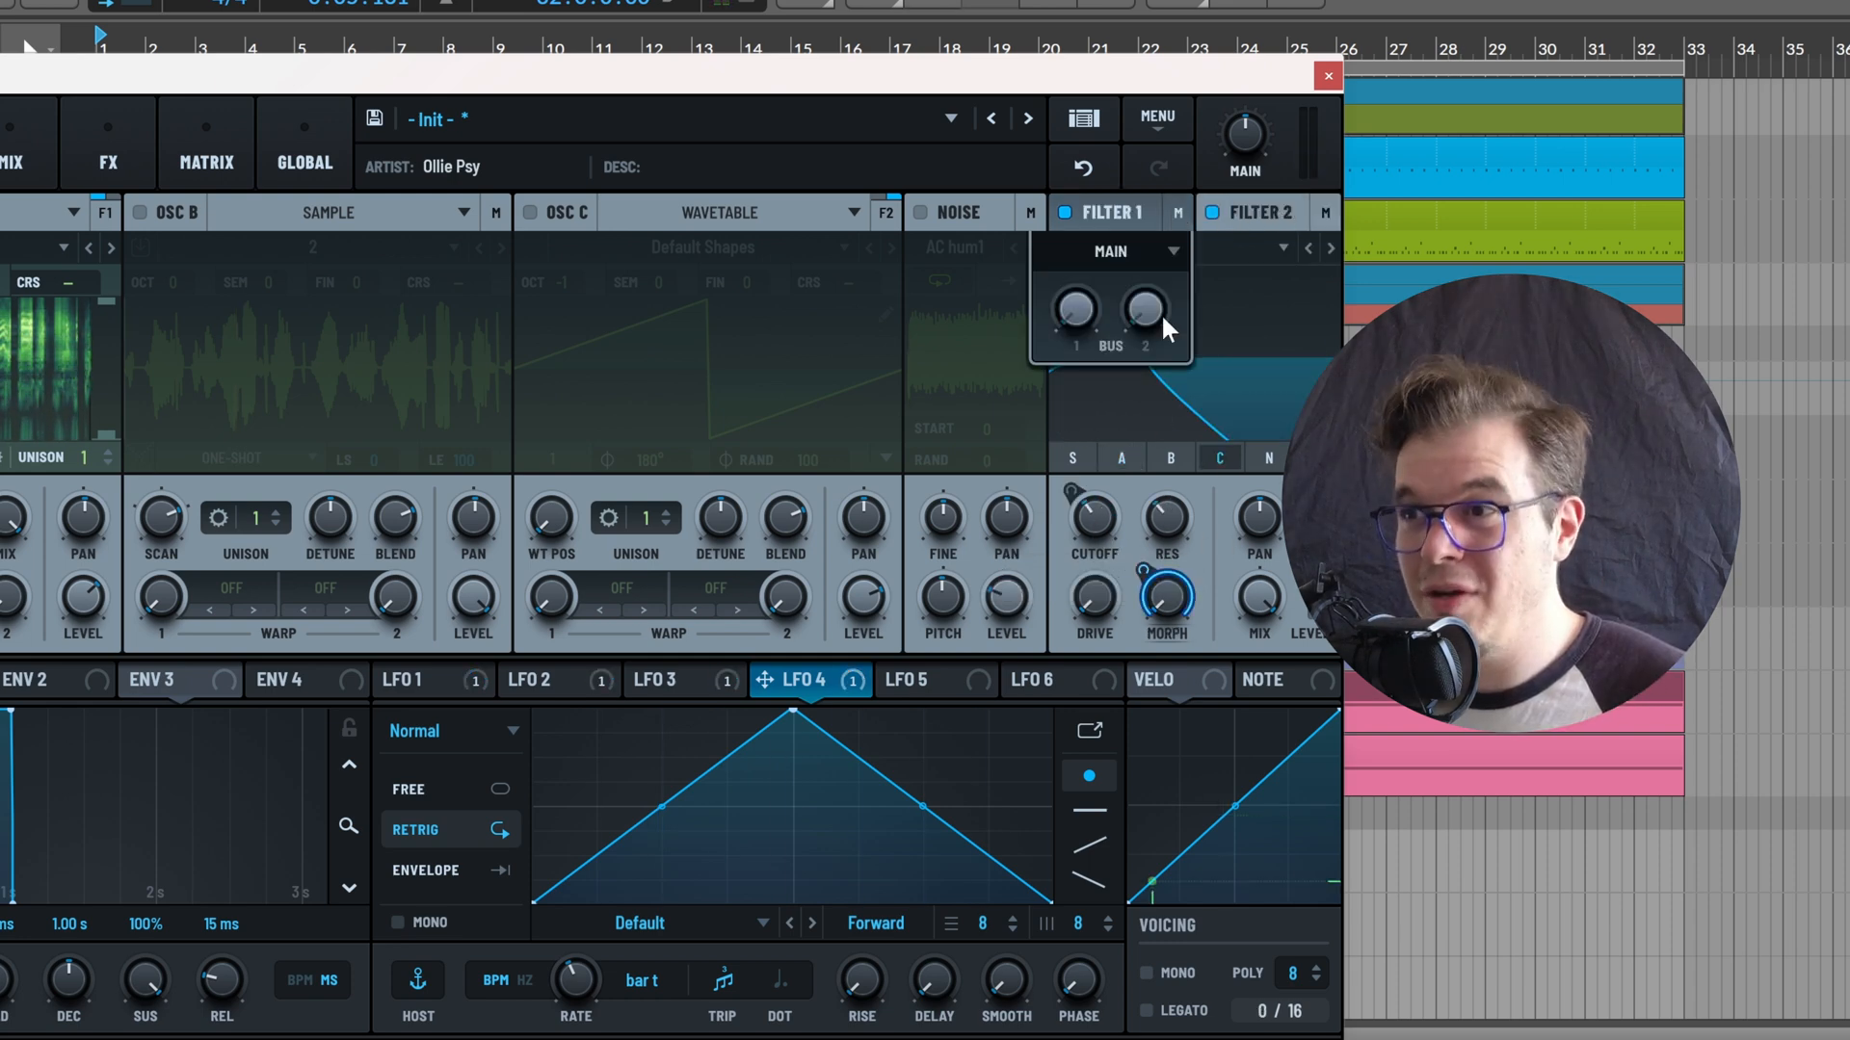
left_click(1117, 252)
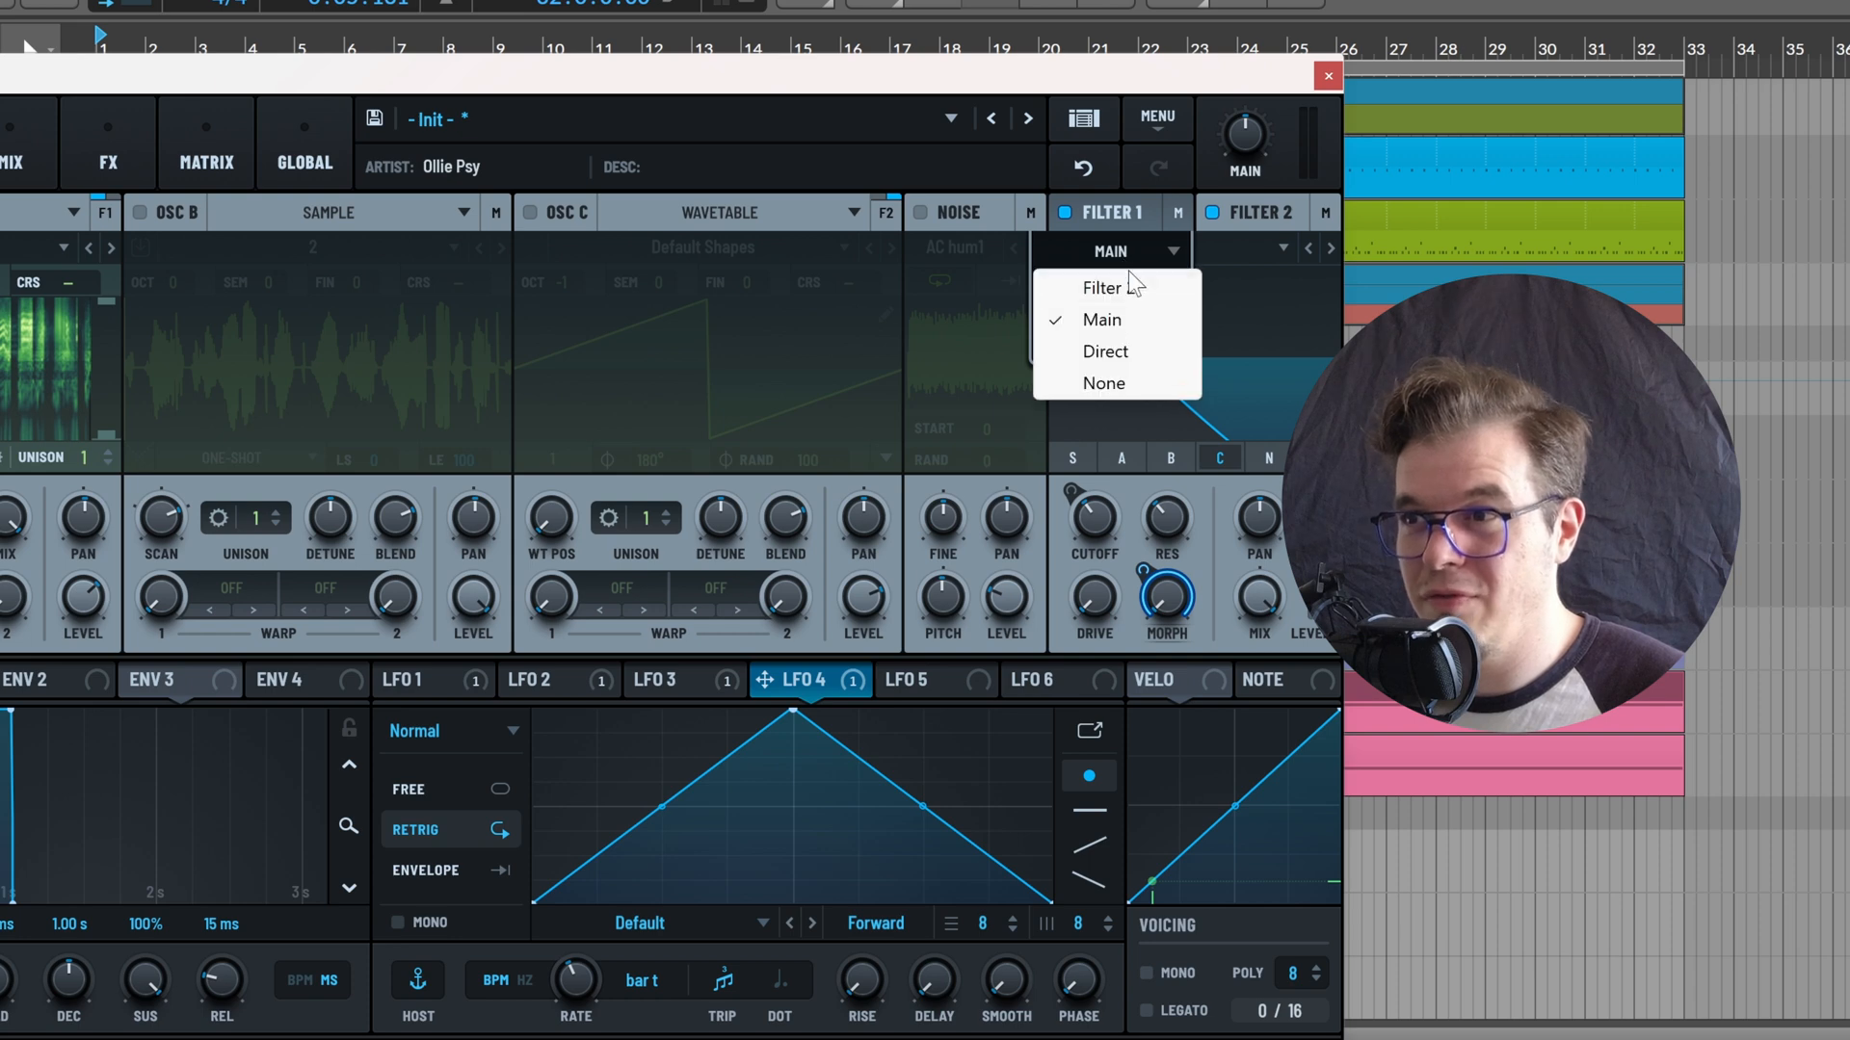
left_click(1124, 273)
left_click(1115, 210)
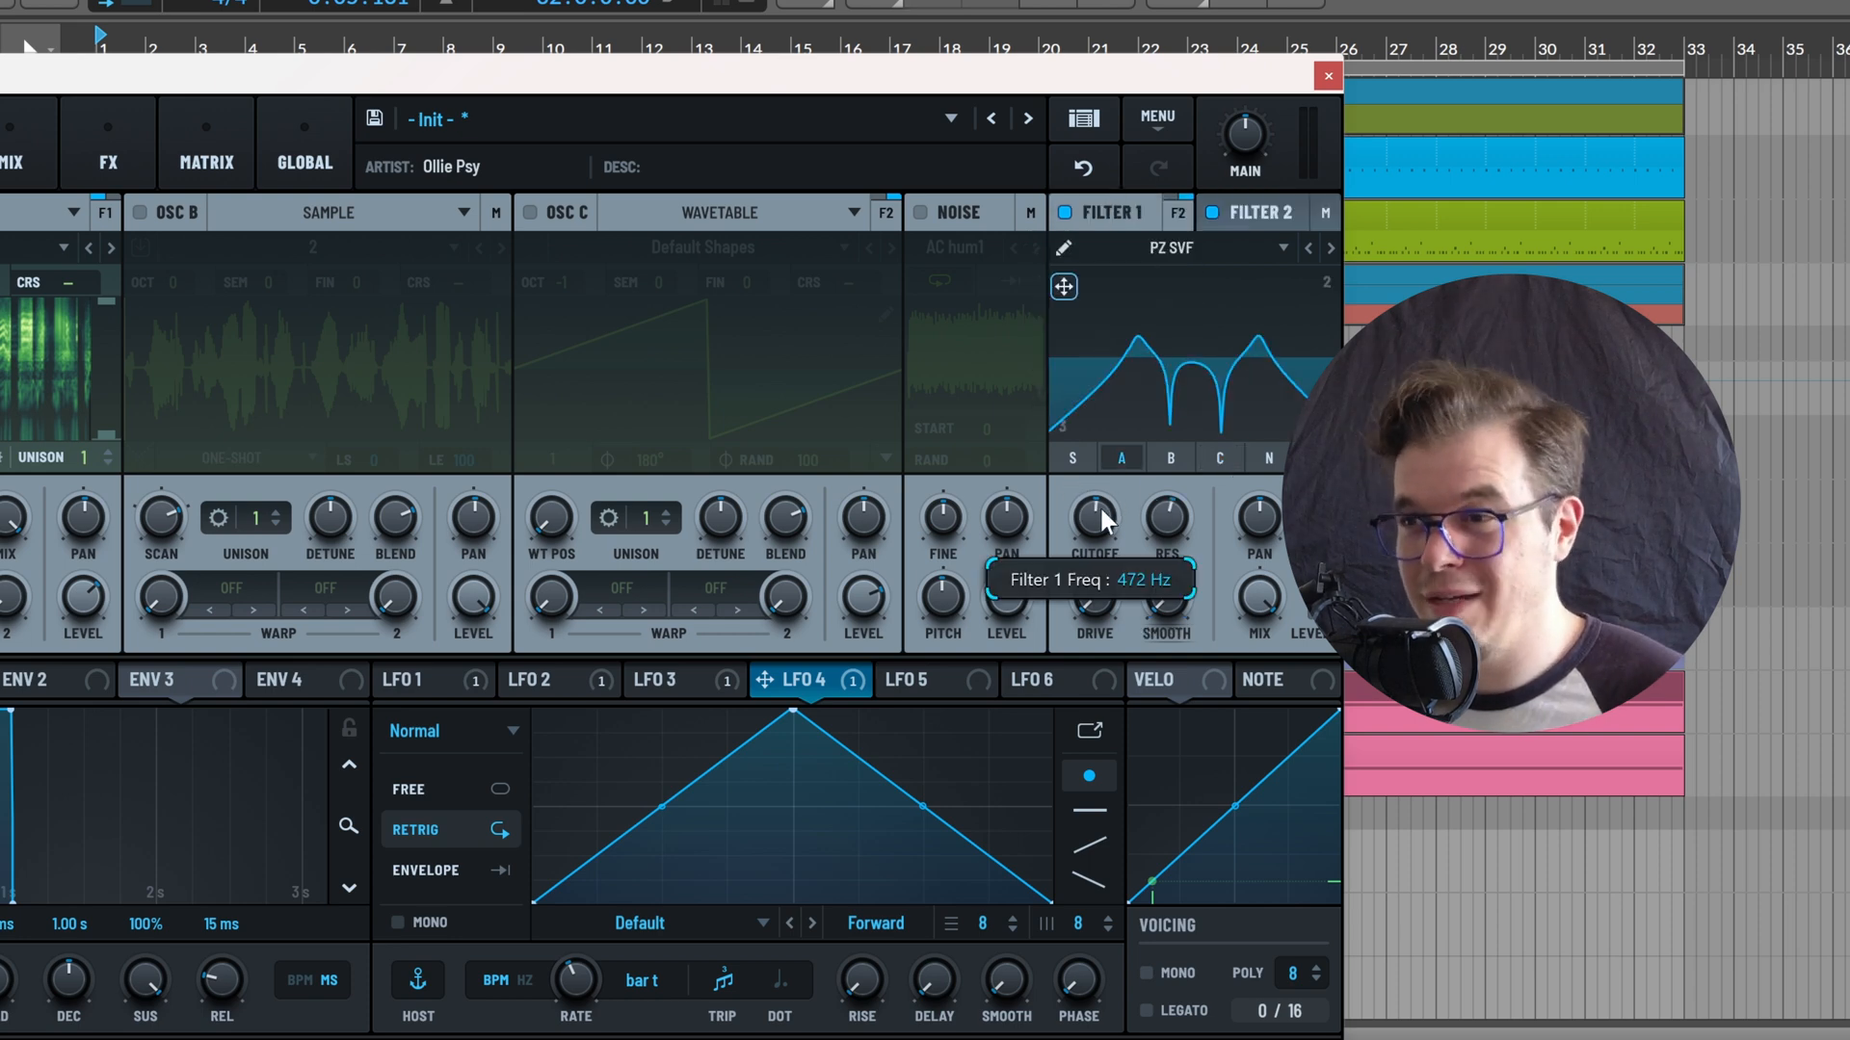
Lower Filter 1's cutoff and show Filter 2's settings
left_click_drag(1101, 511, 1169, 558)
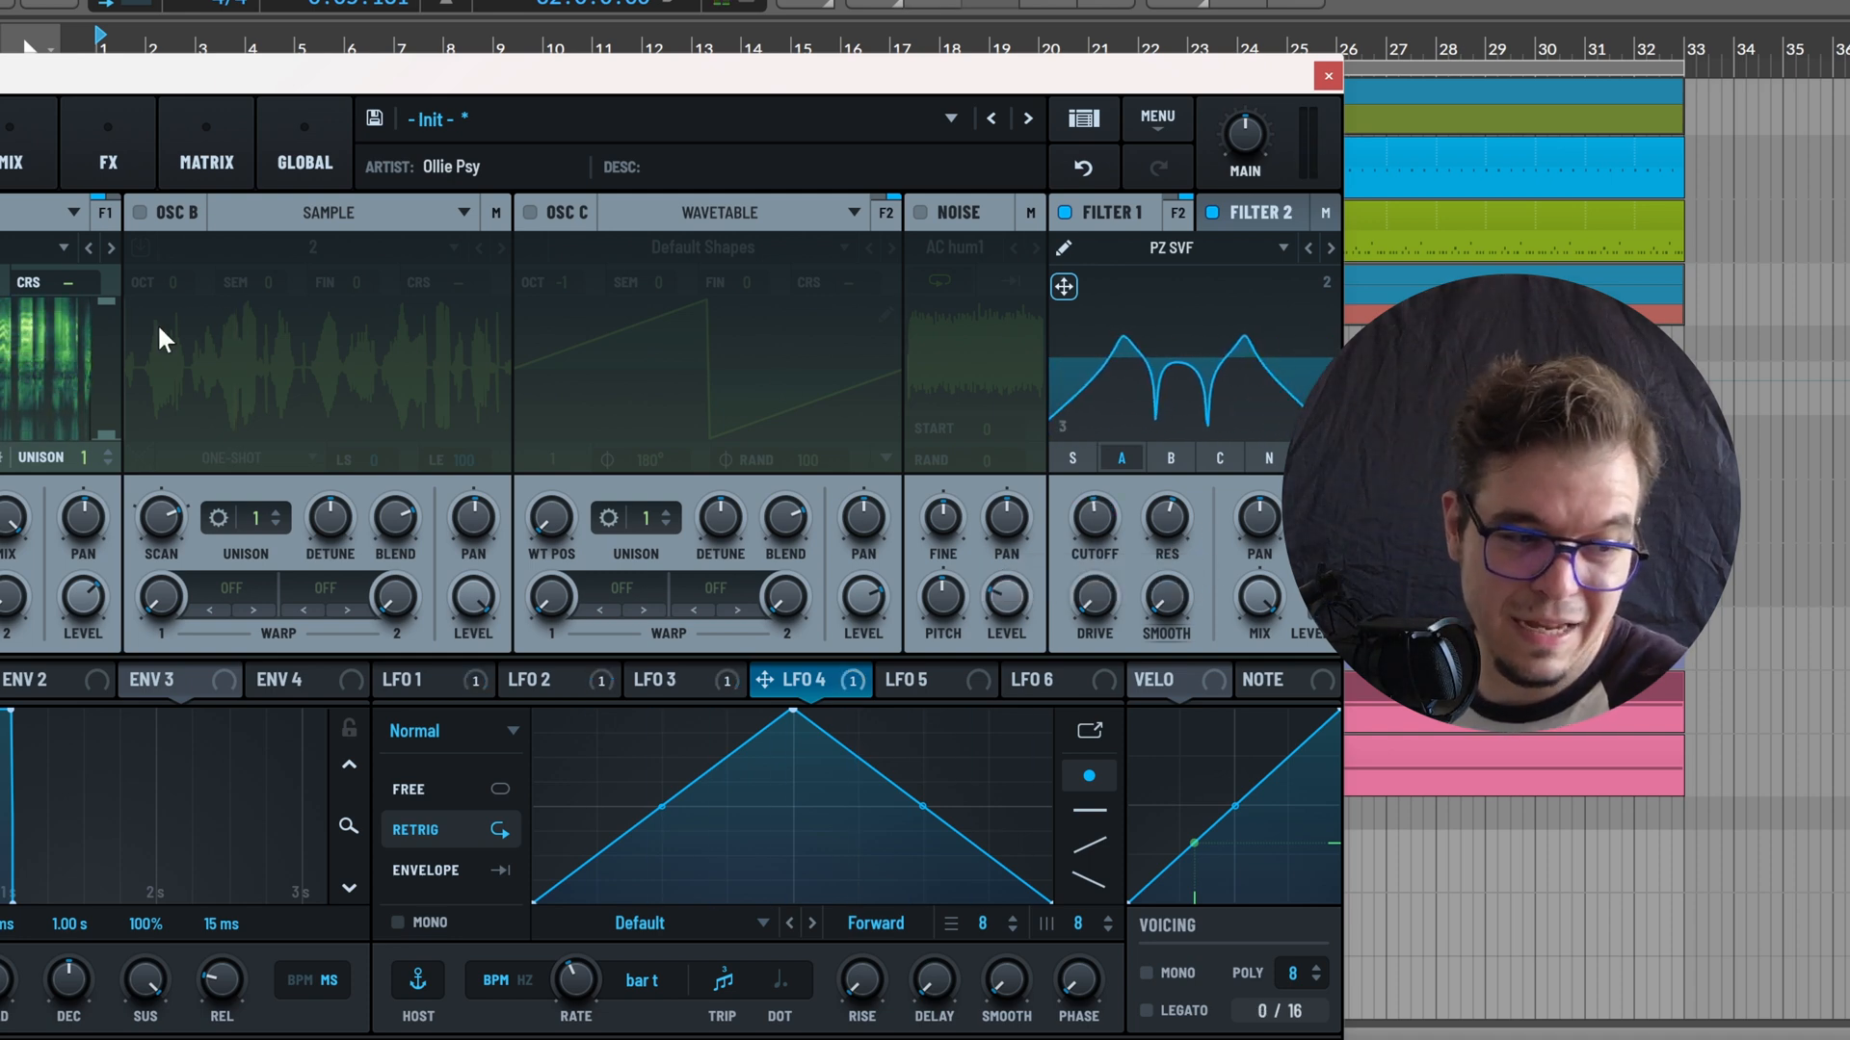
mouse_move(1082, 529)
left_mouse_down()
mouse_move(1131, 521)
mouse_move(1057, 536)
mouse_move(1161, 510)
mouse_move(1118, 489)
mouse_move(1021, 493)
mouse_move(1022, 518)
mouse_move(1127, 509)
mouse_move(1032, 517)
mouse_move(1104, 507)
mouse_move(1069, 509)
left_mouse_up()
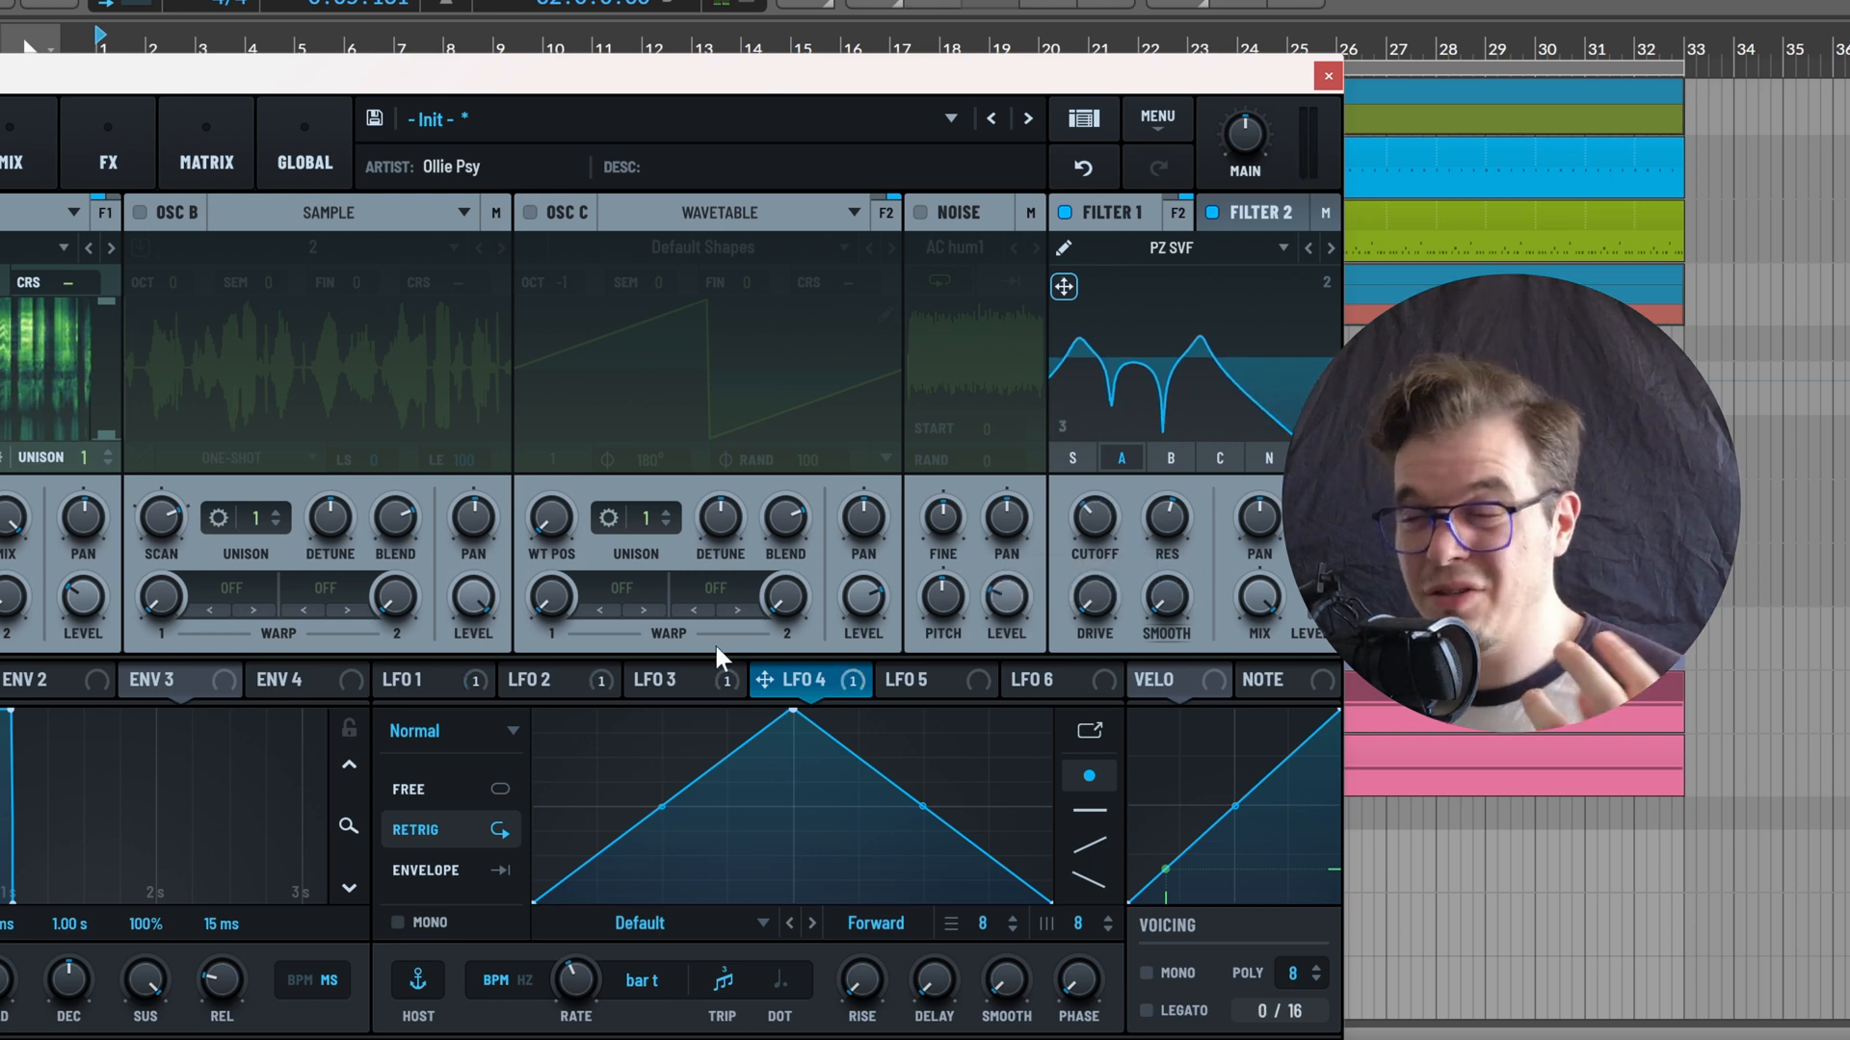
mouse_move(731, 685)
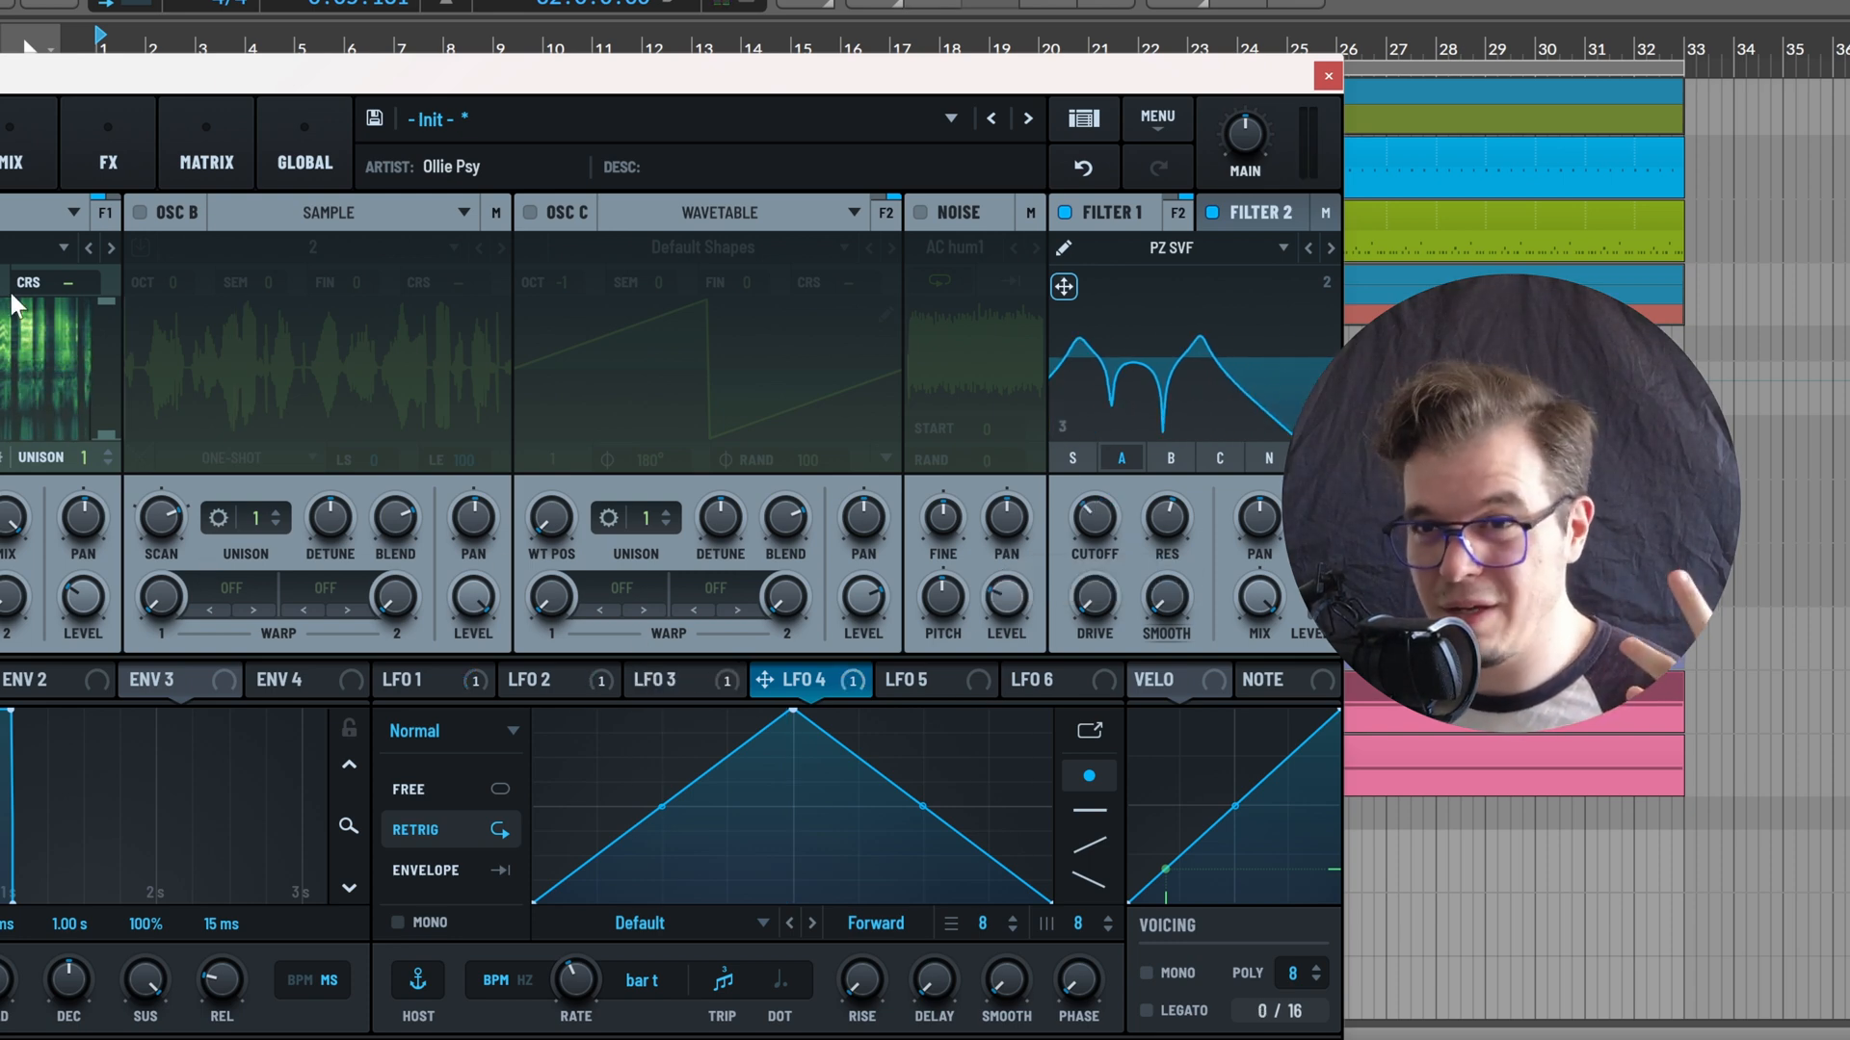
left_click(1262, 214)
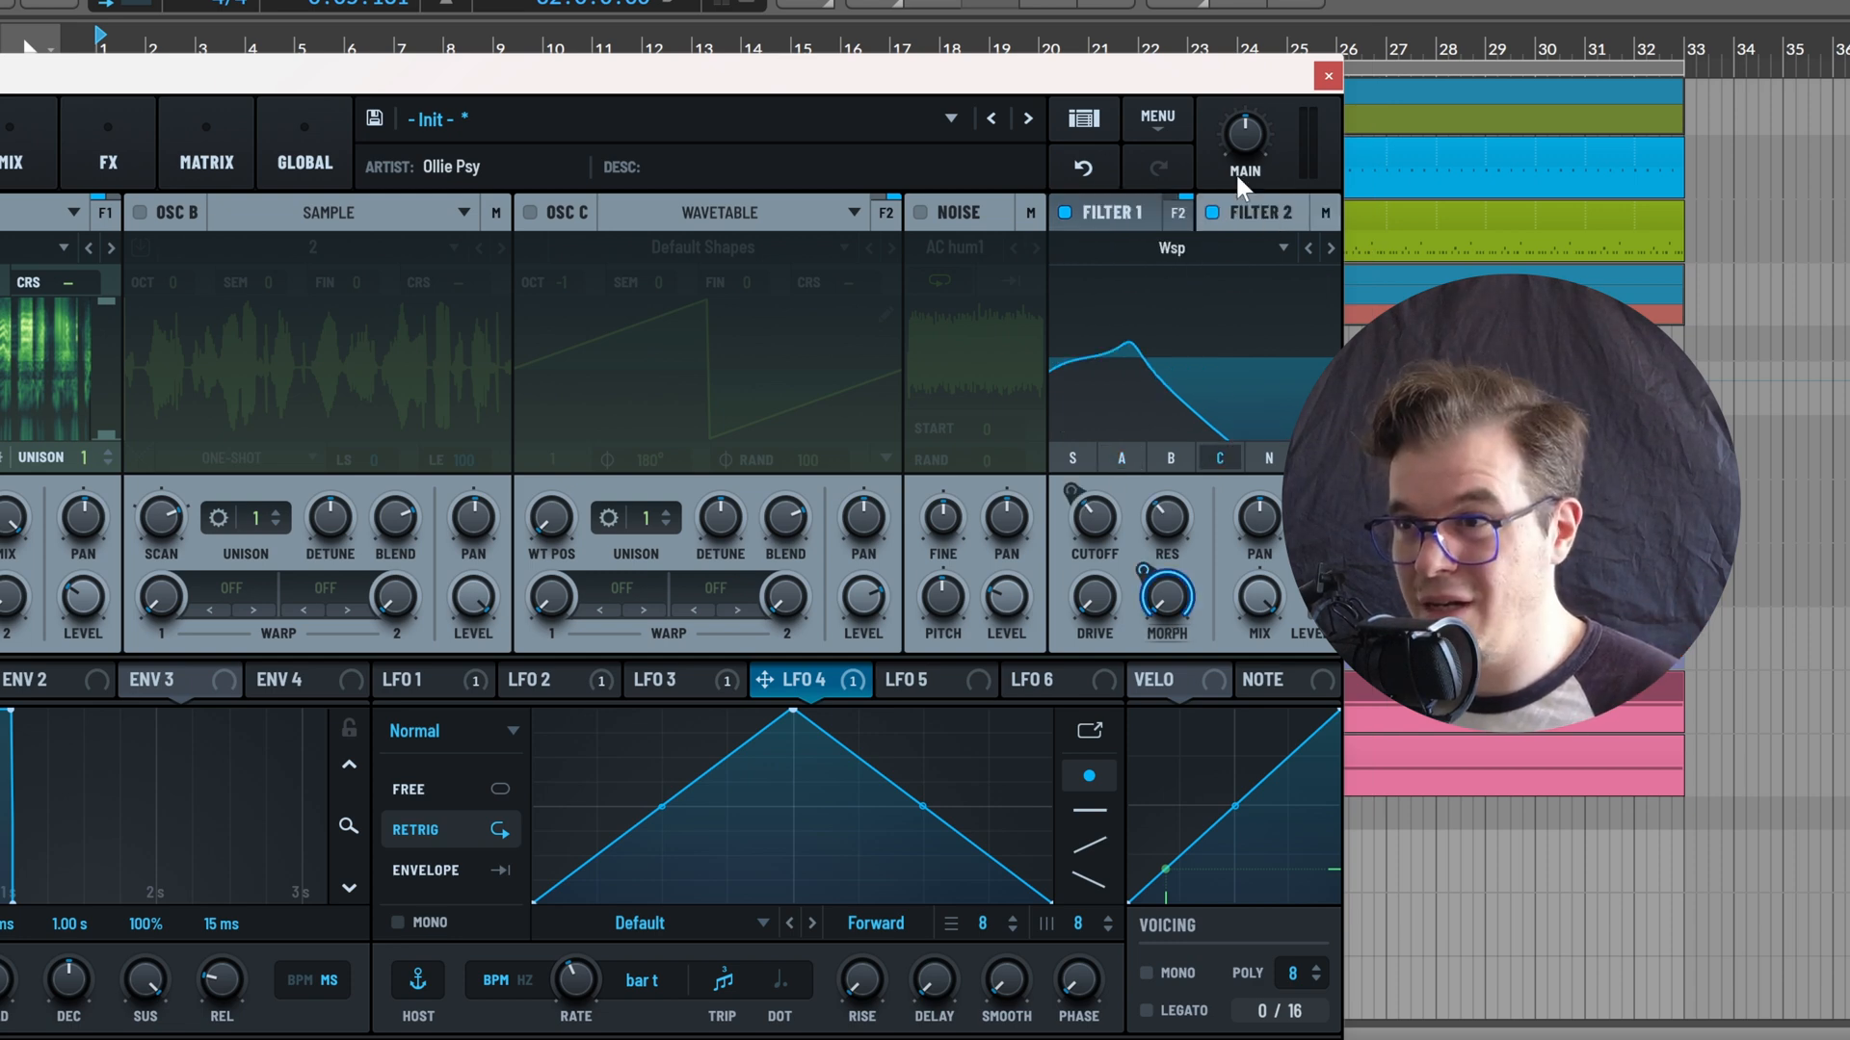